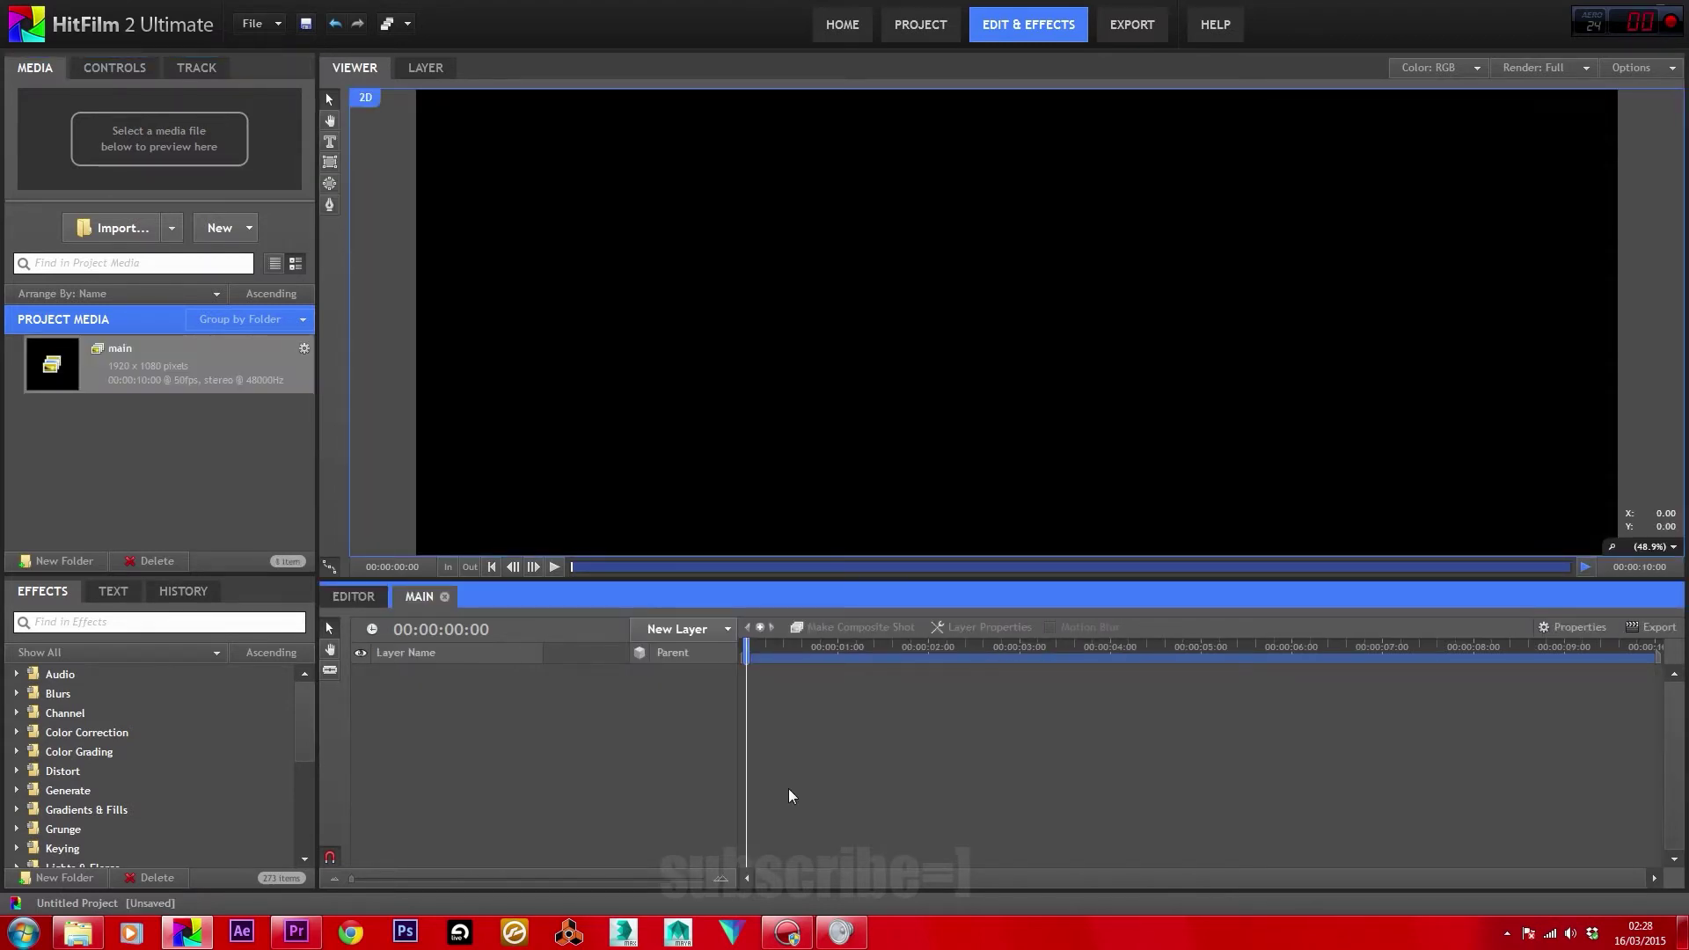
# Add the Particle Simulator effect from Particles & Simulation to the main composite shot.
pyautogui.moveTo(308, 705); pyautogui.dragTo(303, 783)
pyautogui.click(16, 682)
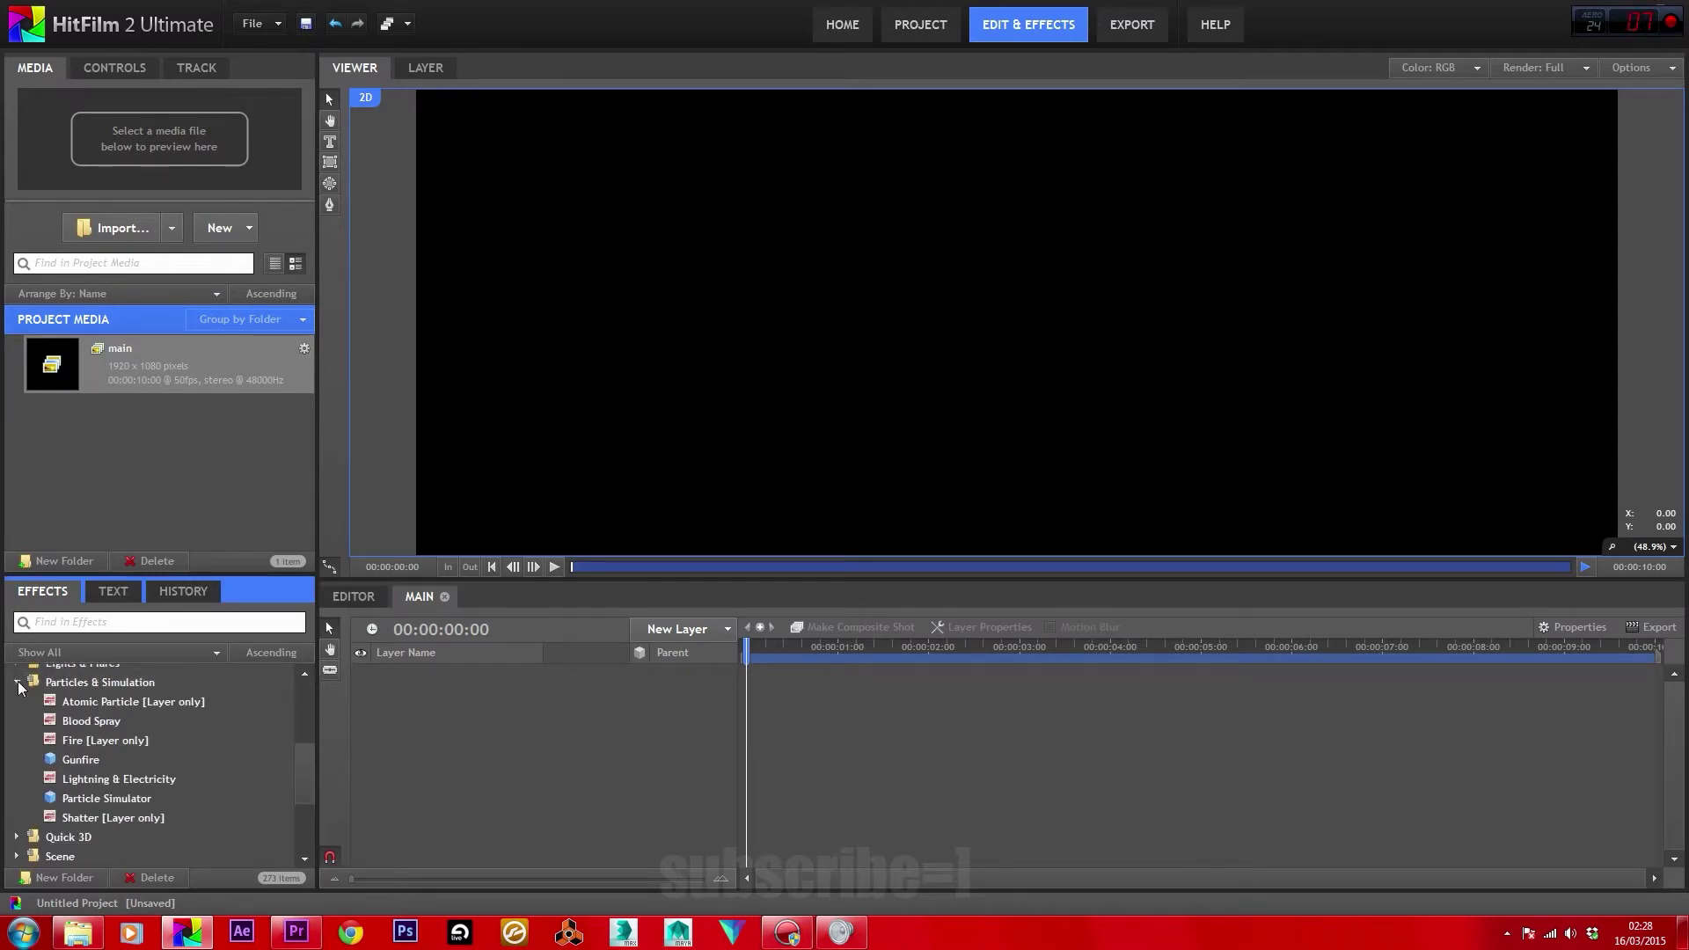
pyautogui.moveTo(100, 799); pyautogui.dragTo(500, 717)
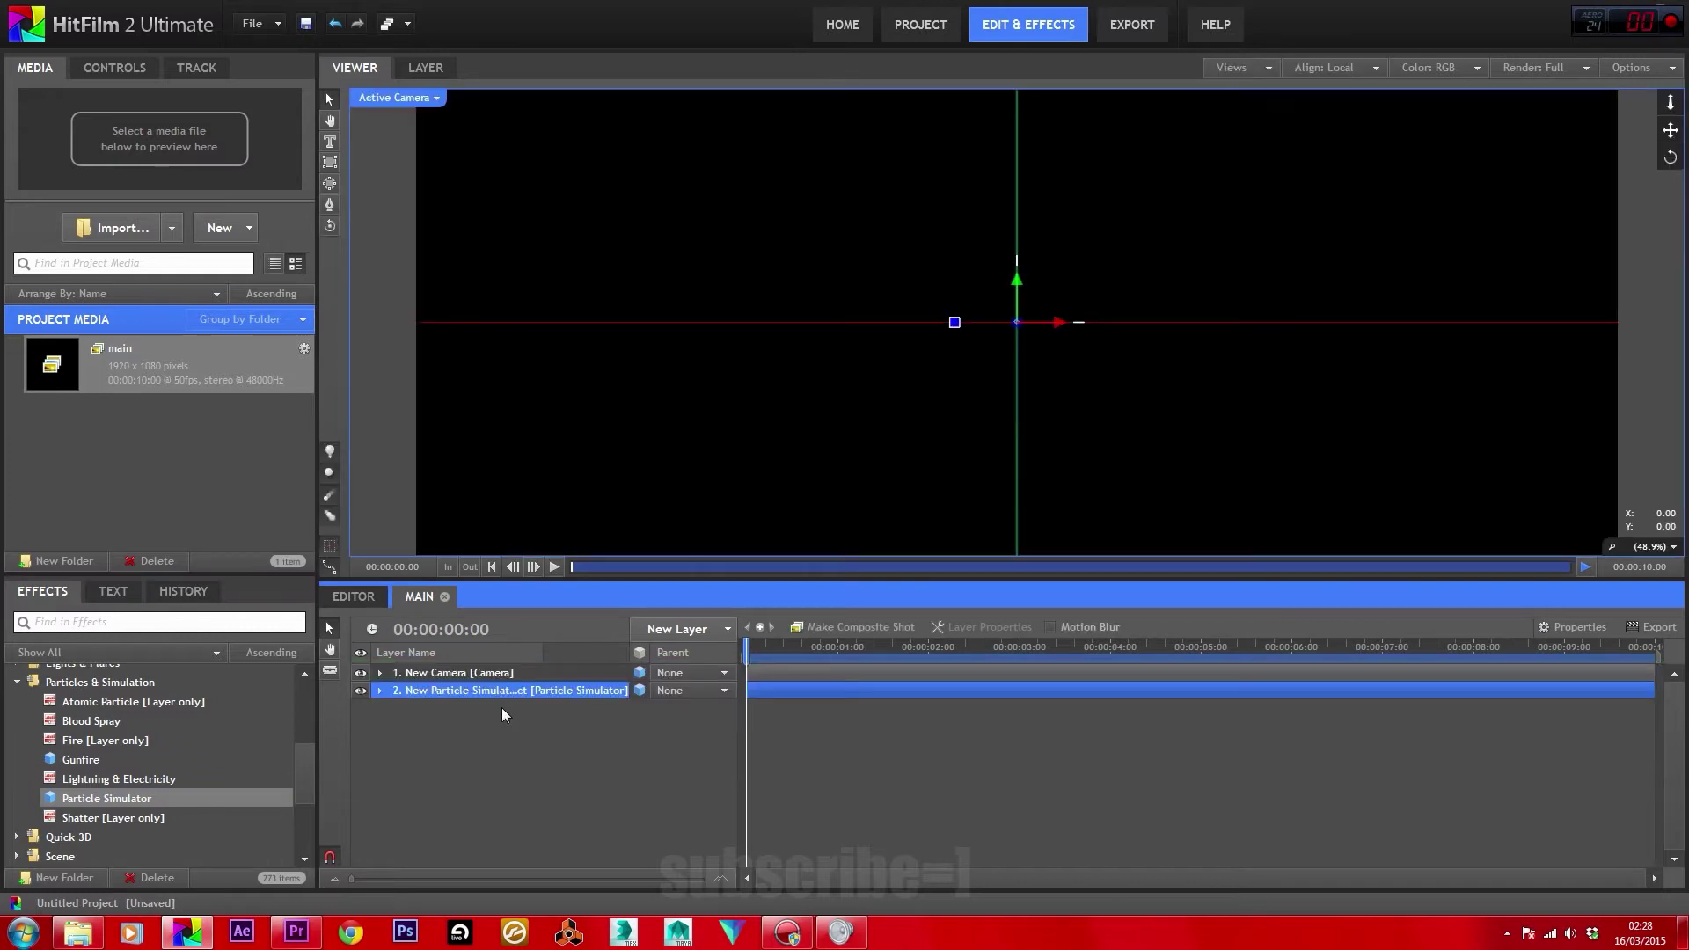
# Switch the viewer to the Top view and add a new point layer to the composite shot.
pyautogui.click(382, 98)
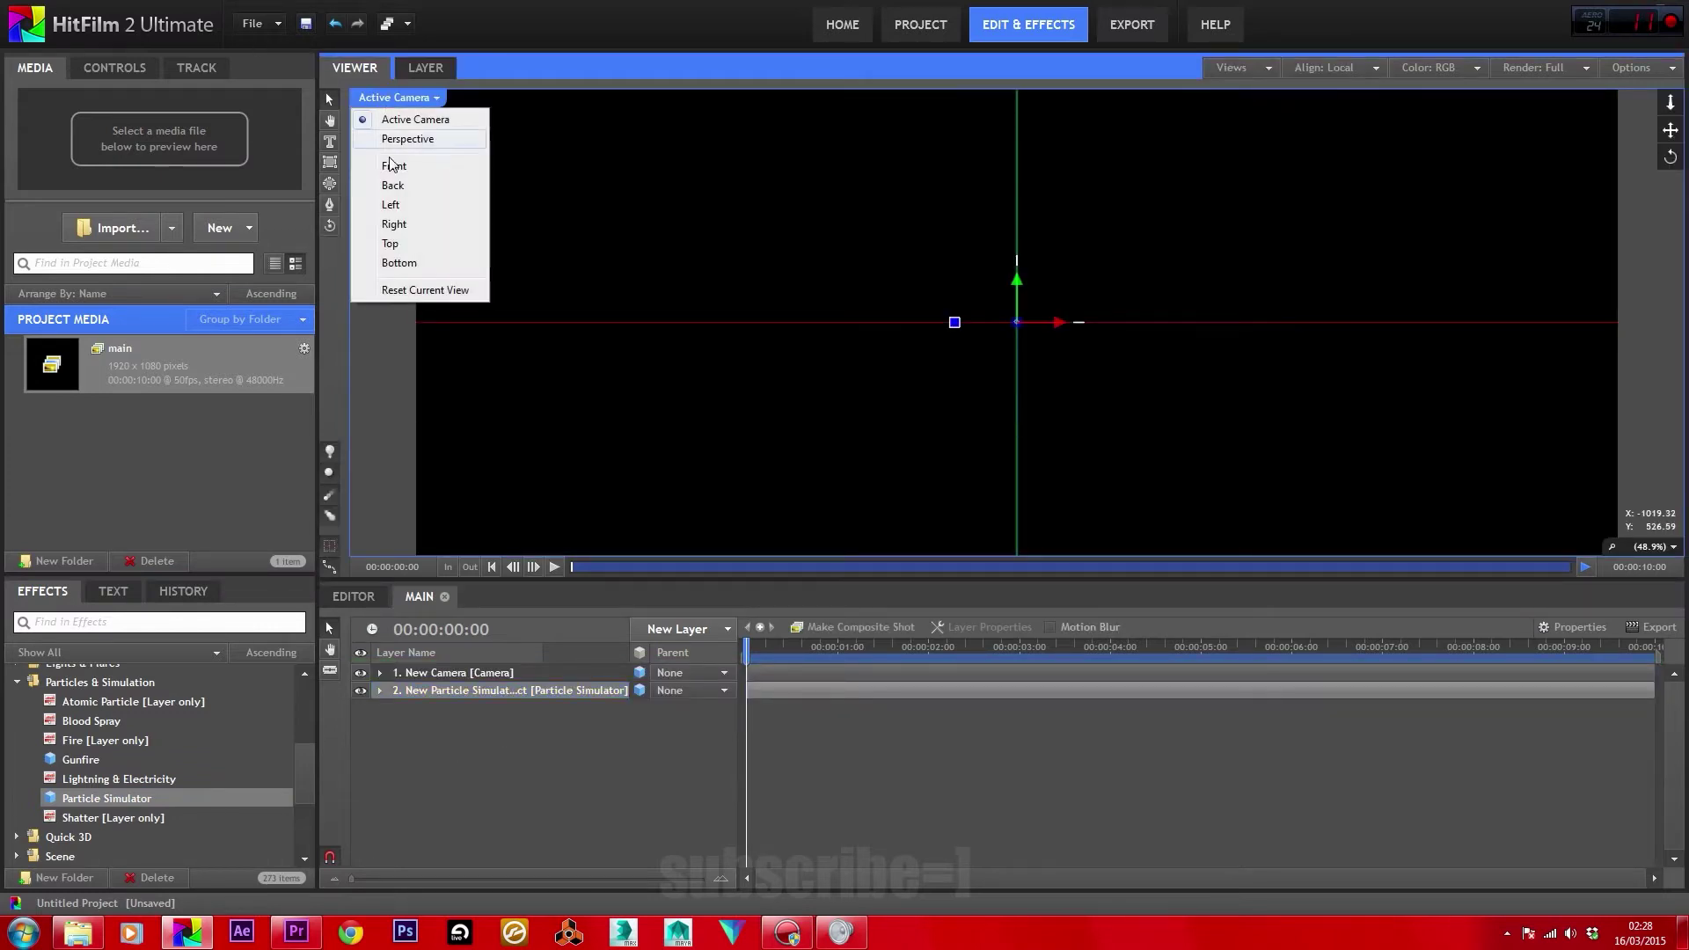
pyautogui.click(392, 244)
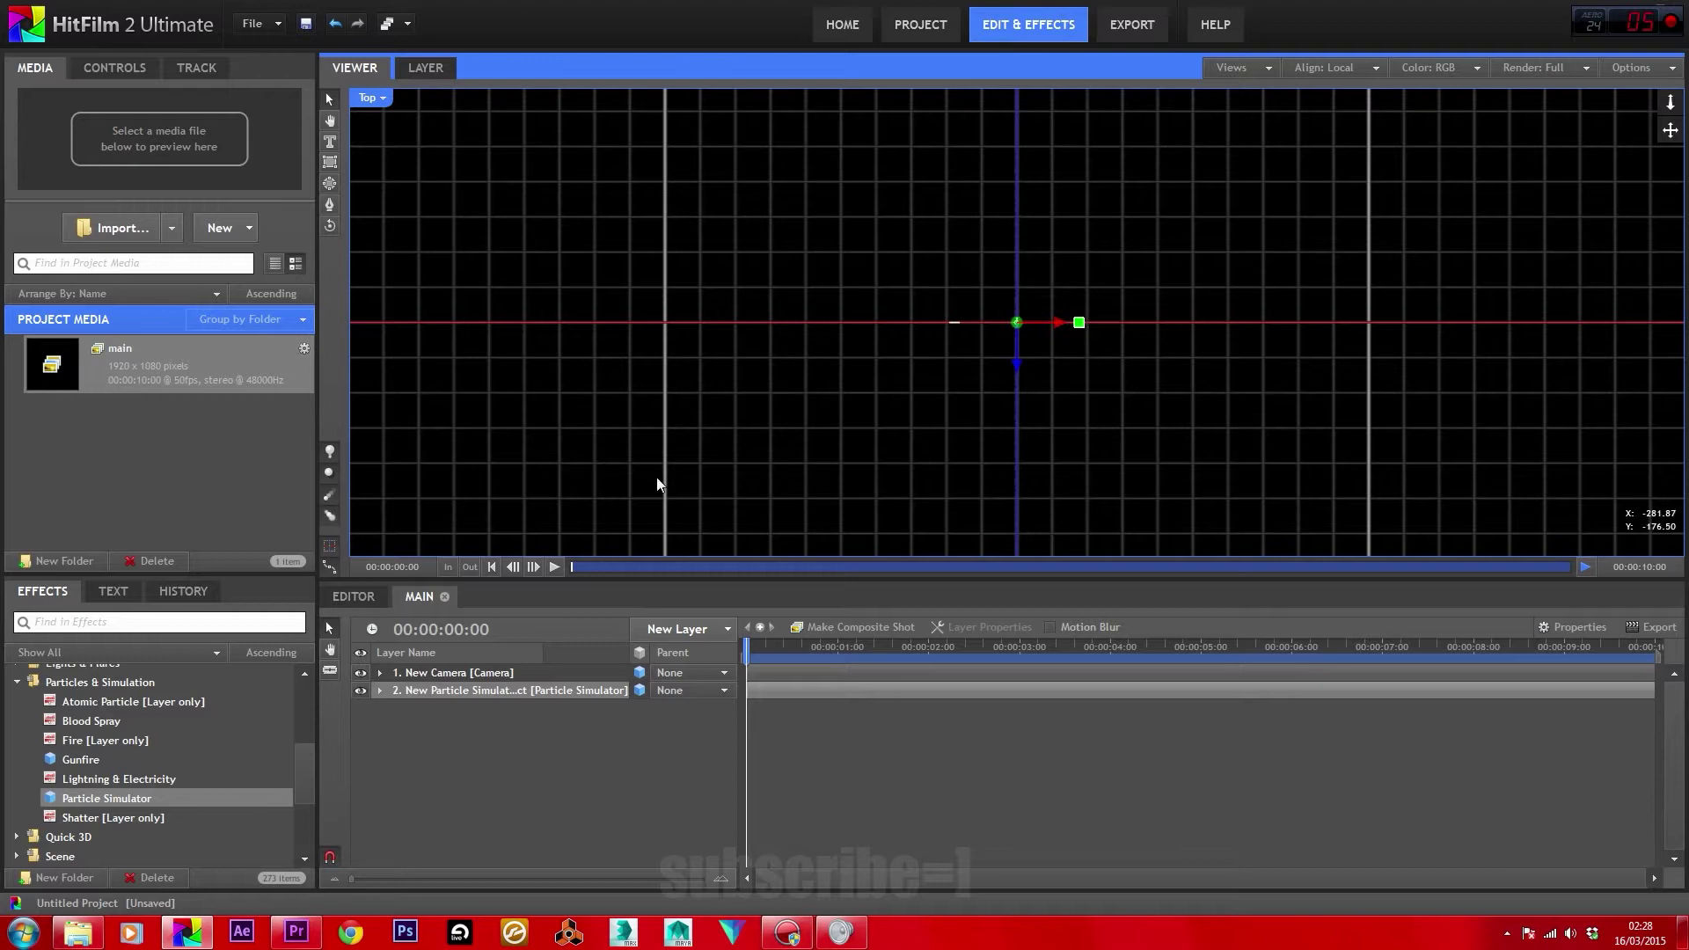
pyautogui.click(439, 690)
pyautogui.click(1024, 373)
pyautogui.moveTo(1050, 185); pyautogui.dragTo(1050, 110)
pyautogui.rightClick(554, 734)
pyautogui.moveTo(613, 747)
pyautogui.click(765, 847)
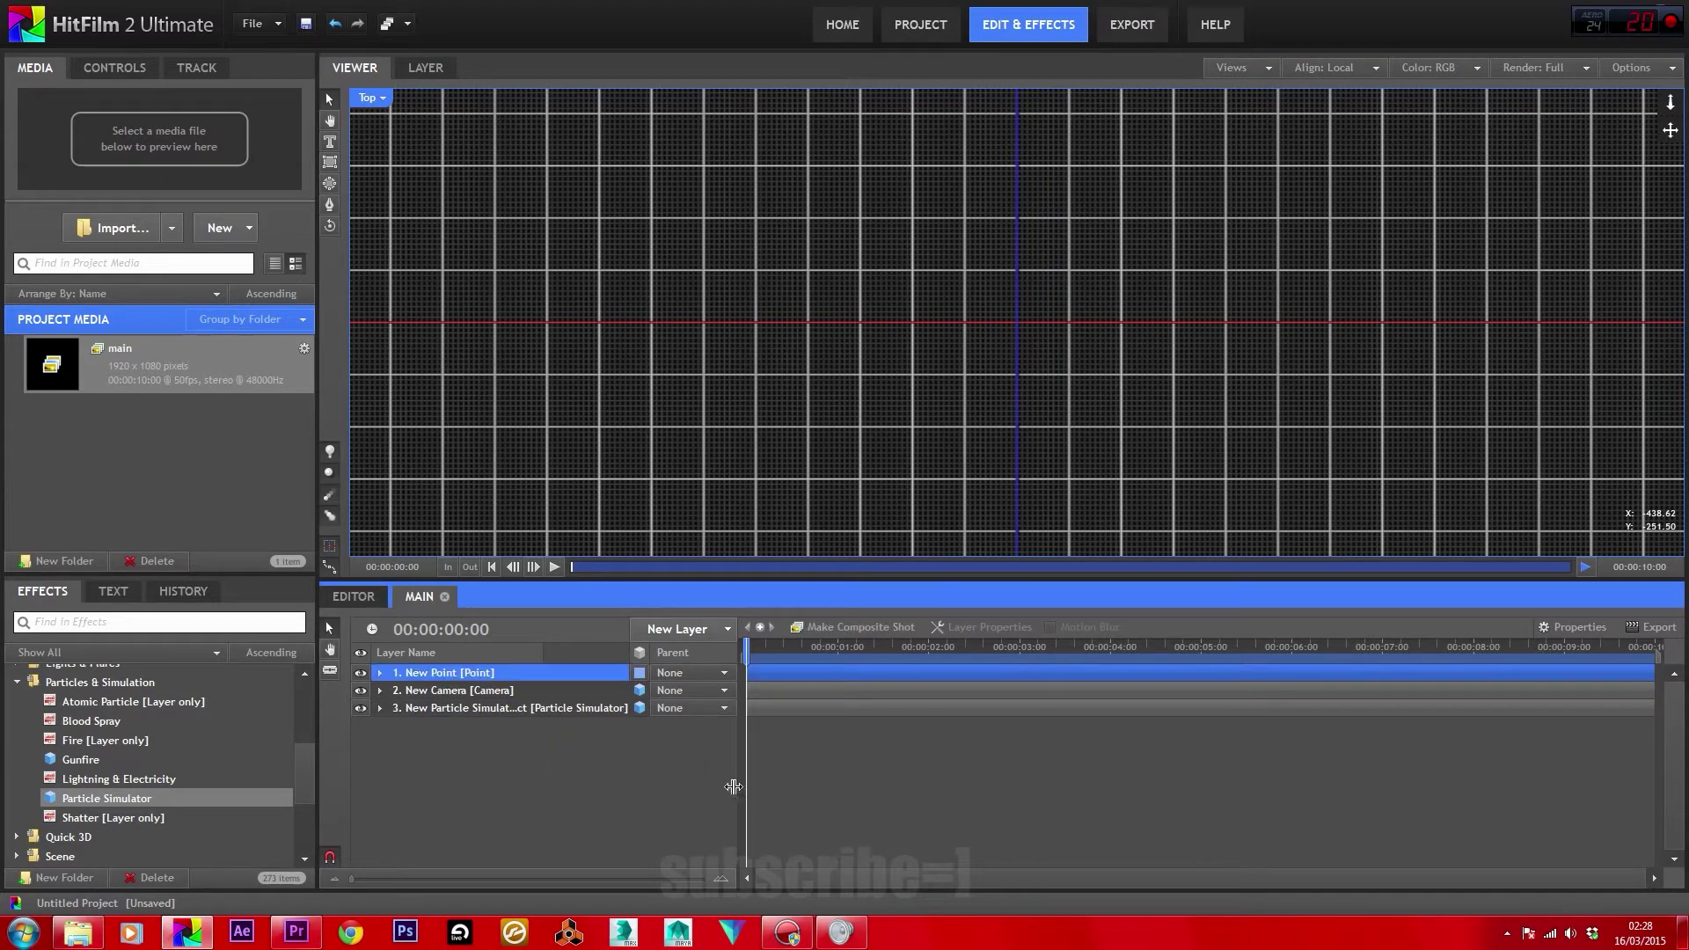
# Convert the new point layer to 3D and move it away from the camera to about -1927 on Z.
pyautogui.click(638, 673)
pyautogui.click(676, 718)
pyautogui.scroll(-3, 1071, 299)
pyautogui.moveTo(1019, 361); pyautogui.dragTo(1034, 173)
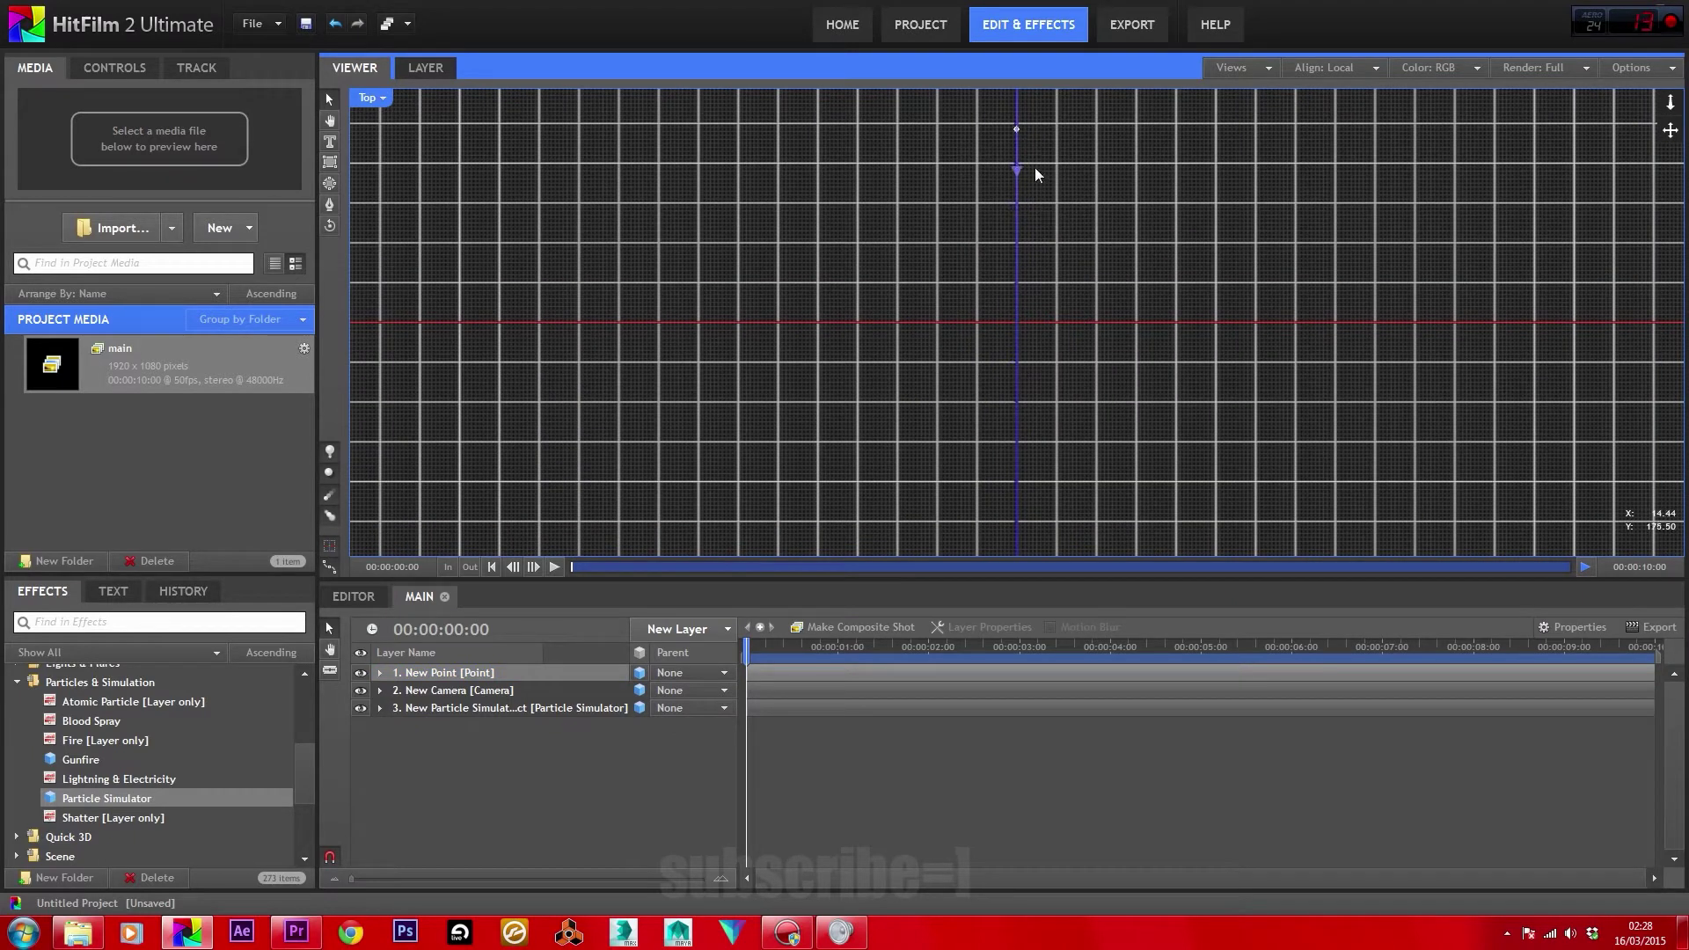
pyautogui.moveTo(1034, 172); pyautogui.dragTo(1034, 171)
# Return to the Active Camera view and attach the particle simulator's emitter shape to the New Point layer.
pyautogui.click(382, 98)
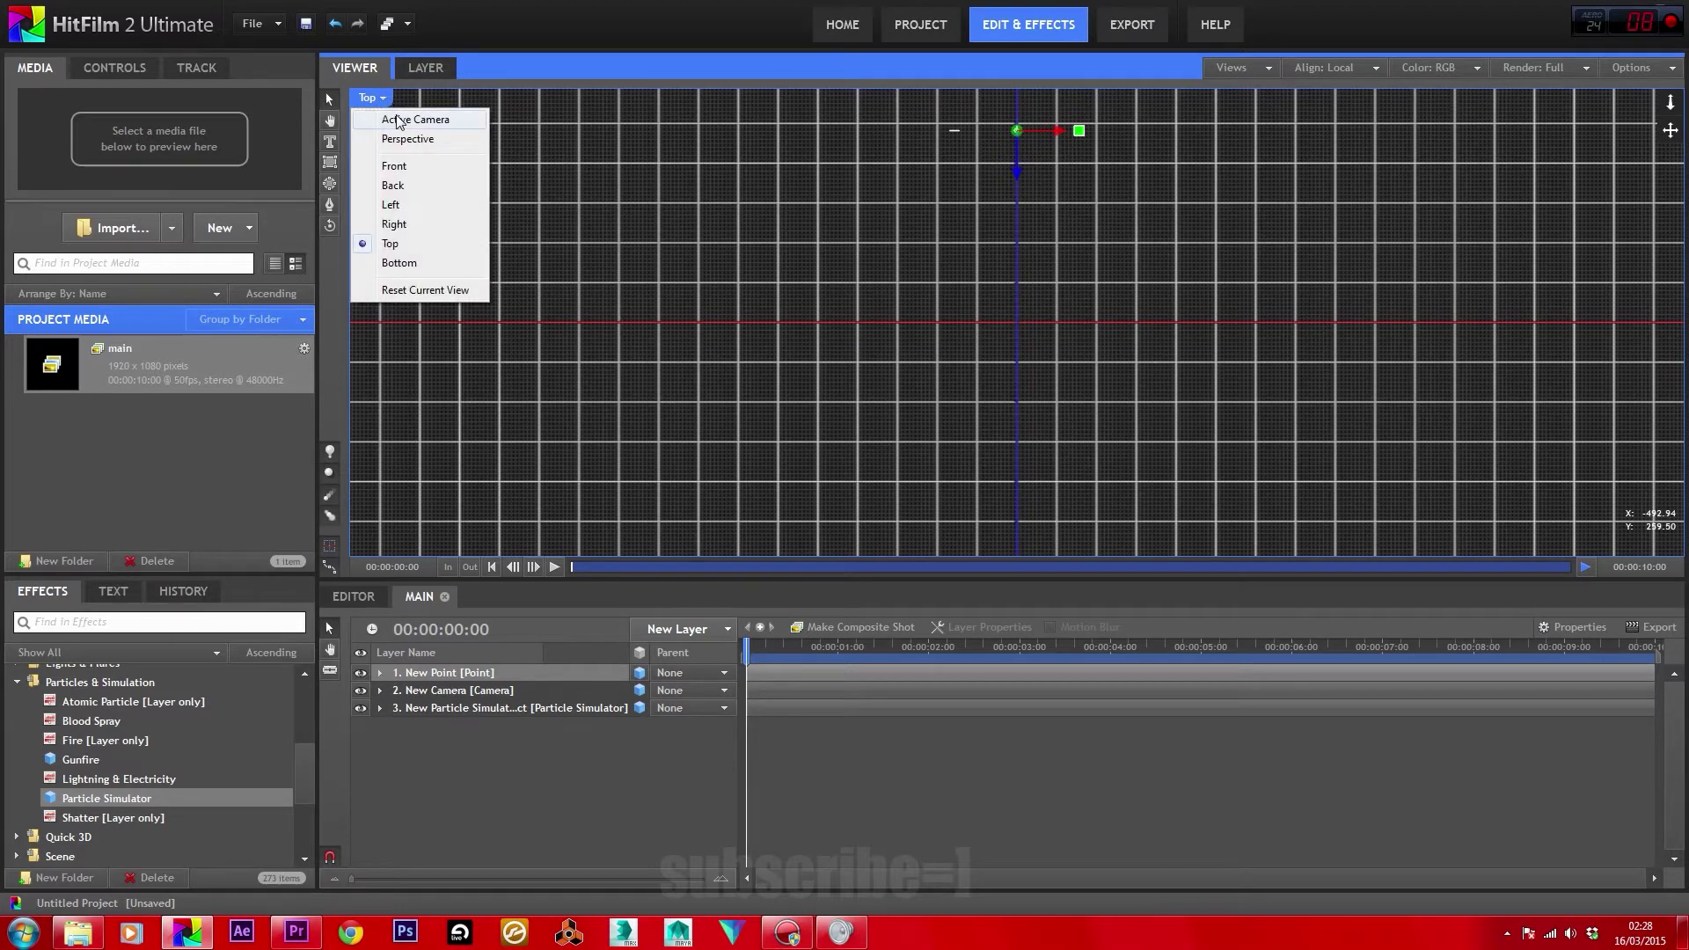
pyautogui.click(403, 117)
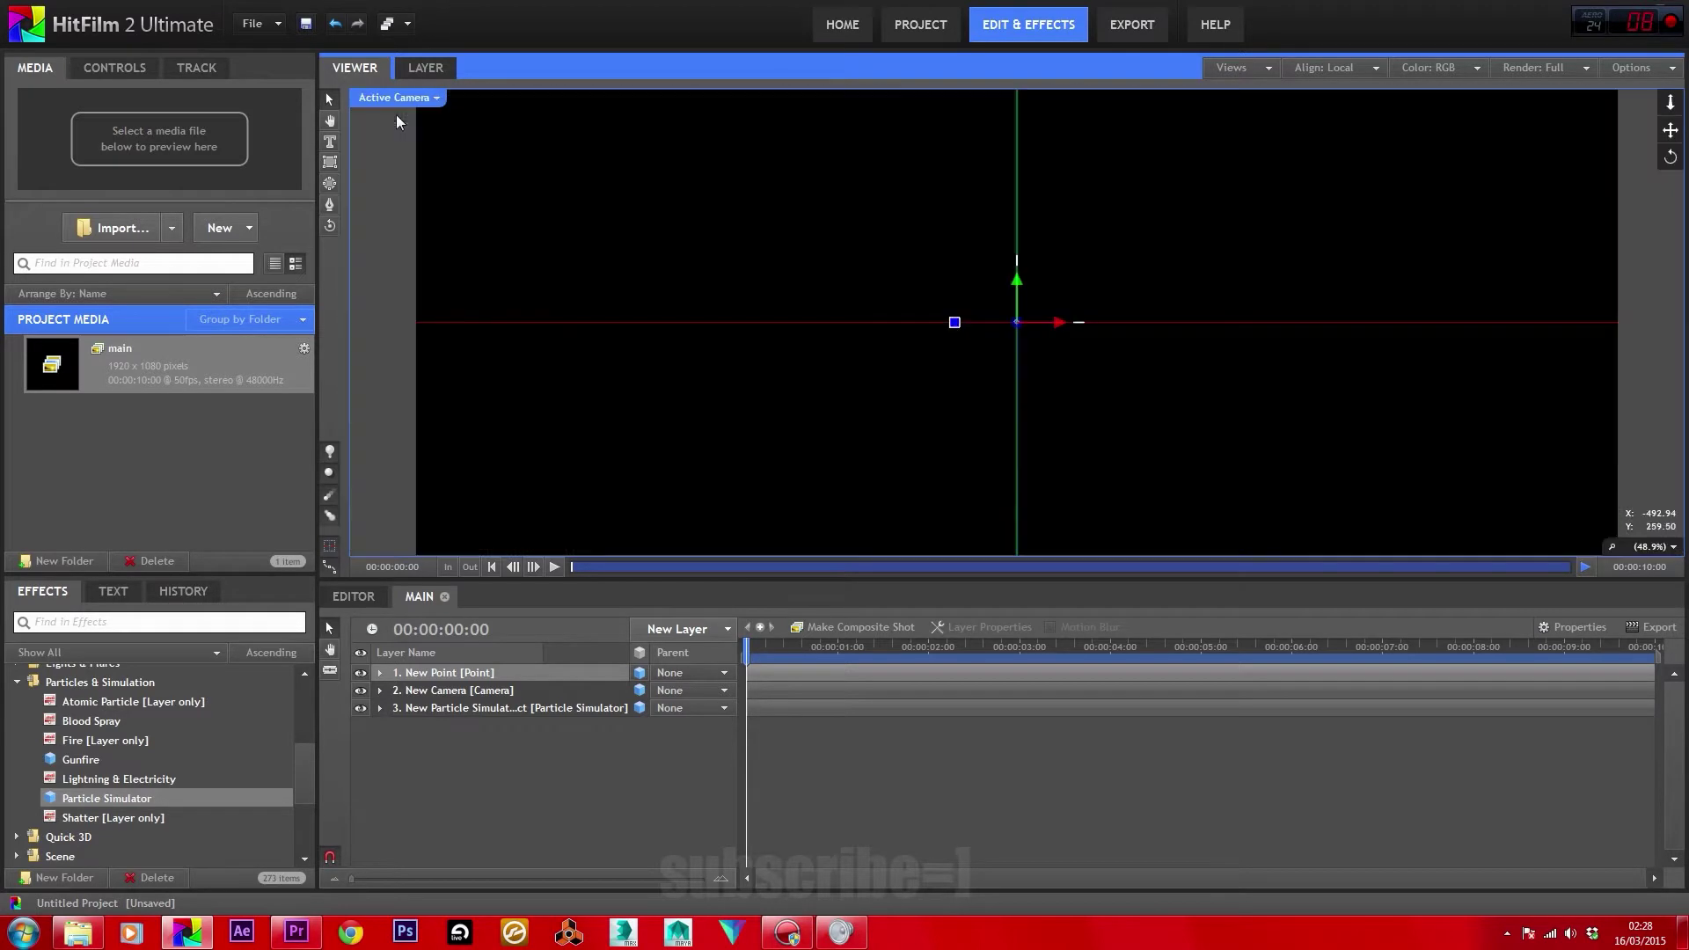
pyautogui.click(379, 709)
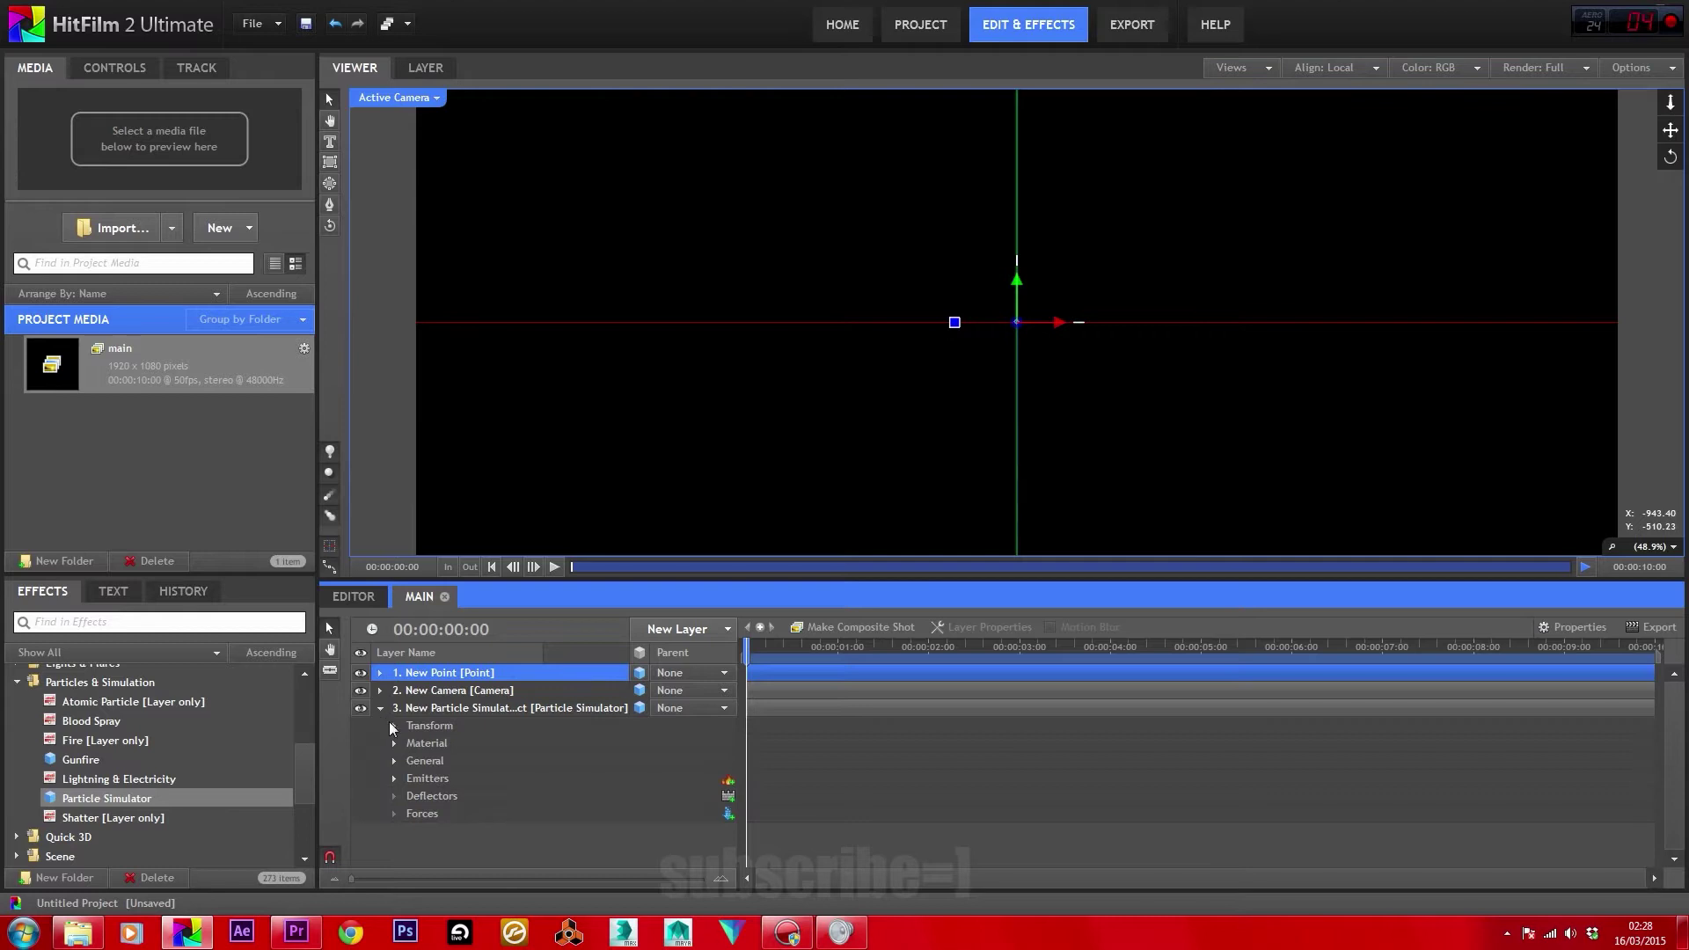
pyautogui.click(394, 779)
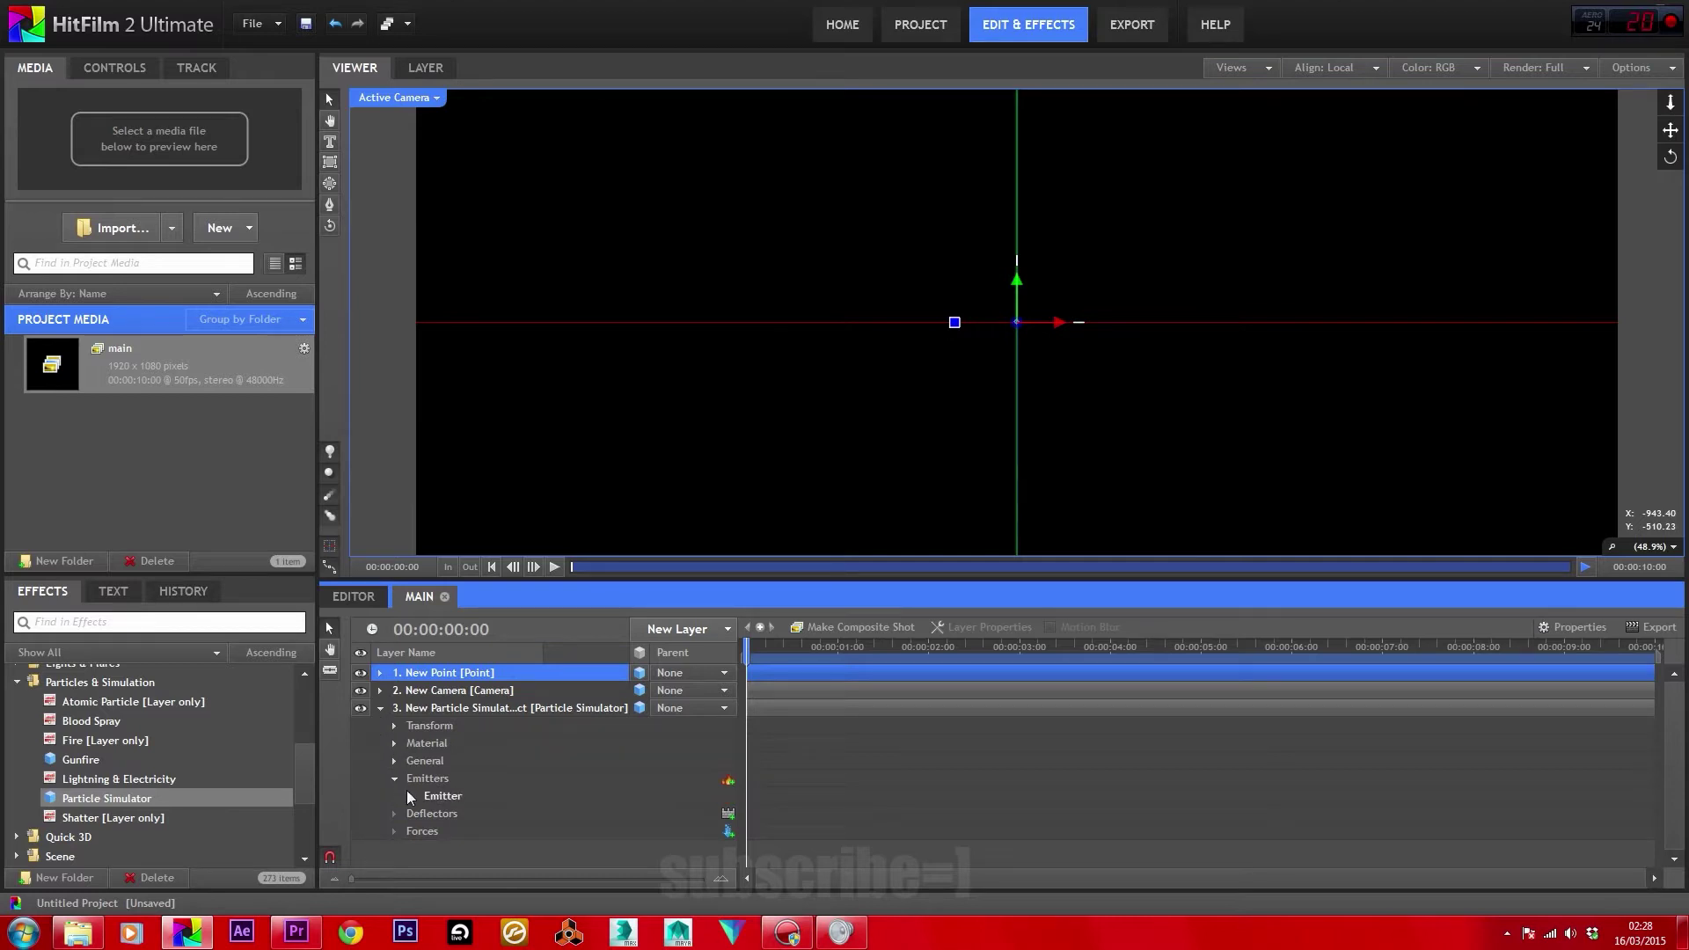
pyautogui.click(411, 796)
pyautogui.click(431, 813)
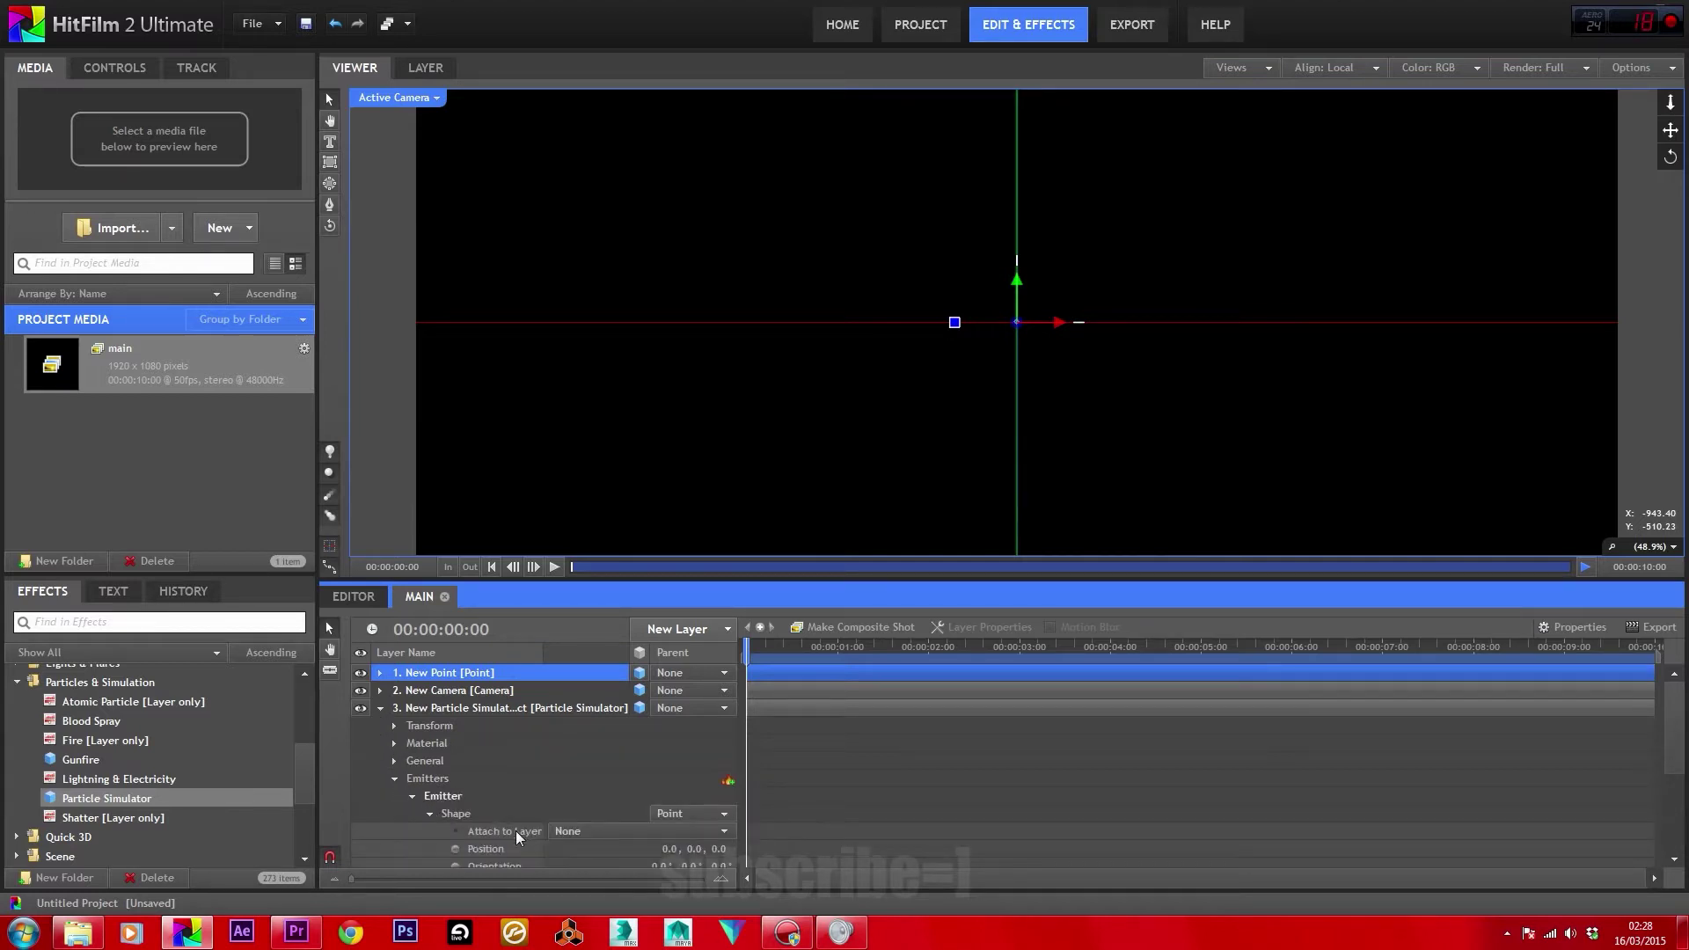
pyautogui.click(616, 831)
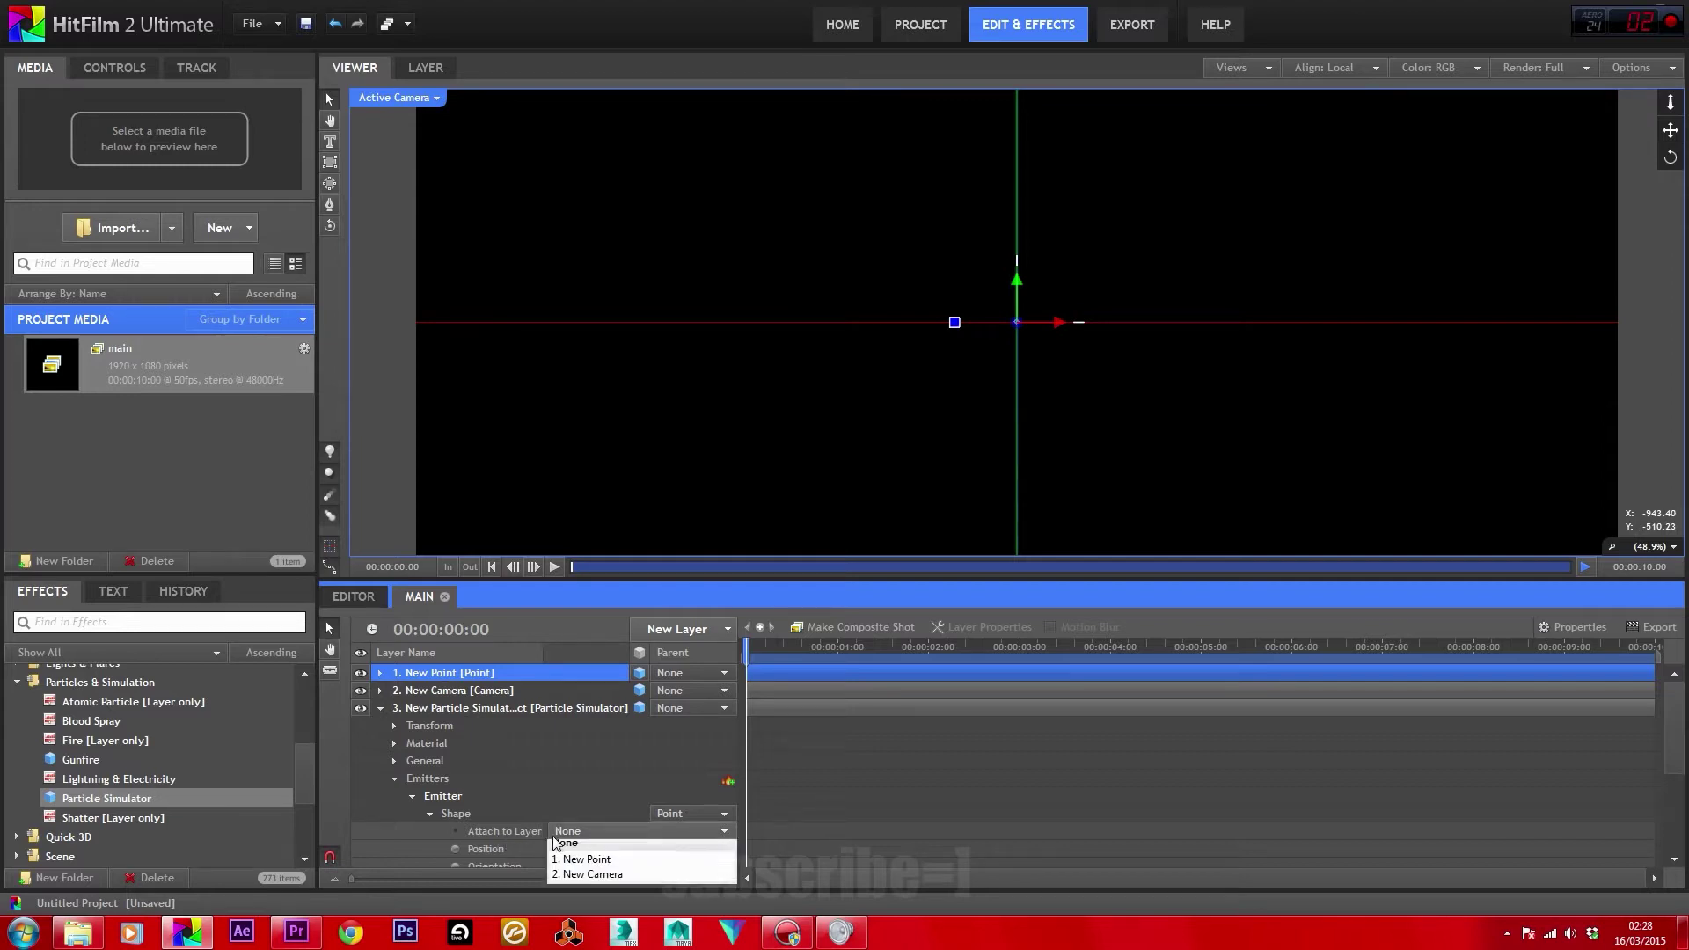
pyautogui.click(584, 867)
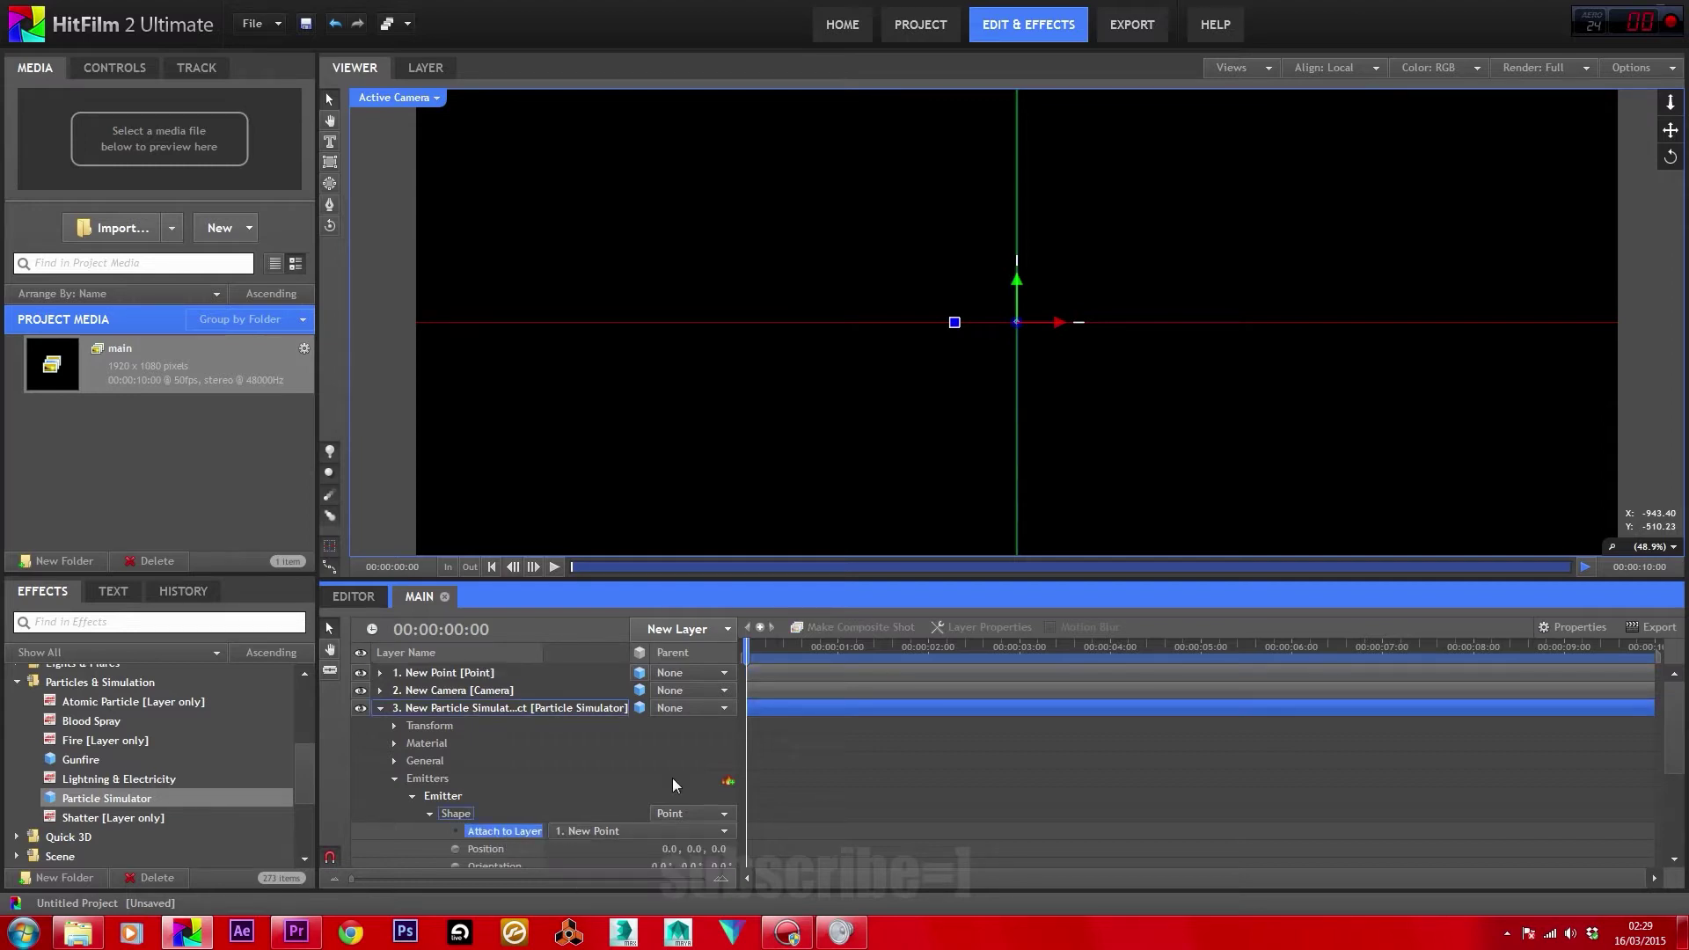
# Set the emitter's trajectory to Cone with a Y rotation of 90°.
pyautogui.scroll(-3, 498, 788)
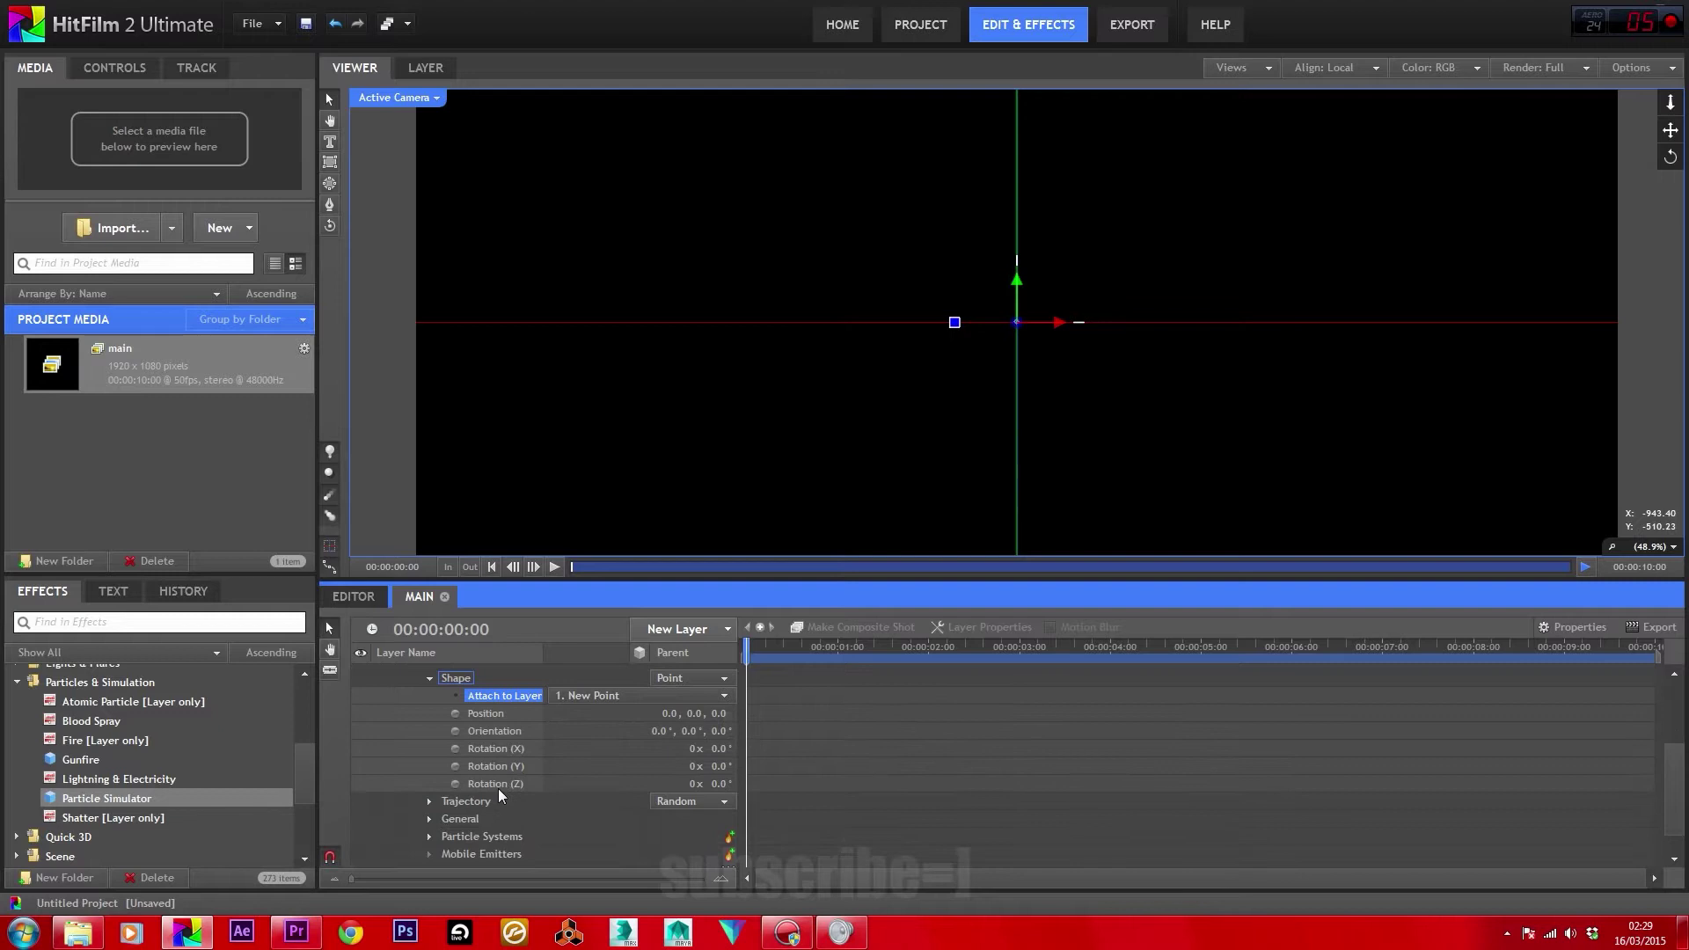
pyautogui.click(429, 802)
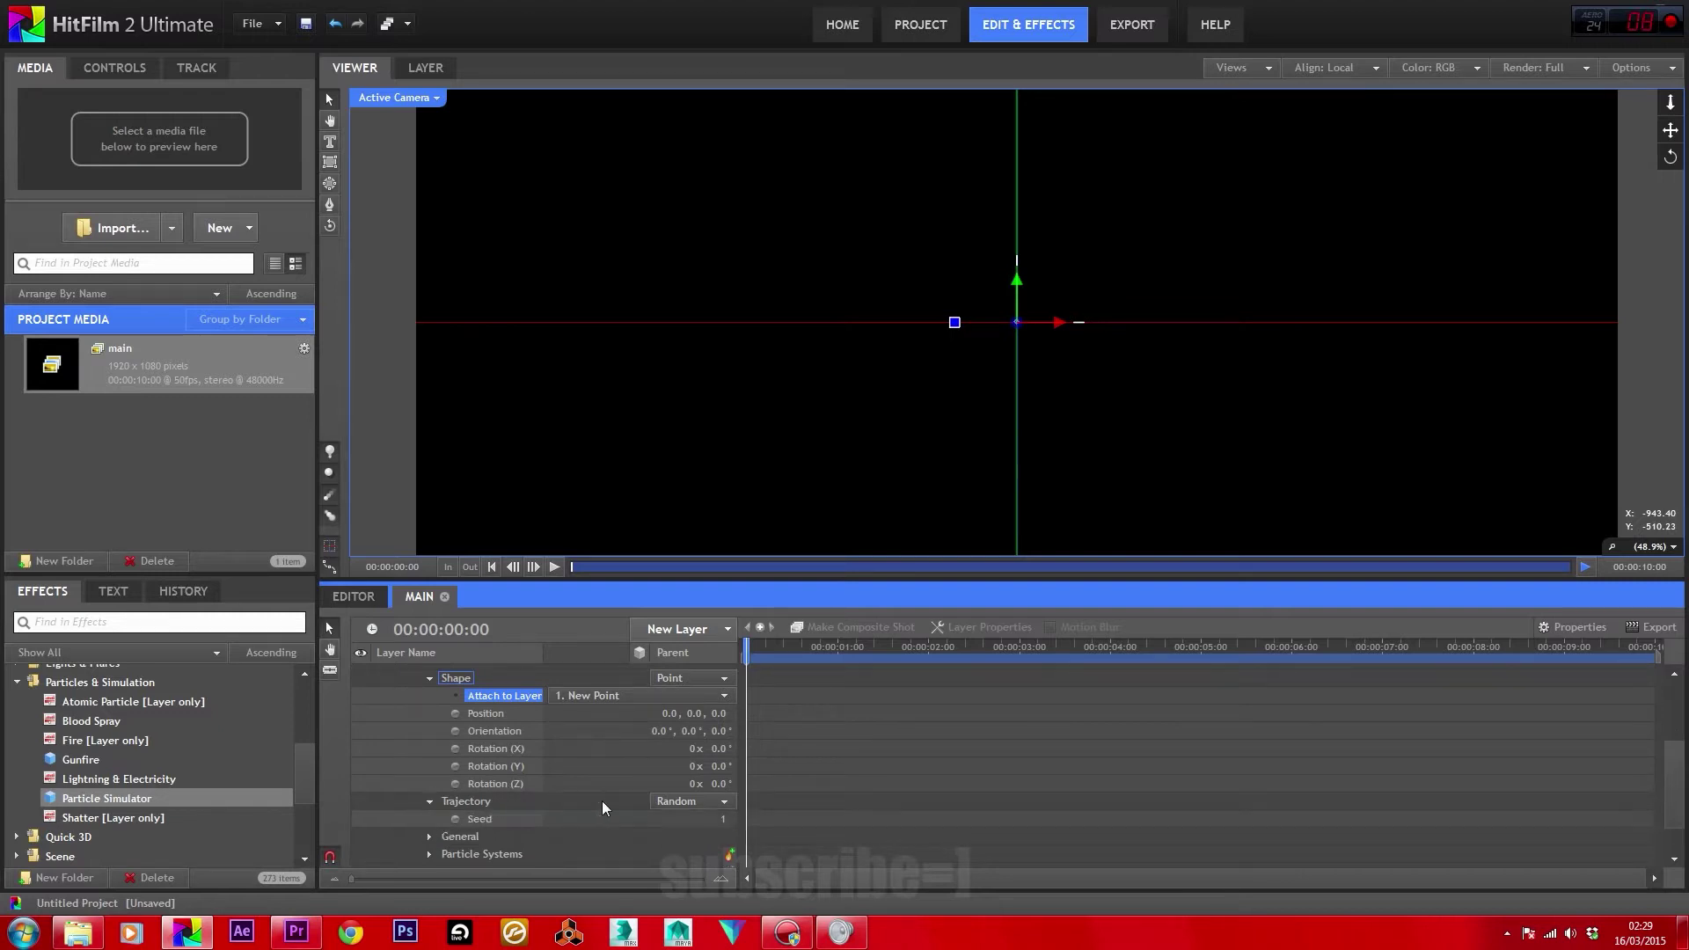
pyautogui.click(675, 802)
pyautogui.click(686, 823)
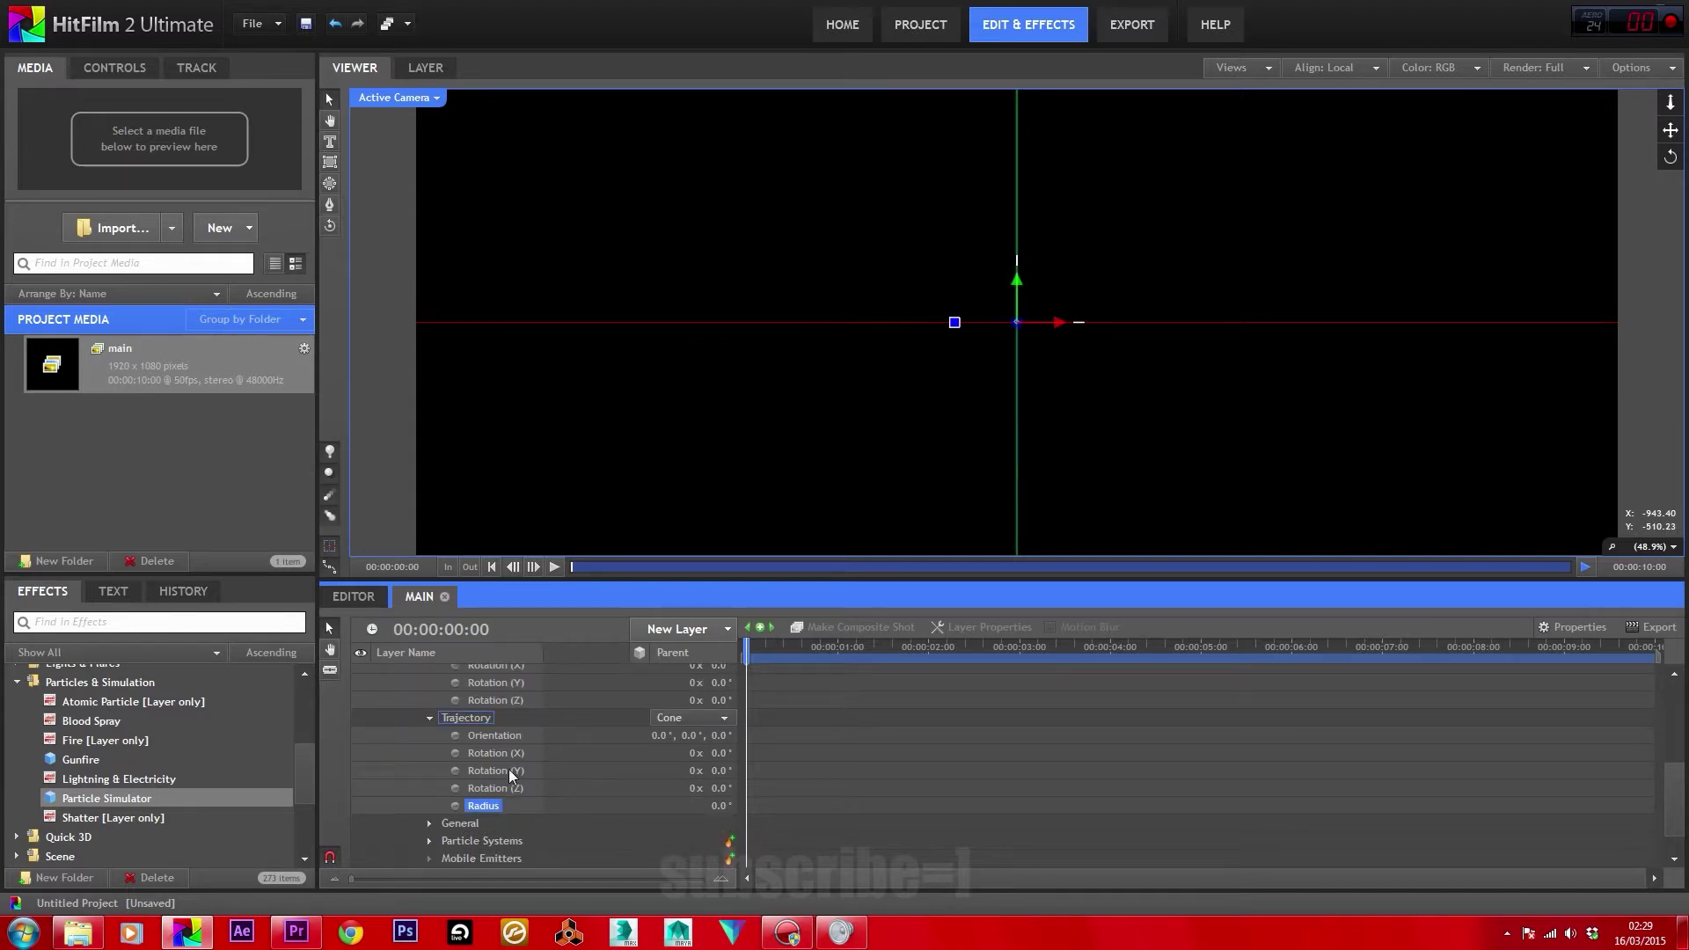
pyautogui.click(717, 771)
pyautogui.write('90')
pyautogui.press('Return')
# In the particle system's movement settings, set Life to 60 s and Speed to 4000.
pyautogui.scroll(-1, 600, 788)
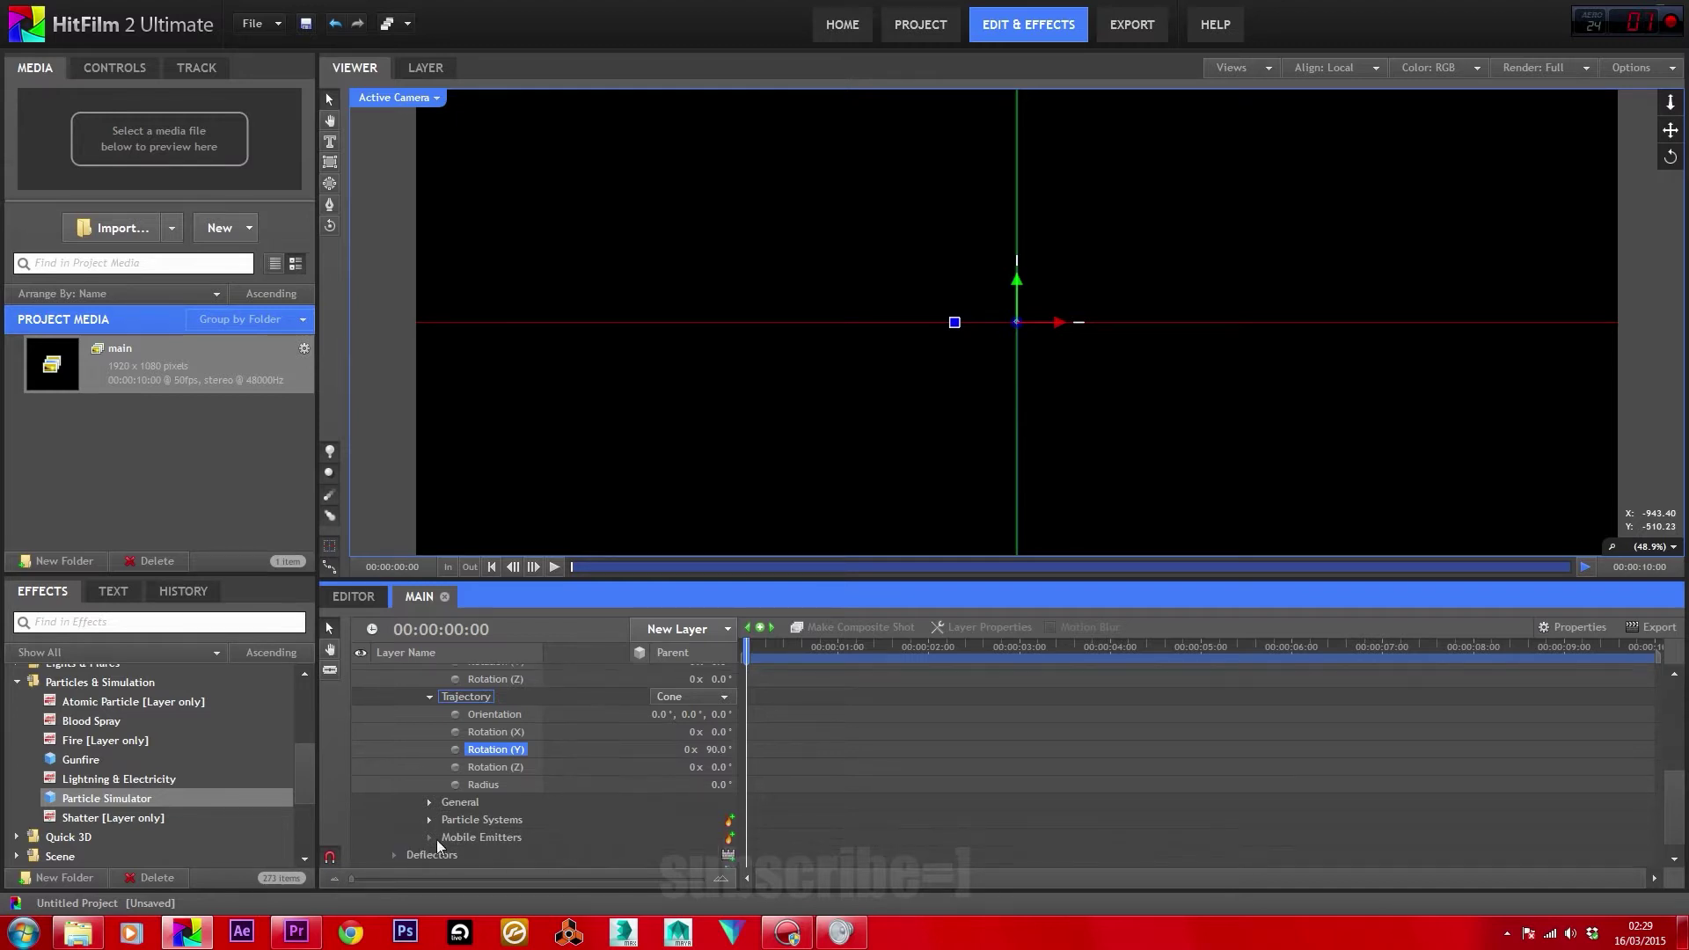
pyautogui.click(431, 819)
pyautogui.click(448, 835)
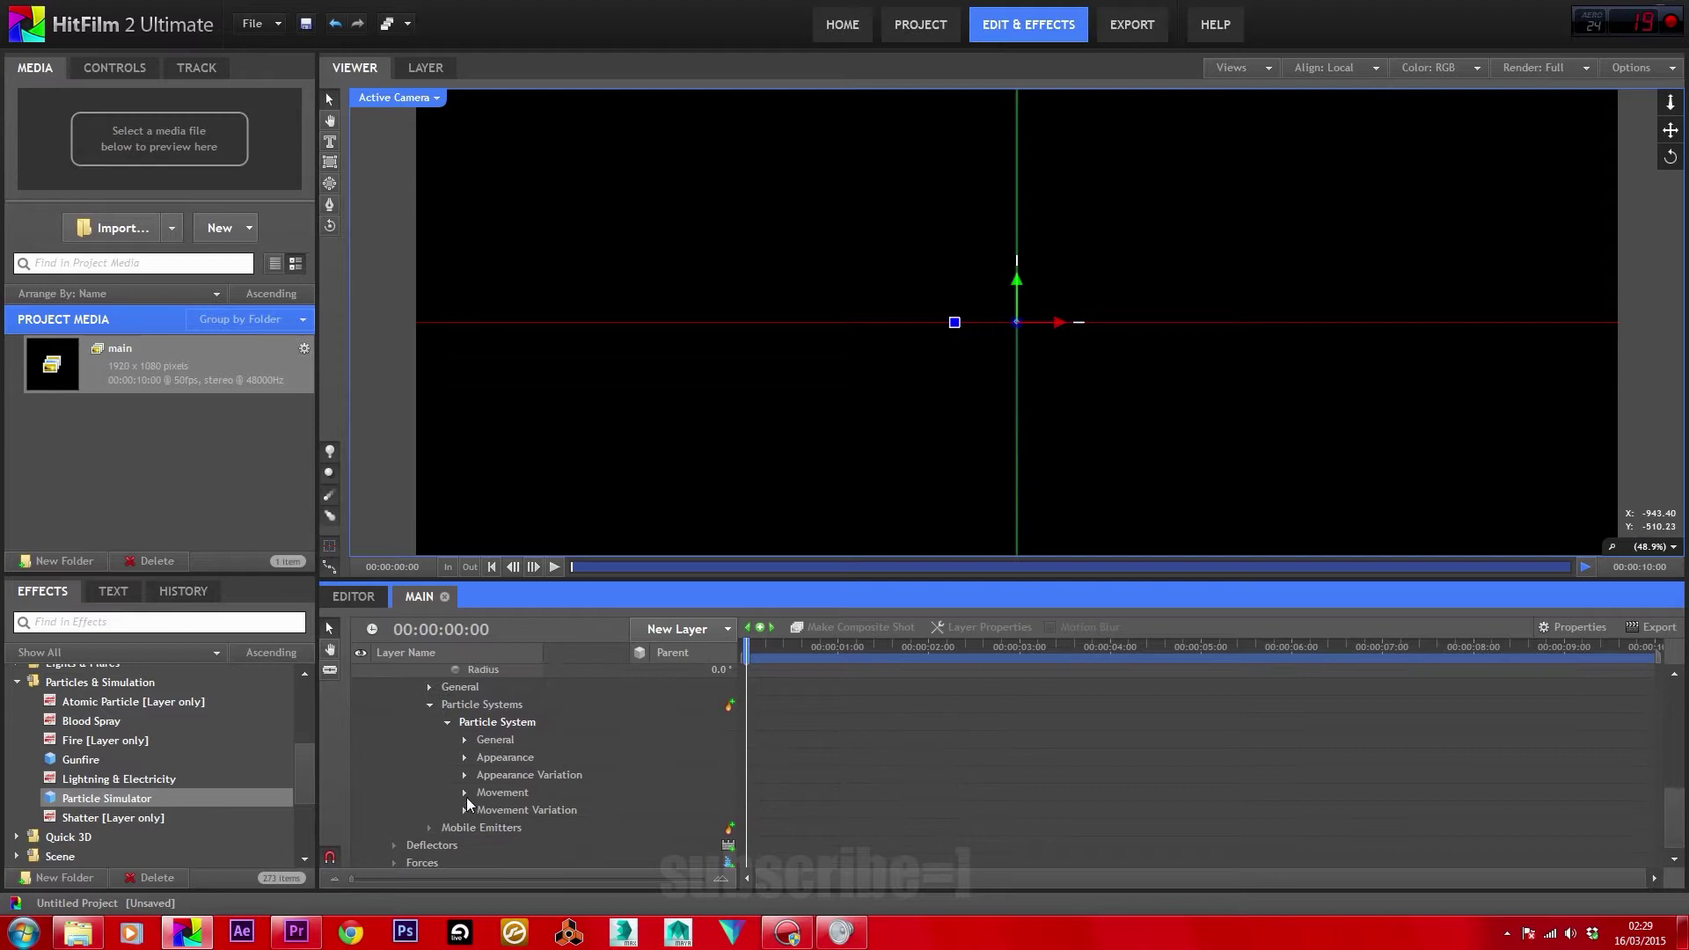
pyautogui.click(463, 792)
pyautogui.click(770, 803)
pyautogui.moveTo(770, 803); pyautogui.dragTo(876, 808)
pyautogui.click(716, 845)
pyautogui.press('BackSpace')
pyautogui.write('400')
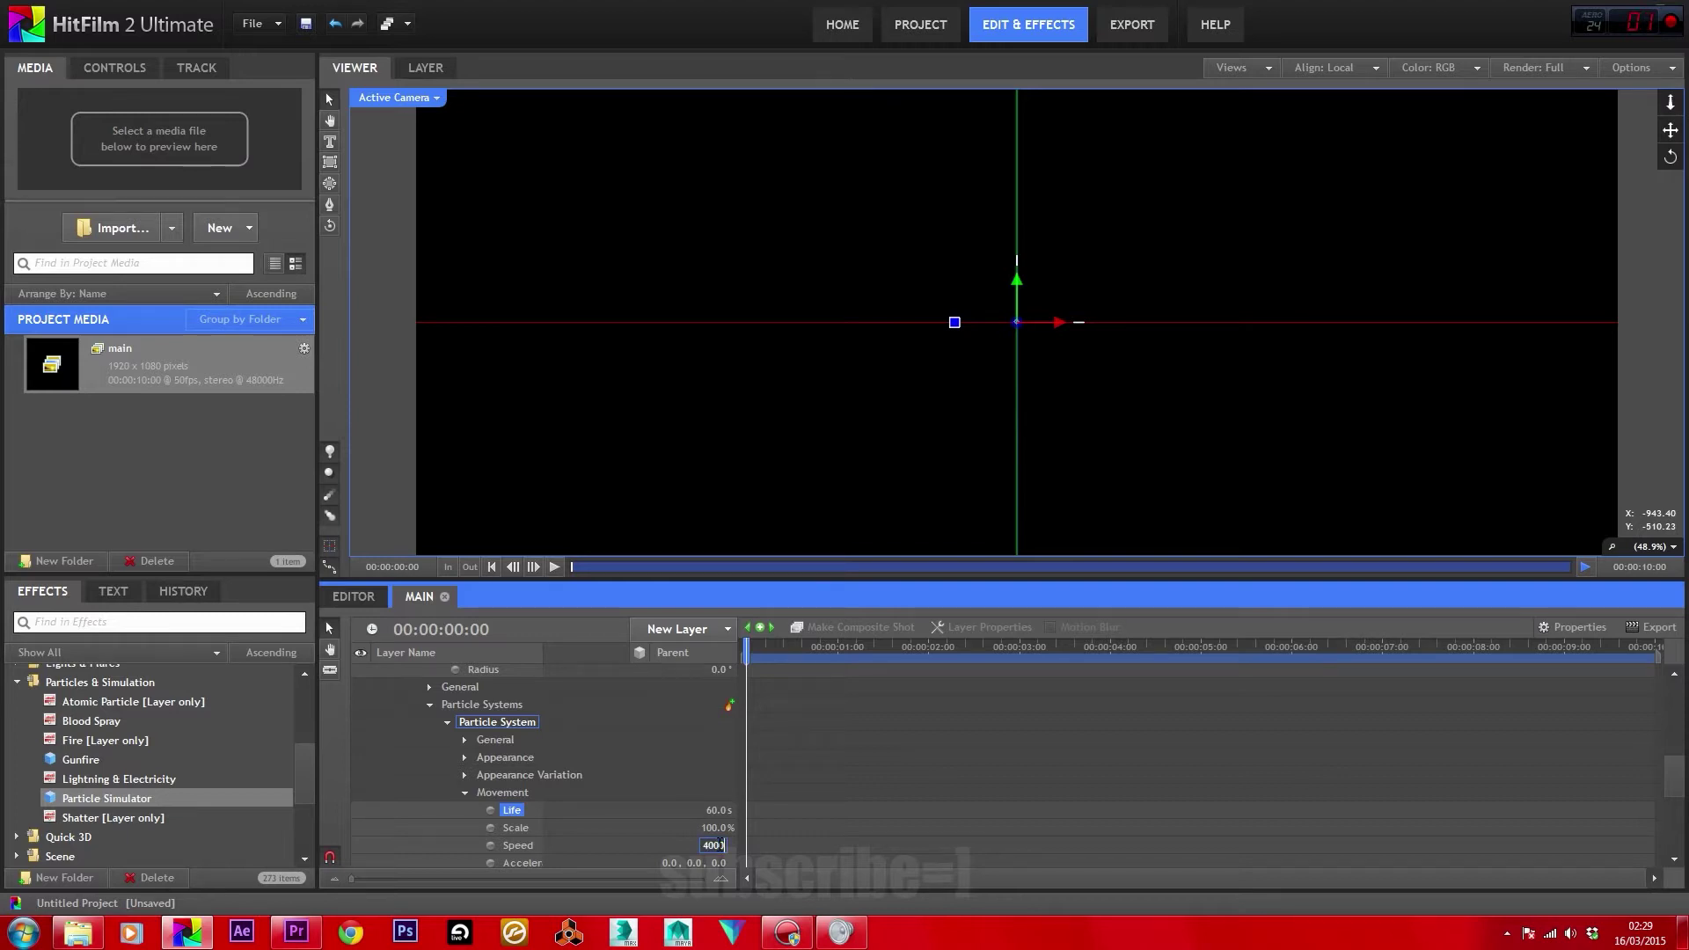
pyautogui.write('0')
pyautogui.press('Return')
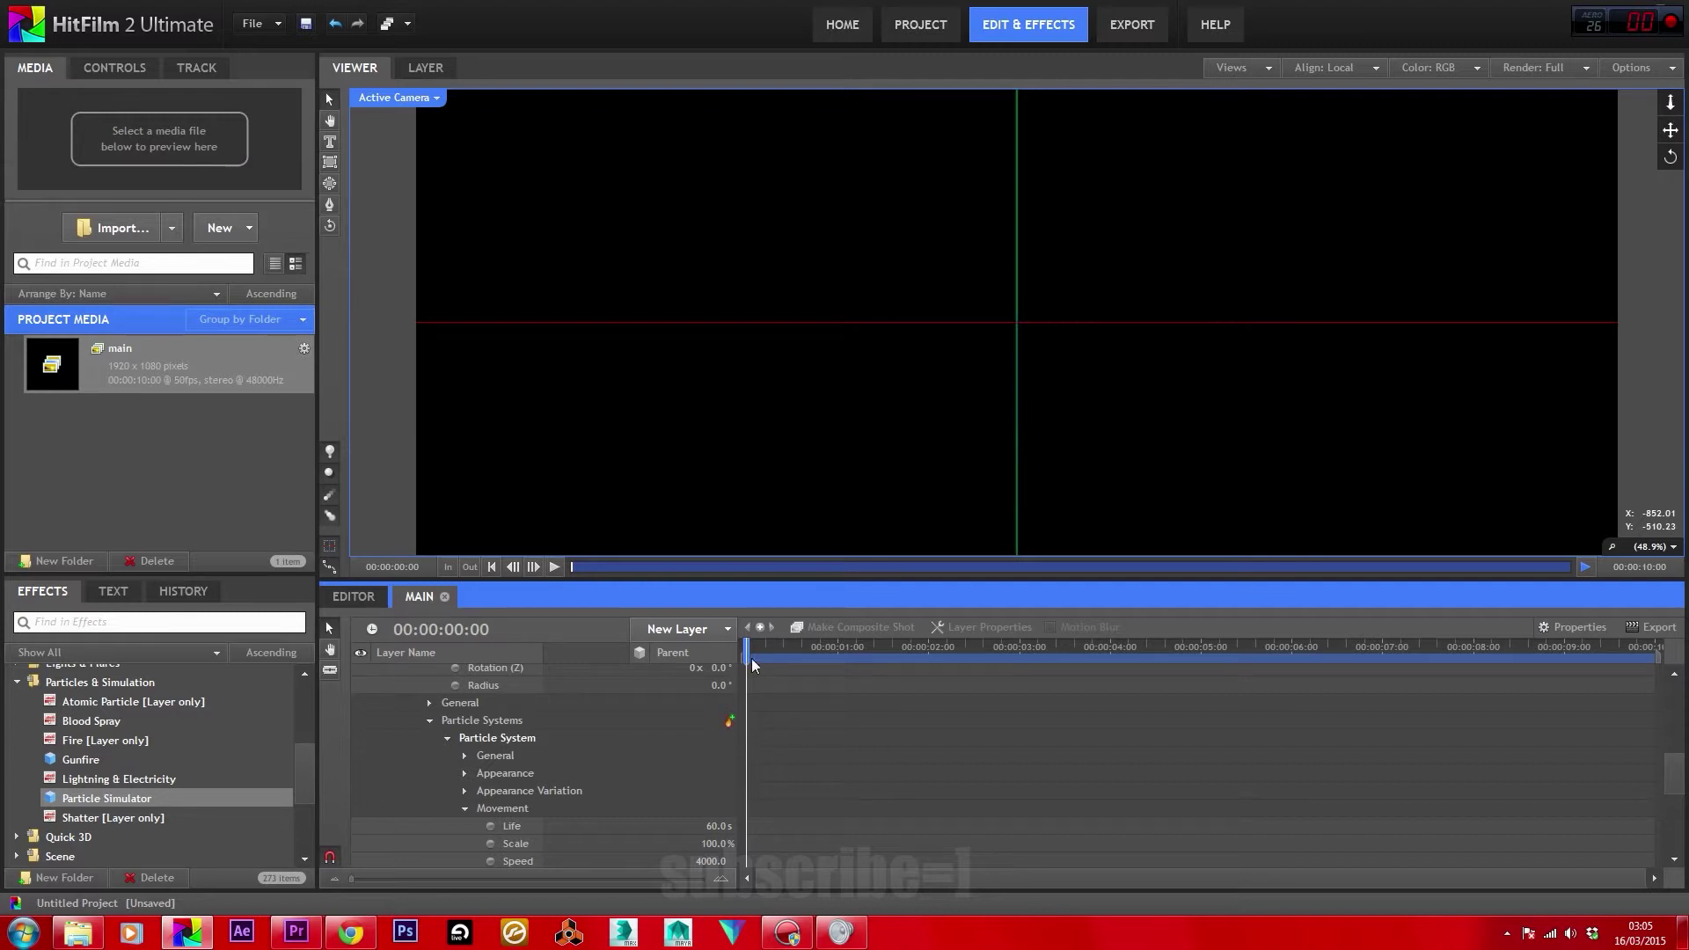
# Enable keyframing for the New Point layer's Position at 00:00:00:00.
pyautogui.moveTo(741, 645)
pyautogui.mouseDown()
pyautogui.moveTo(882, 655)
pyautogui.moveTo(746, 655)
pyautogui.mouseUp()
pyautogui.scroll(3, 520, 767)
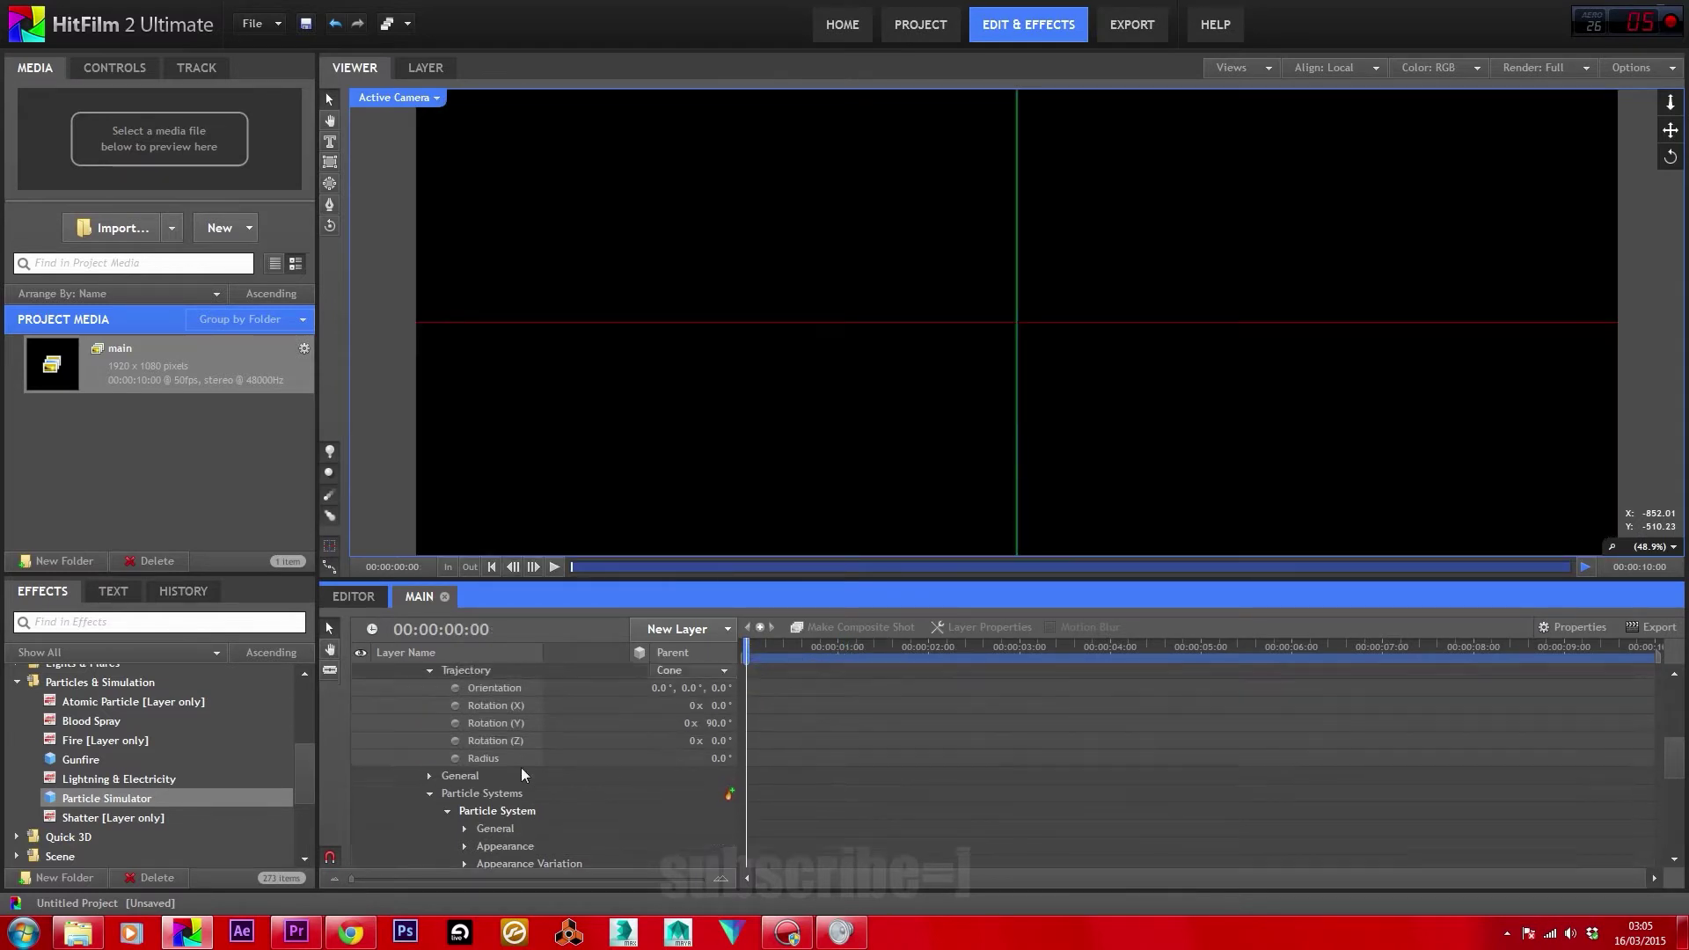
pyautogui.scroll(5, 521, 769)
pyautogui.click(431, 671)
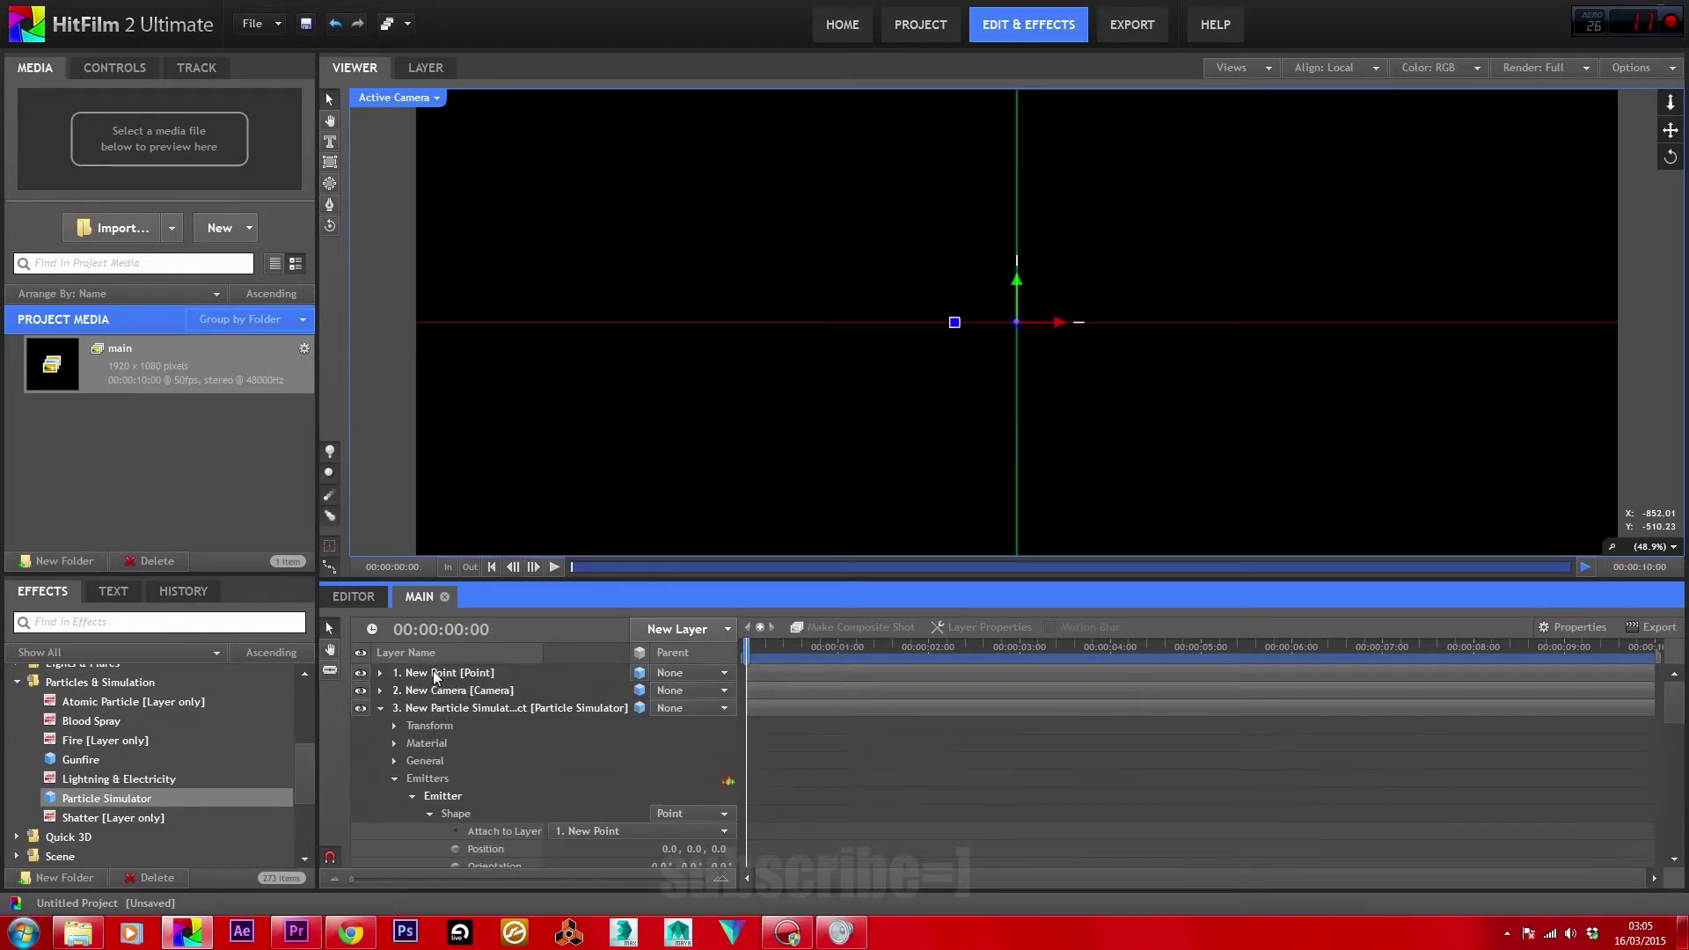
pyautogui.click(381, 673)
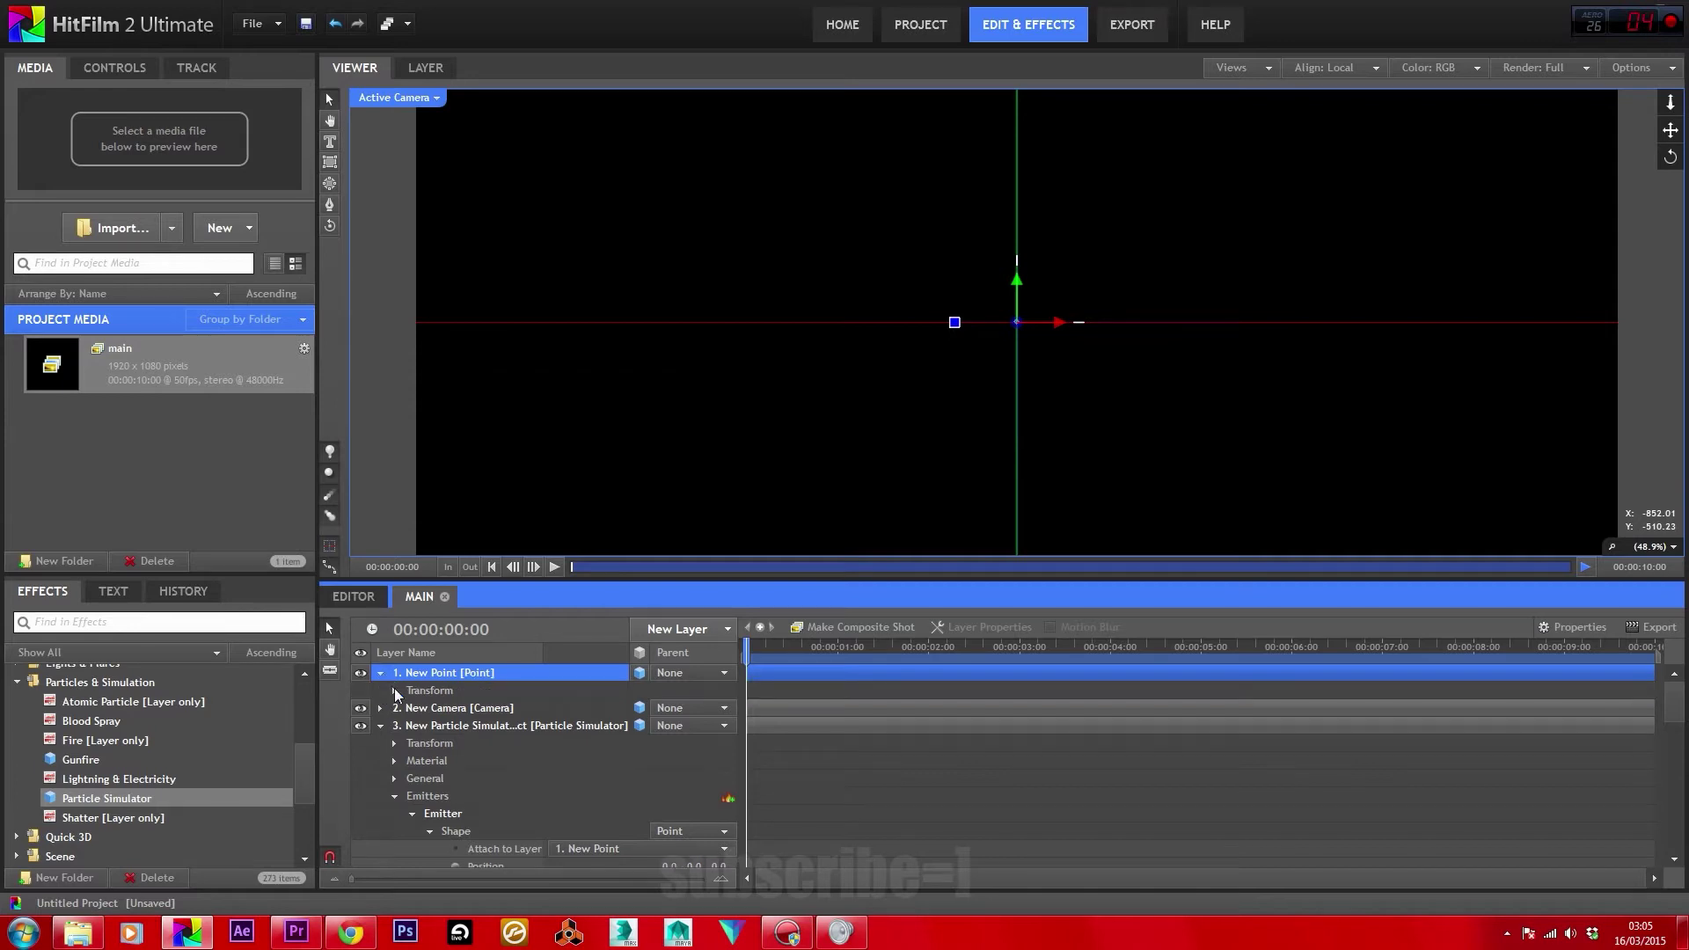
pyautogui.click(395, 690)
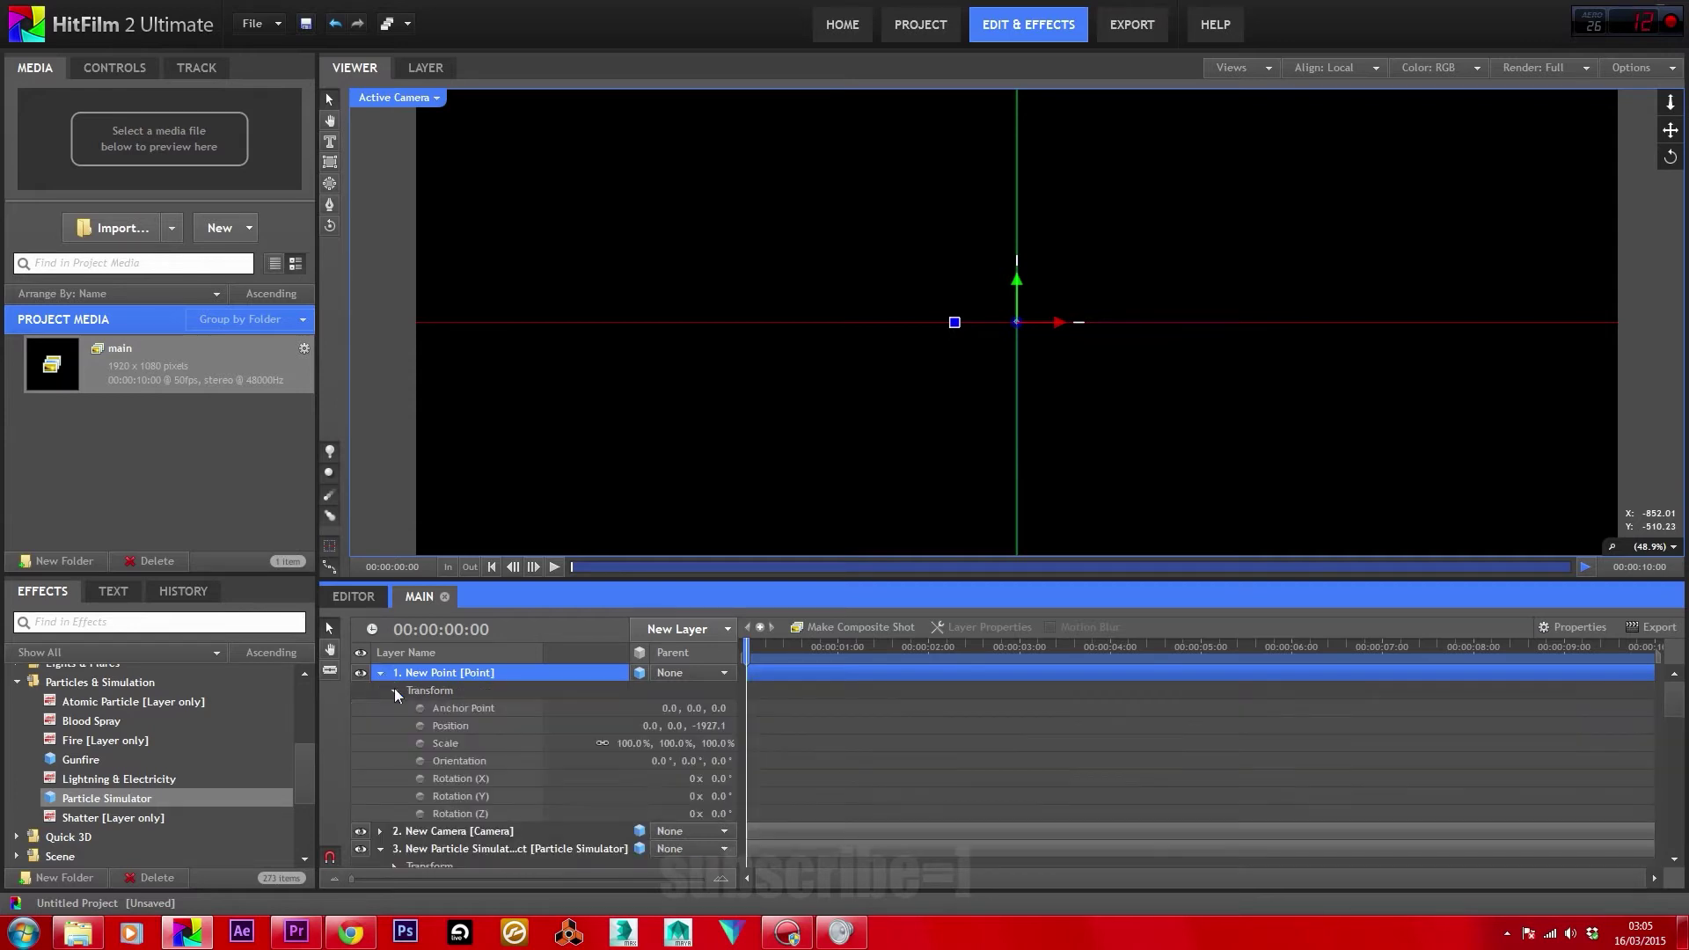
pyautogui.click(419, 726)
# Add a Position keyframe for the point at 00:00:01:09, holding the same position.
pyautogui.moveTo(747, 651); pyautogui.dragTo(856, 674)
pyautogui.click(708, 724)
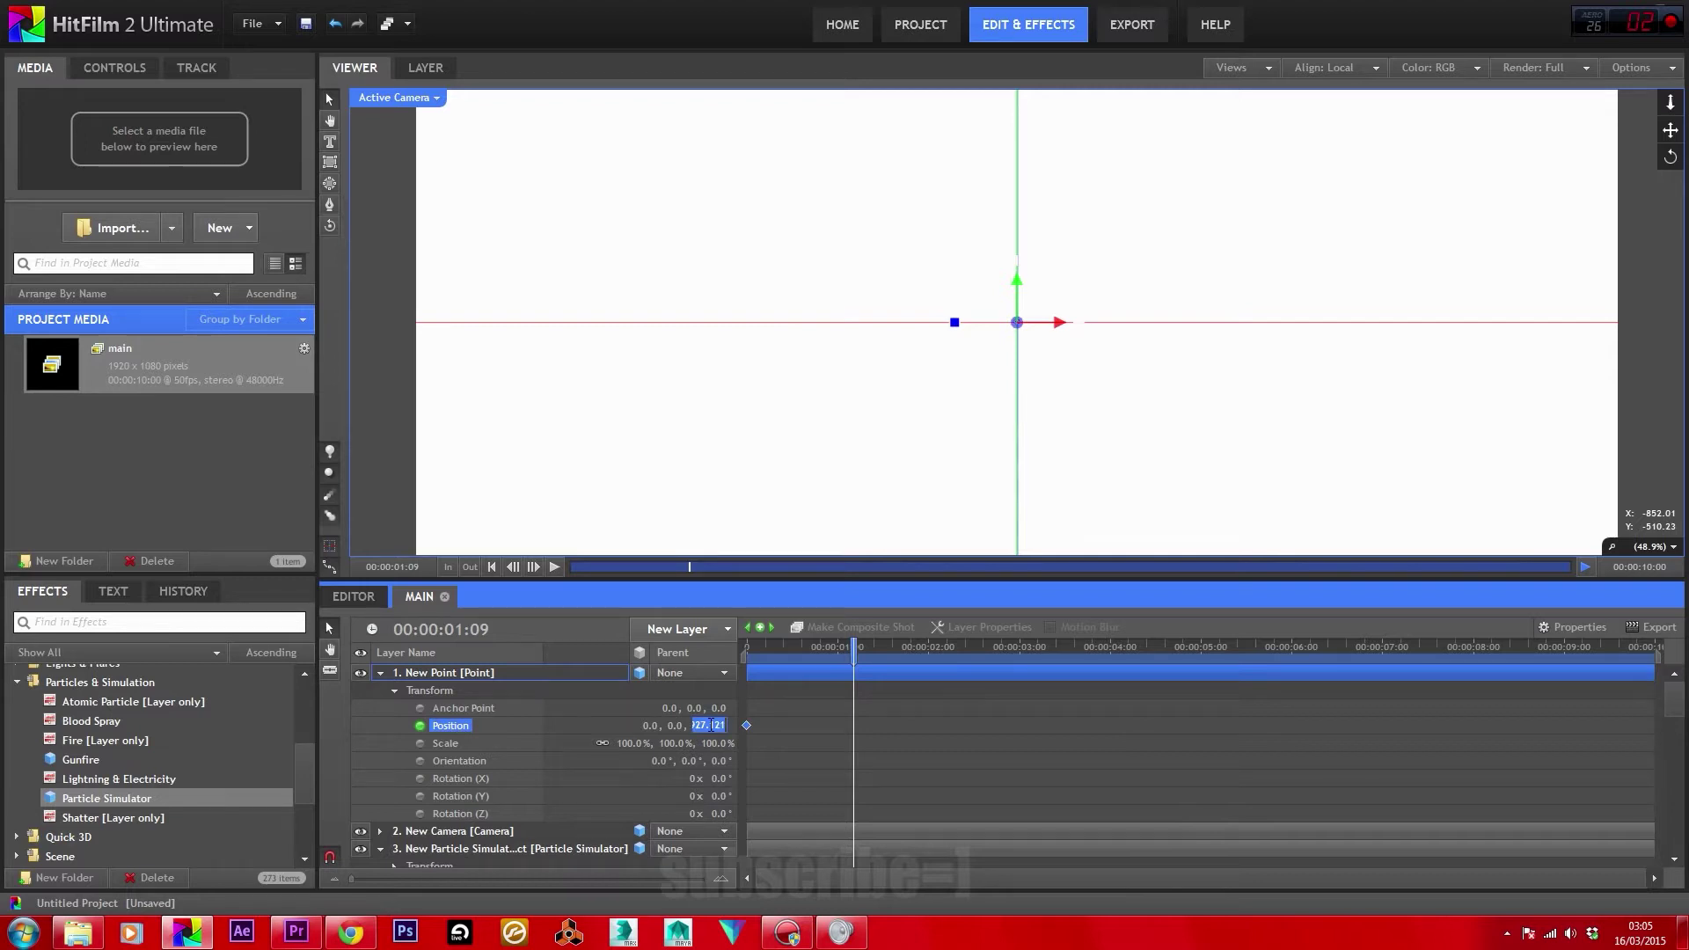
pyautogui.press('Return')
# At 00:00:03:02, move the point along X to about -2724 in the Top view to keyframe its position.
pyautogui.moveTo(851, 643); pyautogui.dragTo(1018, 660)
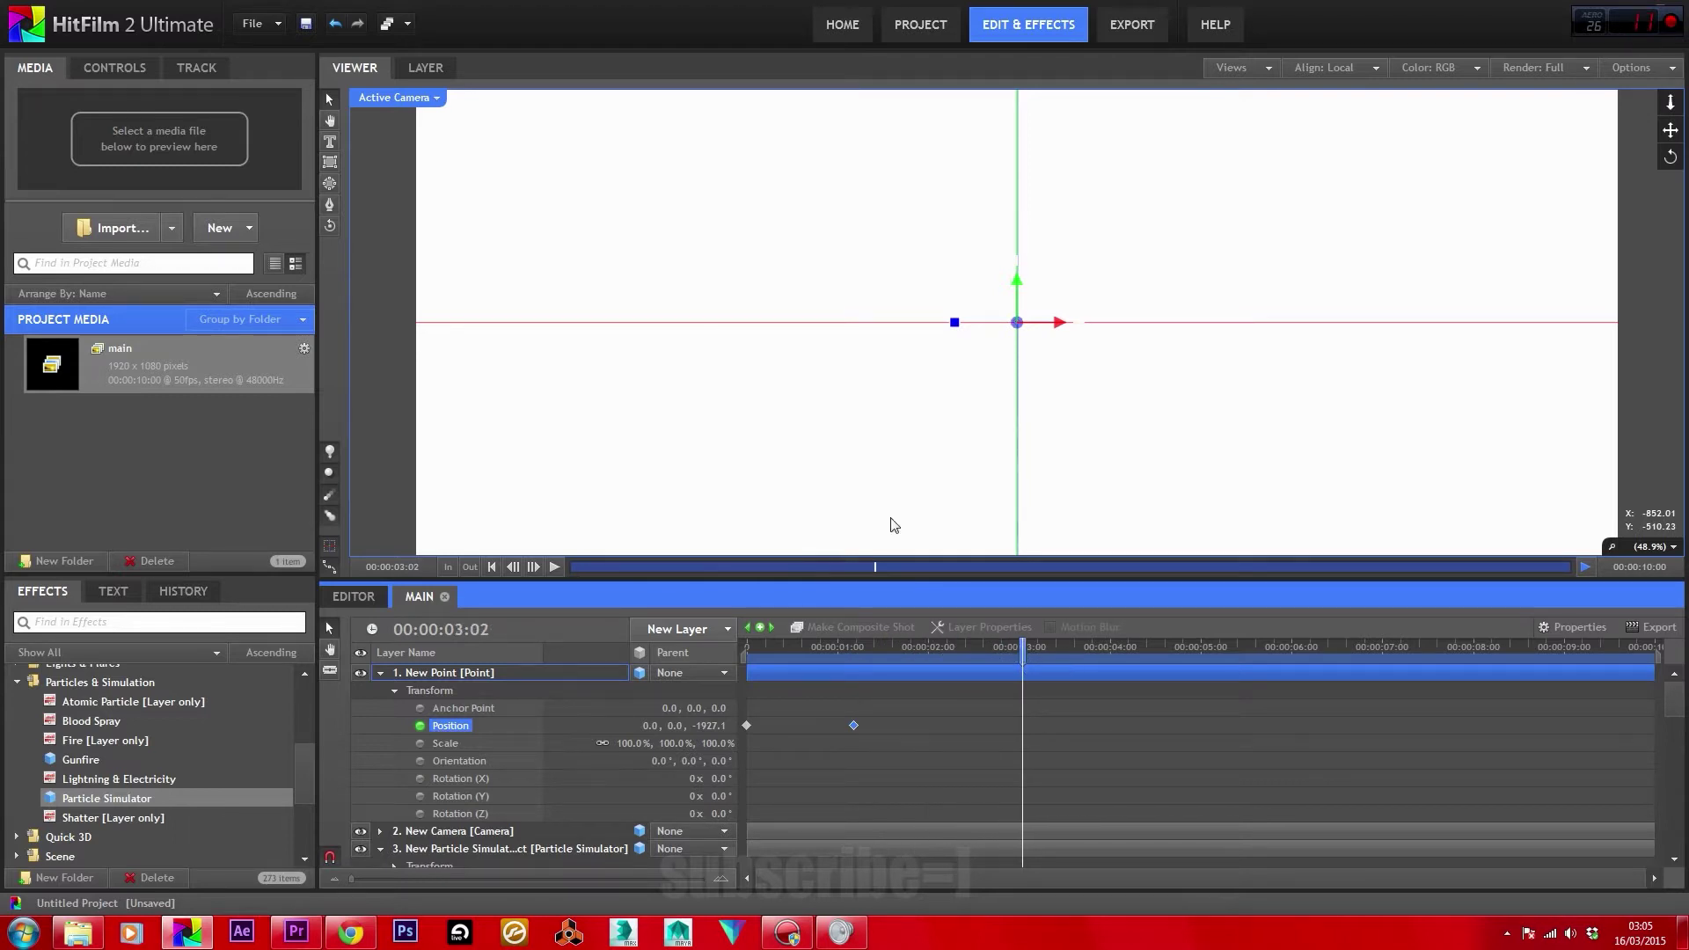
pyautogui.click(389, 101)
pyautogui.click(394, 243)
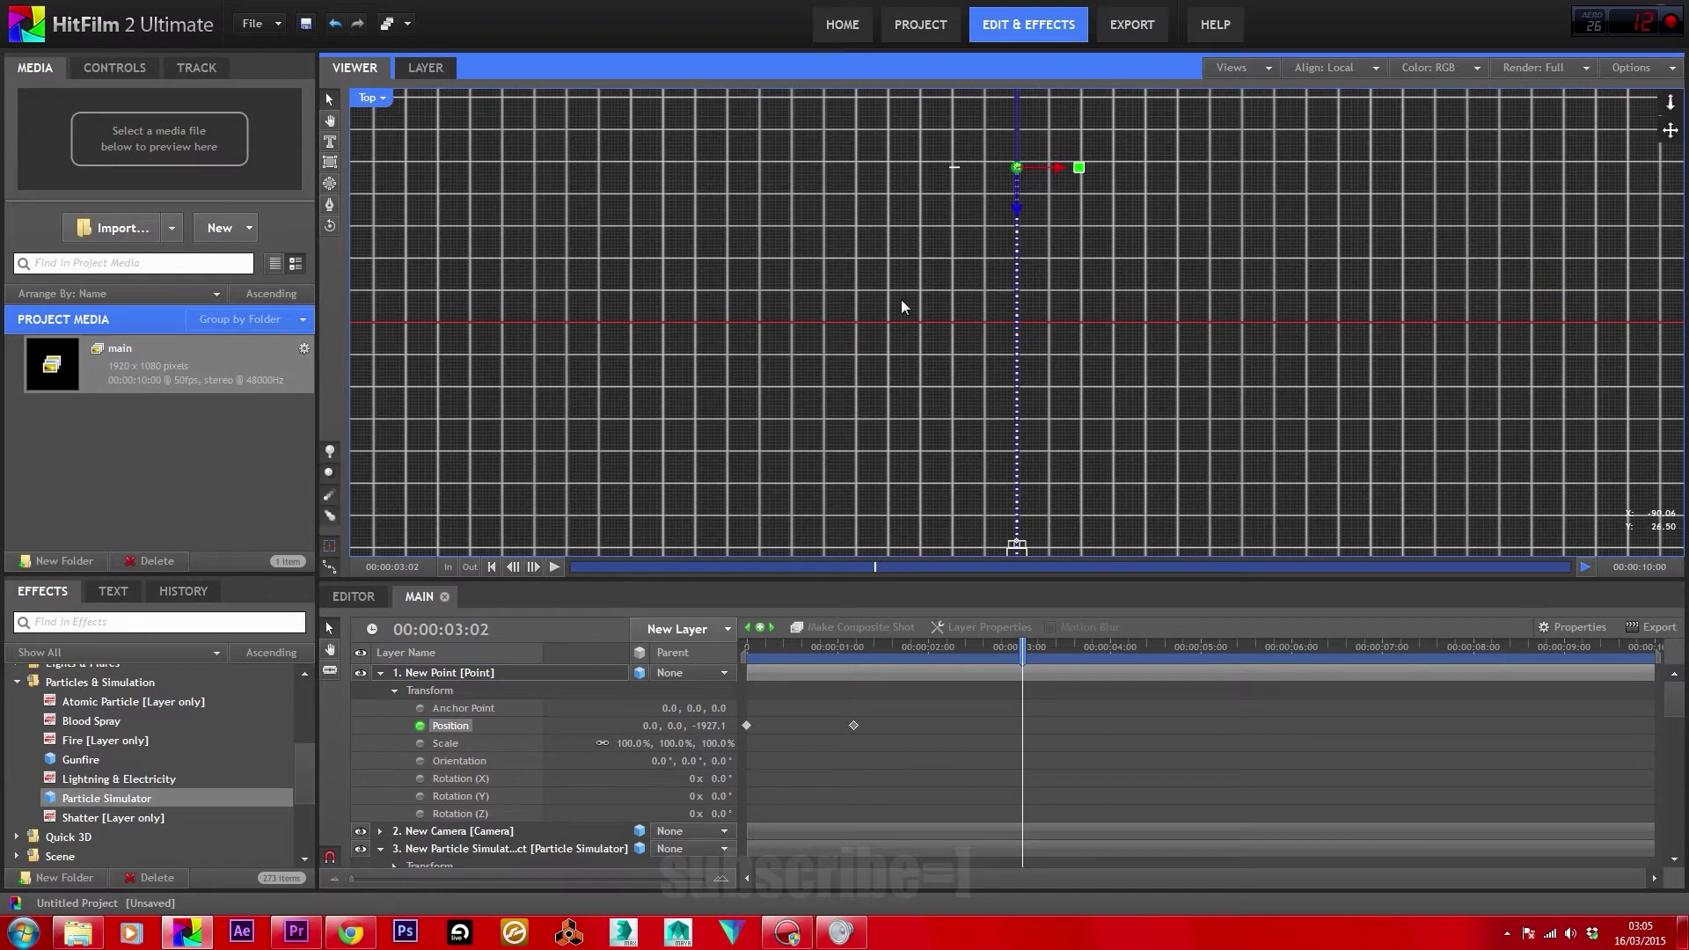
pyautogui.moveTo(1055, 167); pyautogui.dragTo(838, 171)
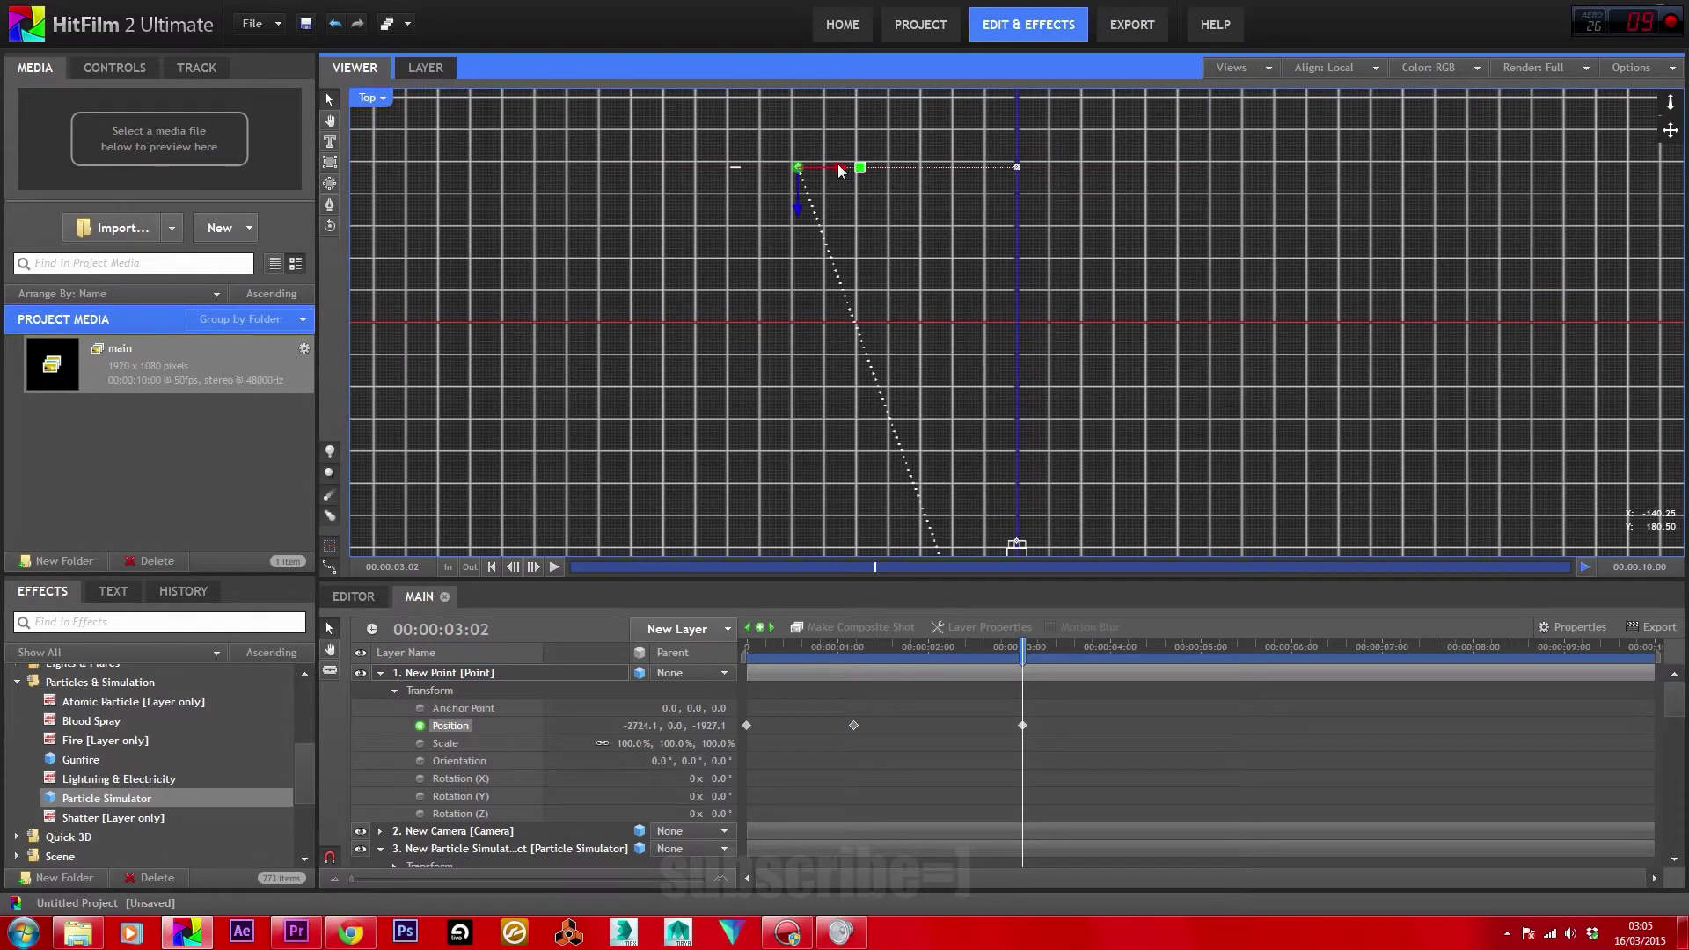
# Keyframe the point's position at 00:00:05:00 with X about 3074 and at 00:00:07:02 with X back at 0.
pyautogui.click(1019, 650)
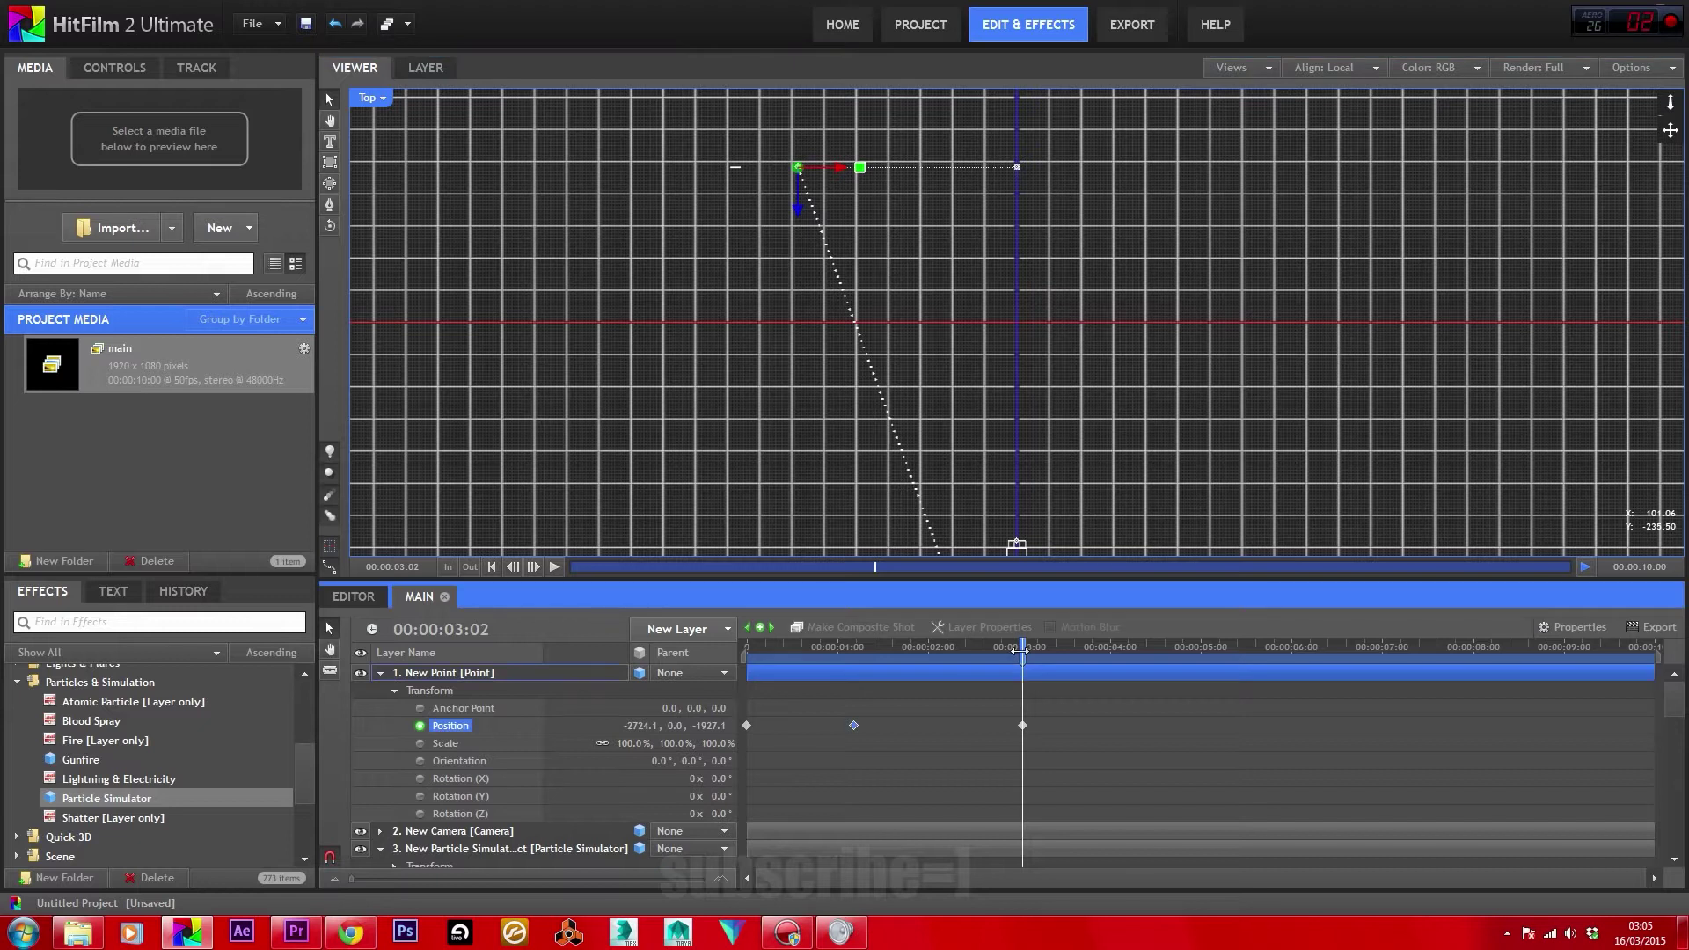
pyautogui.moveTo(1019, 650); pyautogui.dragTo(1198, 657)
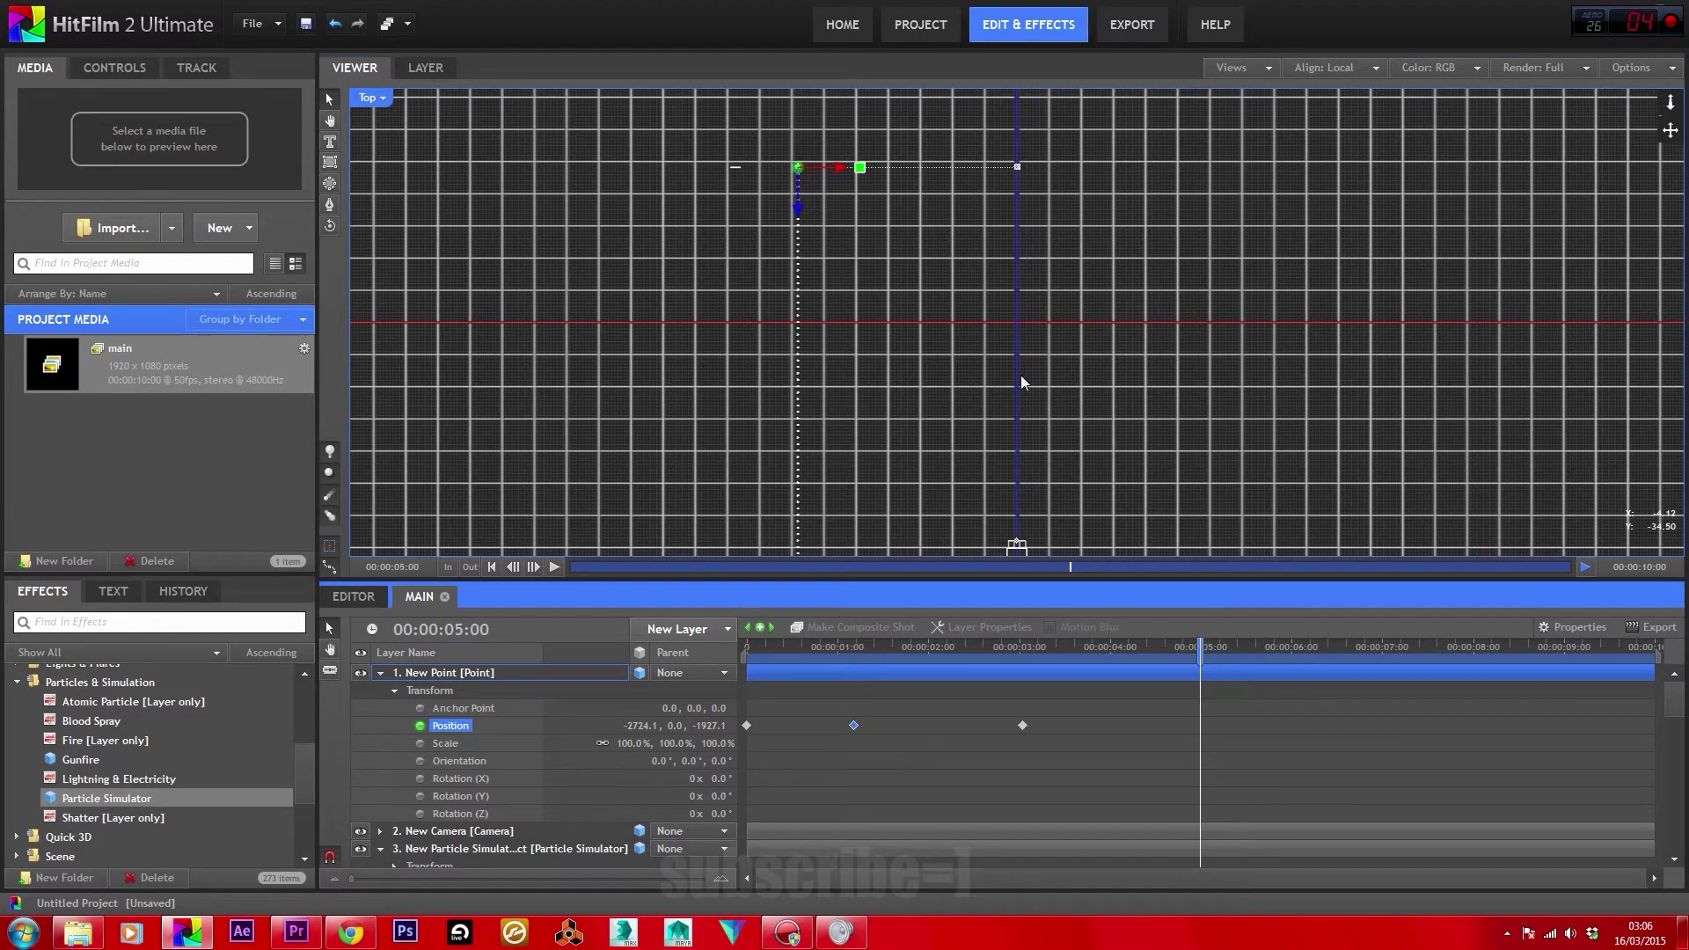
pyautogui.click(840, 175)
pyautogui.moveTo(840, 175); pyautogui.dragTo(1306, 208)
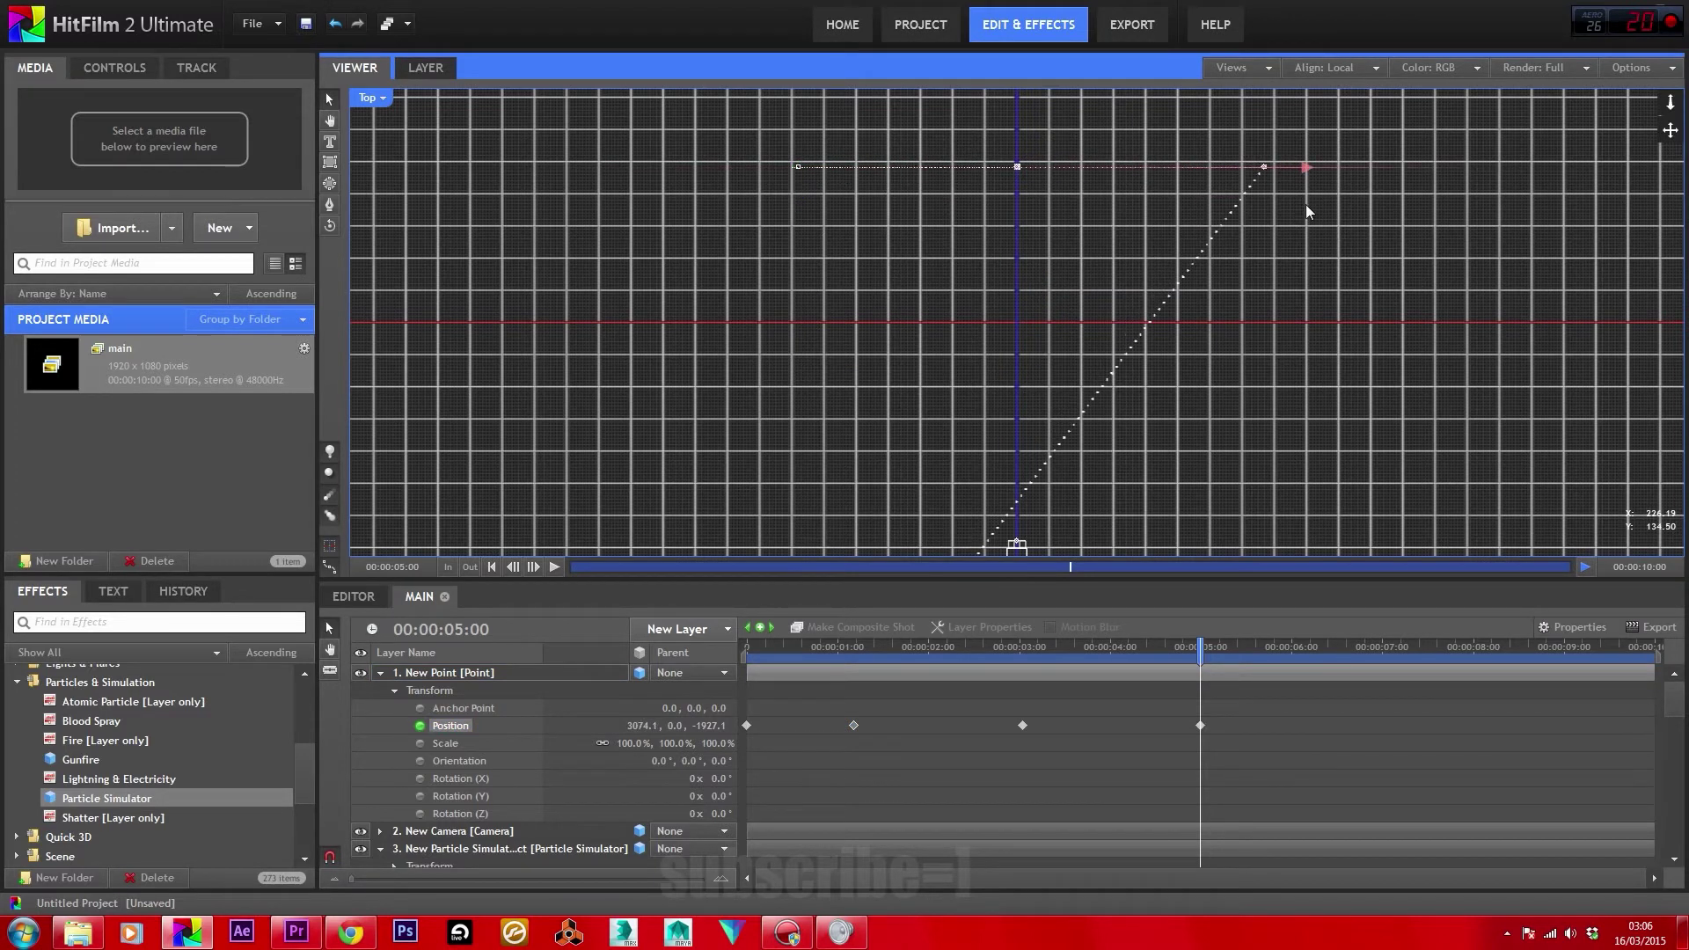
pyautogui.moveTo(1198, 655); pyautogui.dragTo(1385, 655)
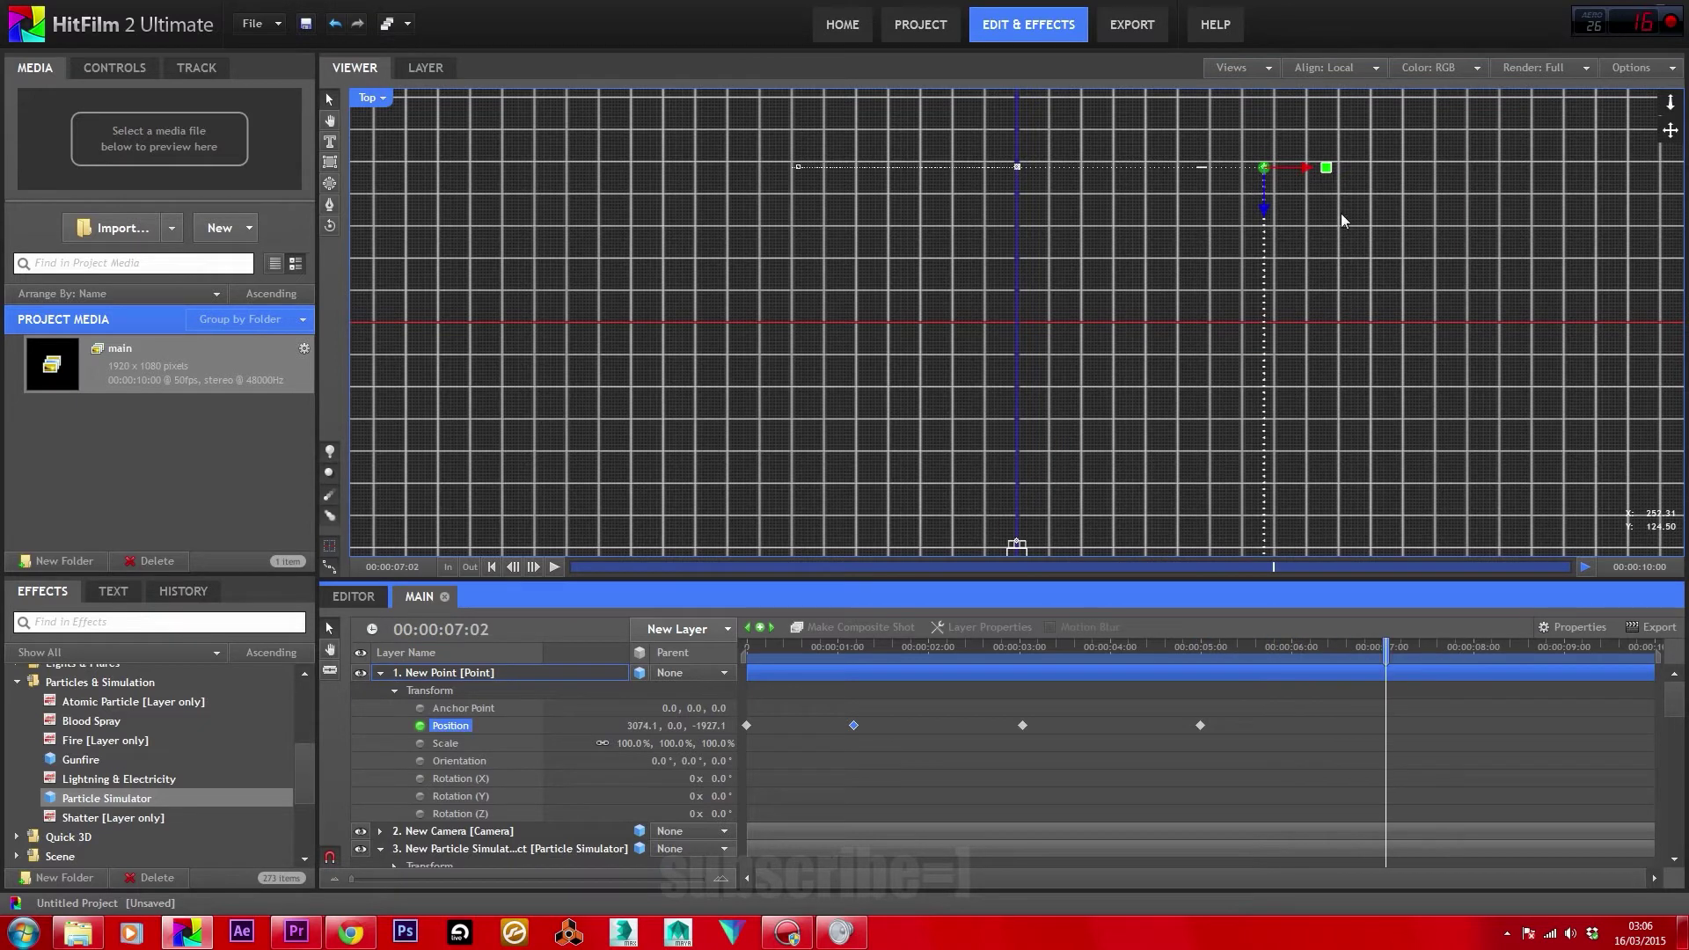
pyautogui.moveTo(1310, 169); pyautogui.dragTo(1064, 181)
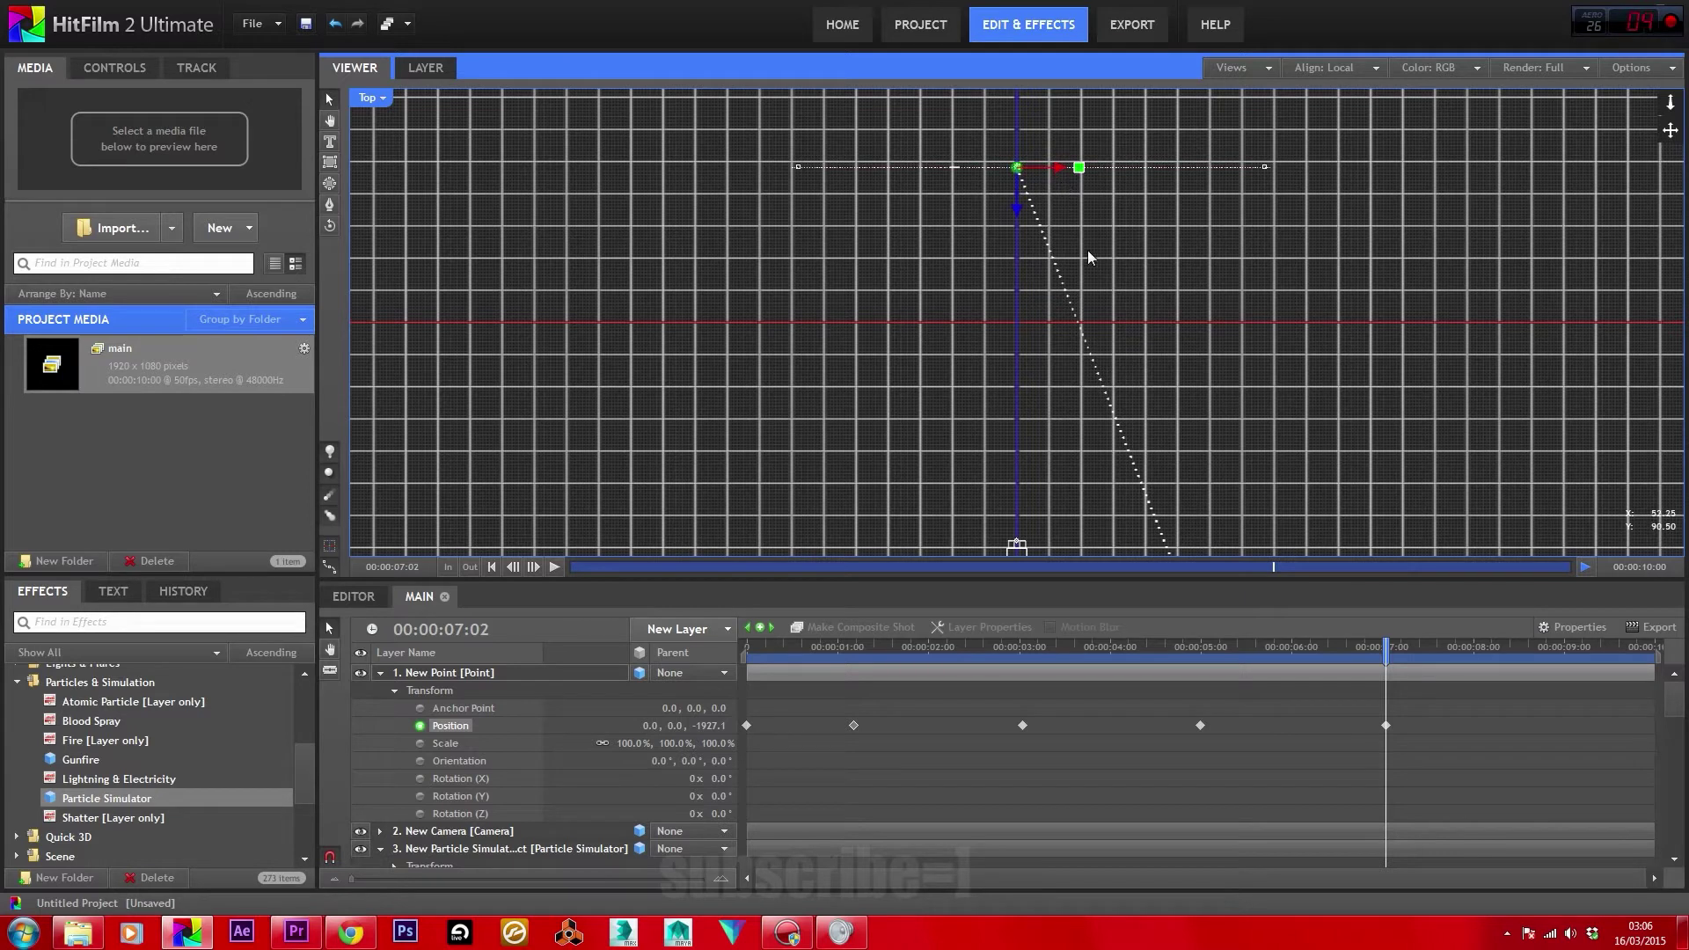
# Set Smooth interpolation on the point's Position keyframes from 00:00:01:09 to 00:00:07:02.
pyautogui.moveTo(1485, 714); pyautogui.dragTo(849, 737)
pyautogui.rightClick(852, 726)
pyautogui.moveTo(946, 826)
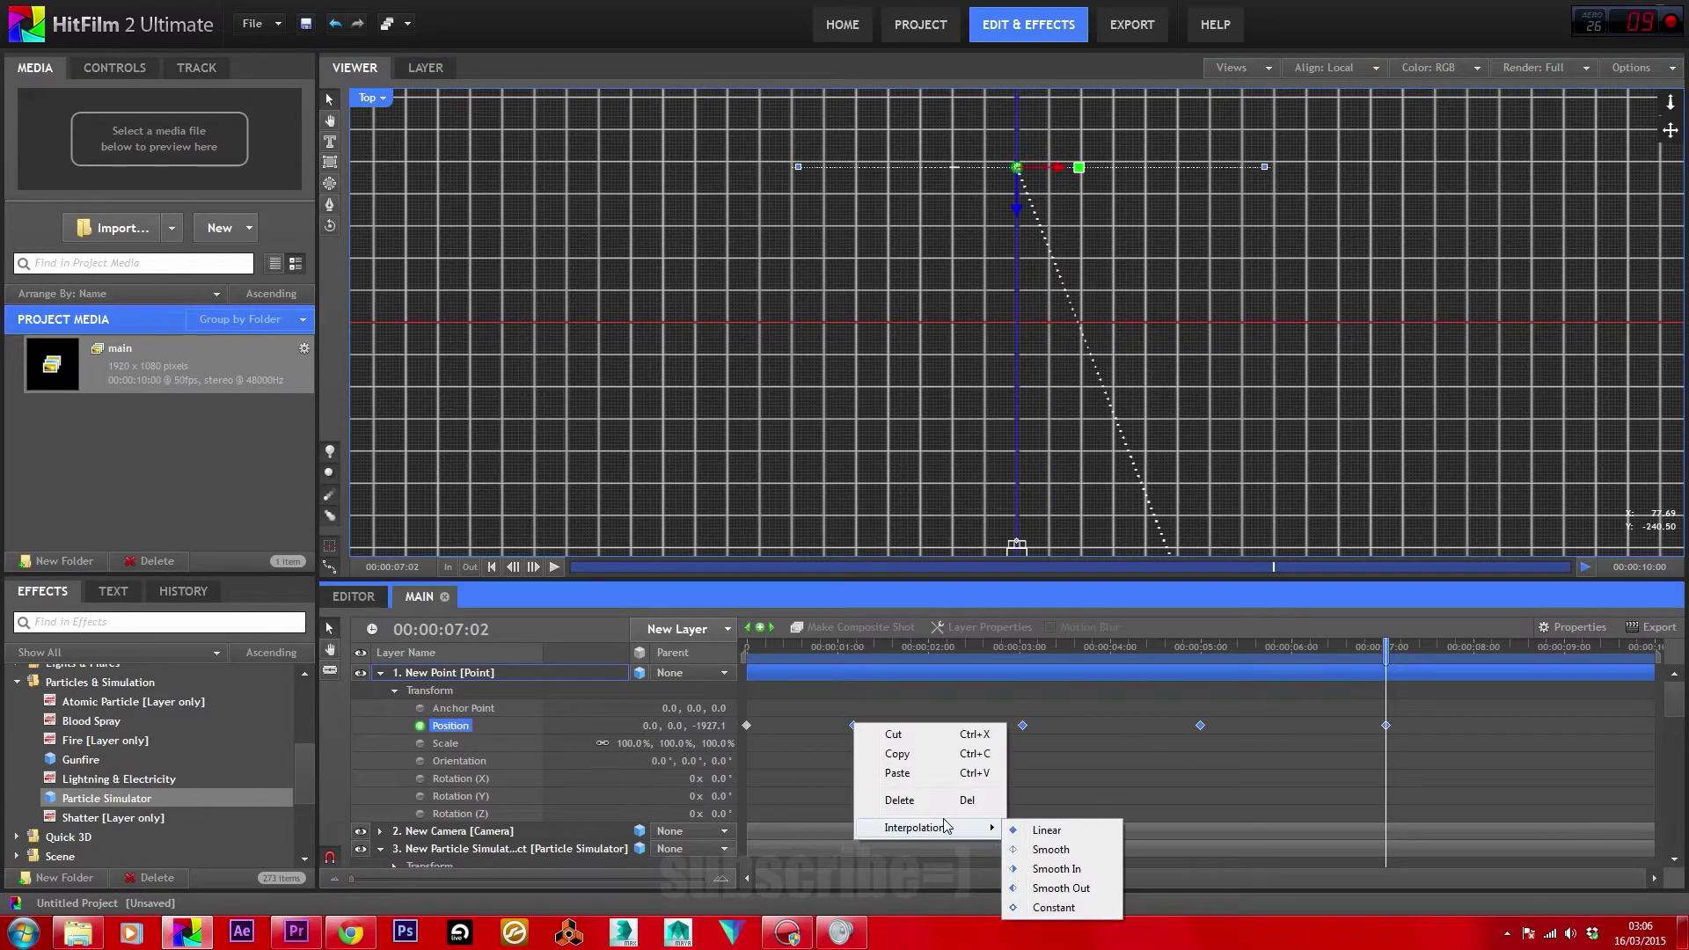
pyautogui.click(1027, 850)
pyautogui.moveTo(821, 713); pyautogui.dragTo(1403, 760)
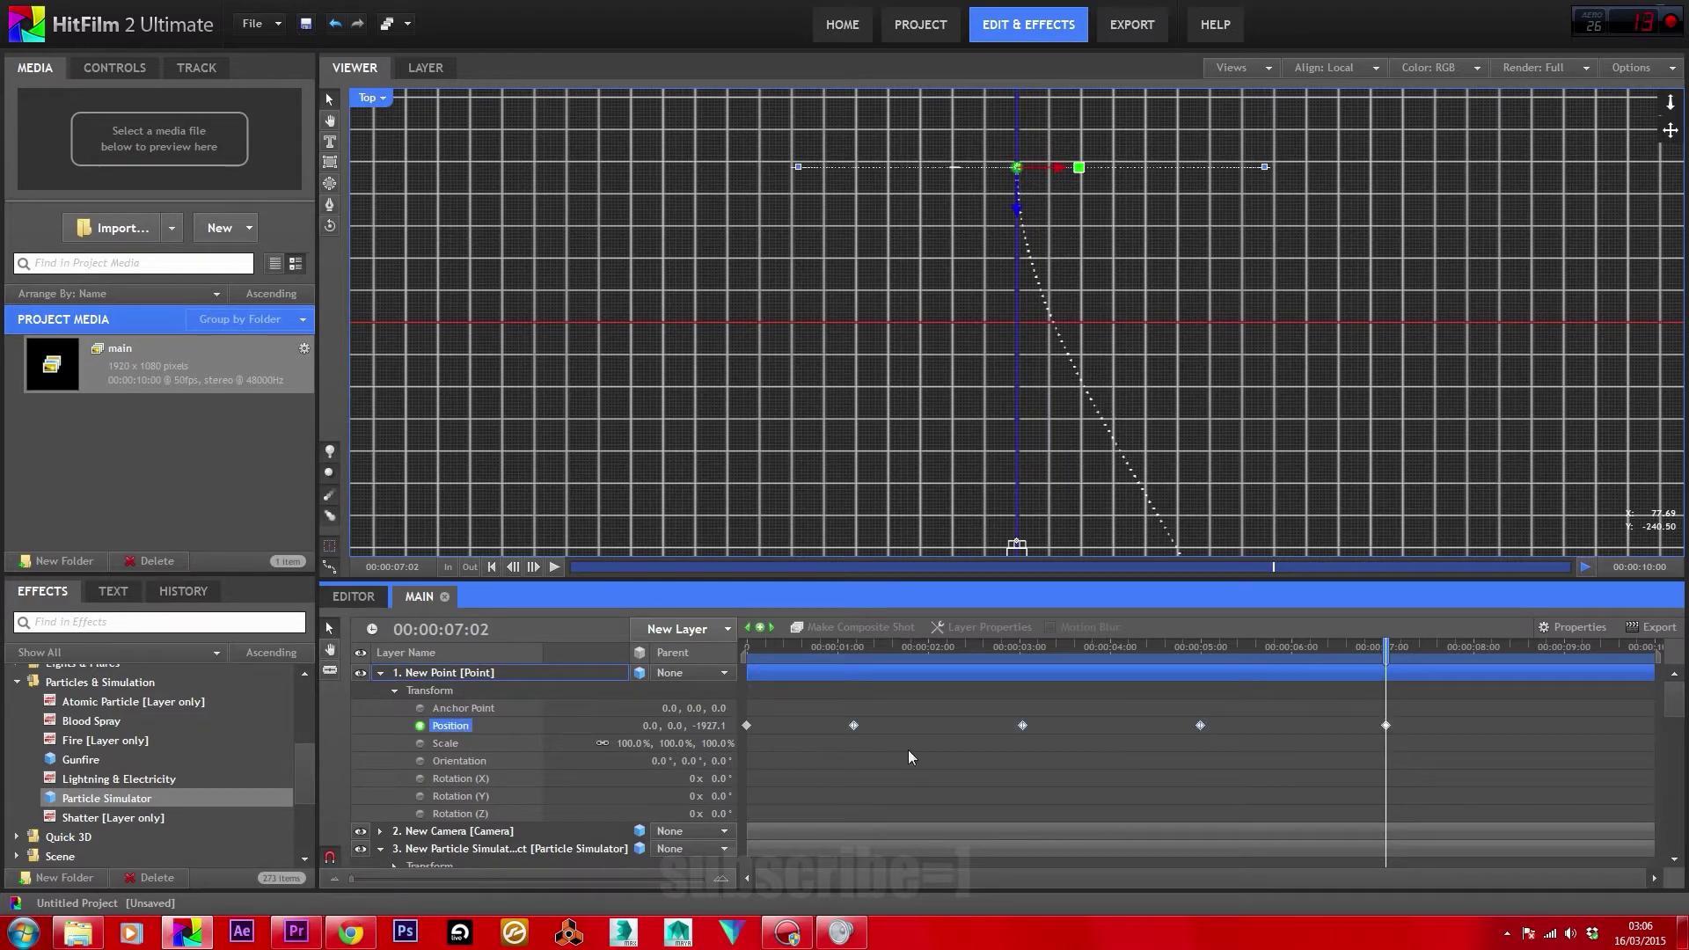
# Copy the point's four Position keyframes from 00:00:01:09 onward and paste the copies starting at 00:00:01:12.
pyautogui.rightClick(851, 726)
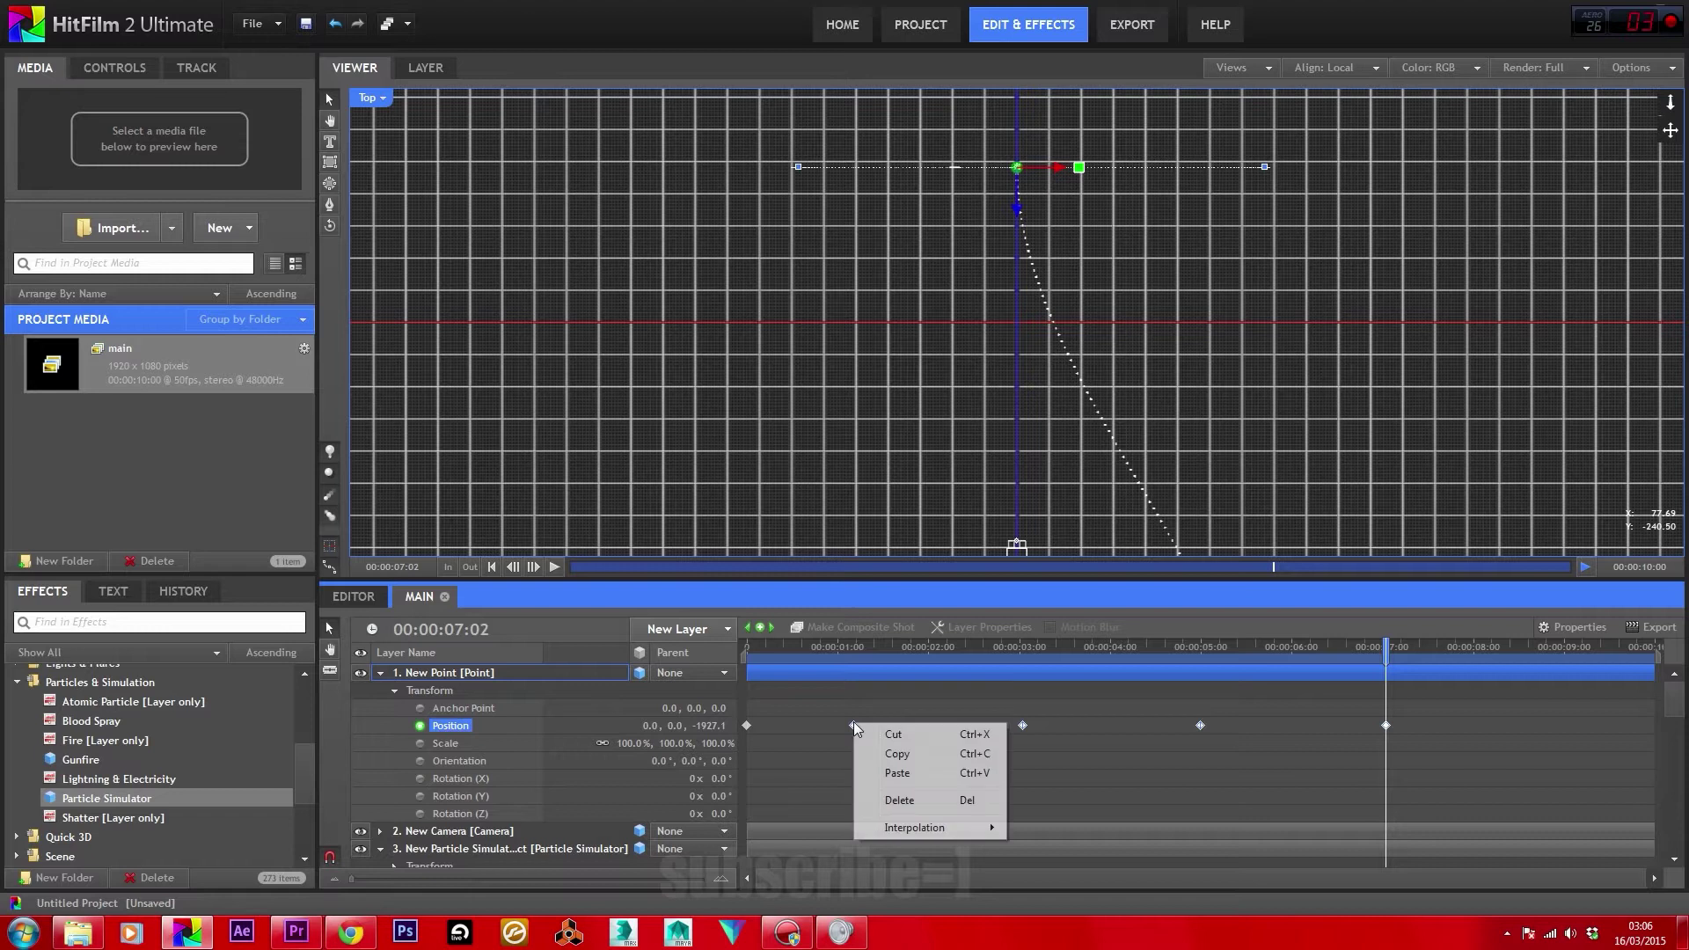
pyautogui.click(878, 758)
pyautogui.click(855, 652)
pyautogui.moveTo(855, 652); pyautogui.dragTo(859, 653)
pyautogui.rightClick(860, 730)
pyautogui.click(880, 765)
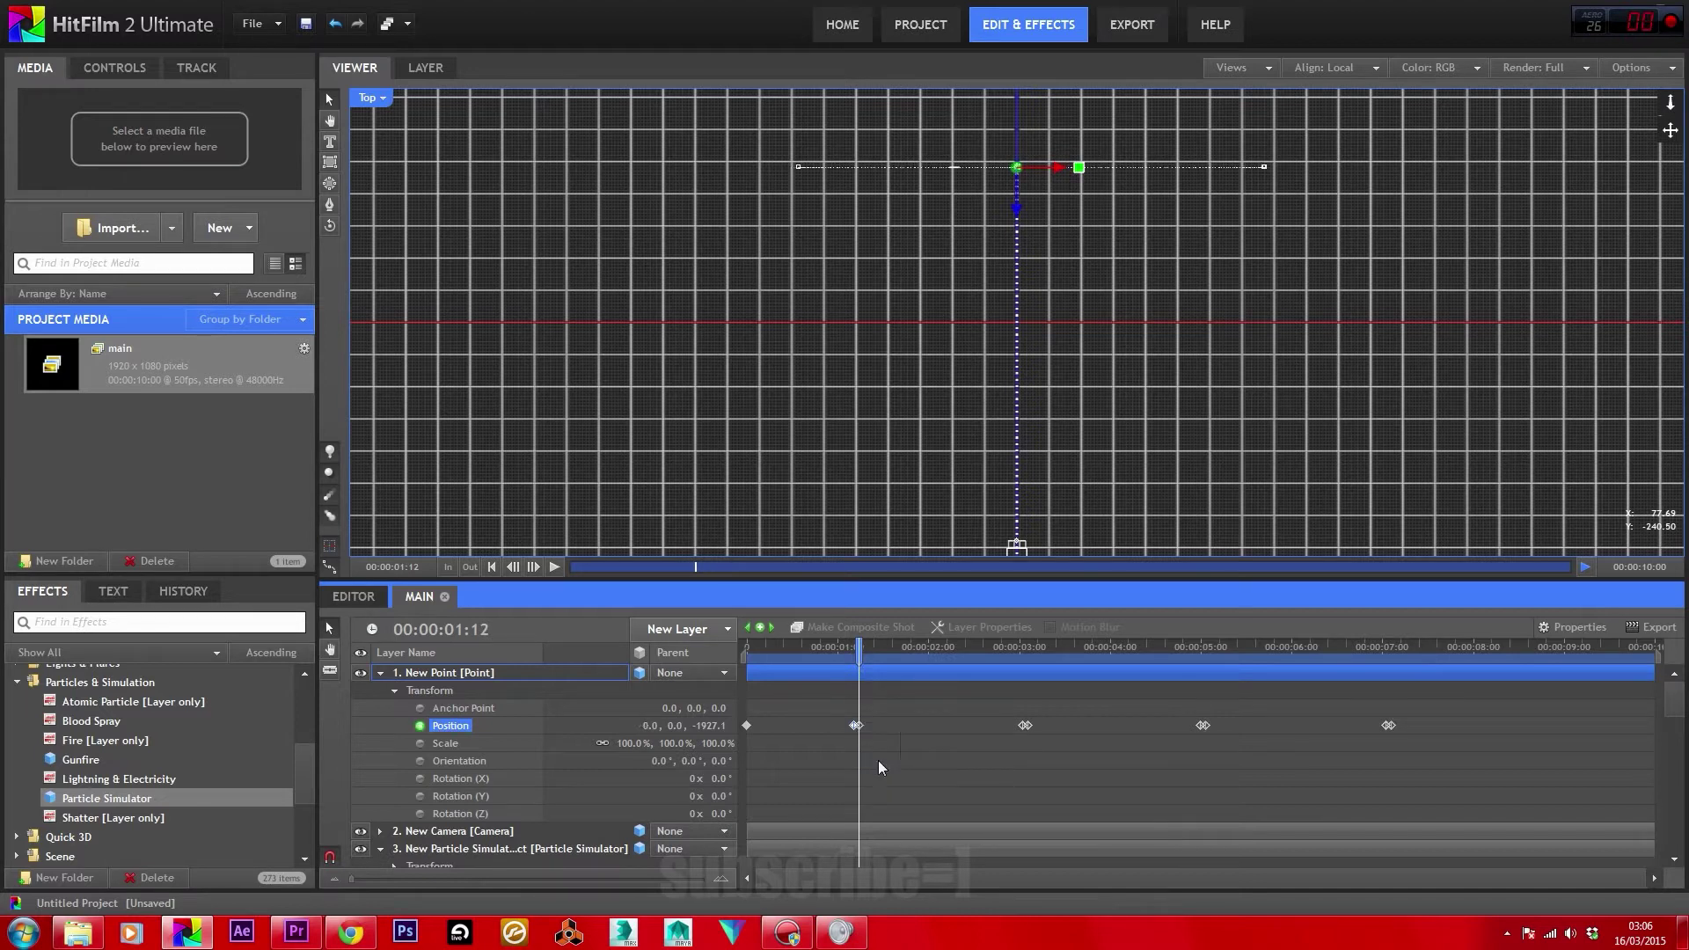
# Collapse the New Point layer and duplicate it.
pyautogui.click(382, 672)
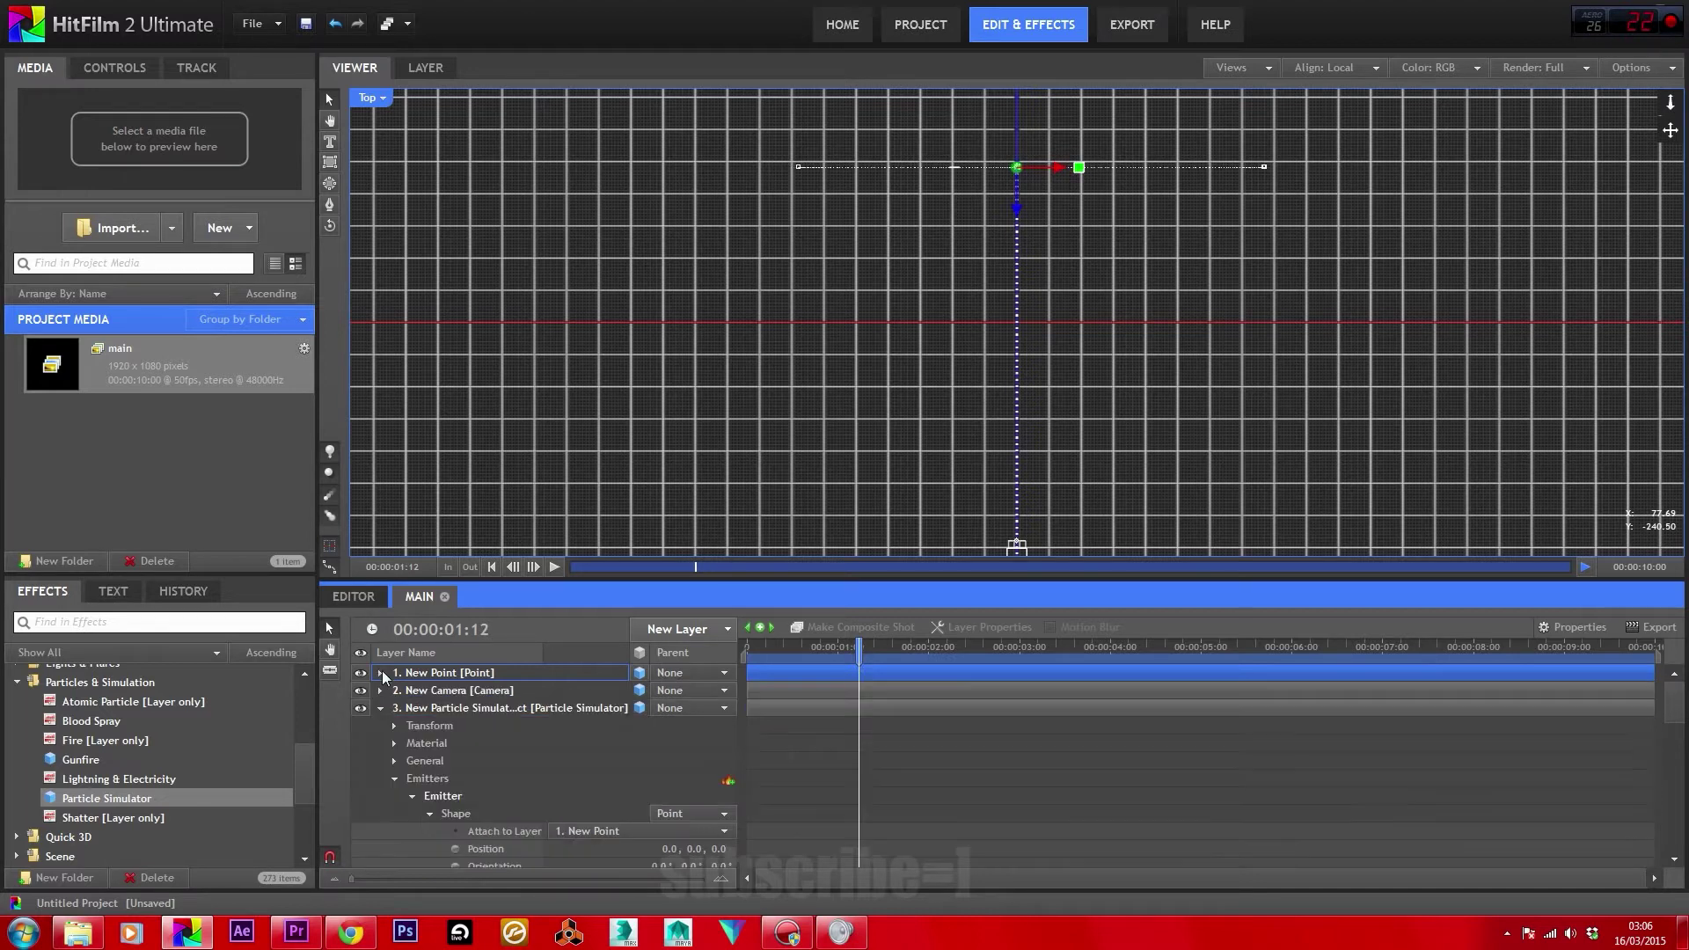
pyautogui.rightClick(425, 673)
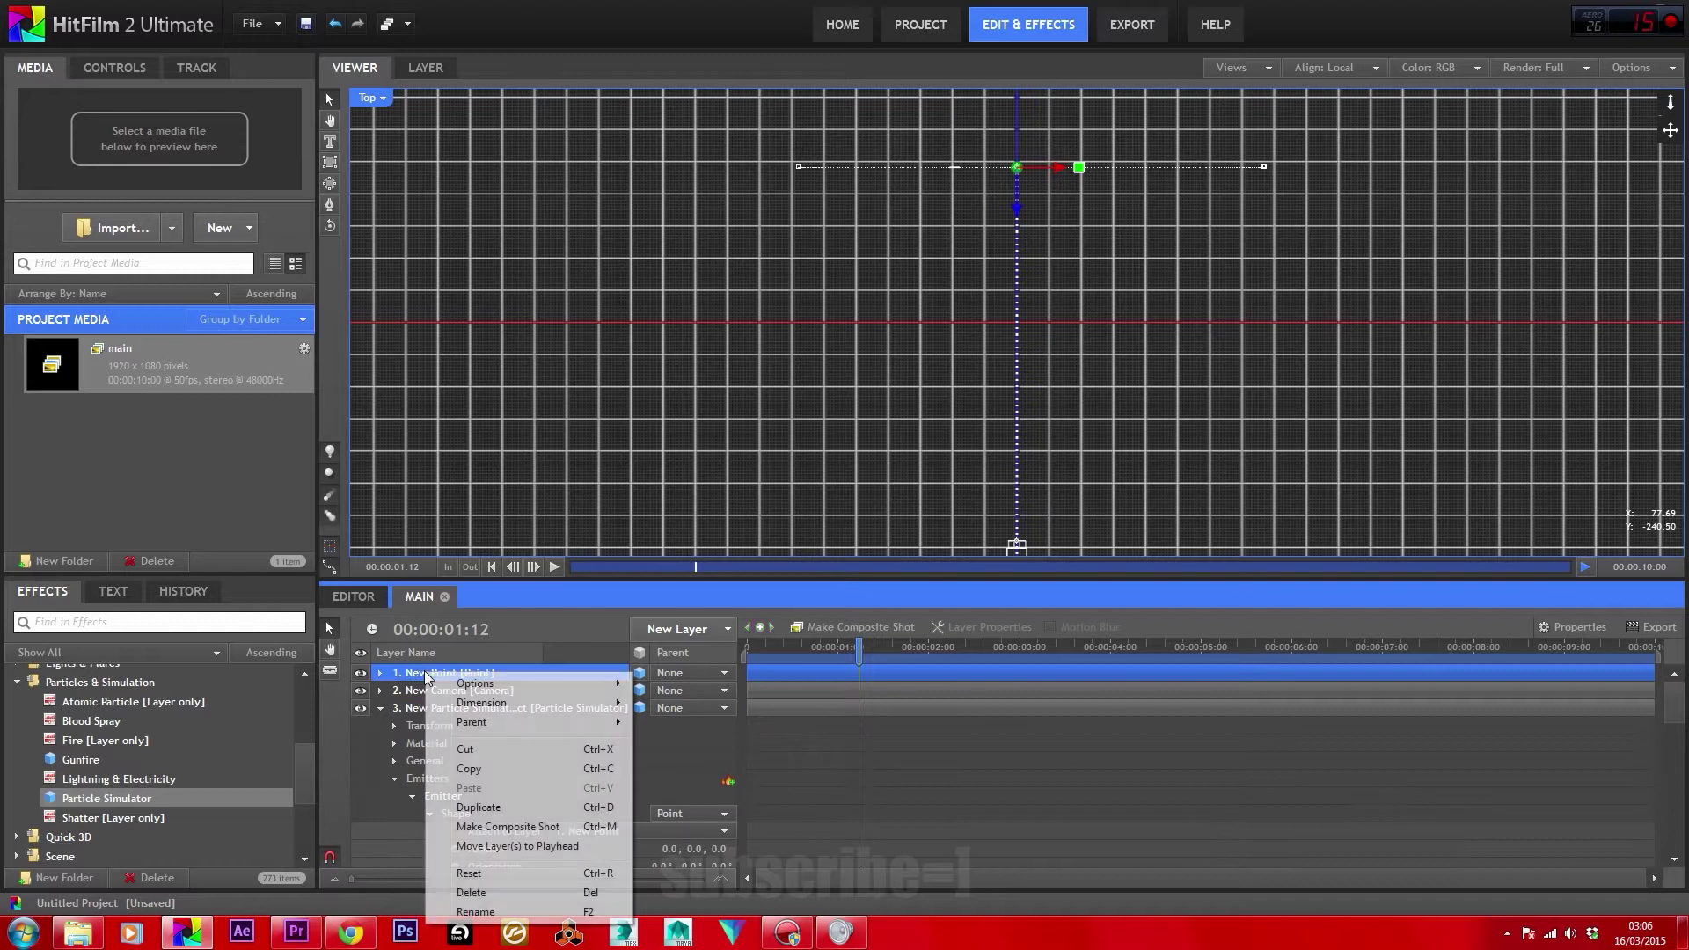
pyautogui.click(491, 802)
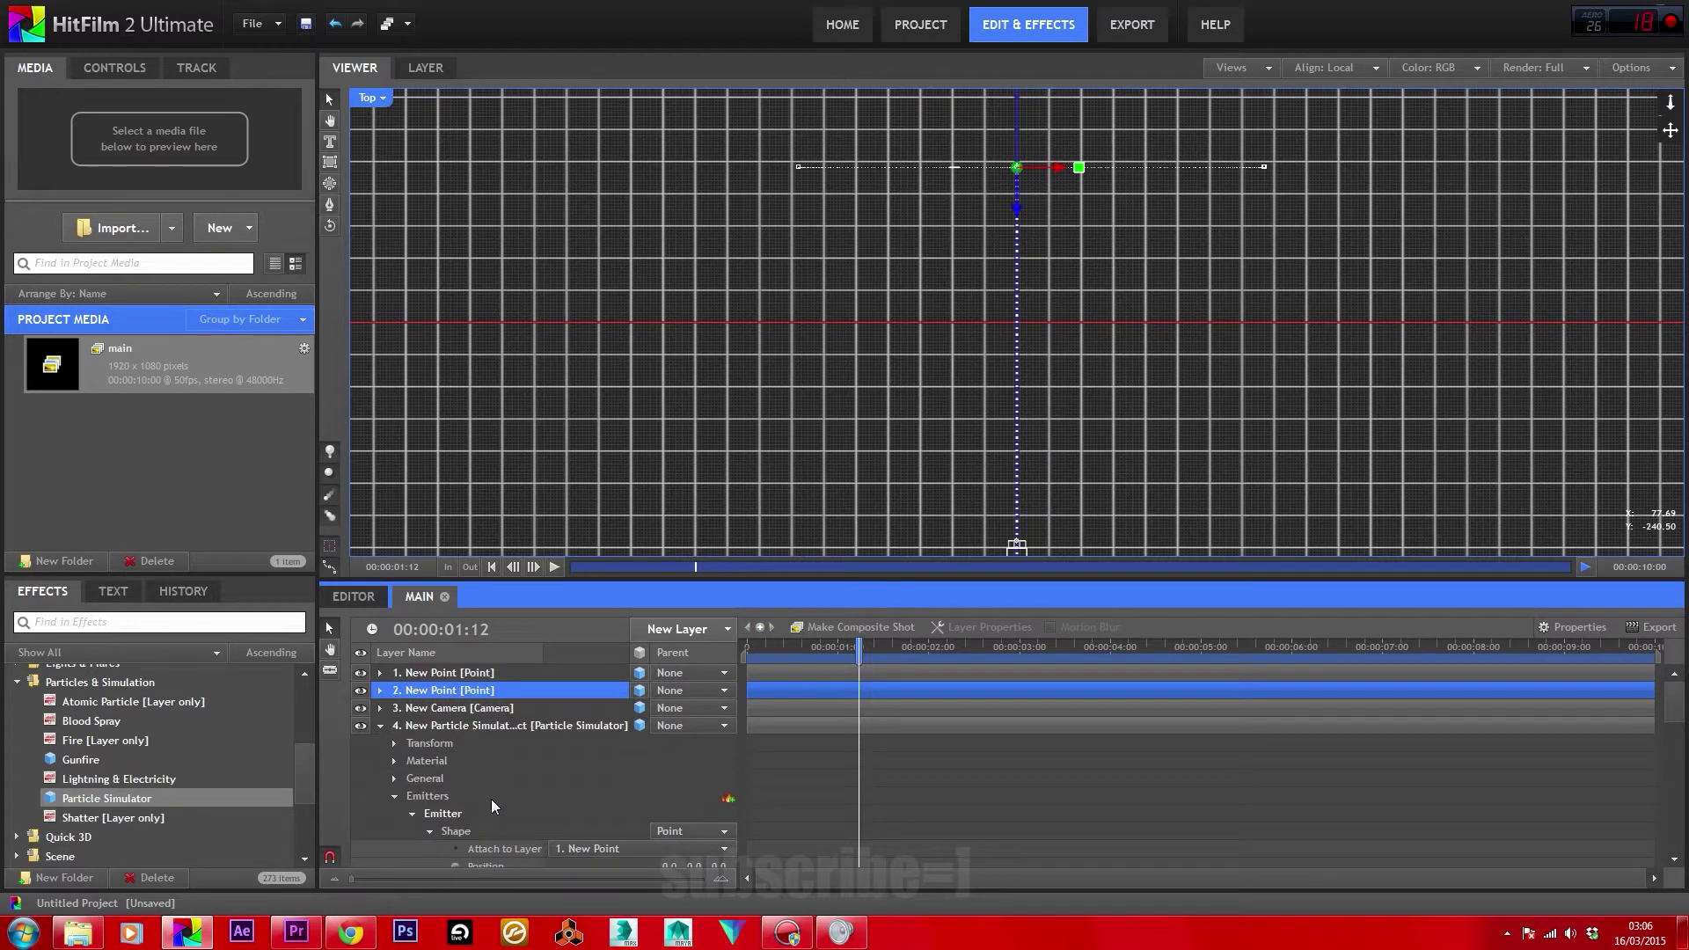
# Parent the camera to the New Point in layer 2 and preview its motion at 00:00:02:03.
pyautogui.click(467, 711)
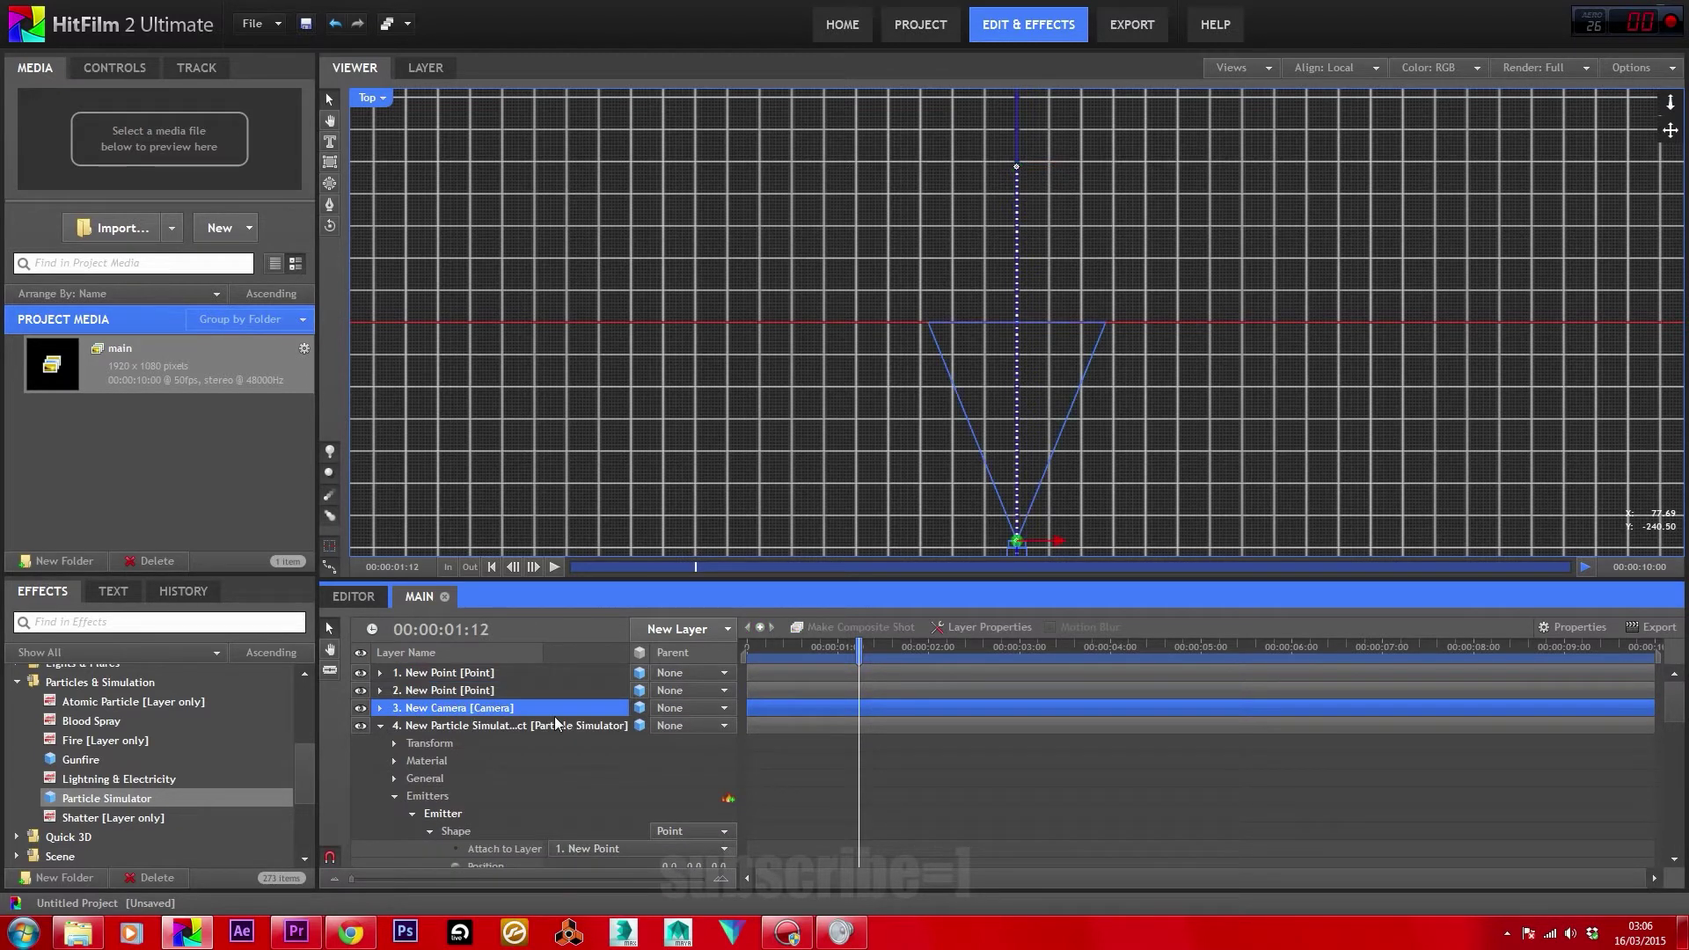
pyautogui.click(688, 709)
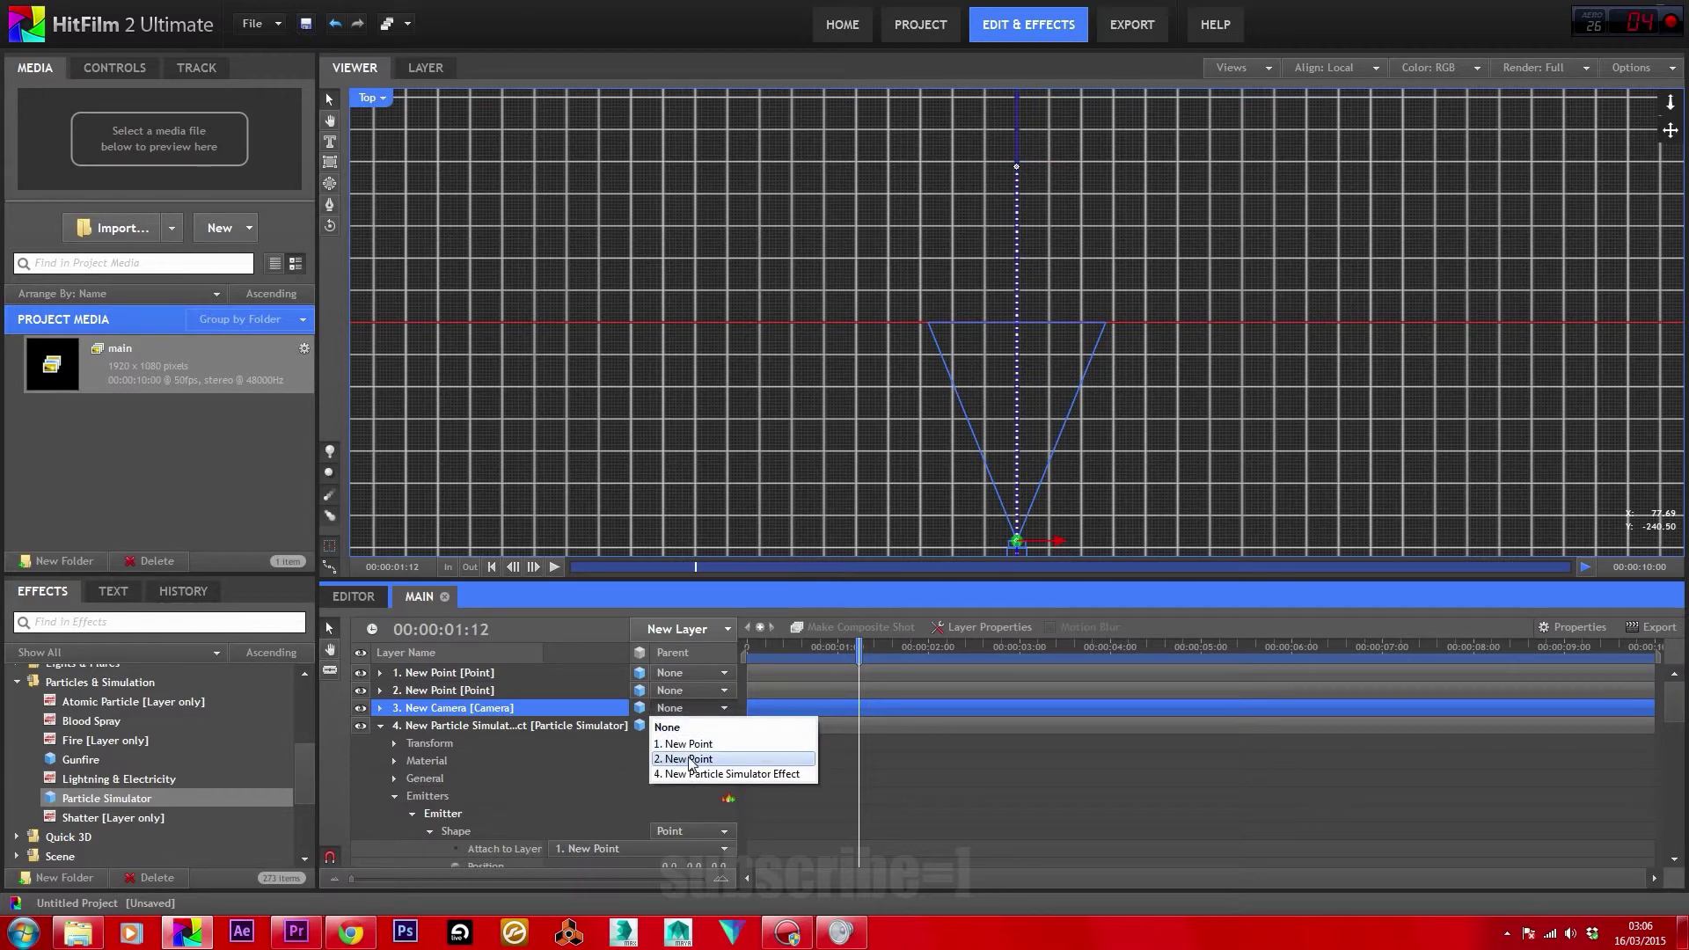
pyautogui.click(691, 759)
pyautogui.moveTo(857, 655); pyautogui.dragTo(933, 661)
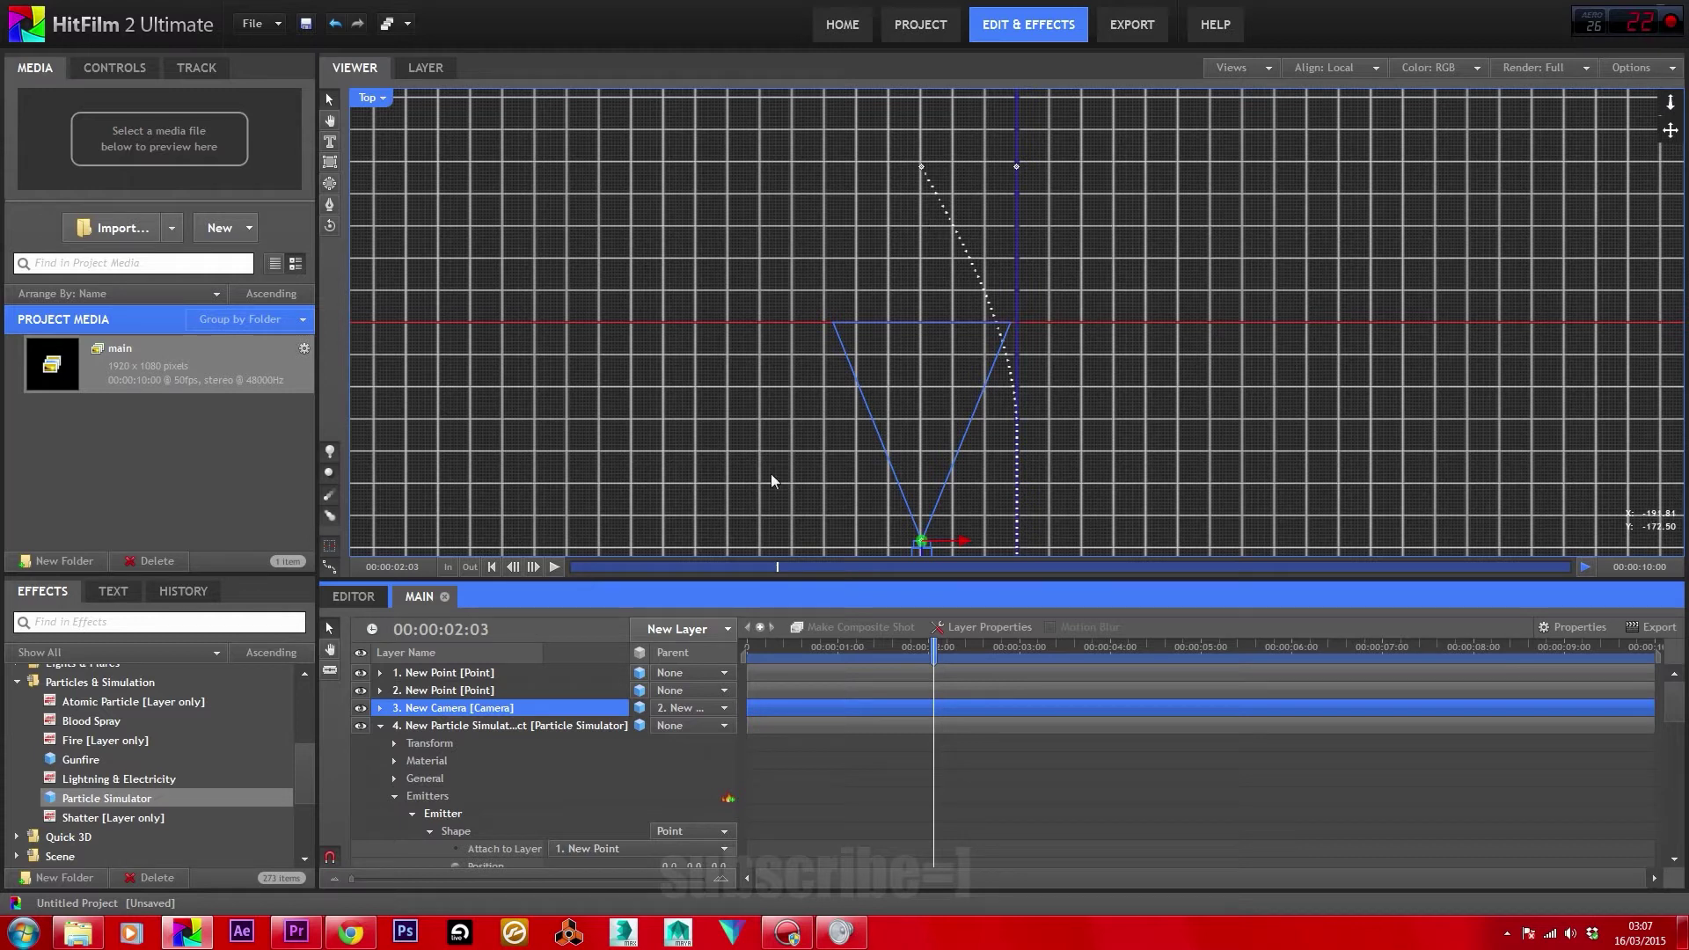
# Delay the layer 2 point to start at about 00:00:01:09 and preview the camera's motion up to 00:00:08:10.
pyautogui.click(472, 692)
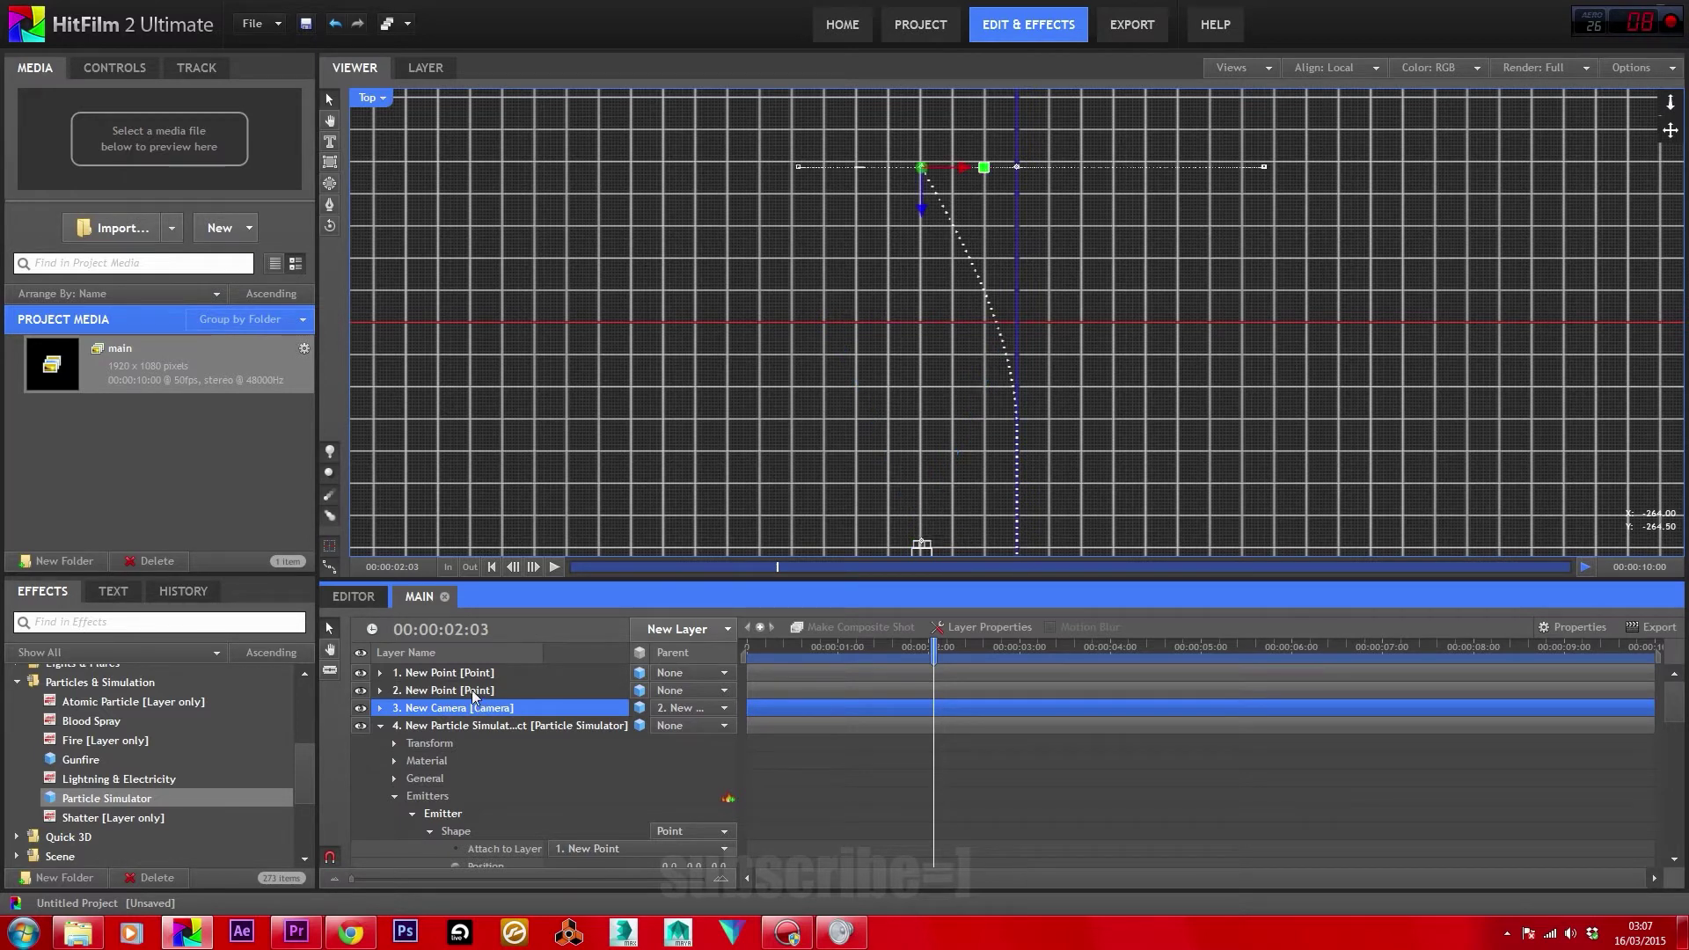
pyautogui.click(473, 691)
pyautogui.moveTo(758, 691); pyautogui.dragTo(827, 695)
pyautogui.moveTo(827, 695); pyautogui.dragTo(887, 686)
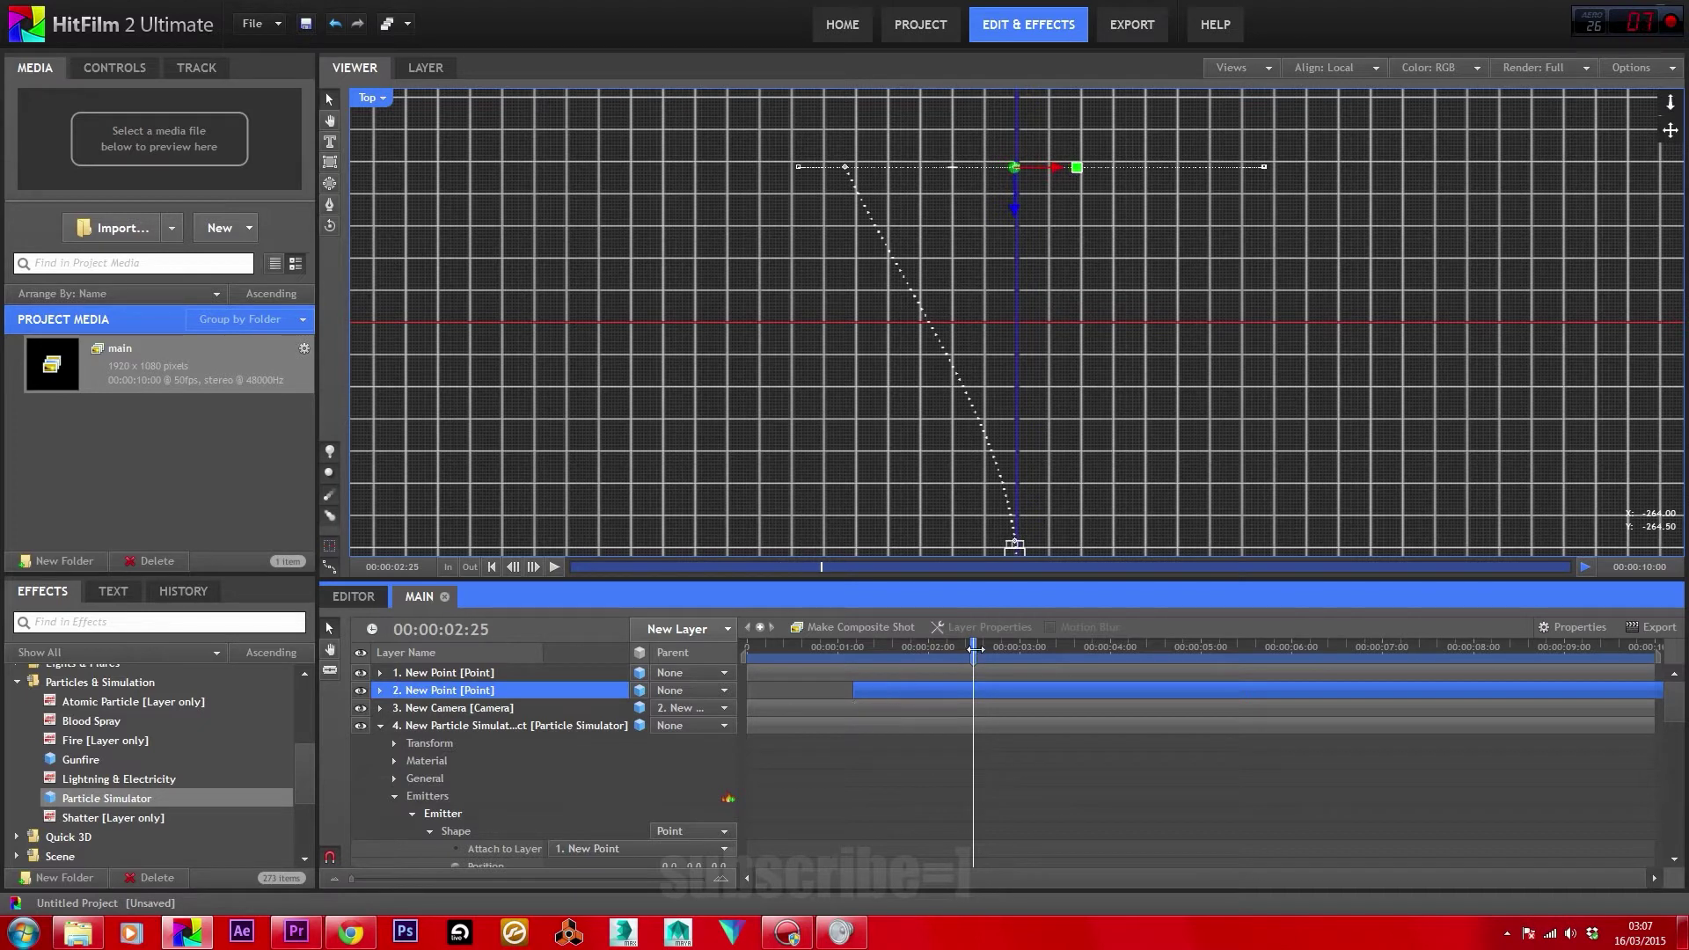
pyautogui.moveTo(974, 649); pyautogui.dragTo(1490, 665)
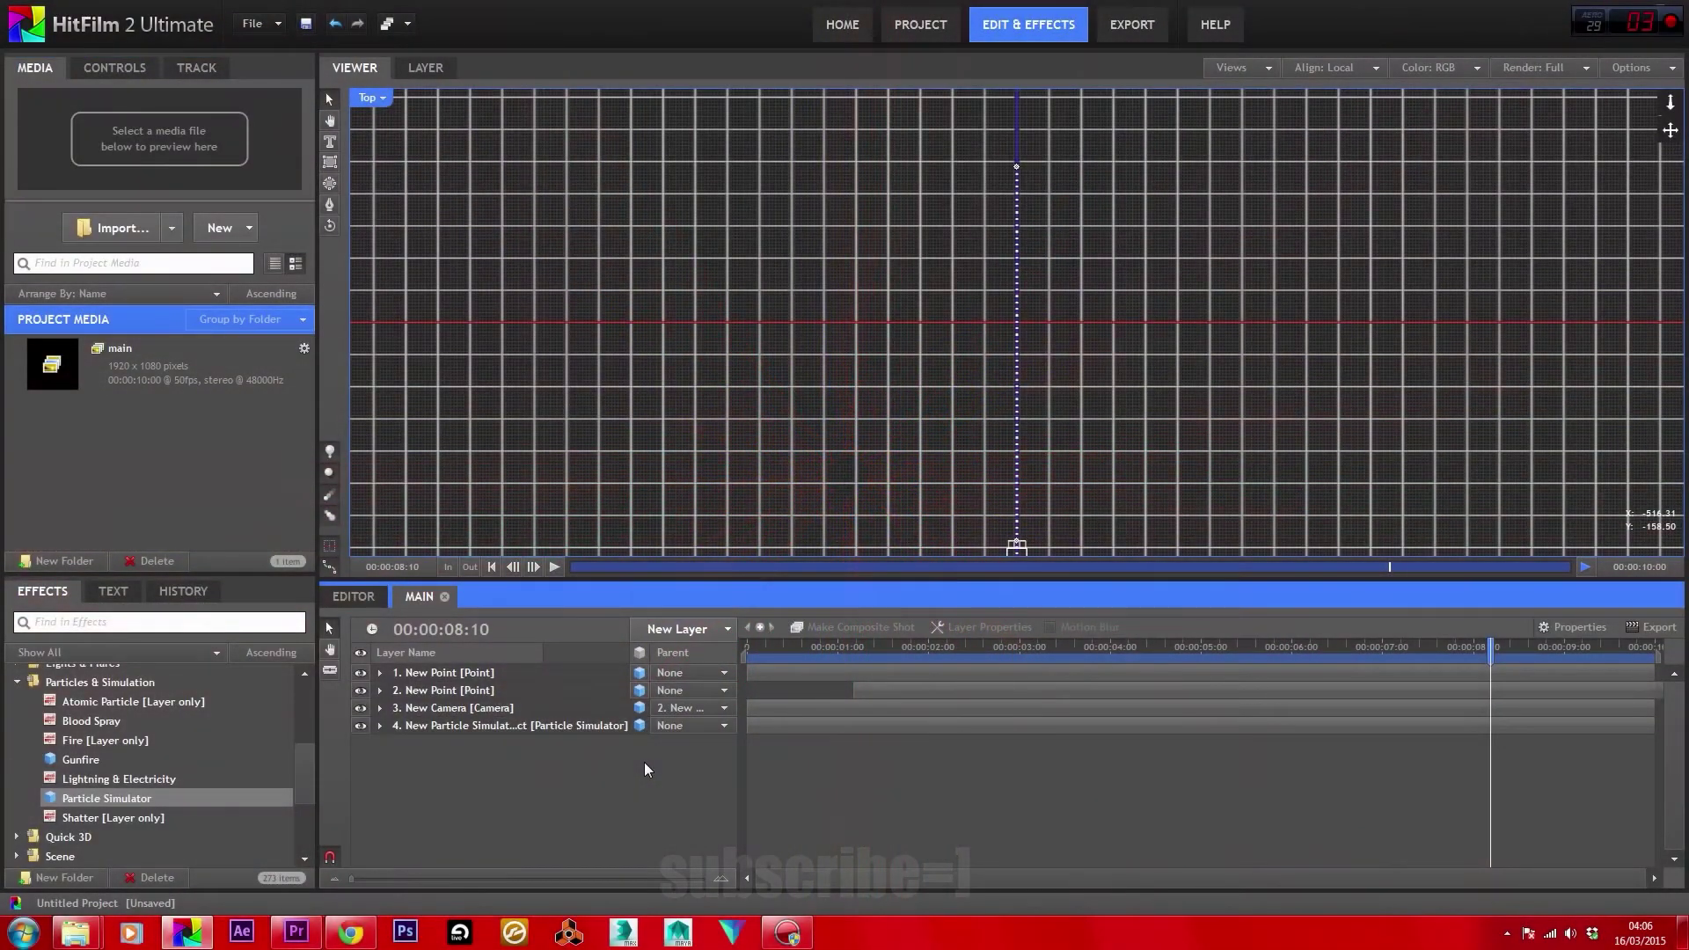
# Create a white plane layer named ring, 800 by 800 pixels, with Square Pixels (1.0) aspect.
pyautogui.click(666, 635)
pyautogui.press('BackSpace')
pyautogui.write('ring')
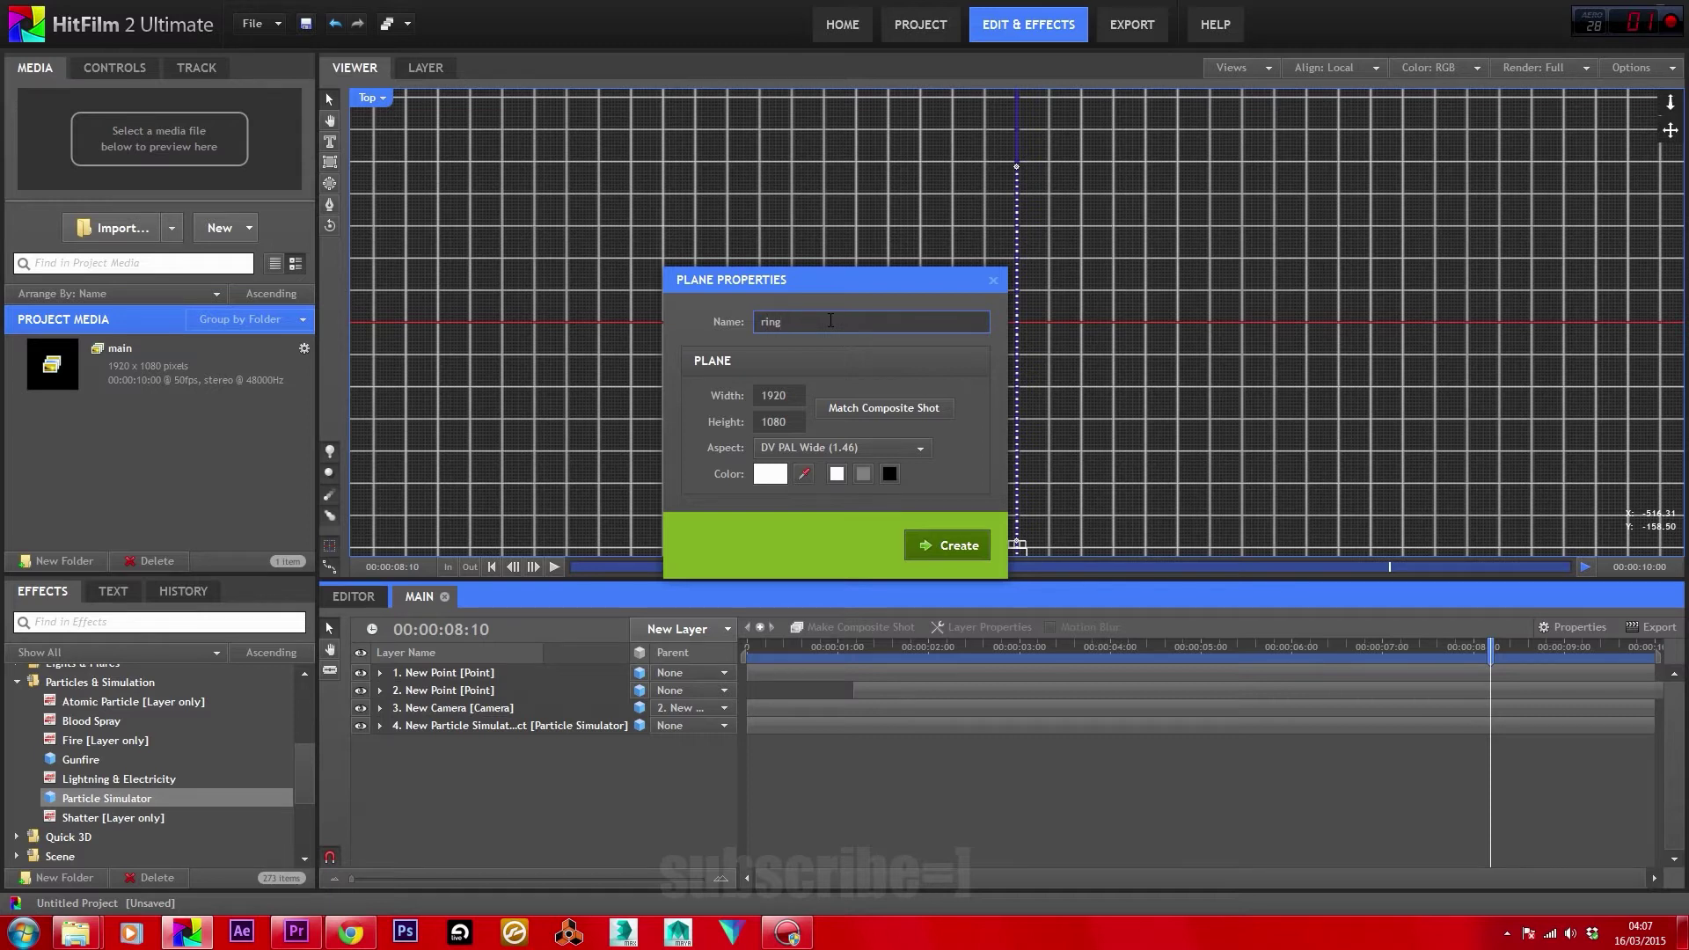
pyautogui.click(778, 396)
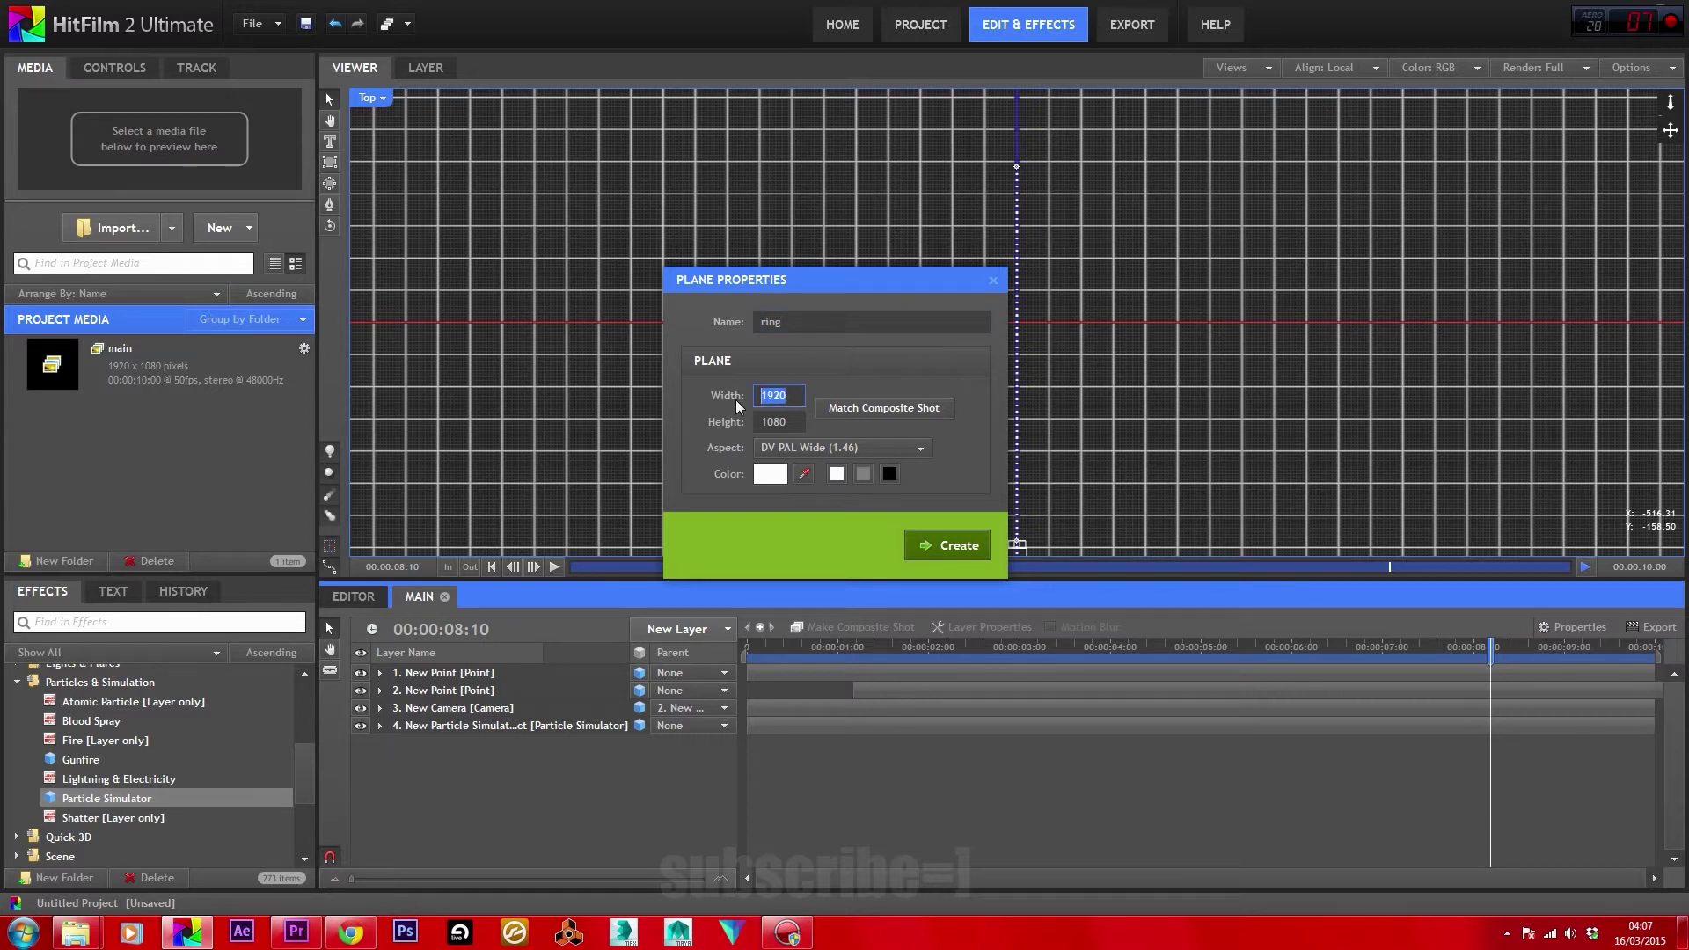
pyautogui.write('800')
pyautogui.press('Tab')
pyautogui.write('800')
pyautogui.click(766, 449)
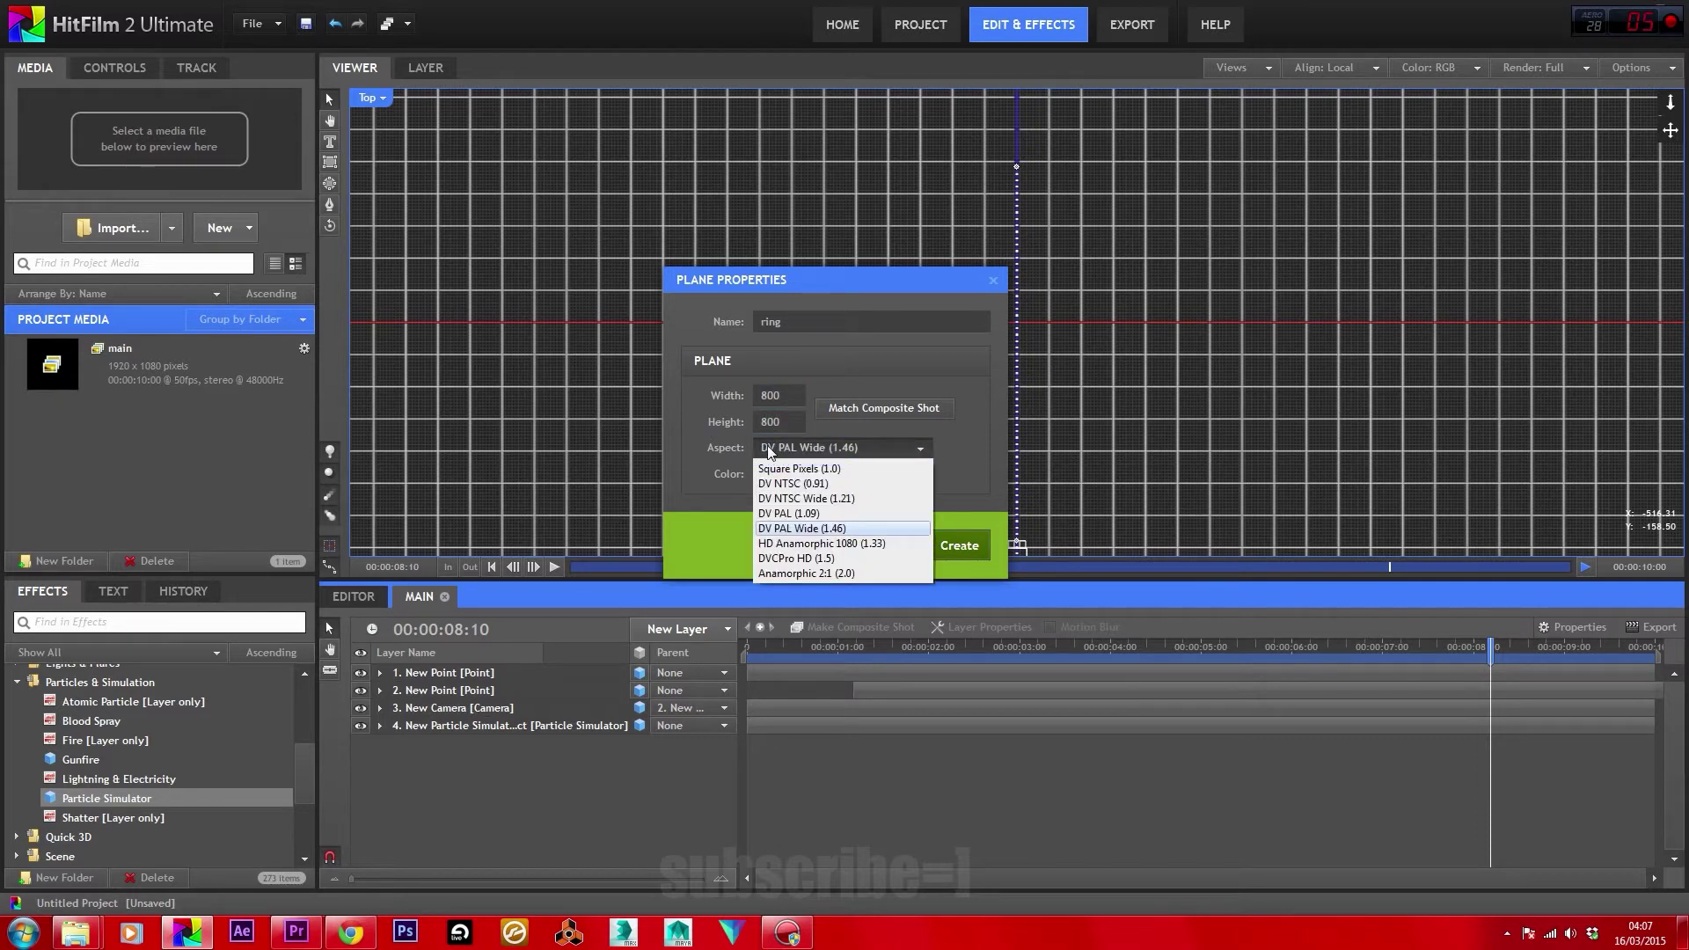
pyautogui.click(791, 459)
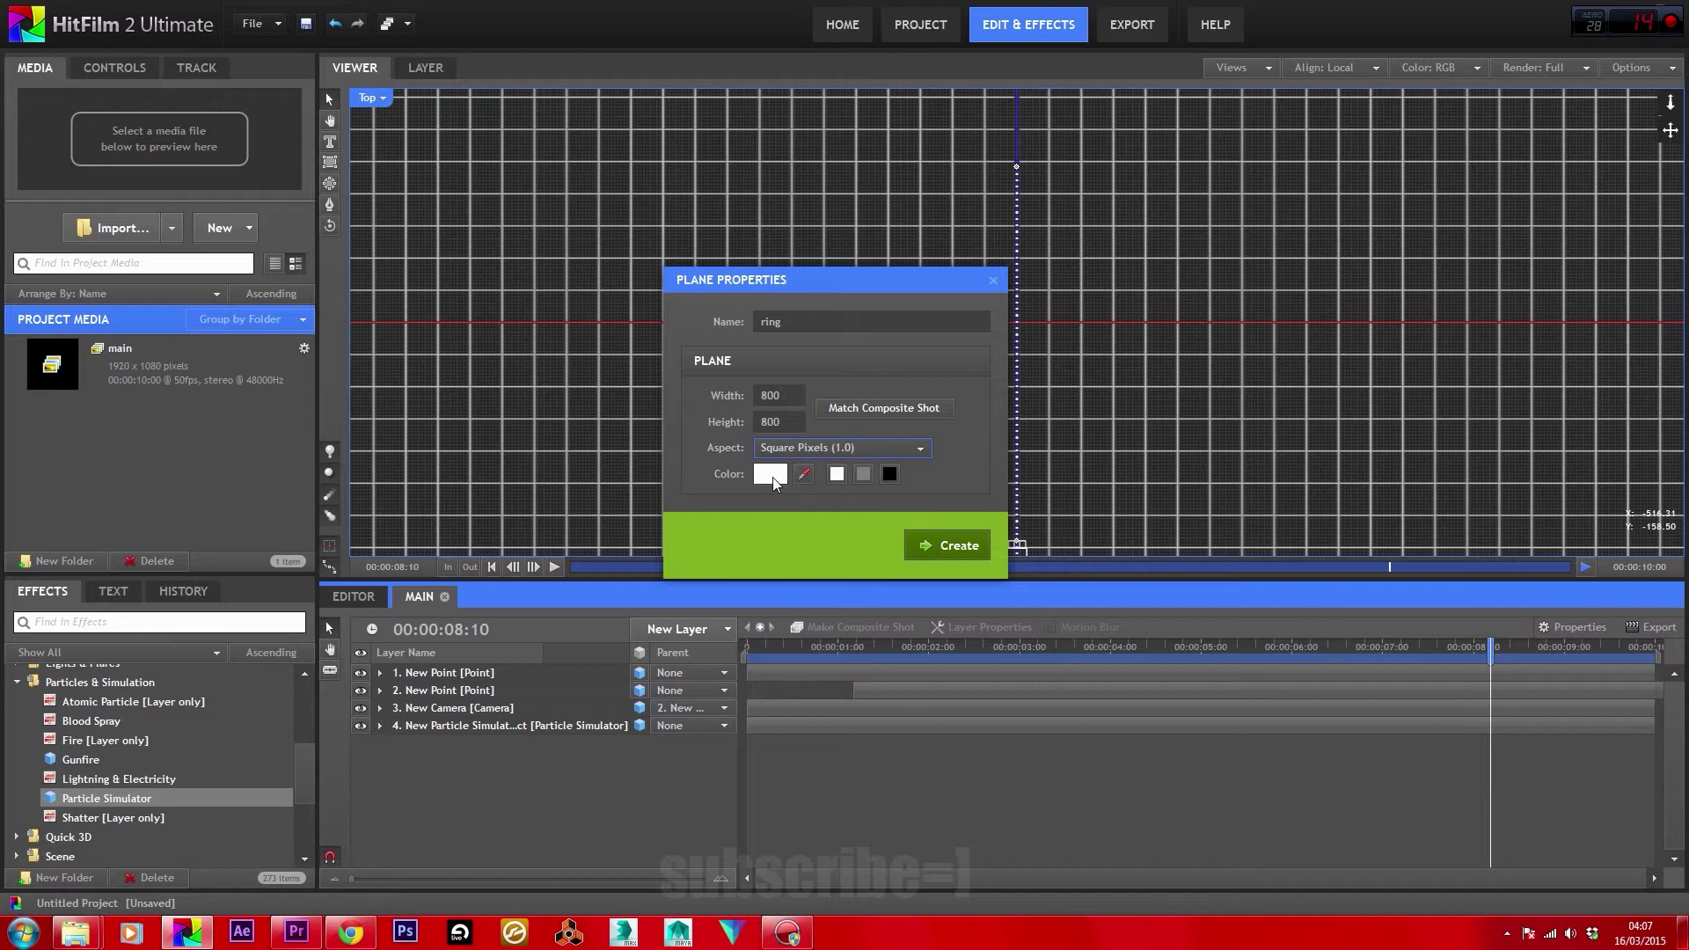
pyautogui.click(946, 545)
# Make a composite shot from the ring plane layer.
pyautogui.rightClick(452, 672)
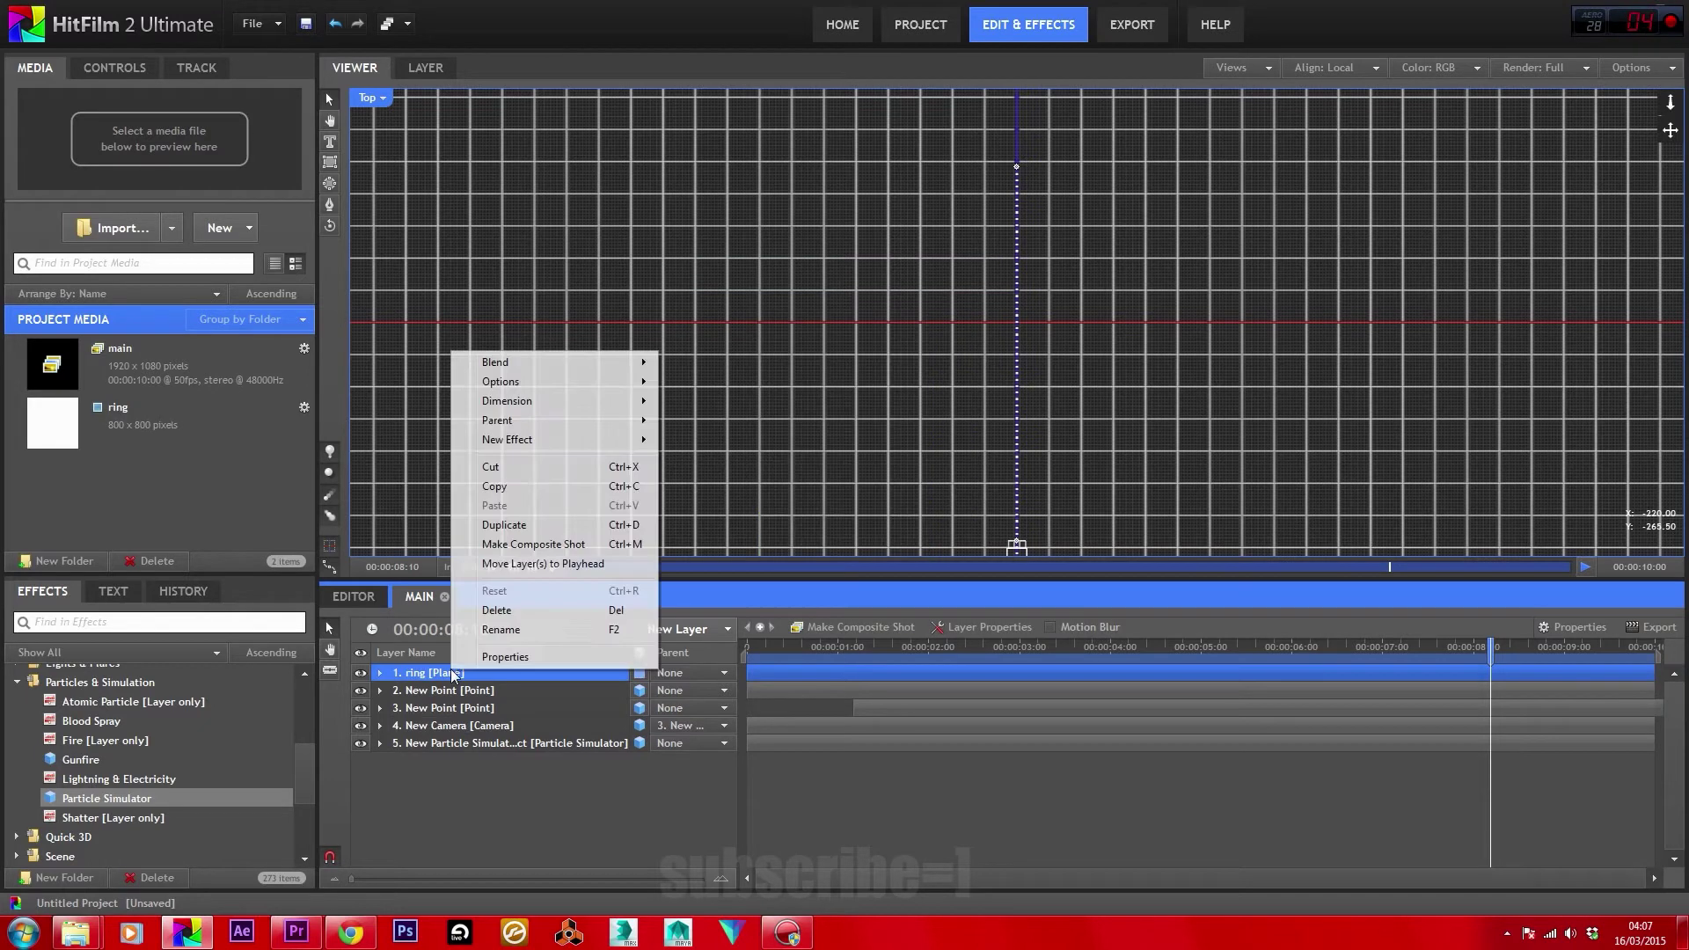
pyautogui.click(533, 544)
pyautogui.click(911, 538)
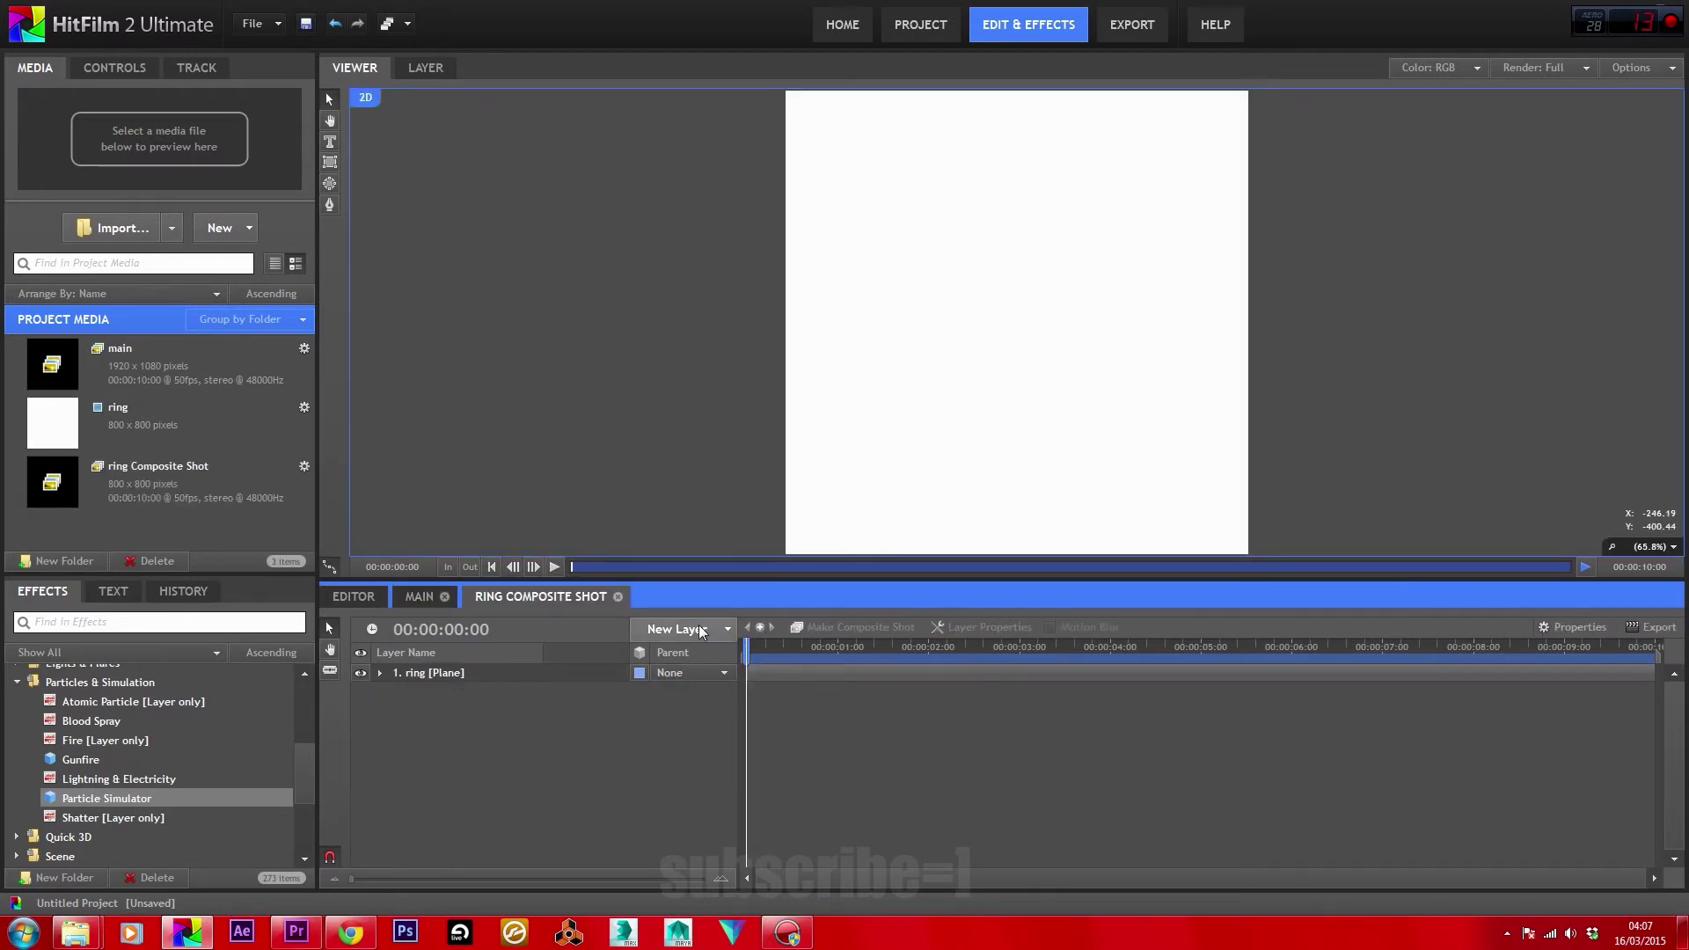
# Add a point layer above the ring plane and convert it to a 3D point.
pyautogui.click(727, 628)
pyautogui.click(694, 884)
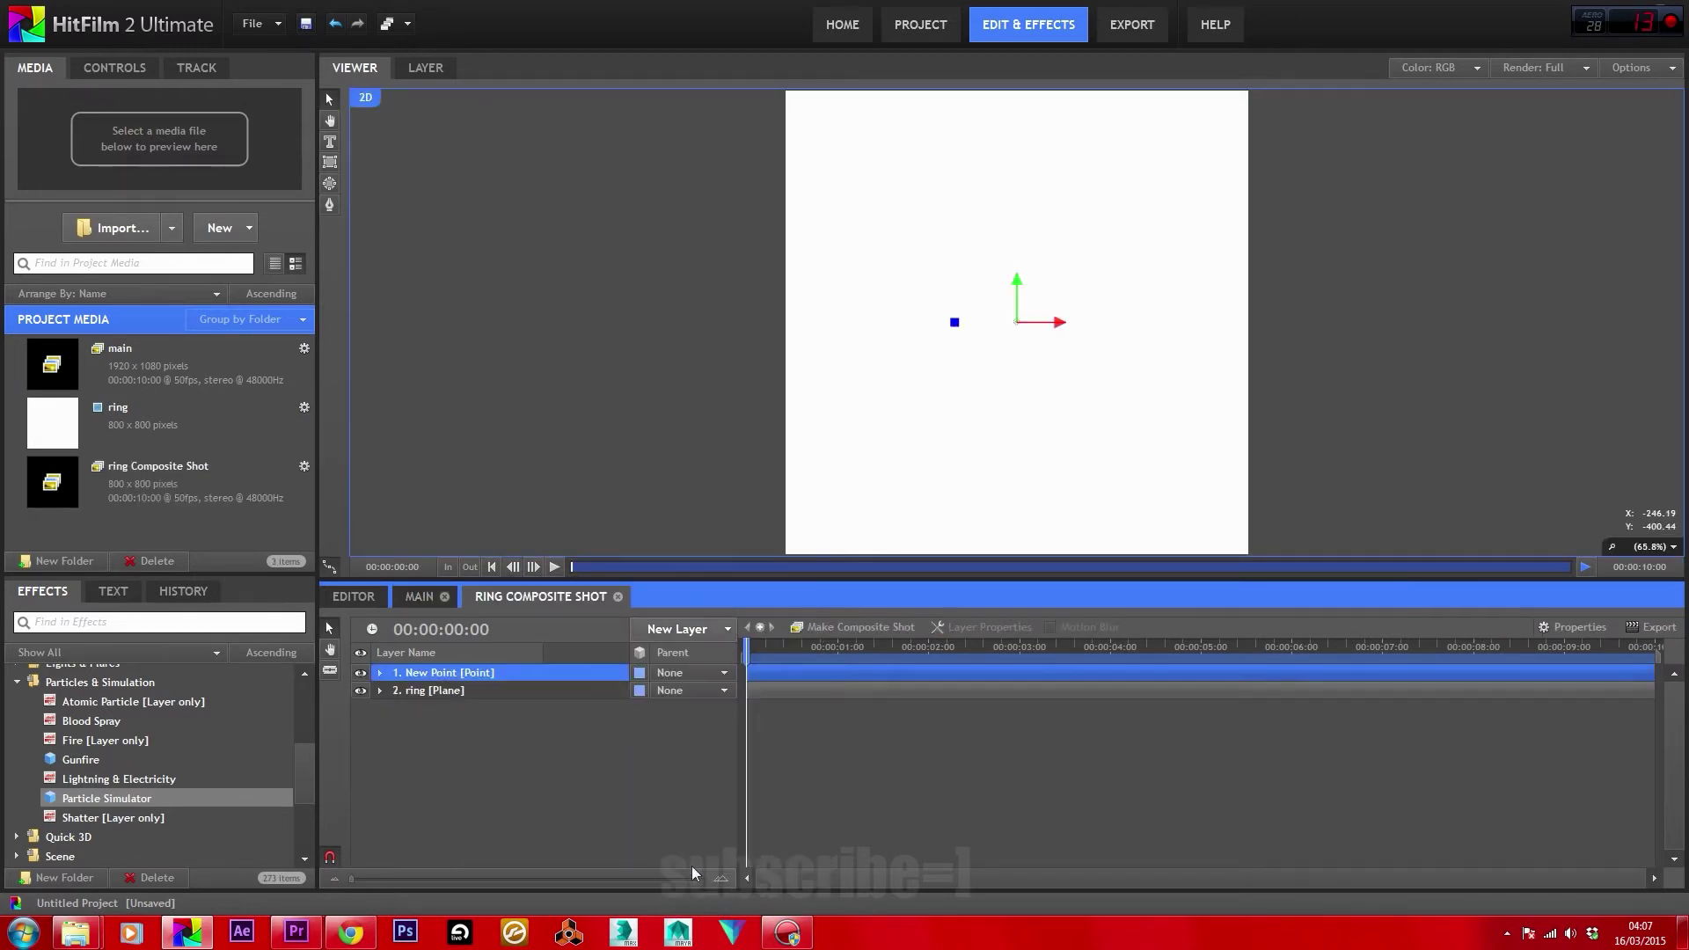
pyautogui.rightClick(640, 676)
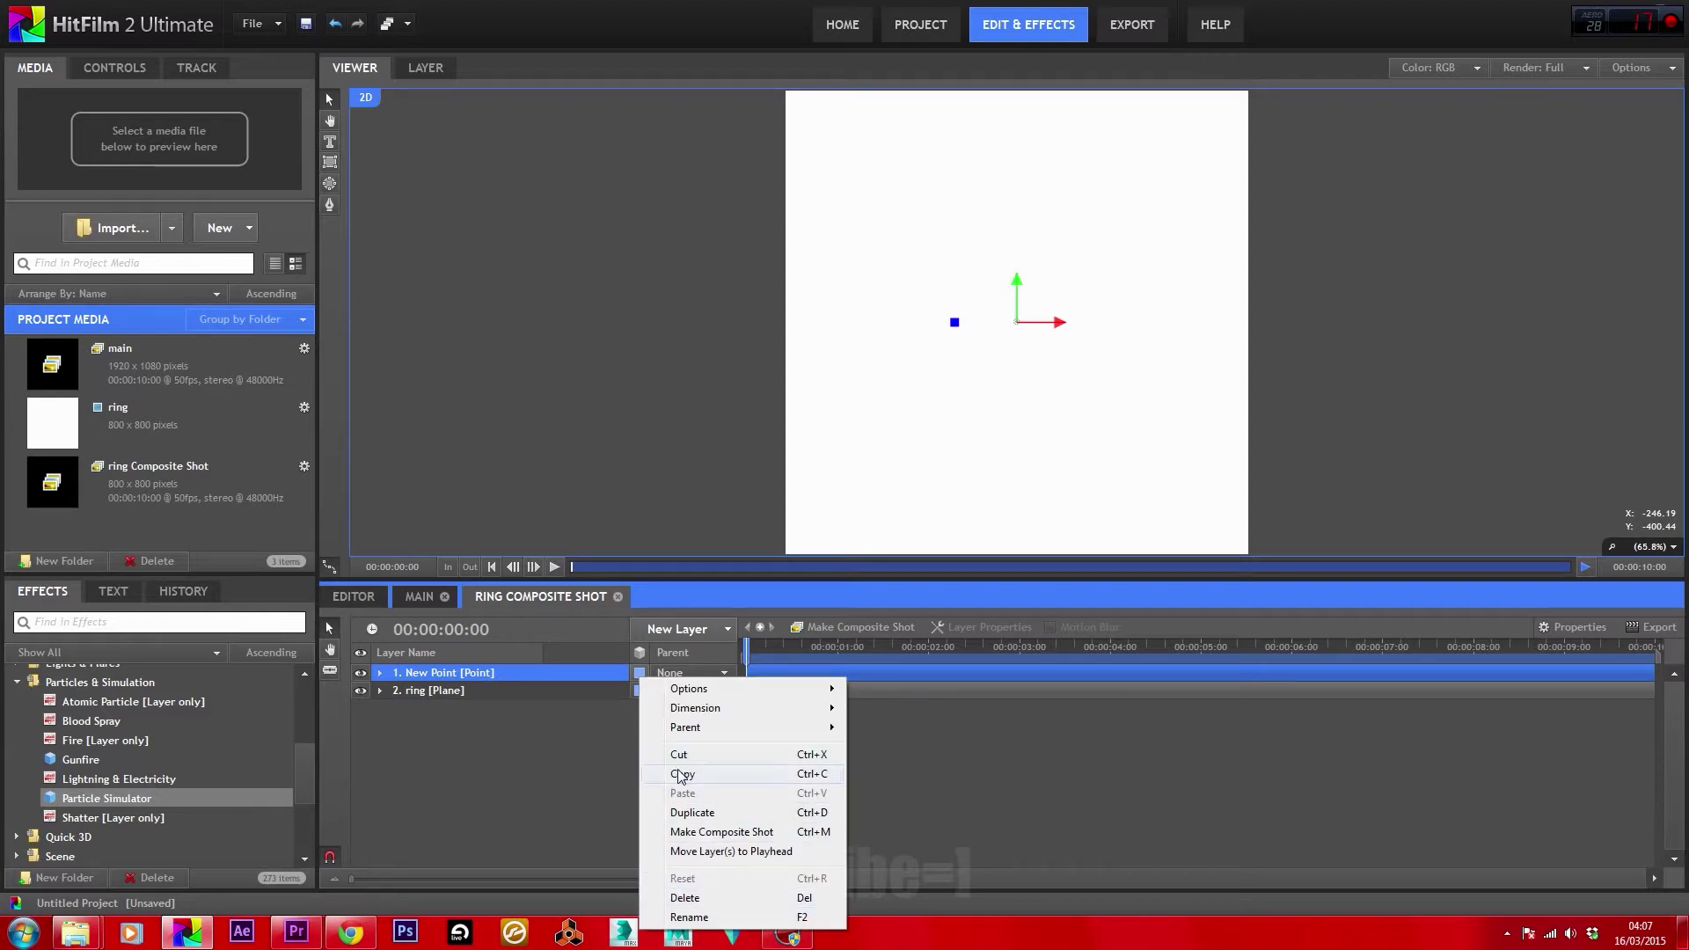
pyautogui.click(639, 675)
pyautogui.click(660, 714)
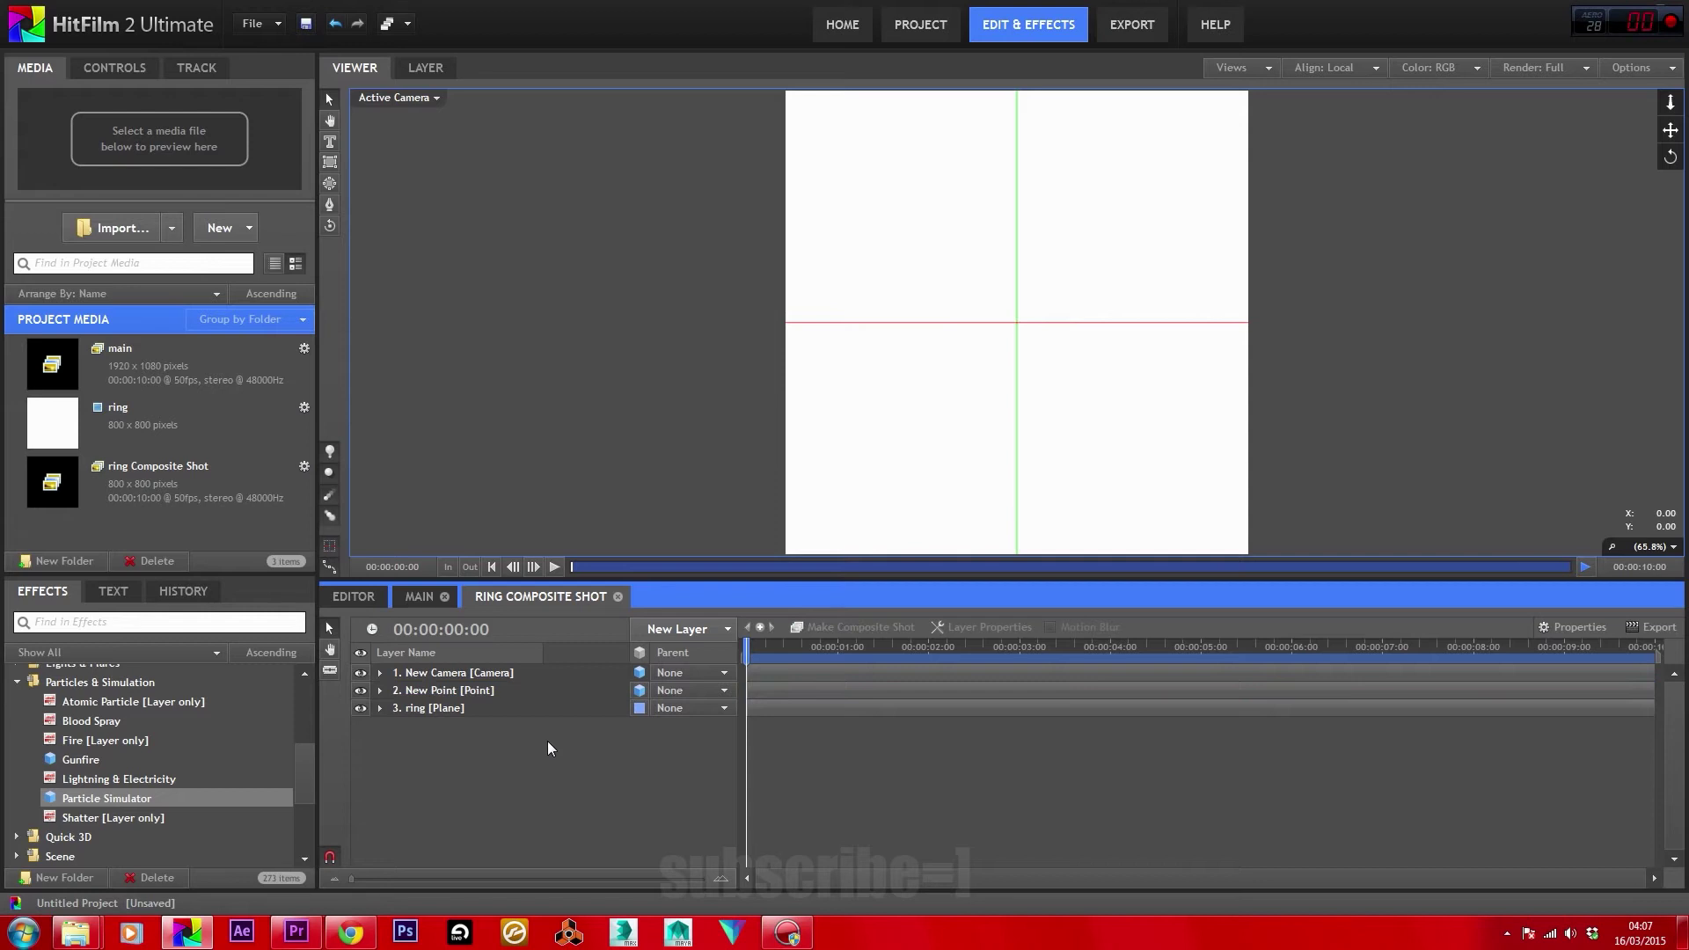
# Apply Atomic Particle to the ring plane and set its particle position's Transform From to 2. New Point.
pyautogui.click(107, 704)
pyautogui.moveTo(108, 709); pyautogui.dragTo(428, 711)
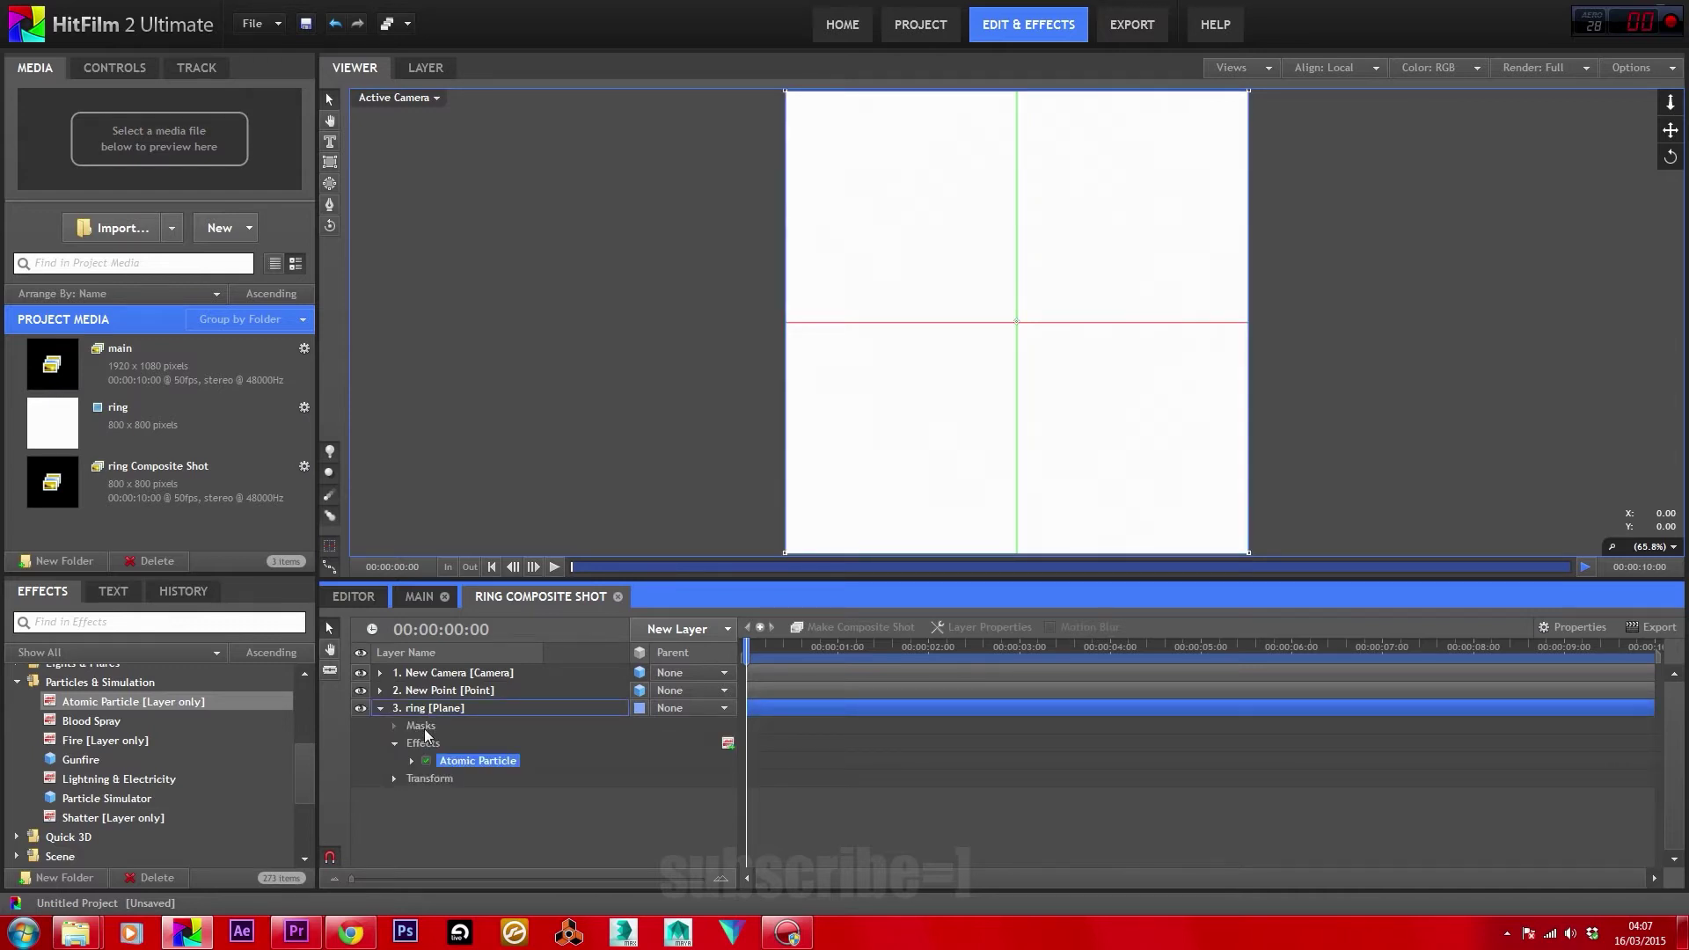
pyautogui.click(411, 762)
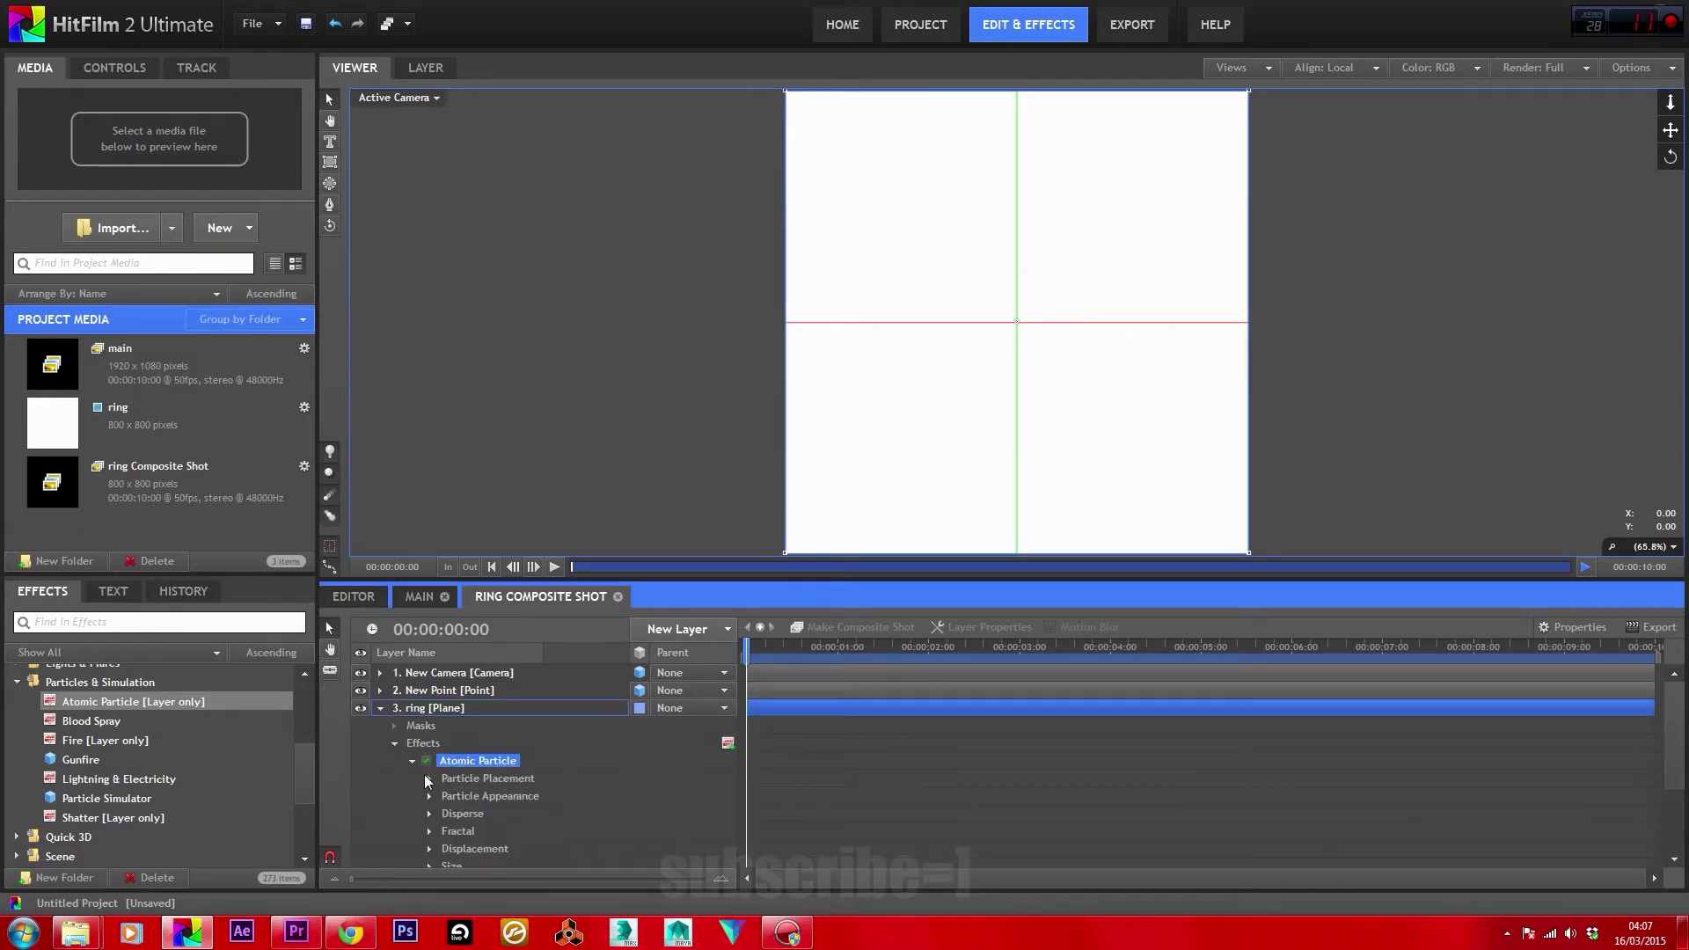
pyautogui.click(429, 778)
pyautogui.click(449, 795)
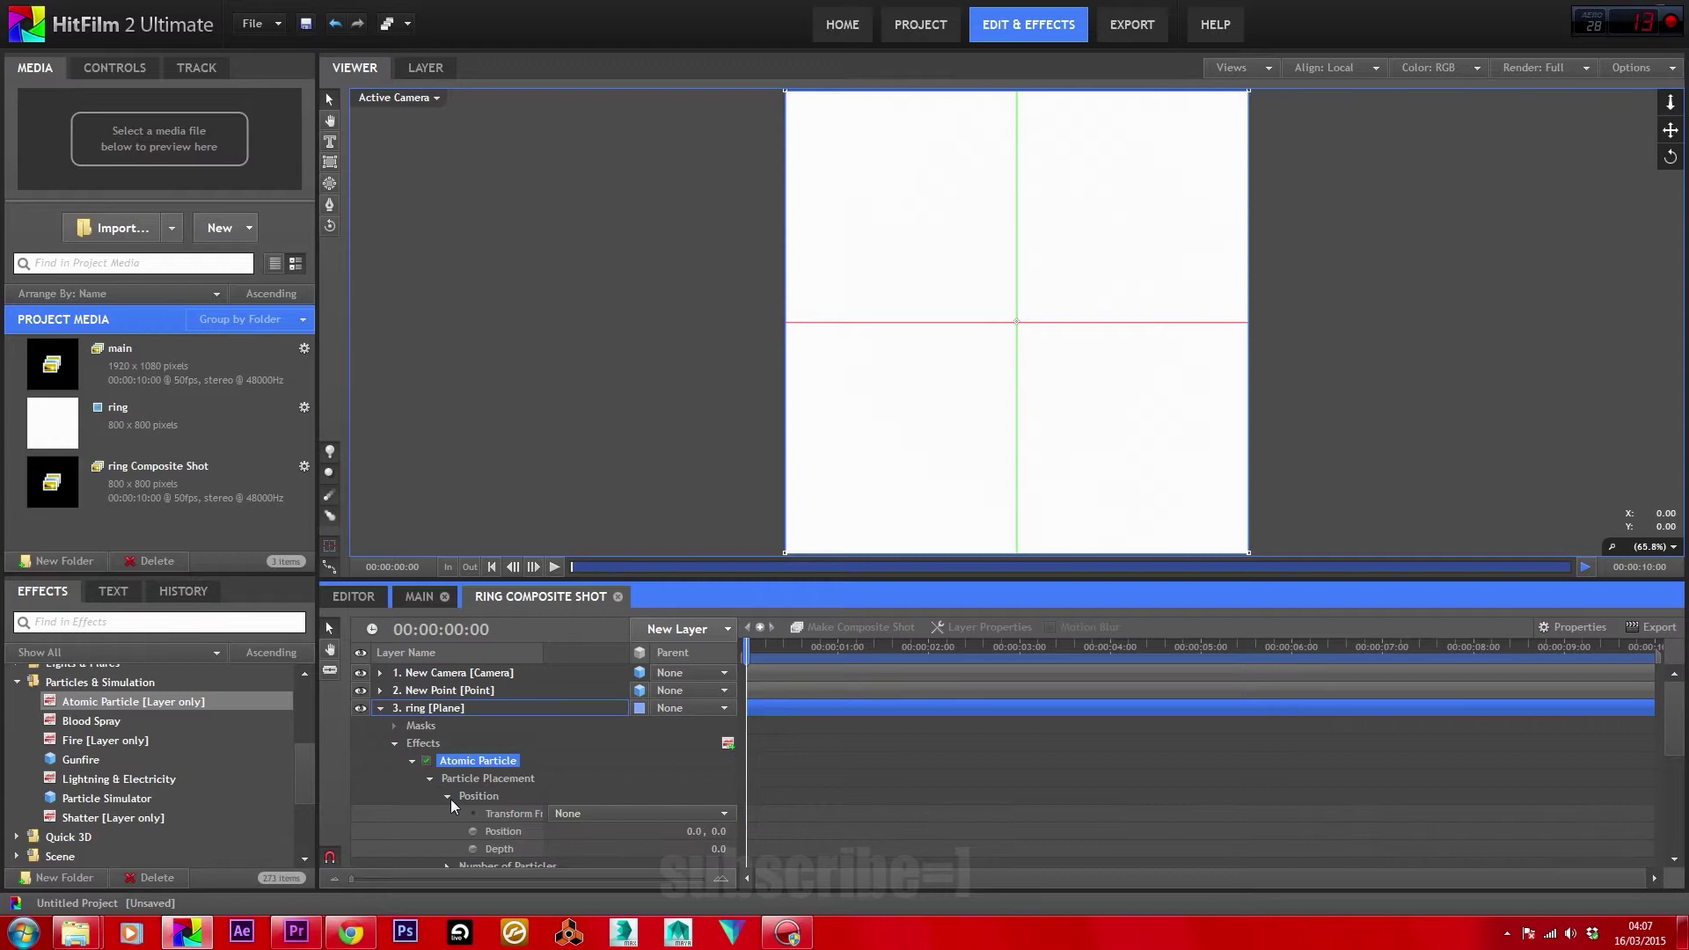
pyautogui.click(568, 812)
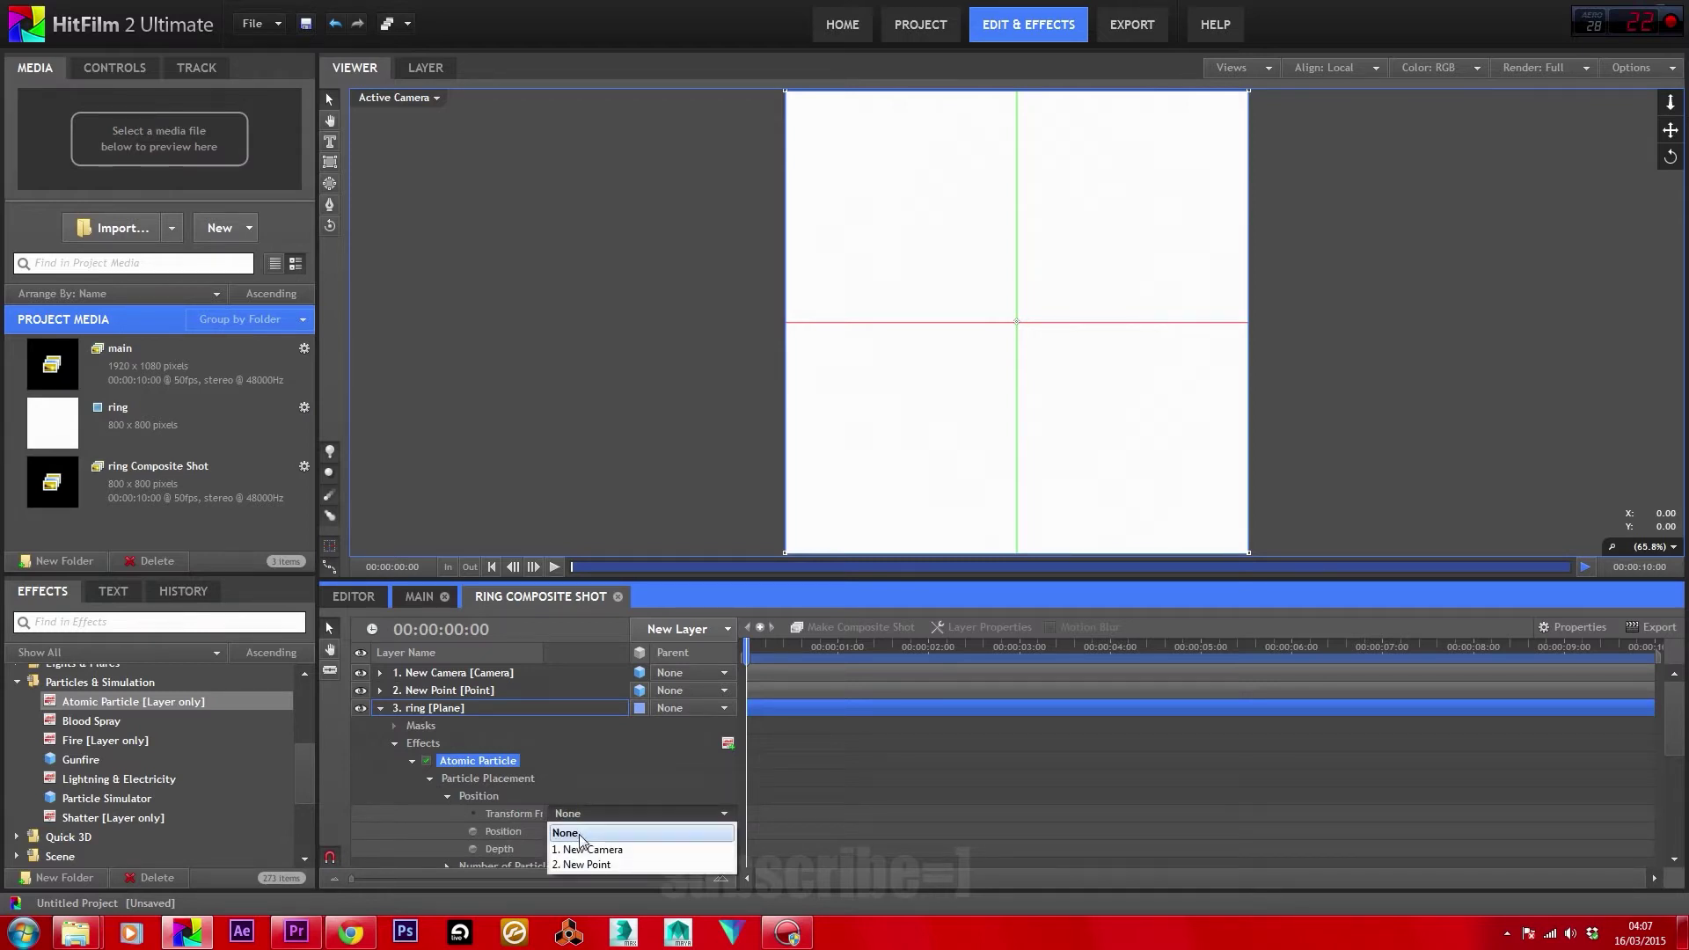
pyautogui.click(593, 865)
# Set the Atomic Particle's Twist to 500° and its number of particles in Y to 1.
pyautogui.scroll(-3, 588, 827)
pyautogui.click(723, 773)
pyautogui.write('500')
pyautogui.press('Return')
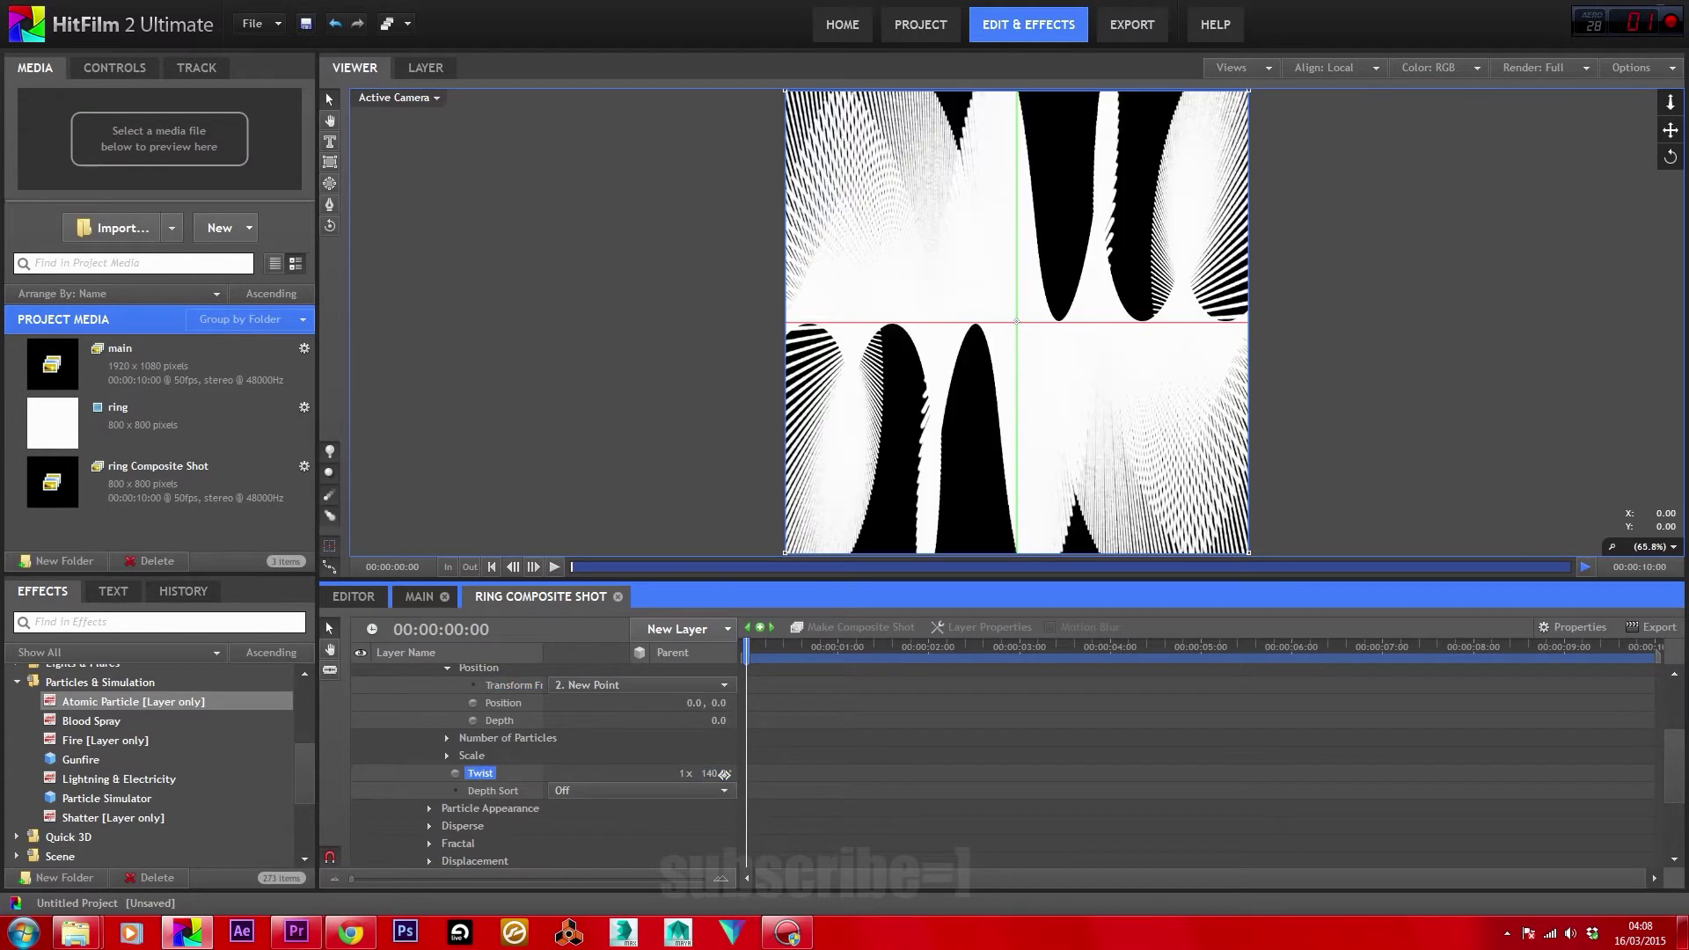
pyautogui.click(445, 741)
pyautogui.click(718, 773)
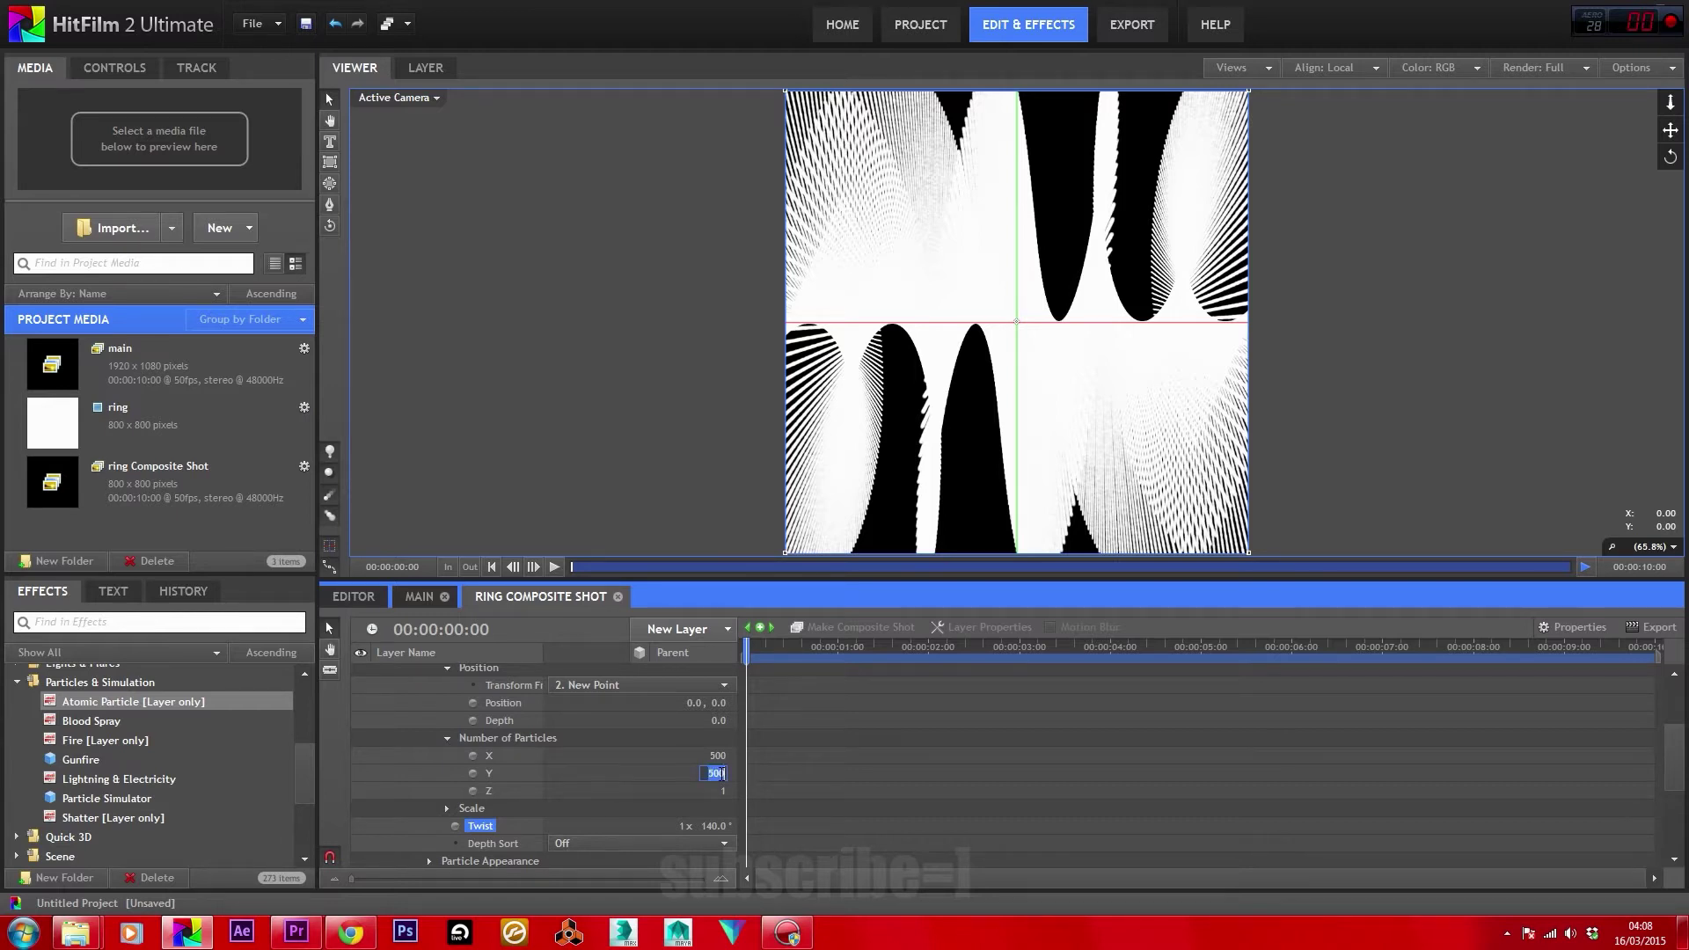
pyautogui.write('1')
pyautogui.press('Return')
# Set the New Point's Rotation (Y) to 90° so the particle spiral faces the camera.
pyautogui.scroll(5, 467, 746)
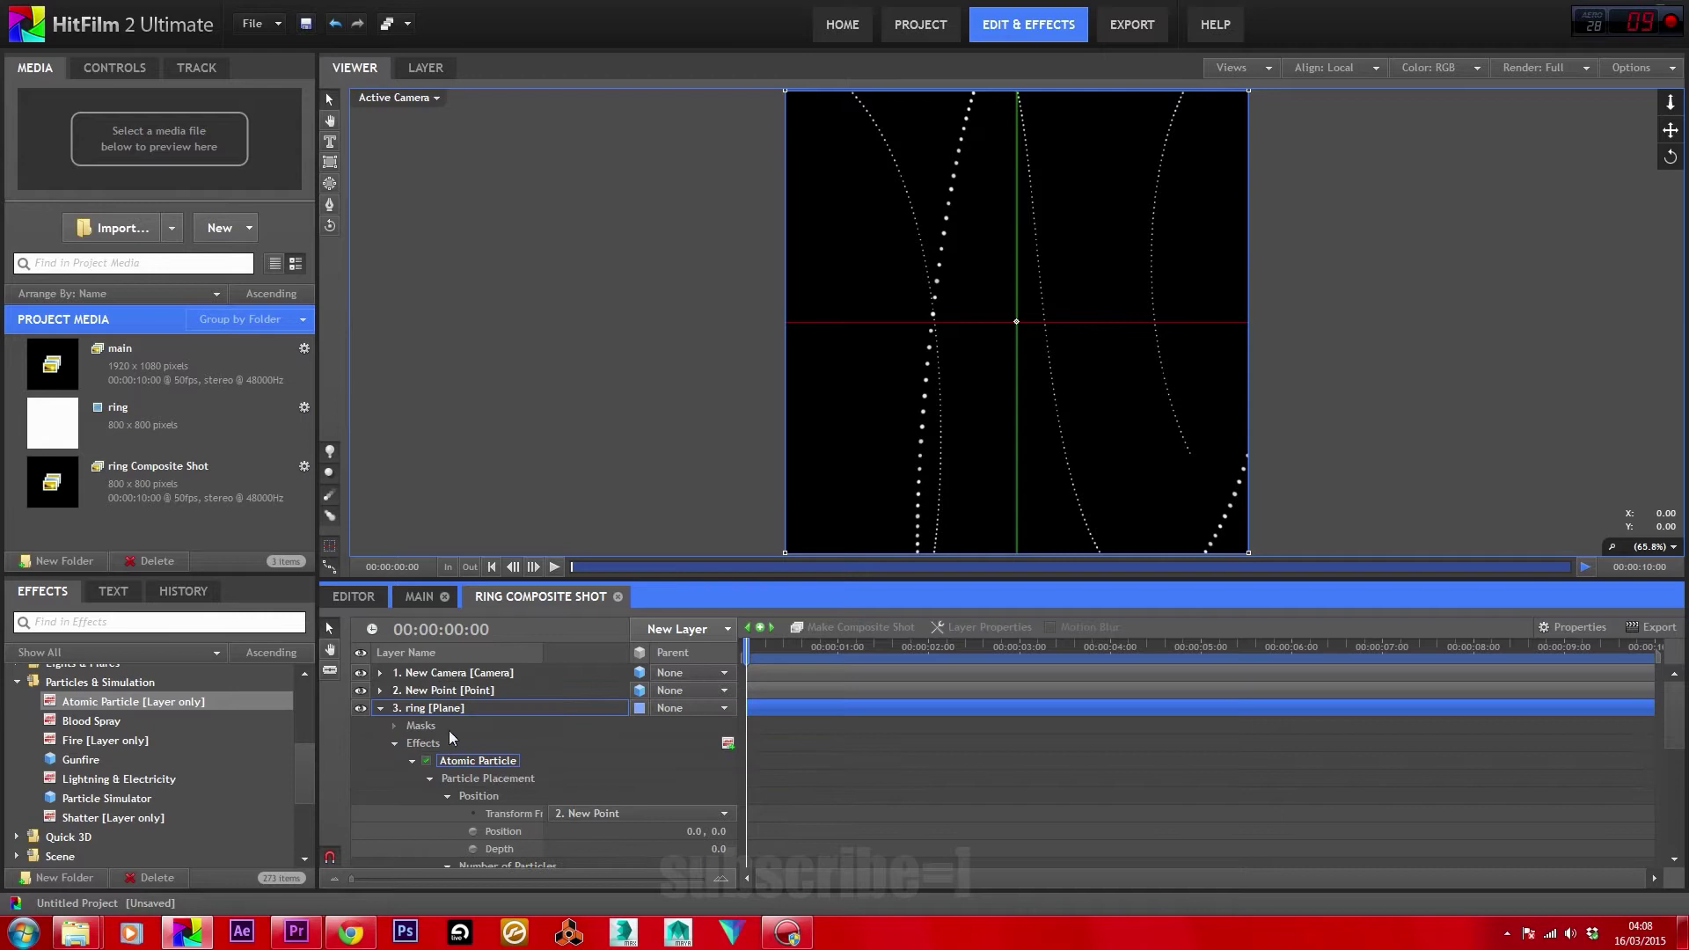
pyautogui.click(380, 690)
pyautogui.click(395, 707)
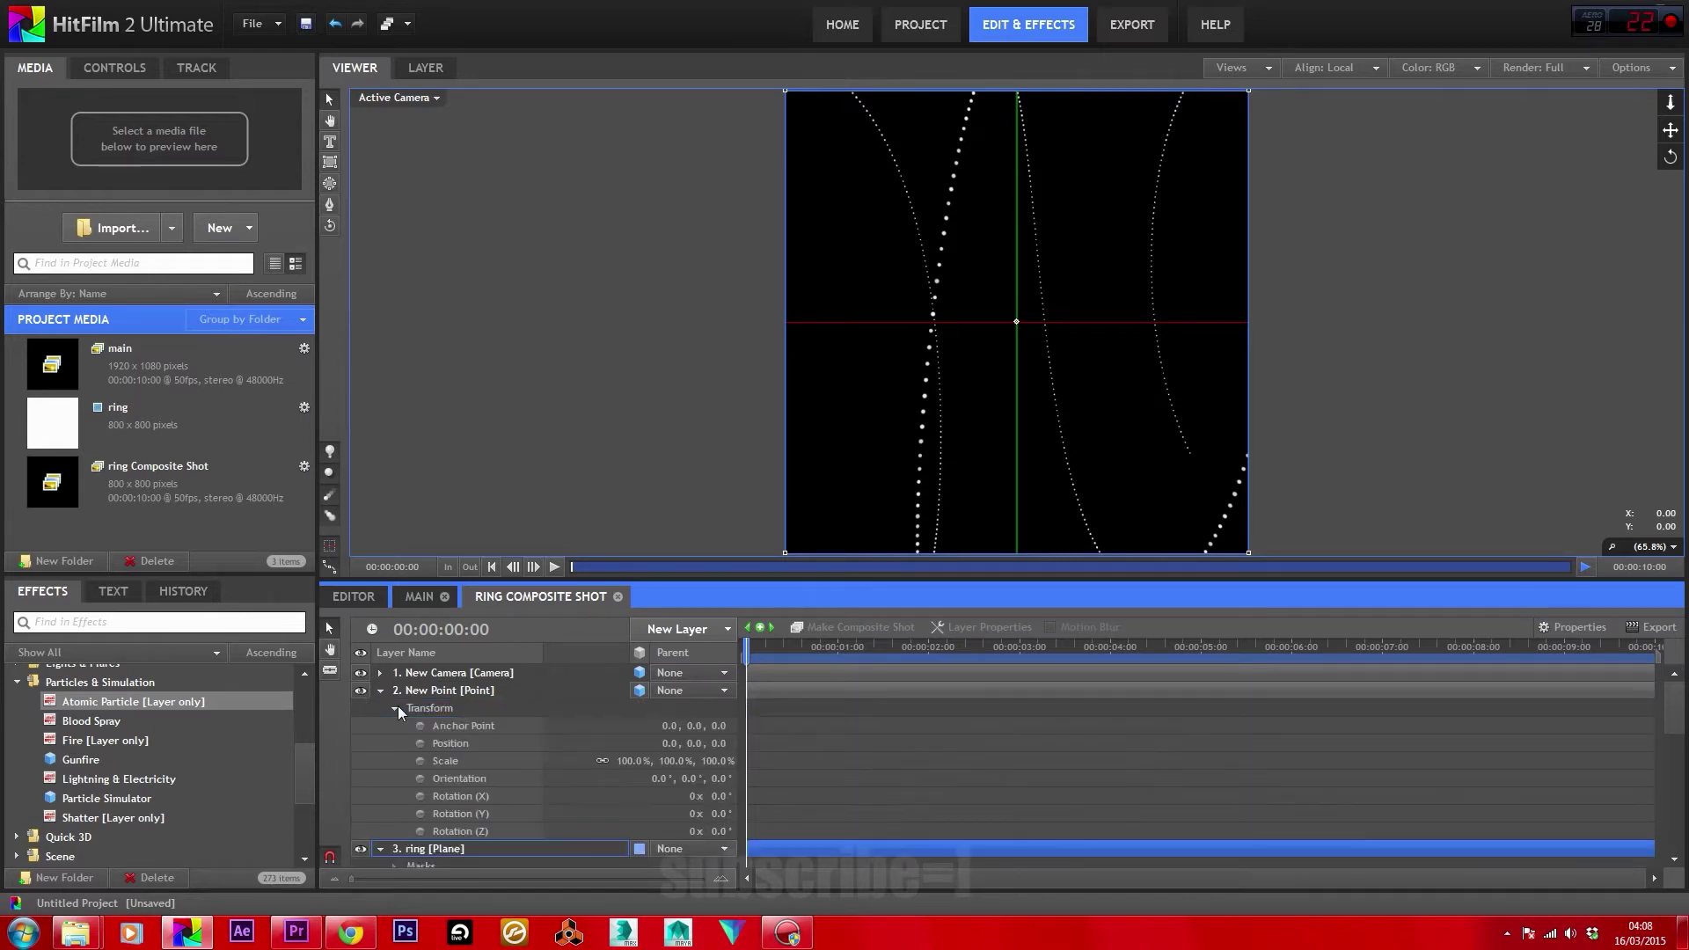
pyautogui.click(718, 813)
pyautogui.write('90')
pyautogui.press('Return')
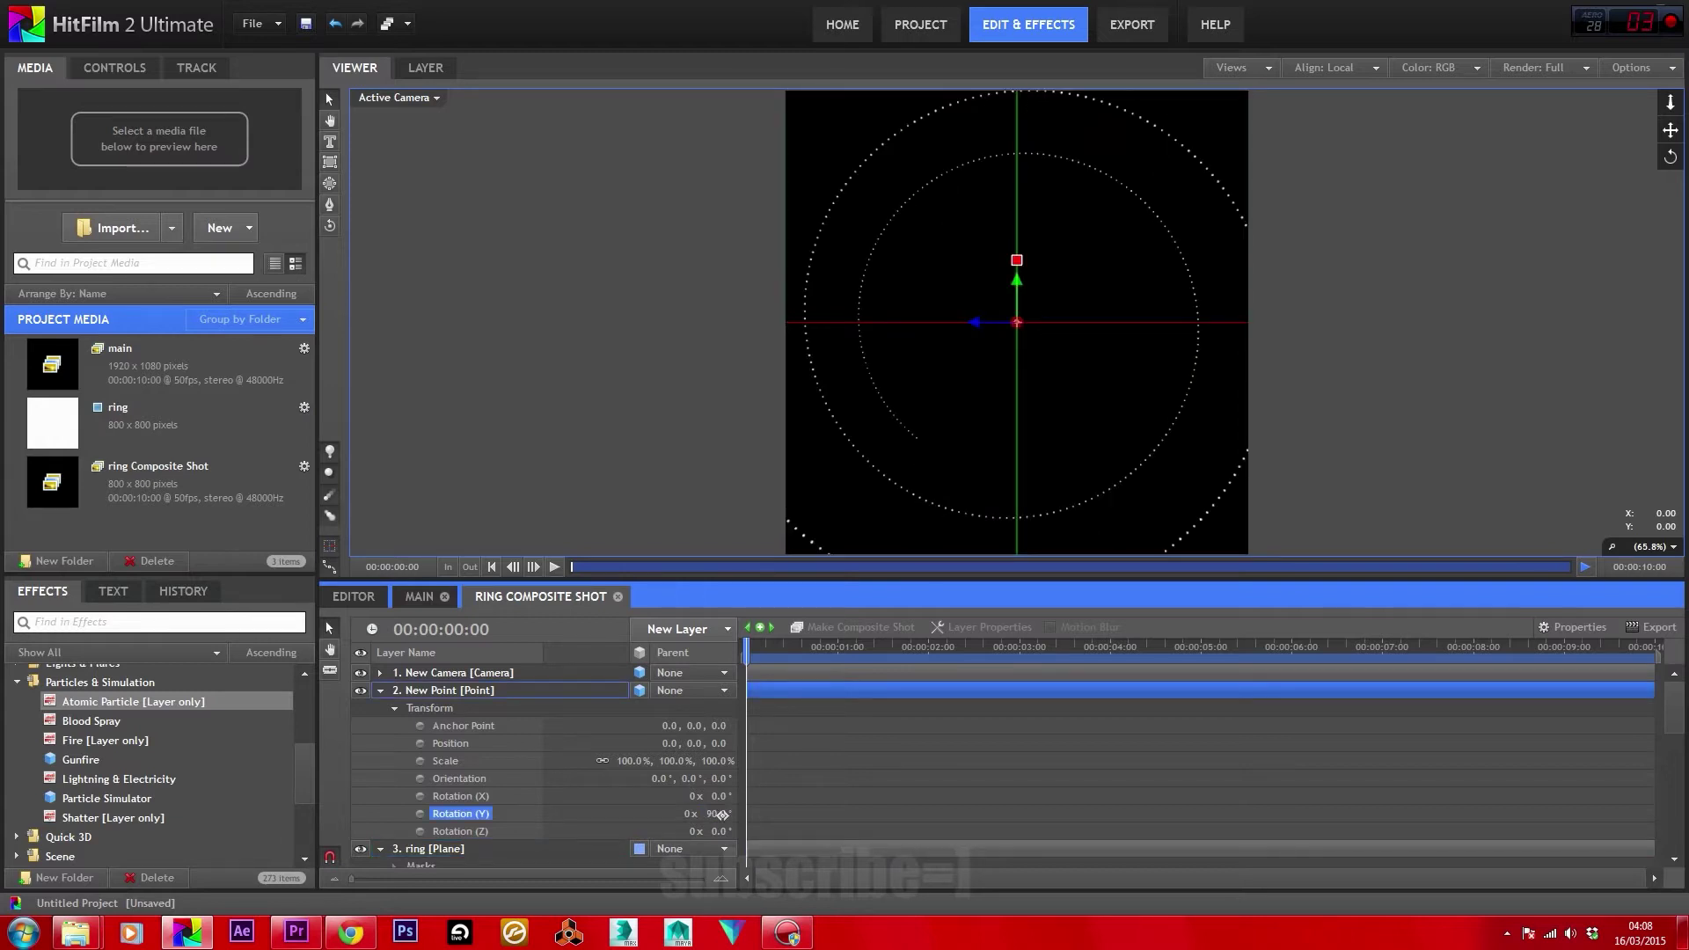
# Unlink the New Point's Scale axes and reduce only X until the spiral tightens into closely spaced rings.
pyautogui.click(1671, 104)
pyautogui.moveTo(1670, 104); pyautogui.dragTo(1670, 145)
pyautogui.click(598, 762)
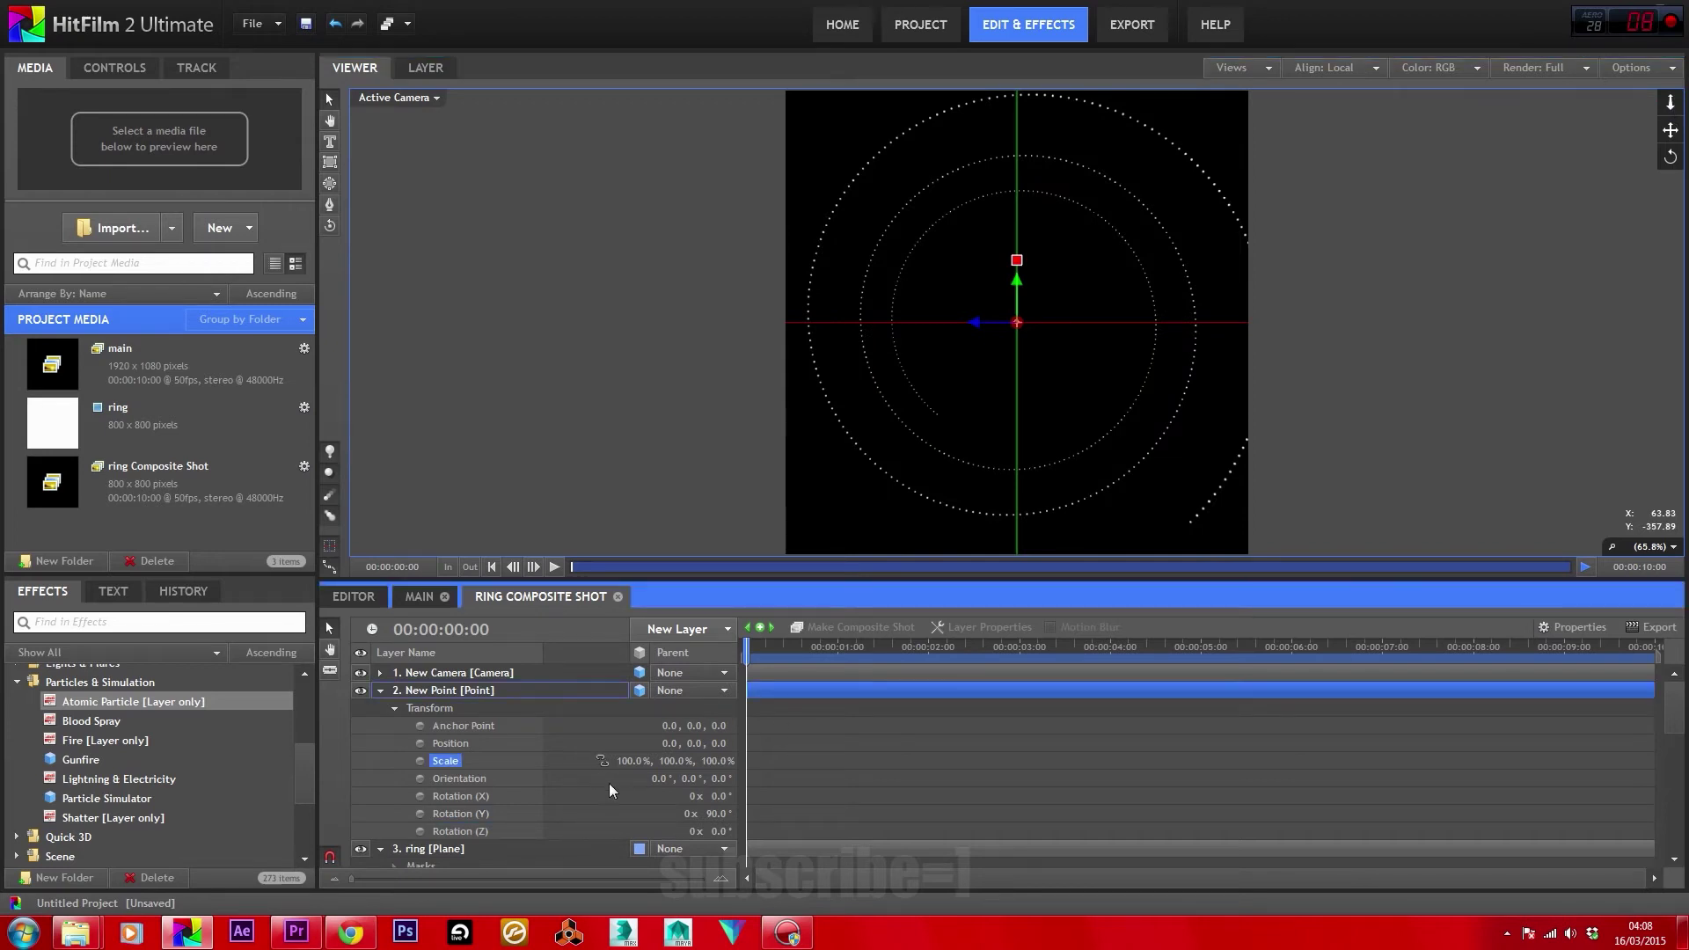
pyautogui.moveTo(631, 761); pyautogui.dragTo(572, 767)
# Set the Atomic Particle's Fractal Displace Strength to 200 and Disperse Strength to 40.
pyautogui.scroll(-3, 671, 775)
pyautogui.scroll(-8, 671, 775)
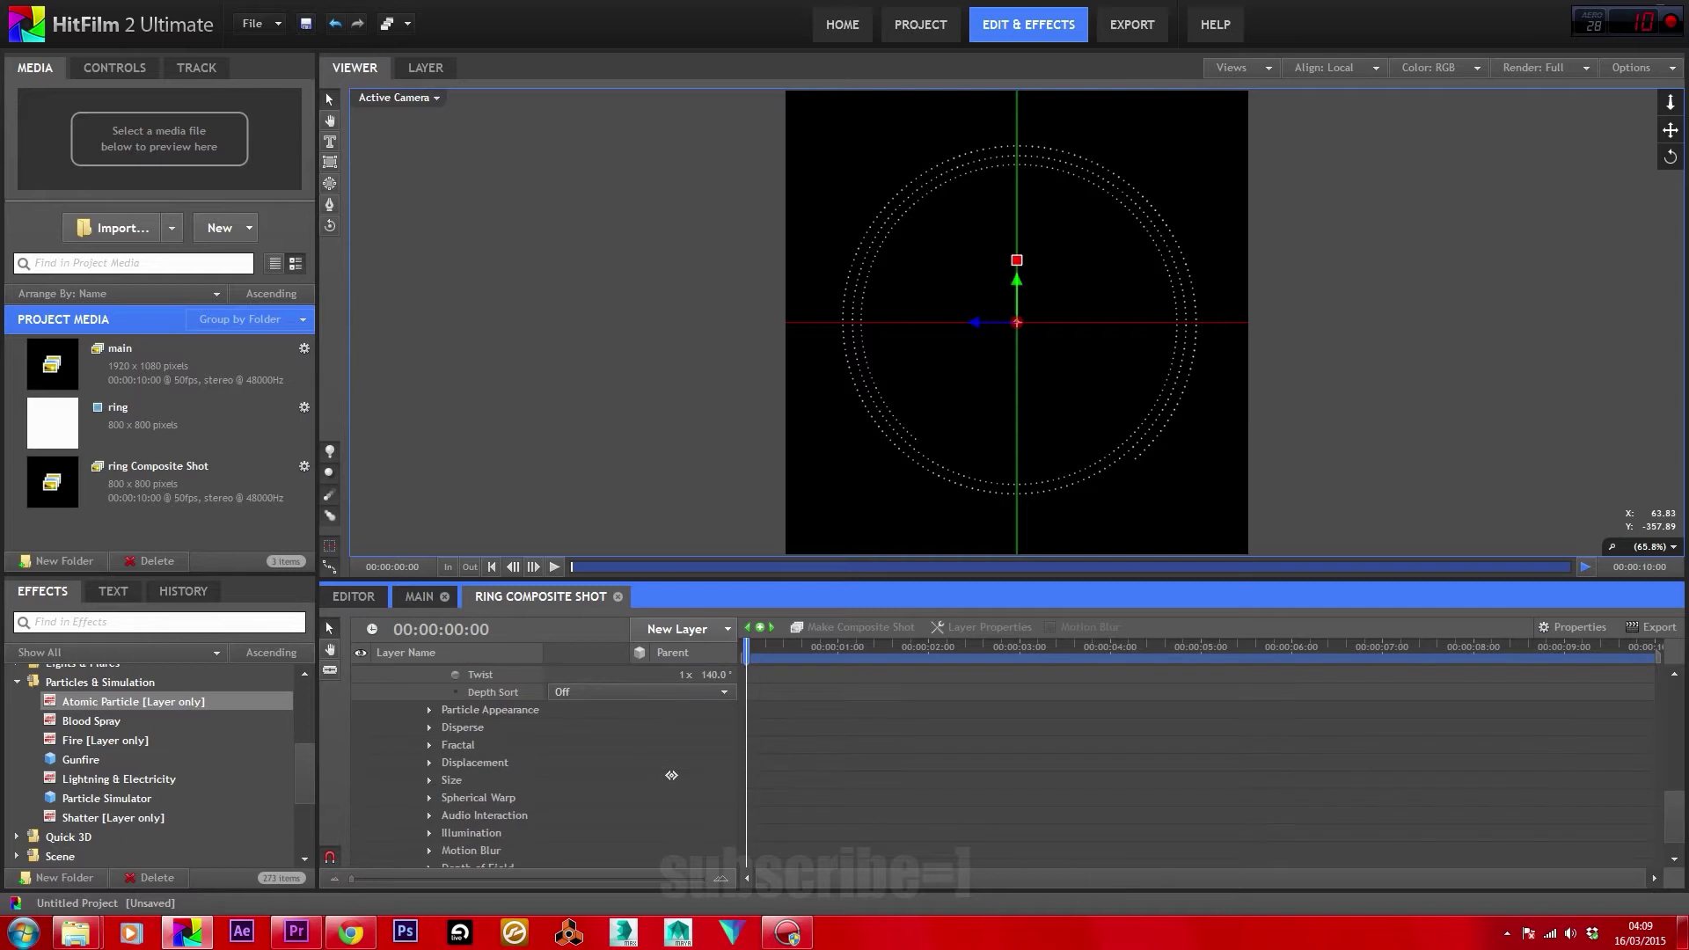
pyautogui.click(429, 745)
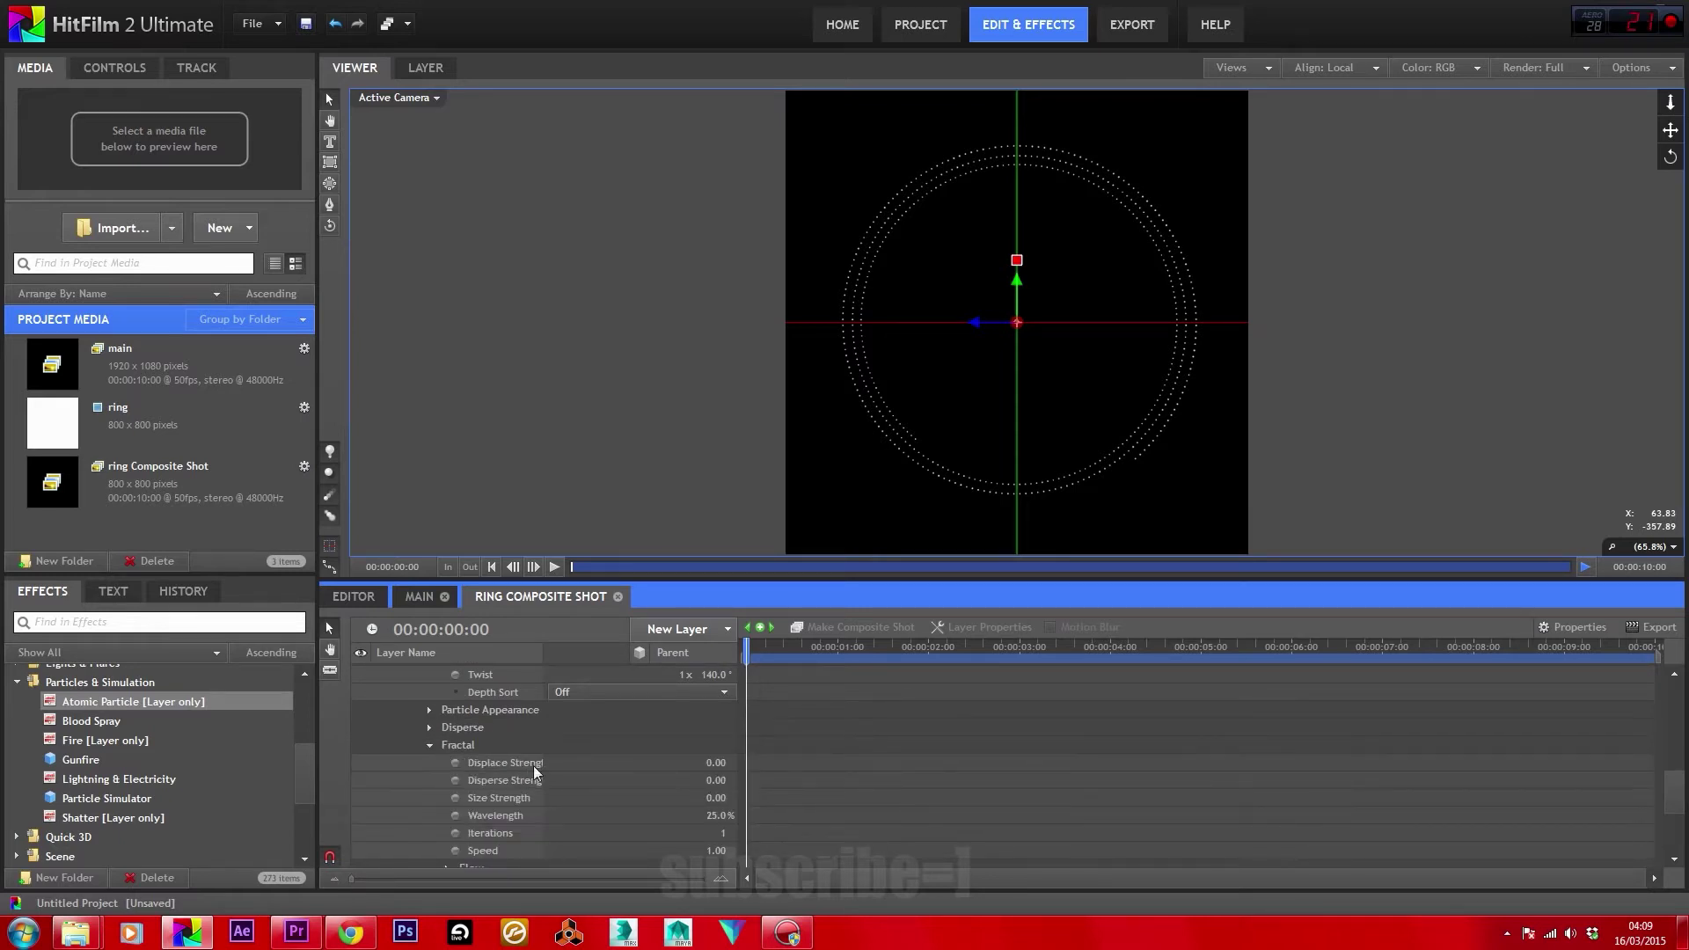
pyautogui.click(706, 762)
pyautogui.write('200')
pyautogui.press('Return')
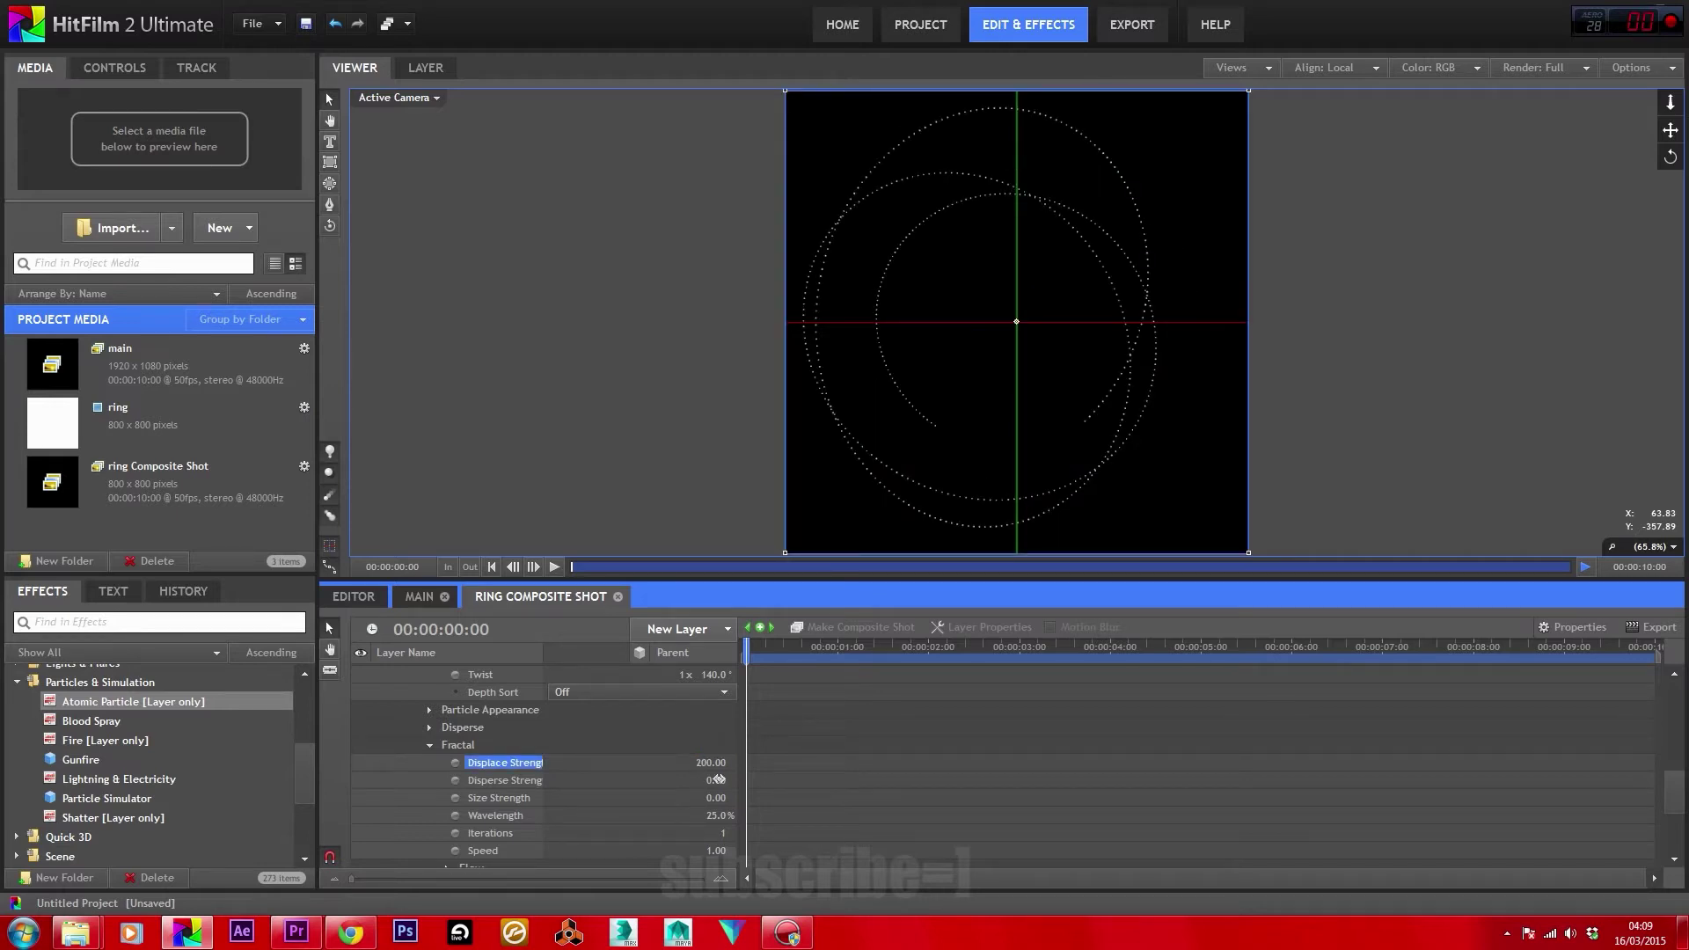
pyautogui.click(718, 778)
pyautogui.write('40')
pyautogui.press('Return')
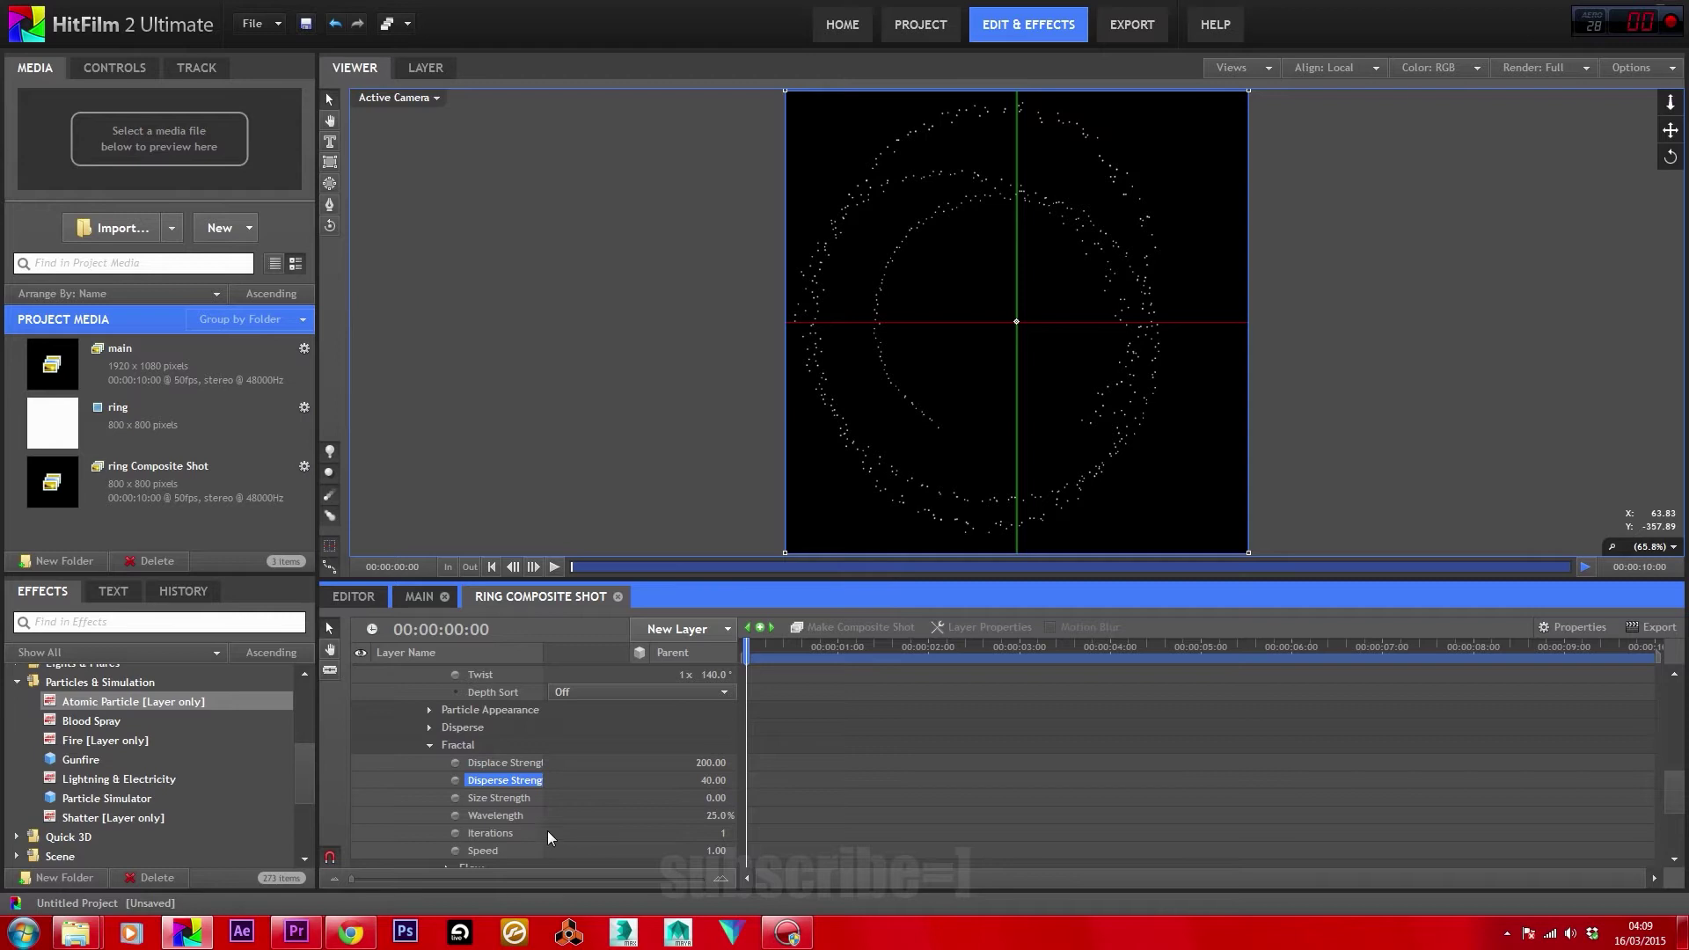
# Set the Fractal Iterations to 7 and the Fractal Speed to 0.2.
pyautogui.click(723, 833)
pyautogui.write('7')
pyautogui.click(720, 850)
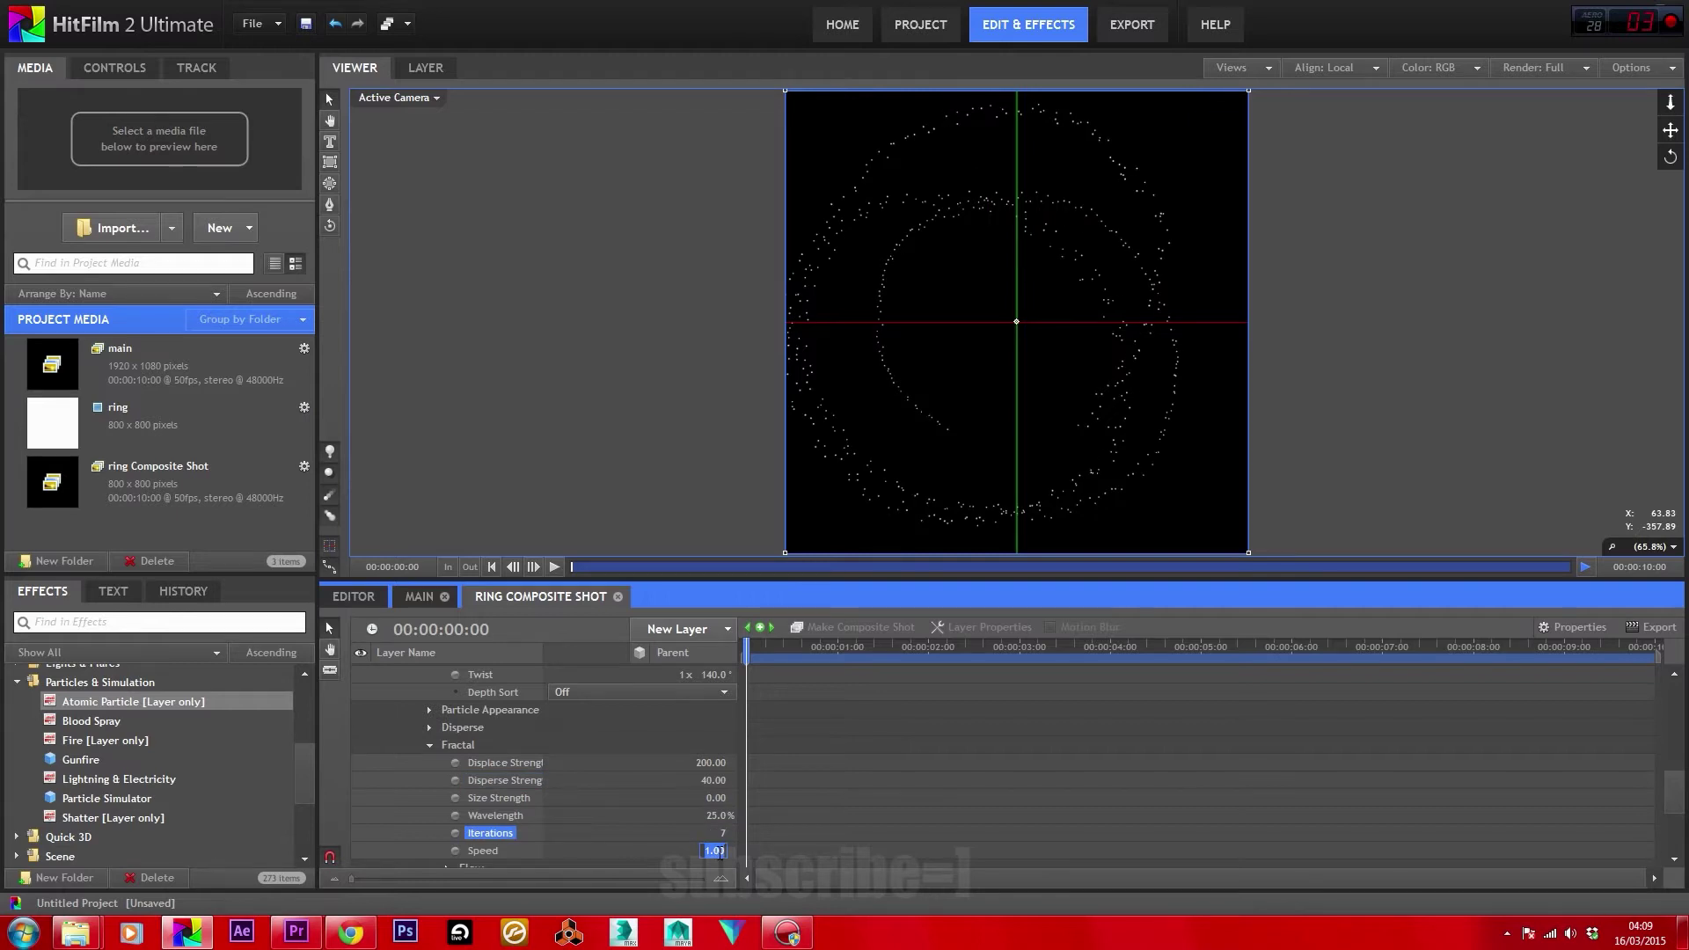
pyautogui.write('0.2')
pyautogui.press('Return')
pyautogui.scroll(-2, 693, 846)
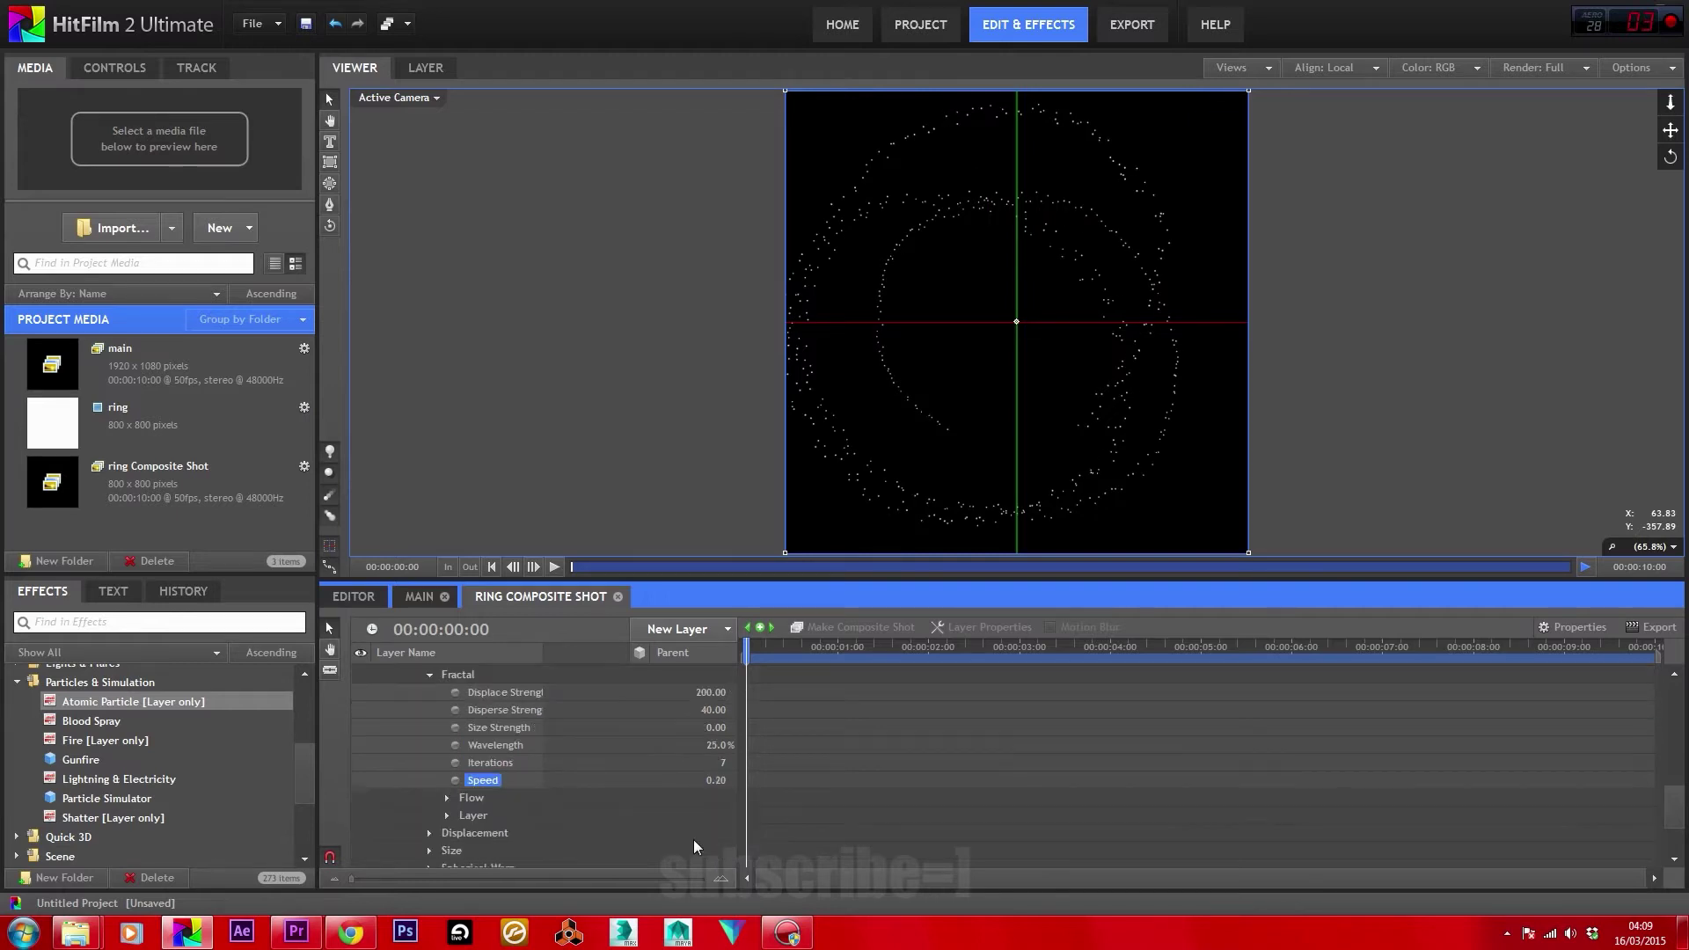
# Set the Atomic Particle's Fractal Flow to 0.20 in X and 0.10 in Y, and preview the particle motion.
pyautogui.click(446, 797)
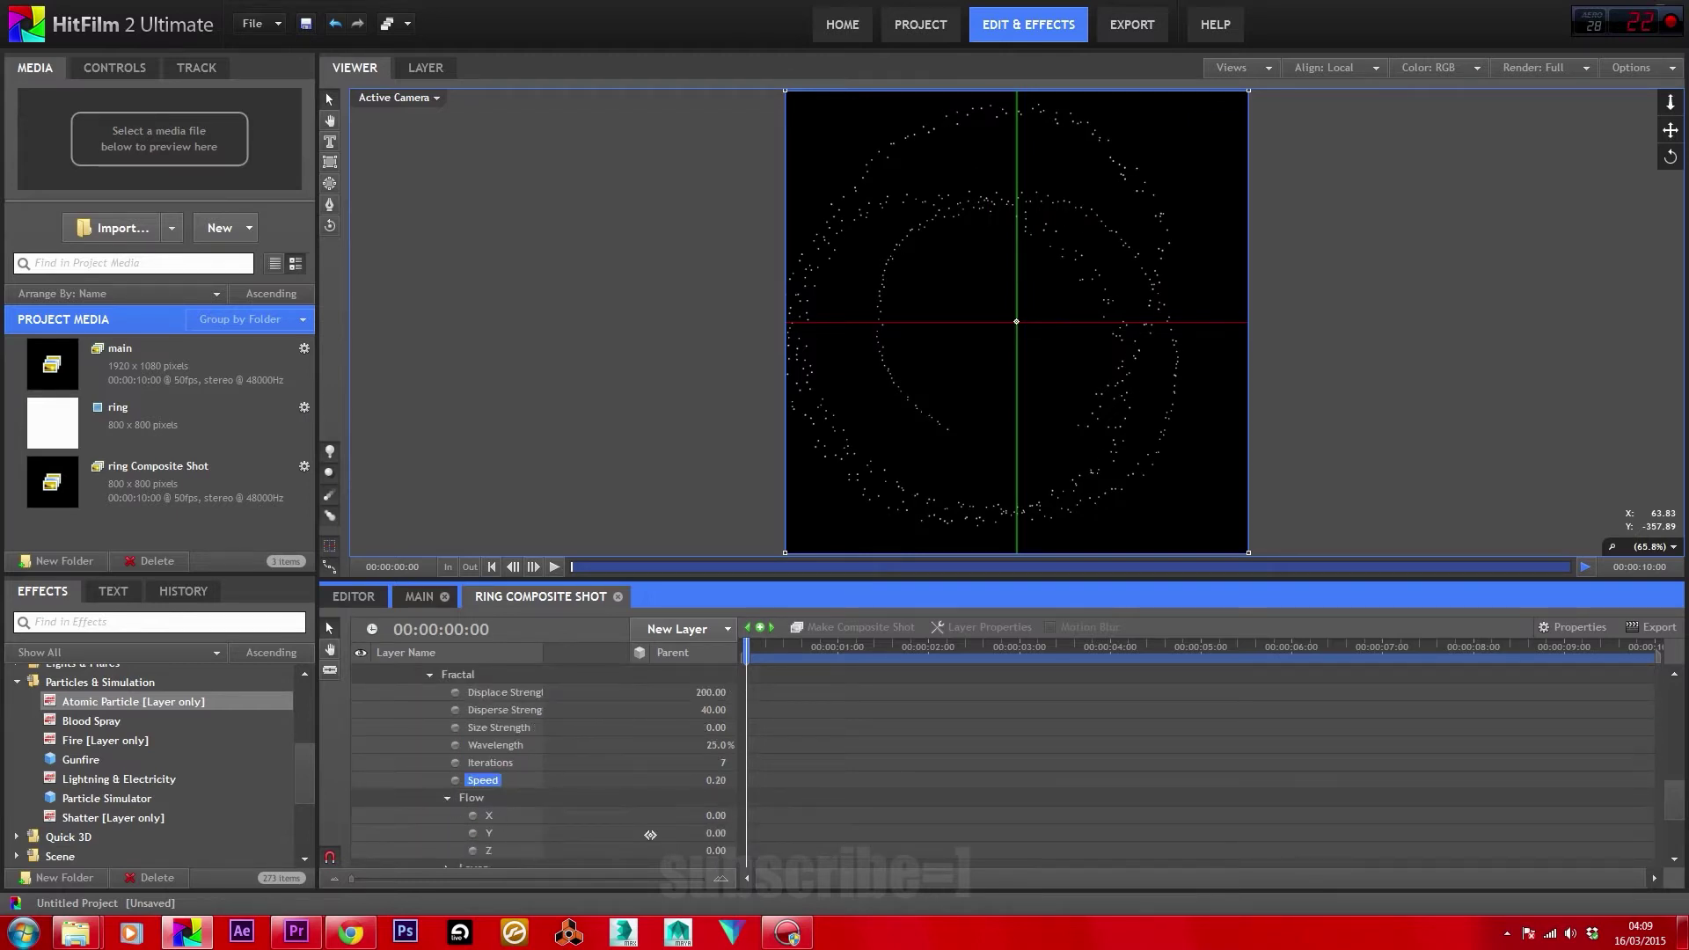
pyautogui.click(713, 815)
pyautogui.write('0.20')
pyautogui.click(714, 832)
pyautogui.write('0.10')
pyautogui.click(751, 823)
pyautogui.click(554, 570)
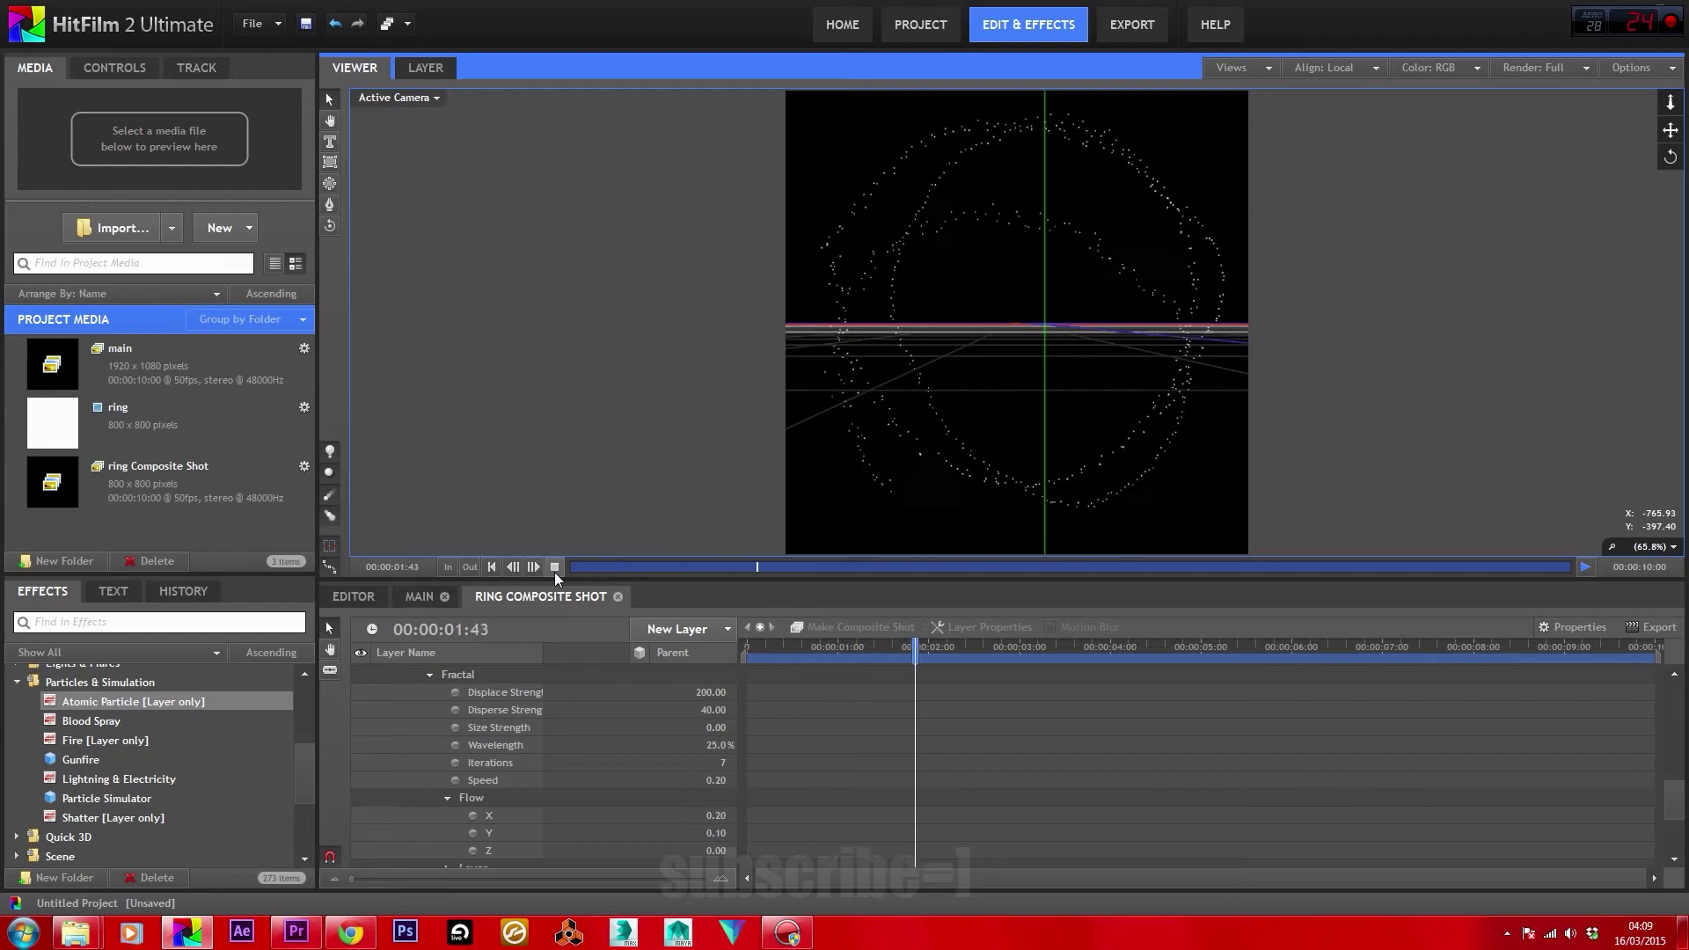
pyautogui.click(554, 569)
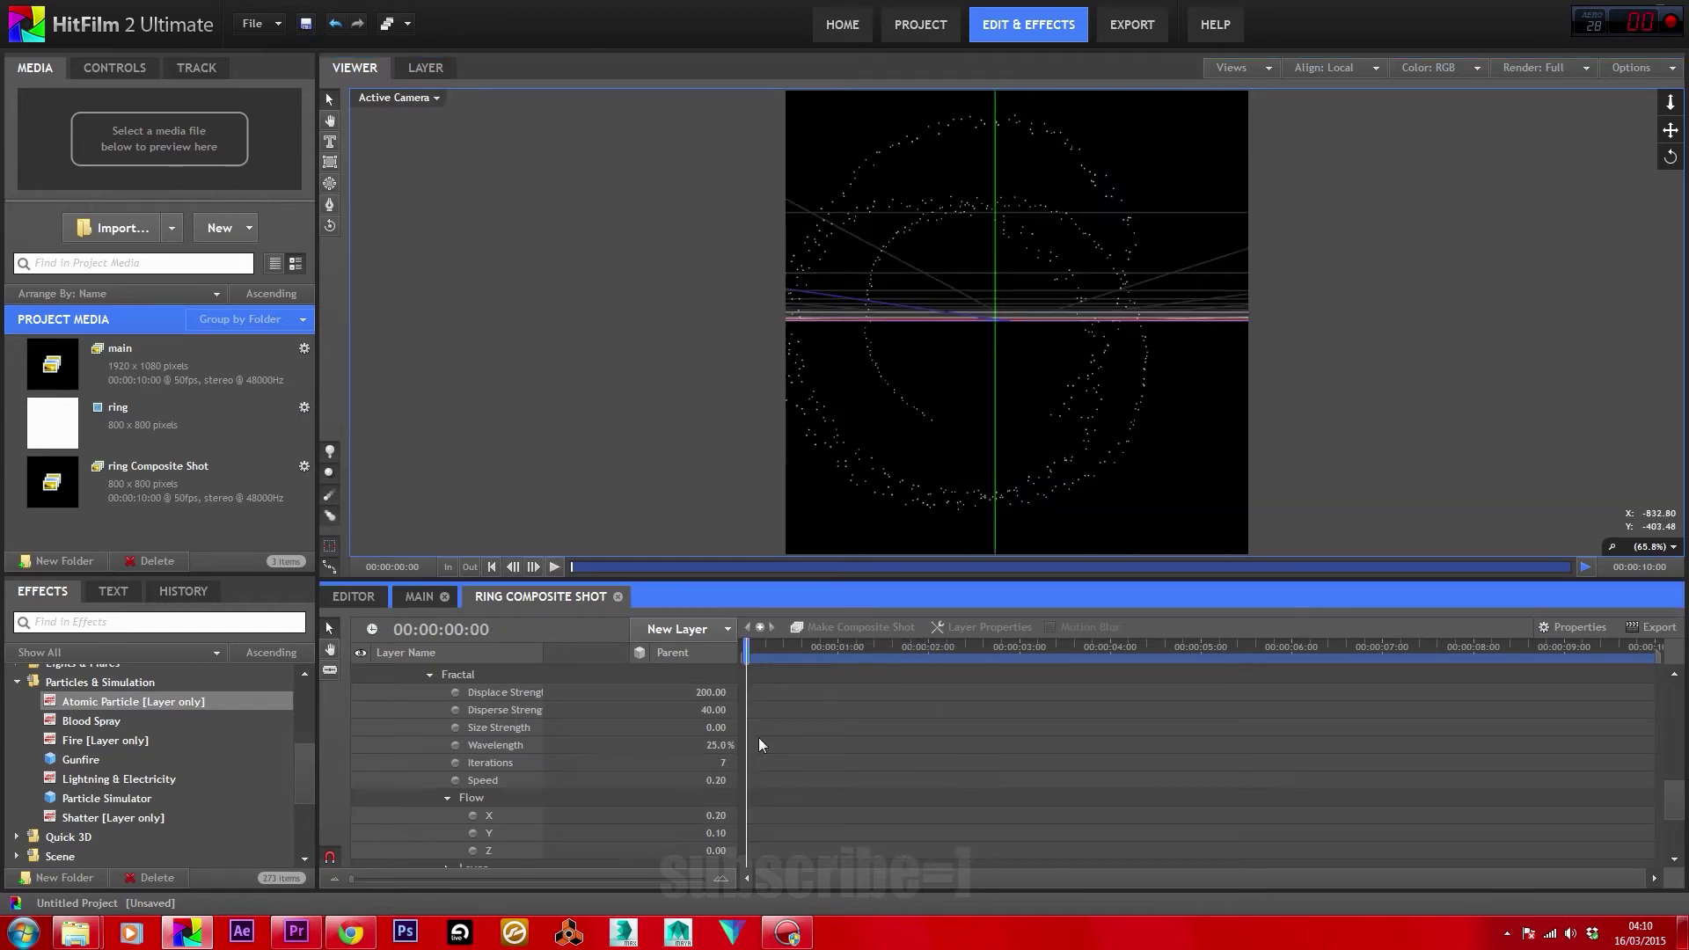
# Add a grade layer to the ring composite shot and set its blend mode to Add.
pyautogui.click(675, 629)
pyautogui.click(695, 755)
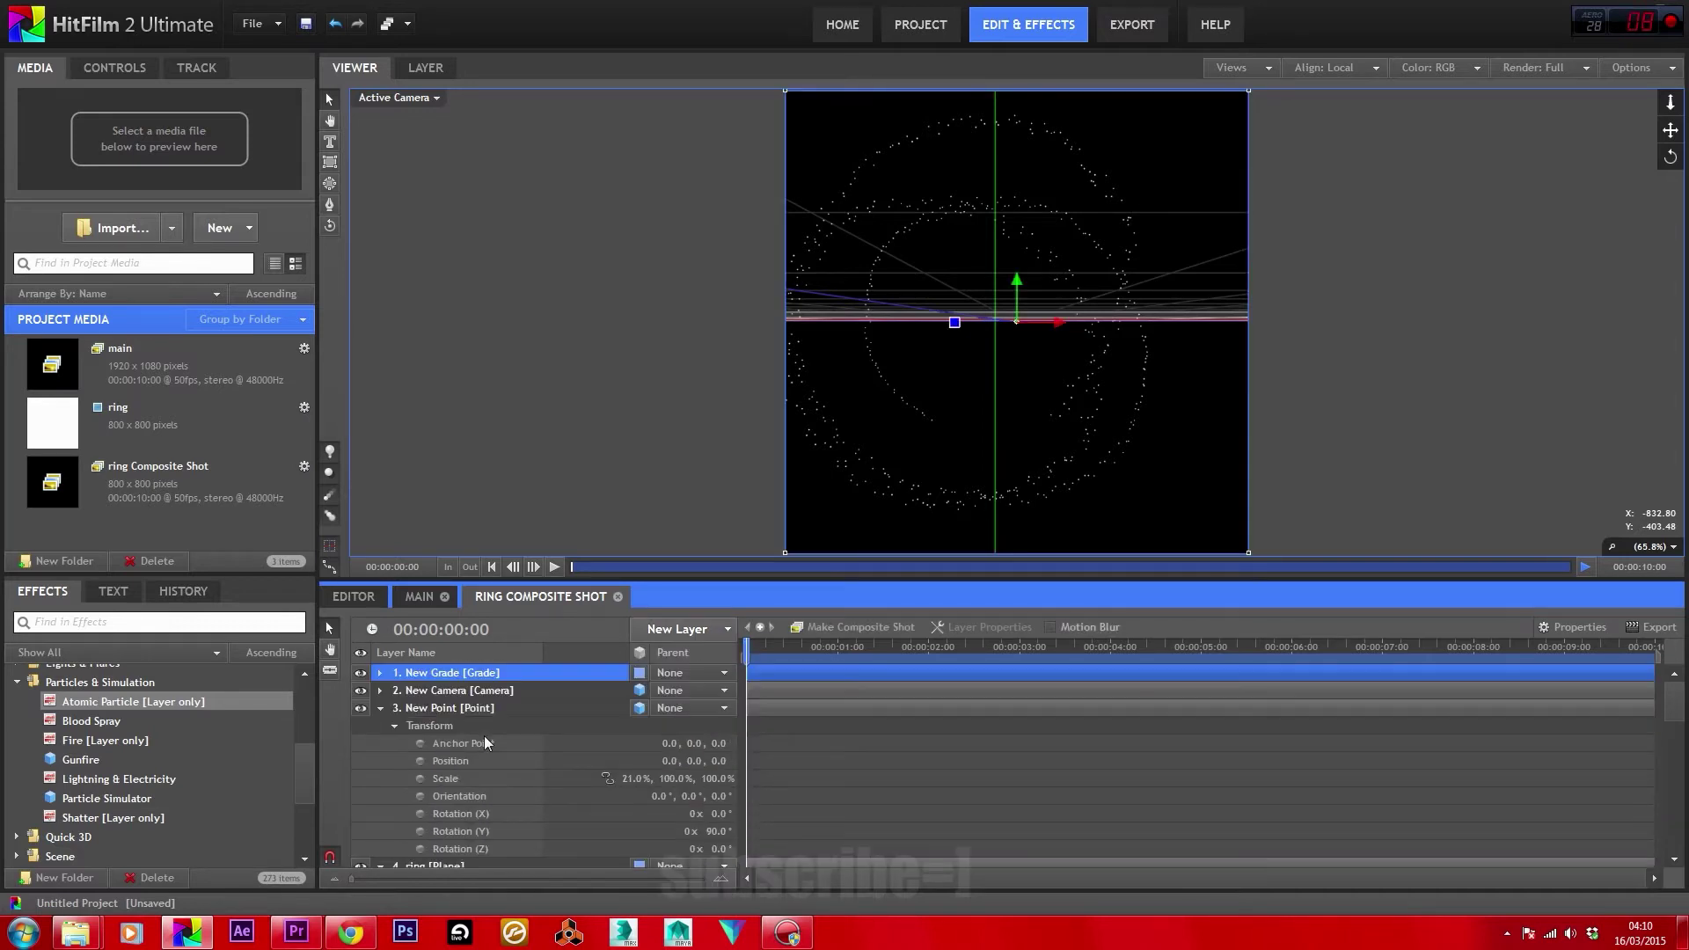
pyautogui.rightClick(470, 670)
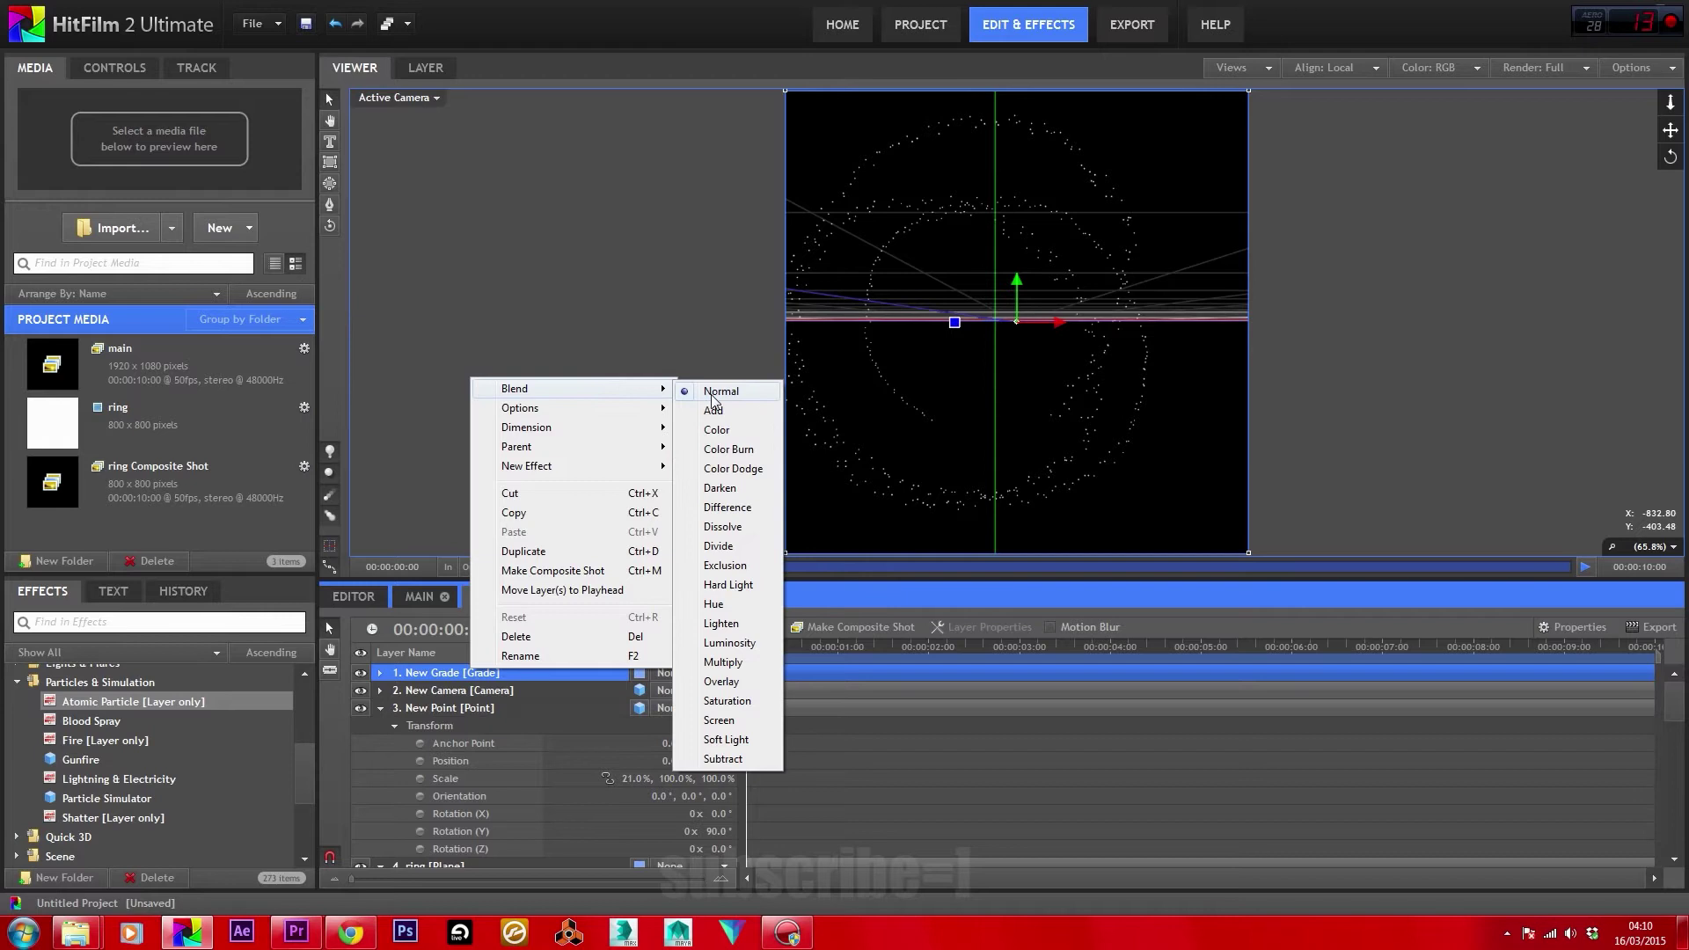
pyautogui.click(718, 410)
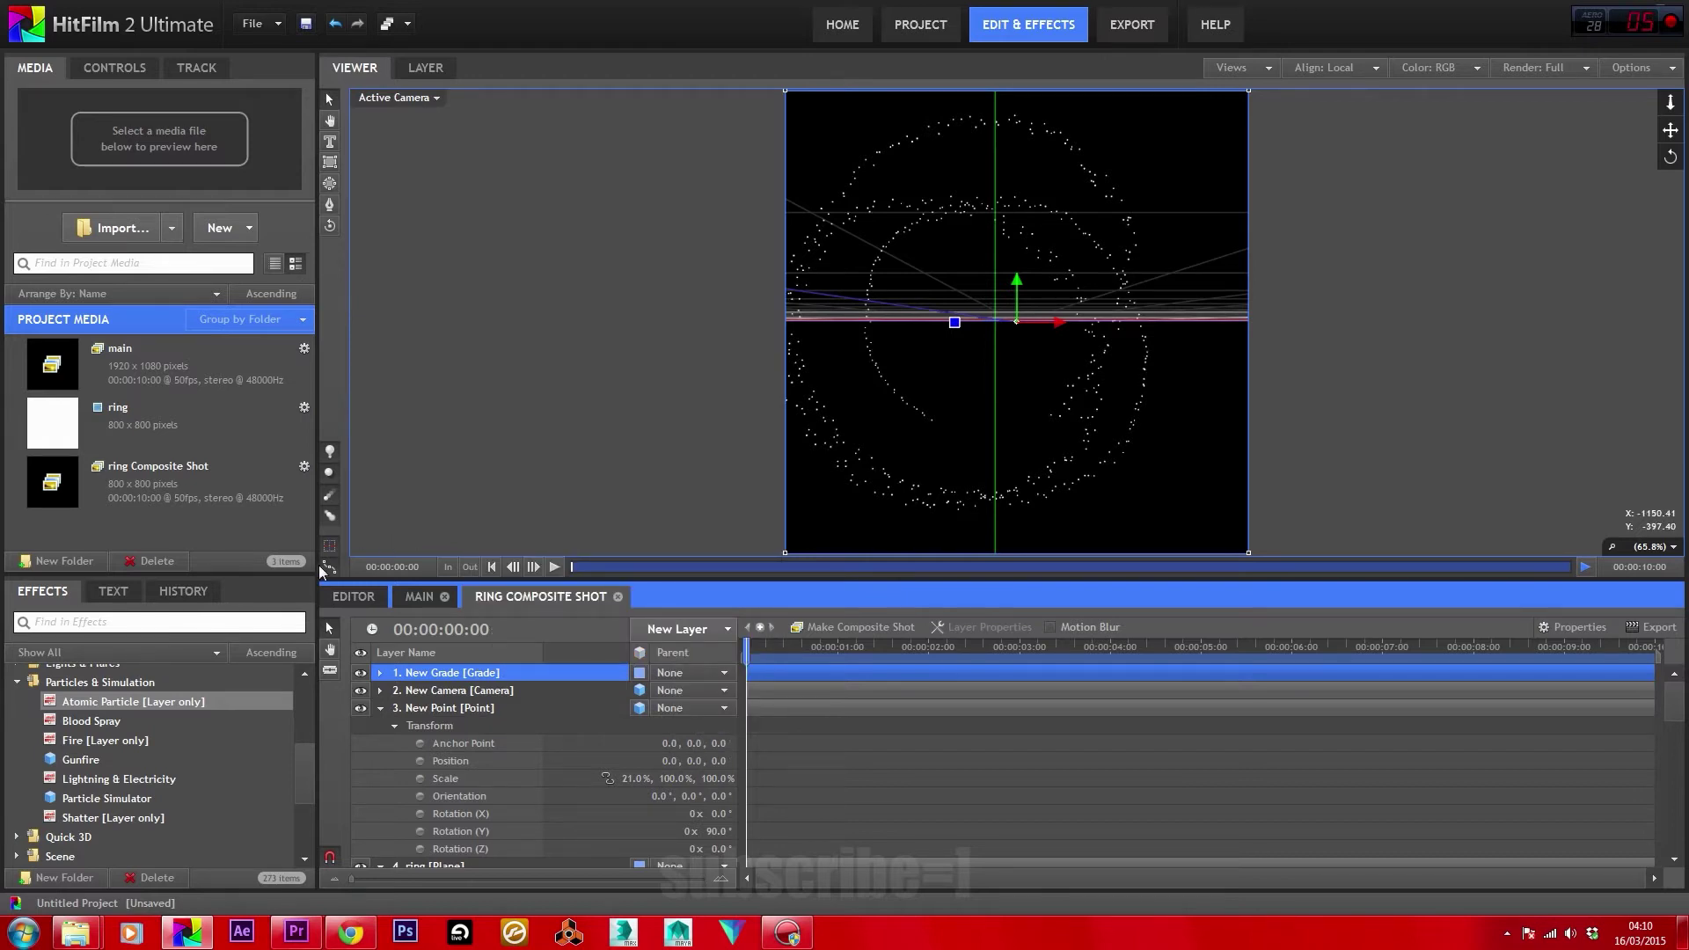
# Find the Blur effect and apply it to the ring plane after the Atomic Particle effect.
pyautogui.click(229, 620)
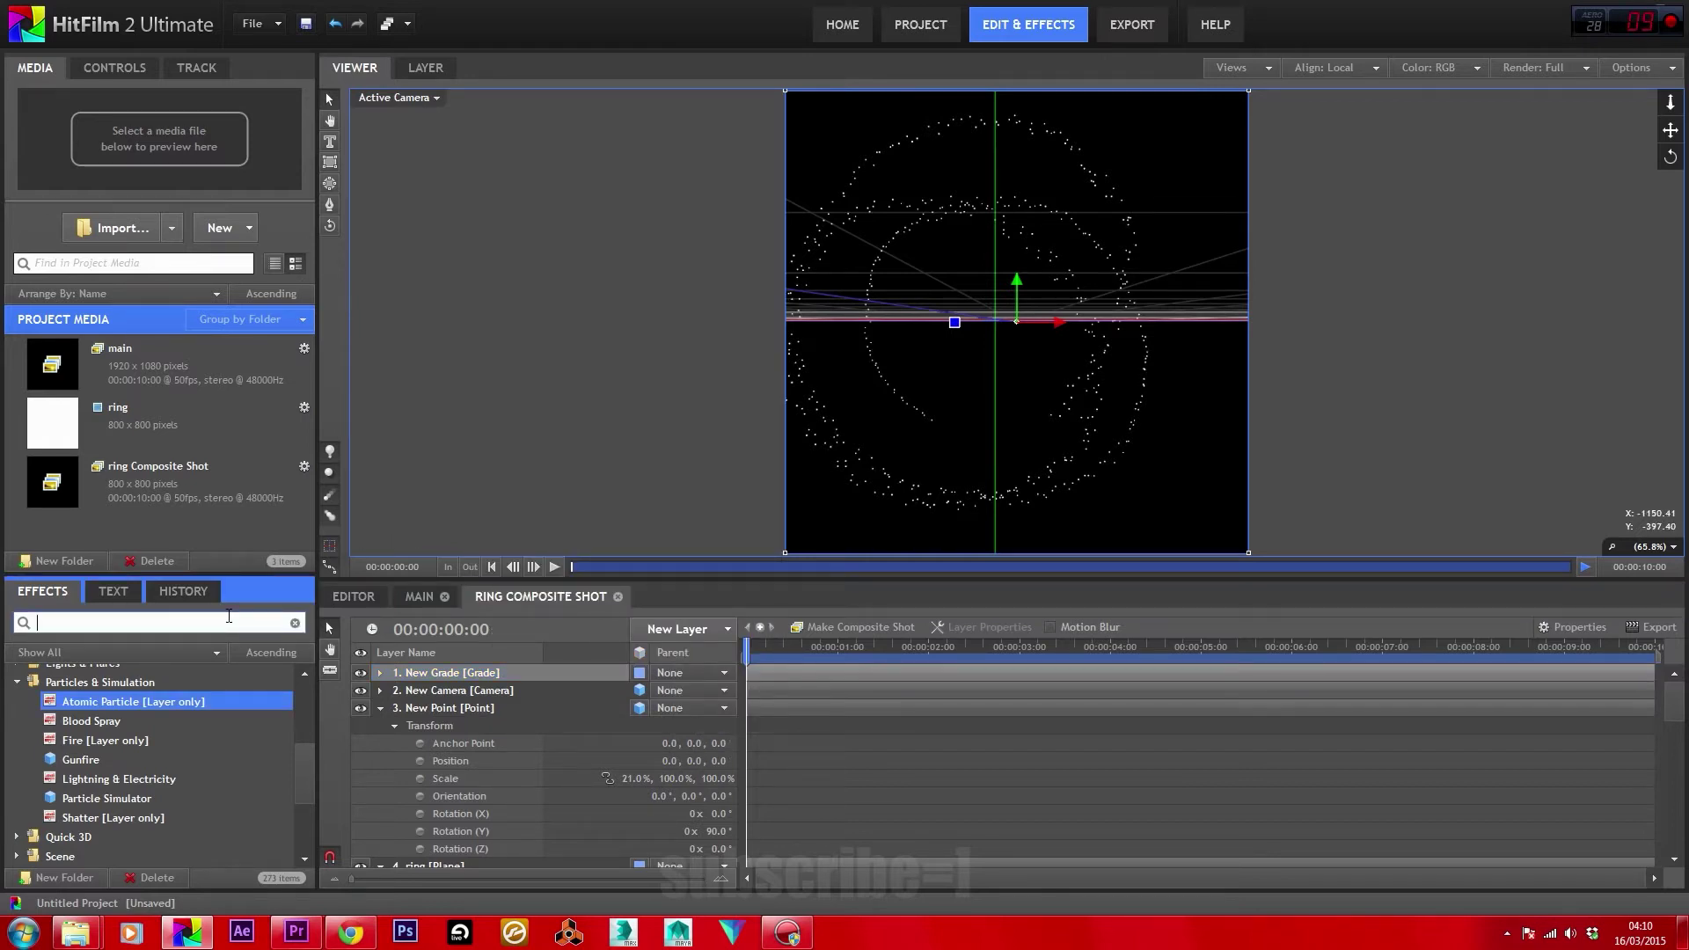
pyautogui.write('blur')
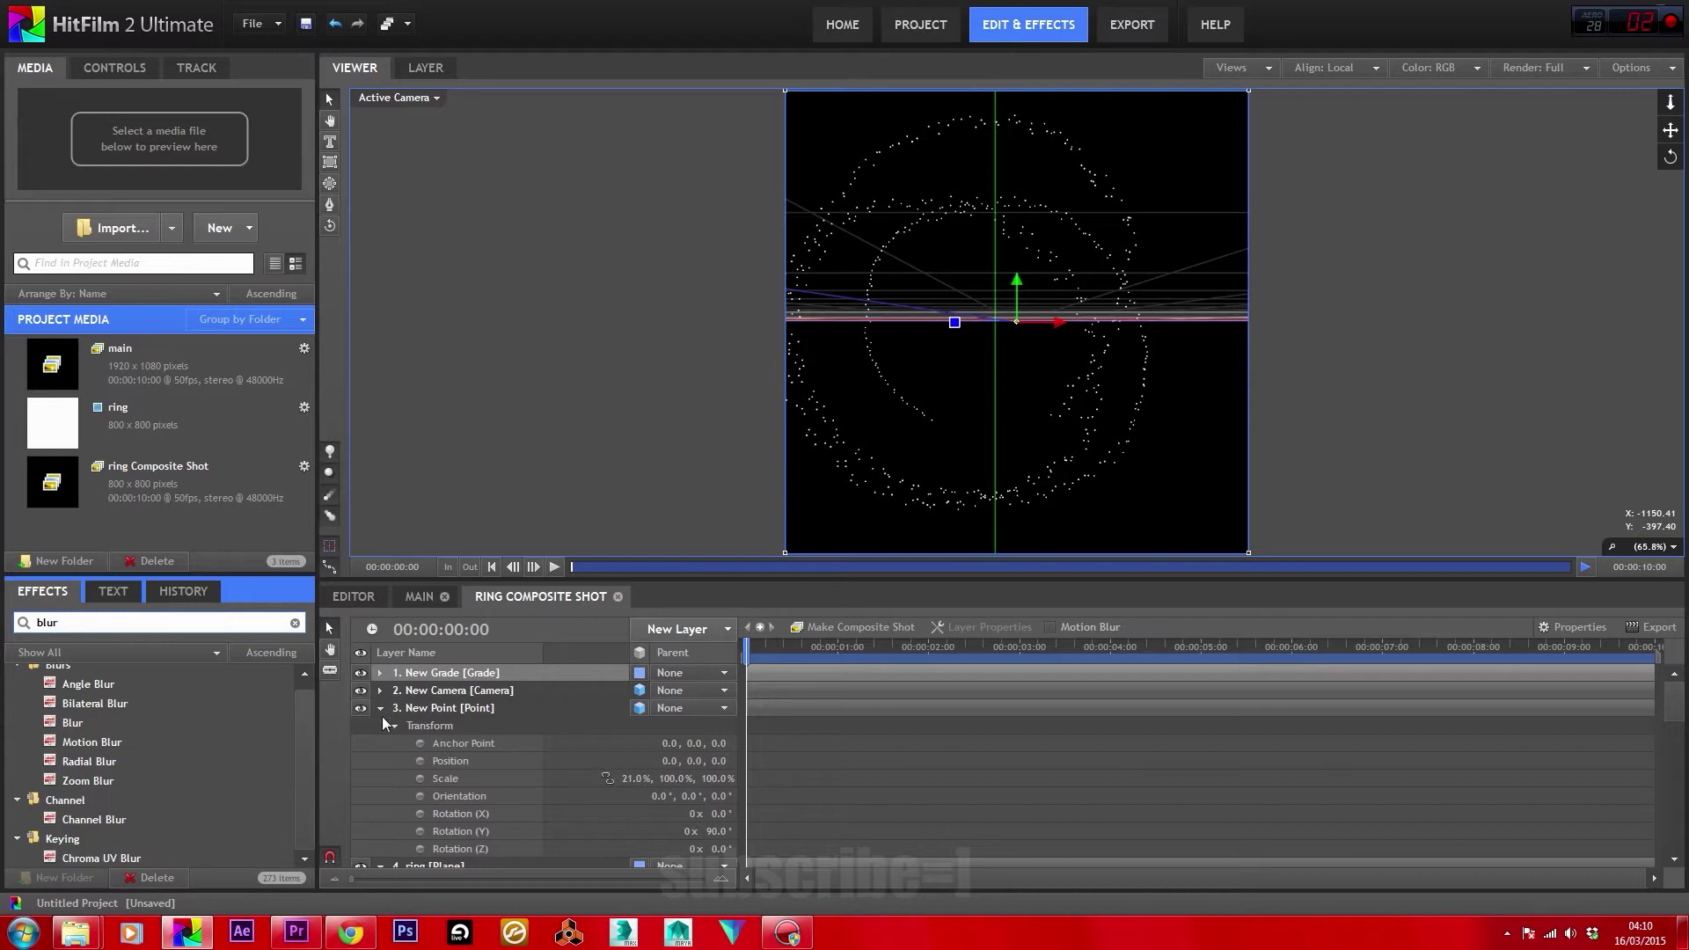
pyautogui.scroll(-3, 396, 725)
pyautogui.click(409, 768)
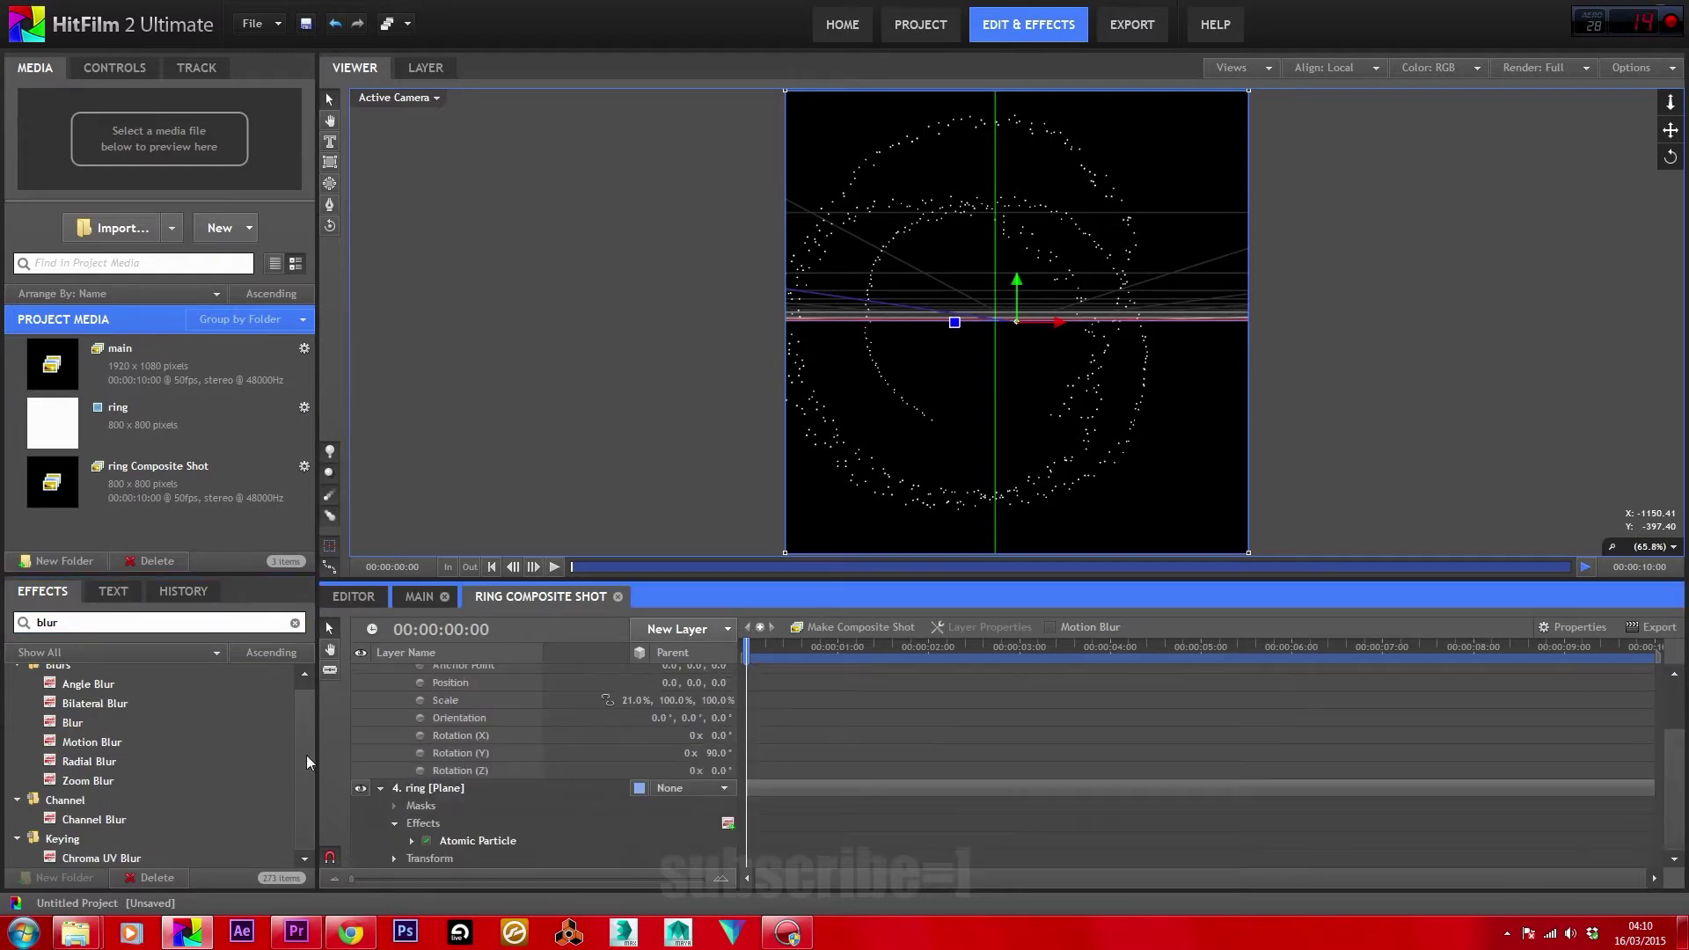
pyautogui.click(97, 686)
pyautogui.moveTo(85, 723); pyautogui.dragTo(424, 853)
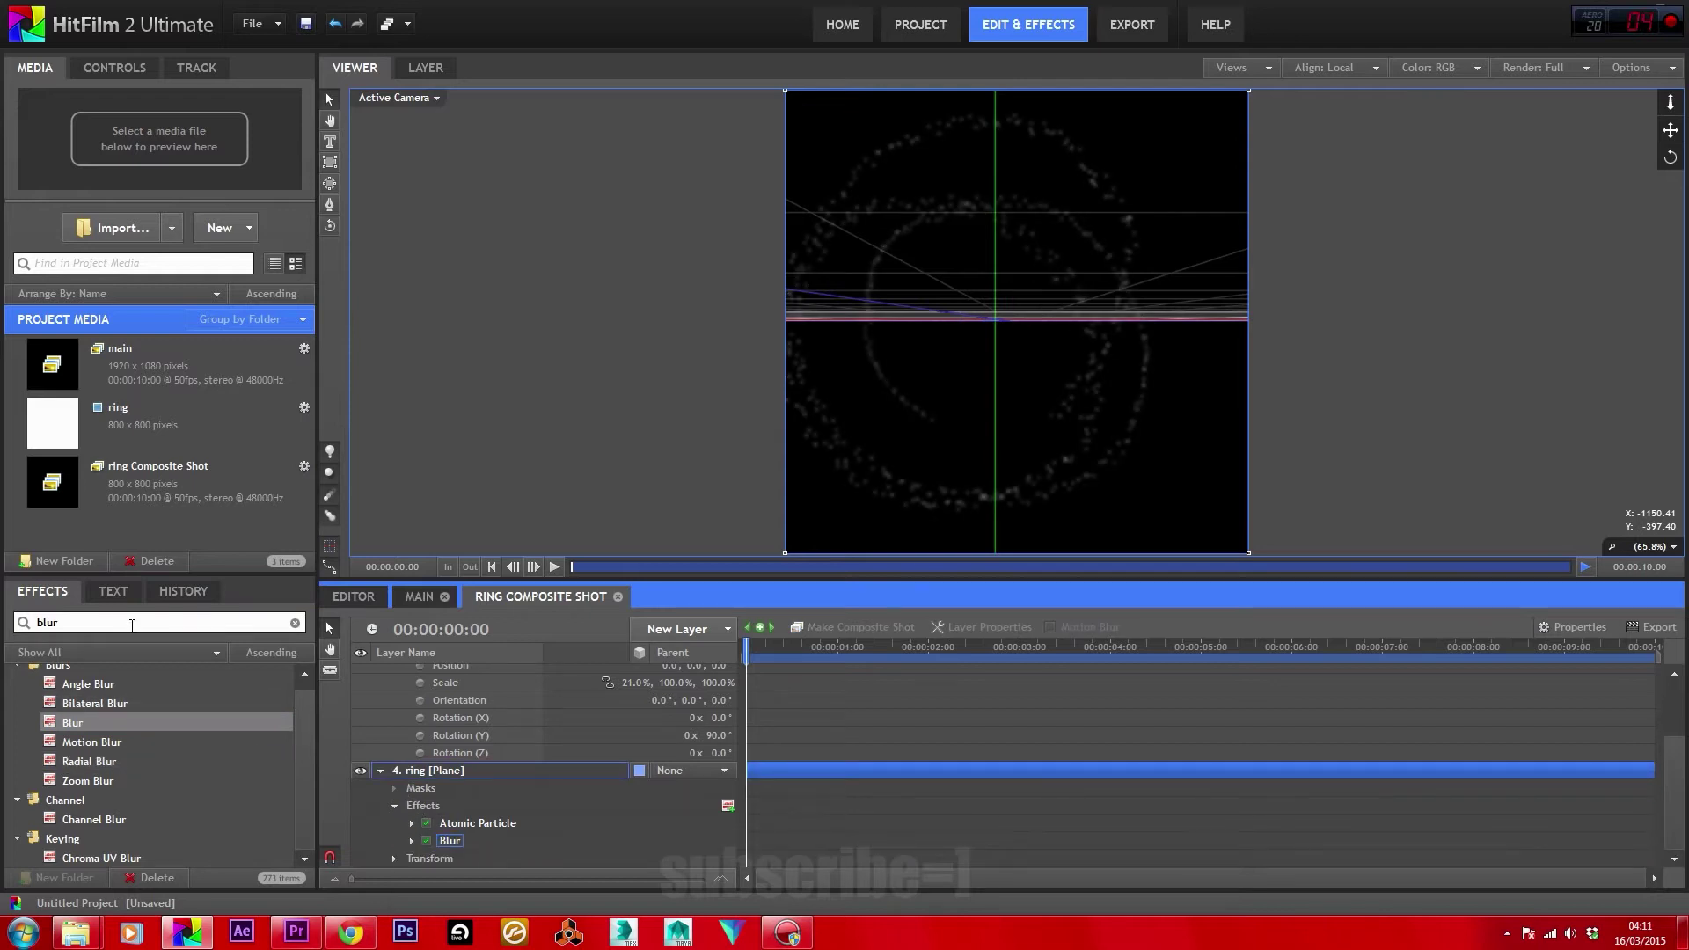
# Find the Caustics effect and apply it to the ring plane below Blur.
pyautogui.moveTo(86, 623); pyautogui.dragTo(2, 638)
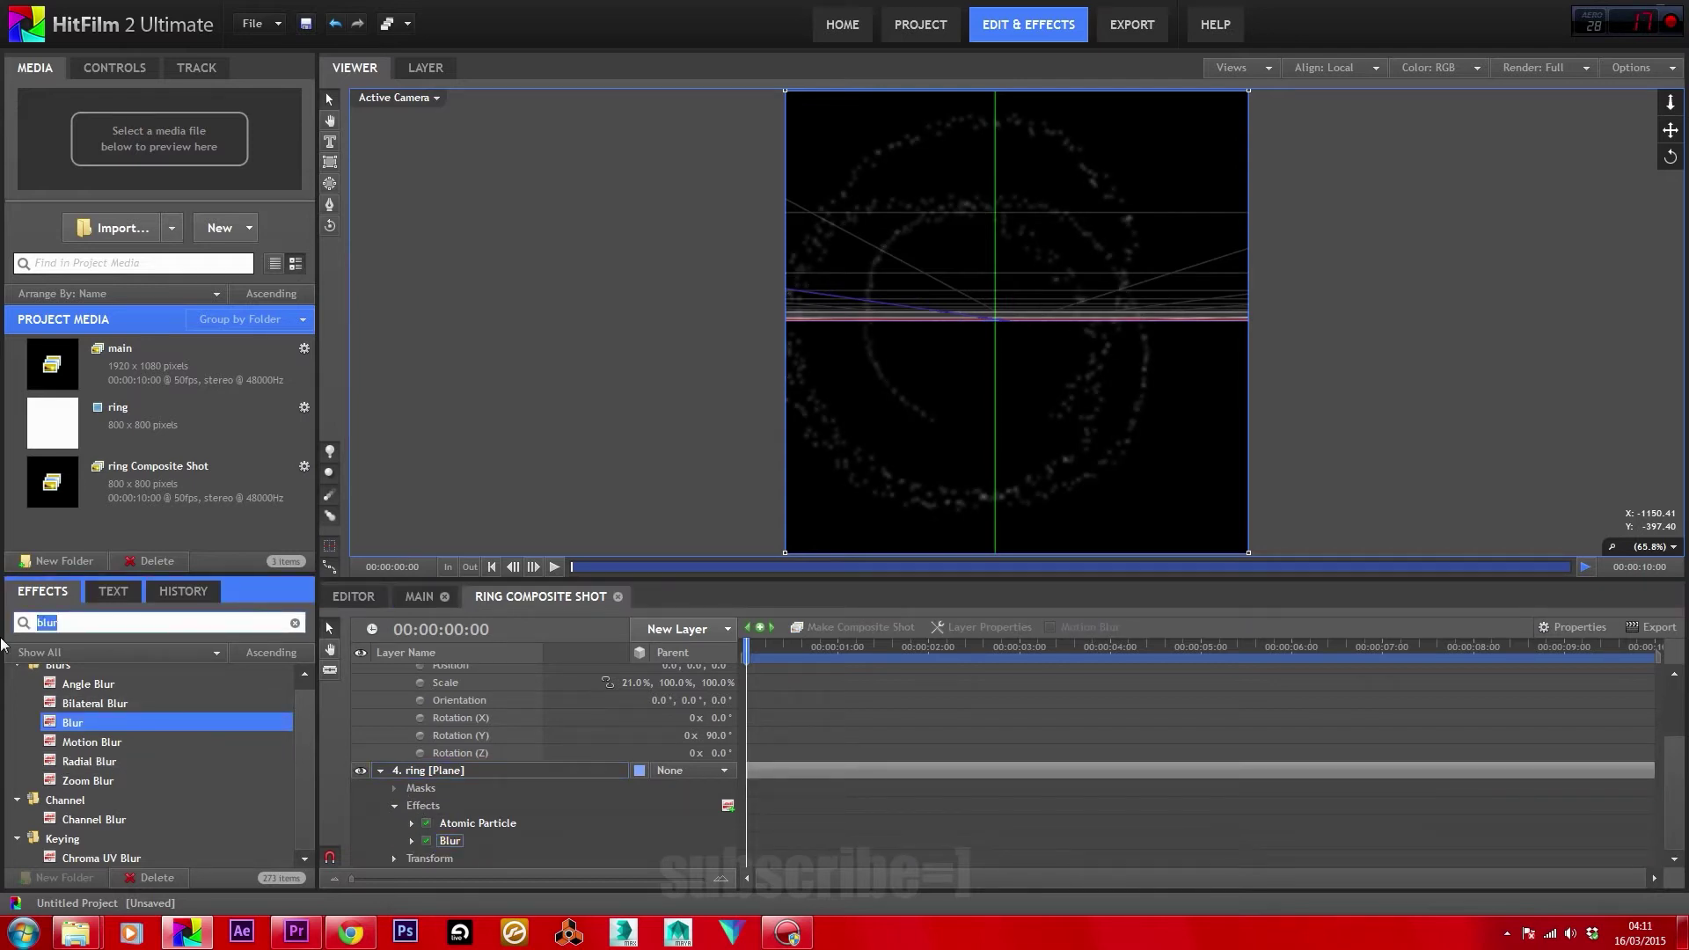
pyautogui.write('caus')
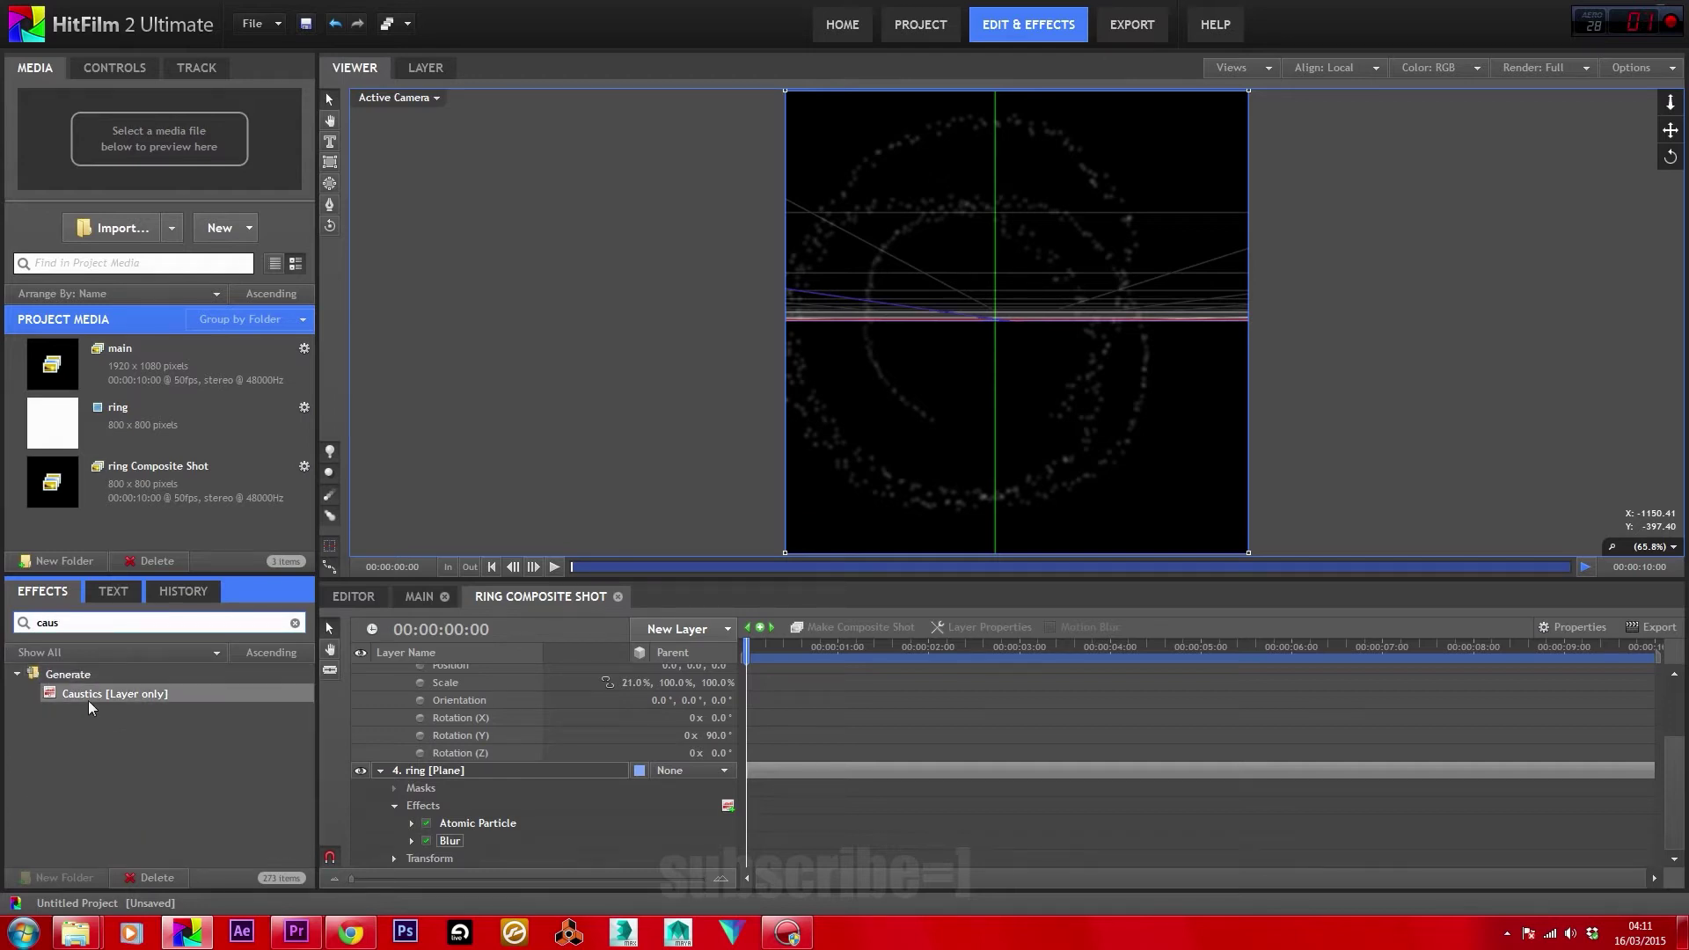
pyautogui.moveTo(88, 694); pyautogui.dragTo(477, 858)
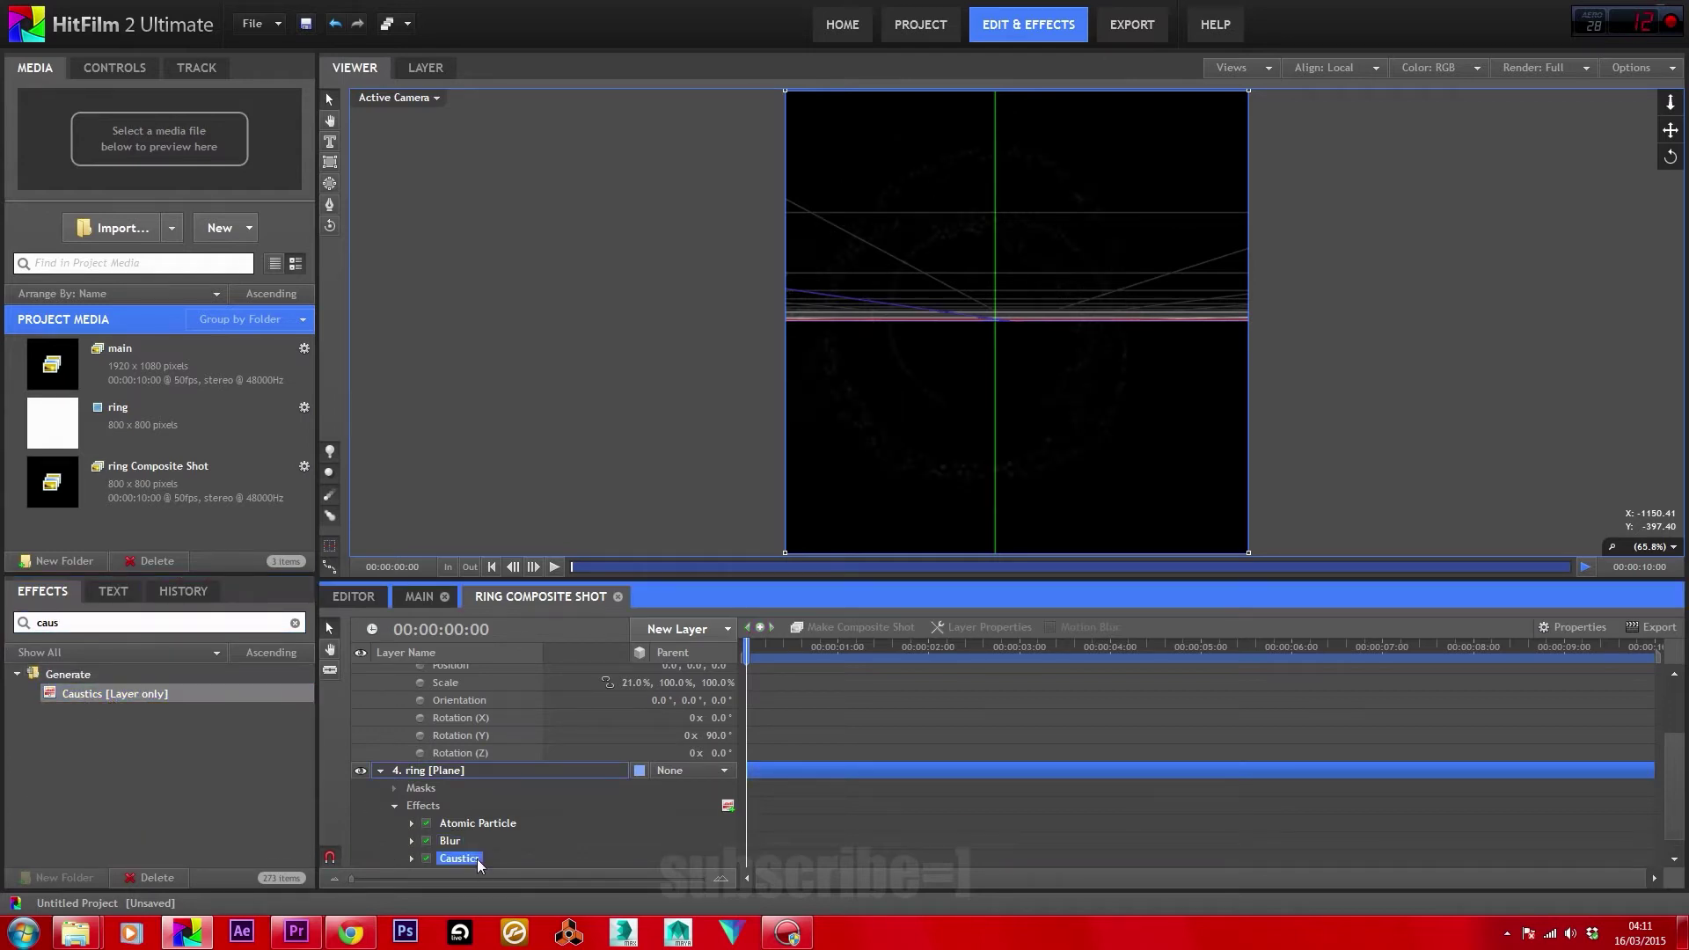
# Set the Caustics Refractive Index to 4.00 and Depth to 40.
pyautogui.click(411, 858)
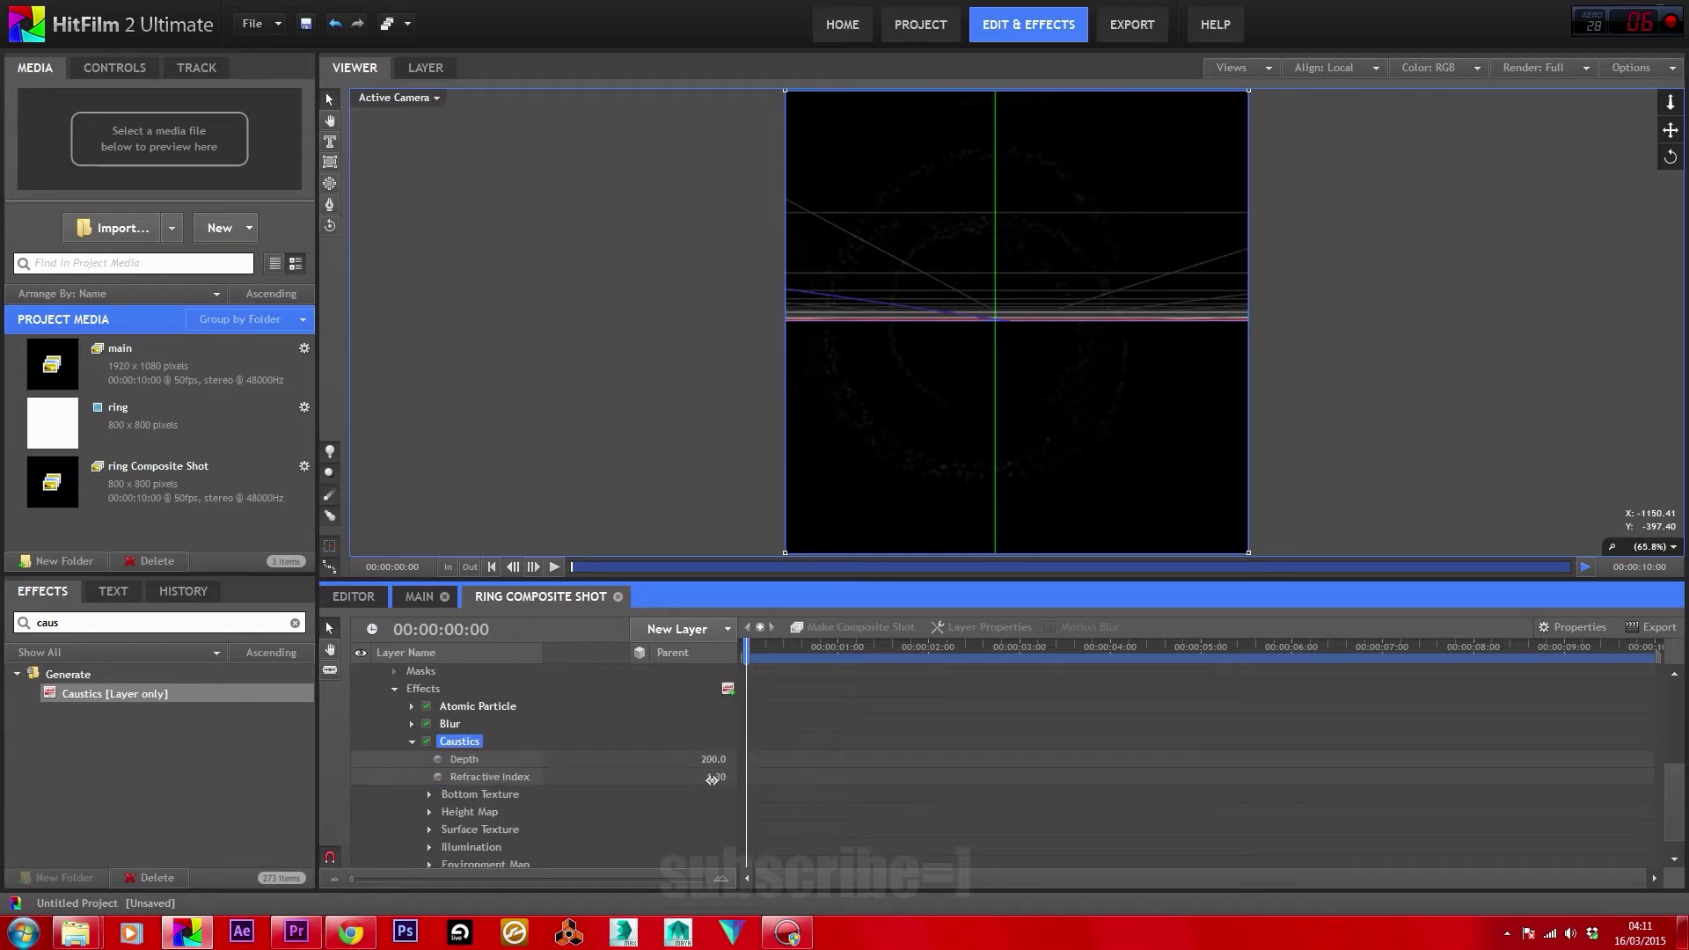
pyautogui.moveTo(711, 779); pyautogui.dragTo(991, 781)
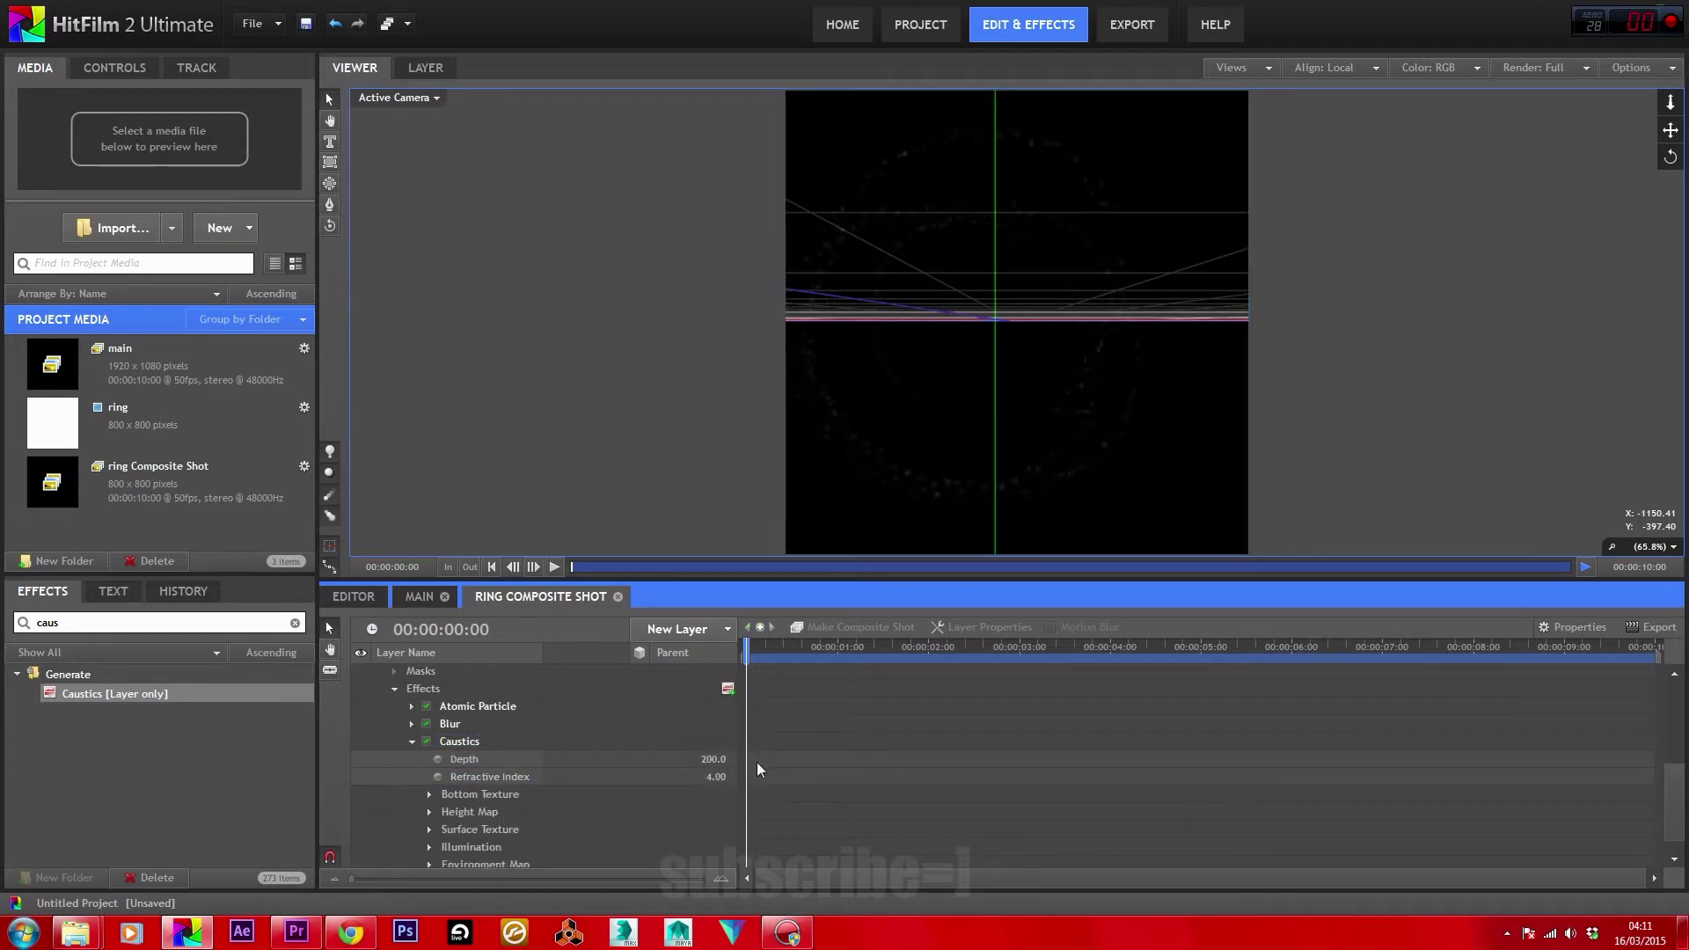
pyautogui.click(712, 763)
pyautogui.write('40')
pyautogui.press('Return')
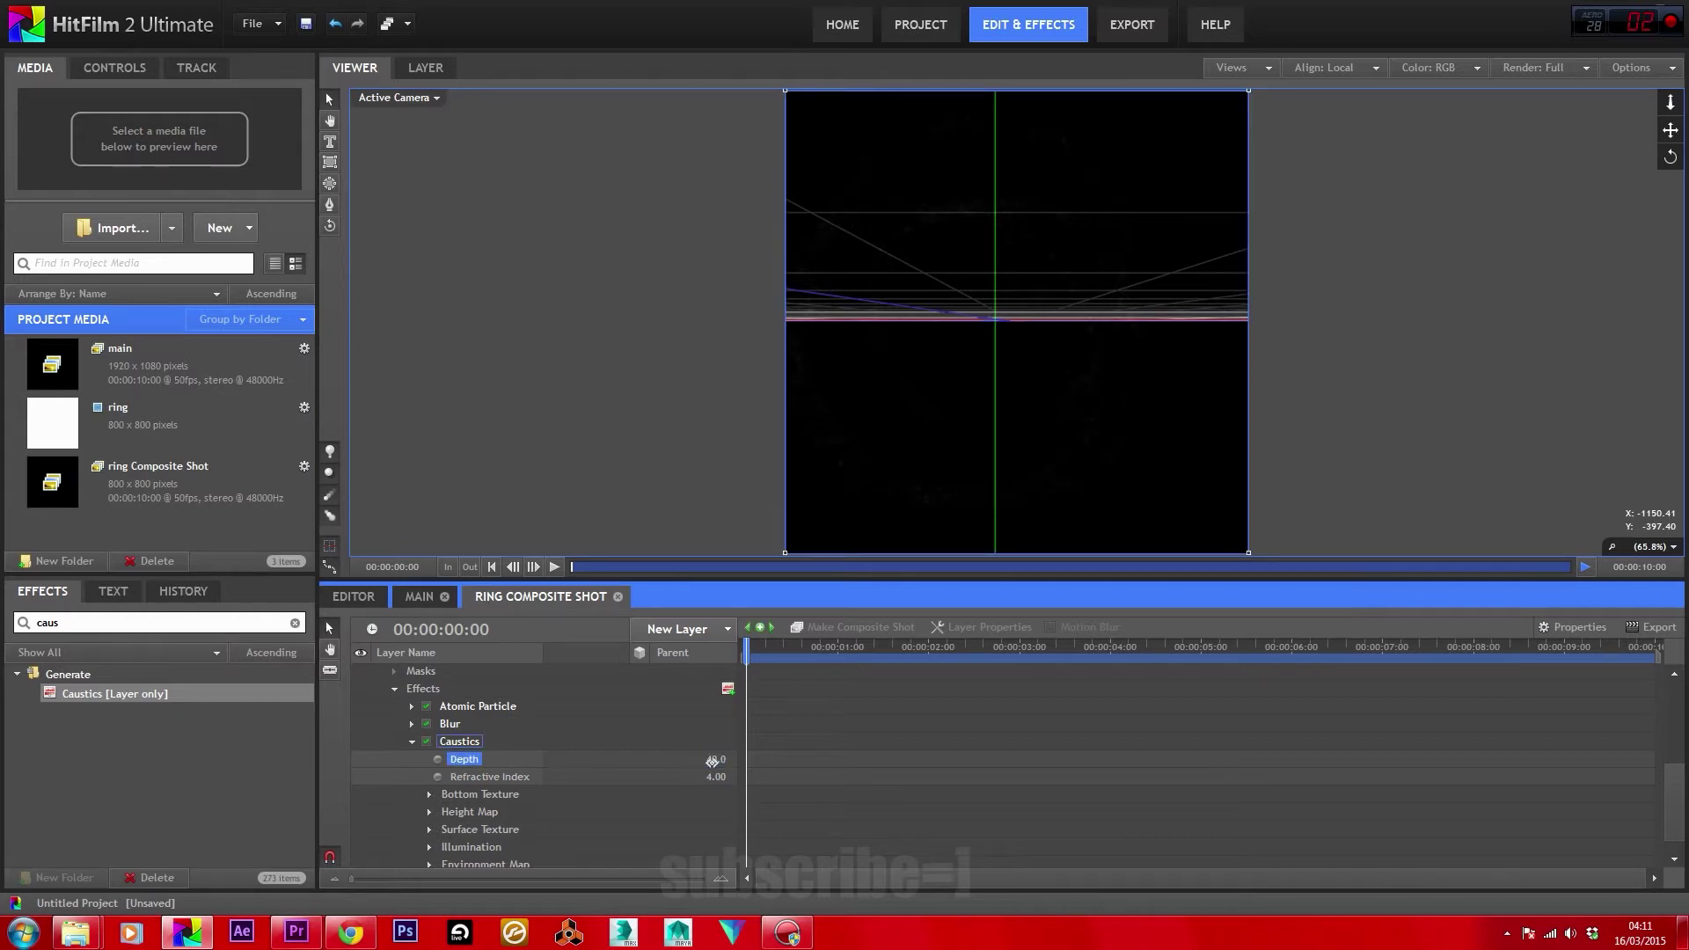
# In the Atomic Particle's Particle Appearance, set Opacity Random to 0 and Size to 10.
pyautogui.click(411, 707)
pyautogui.scroll(-5, 444, 744)
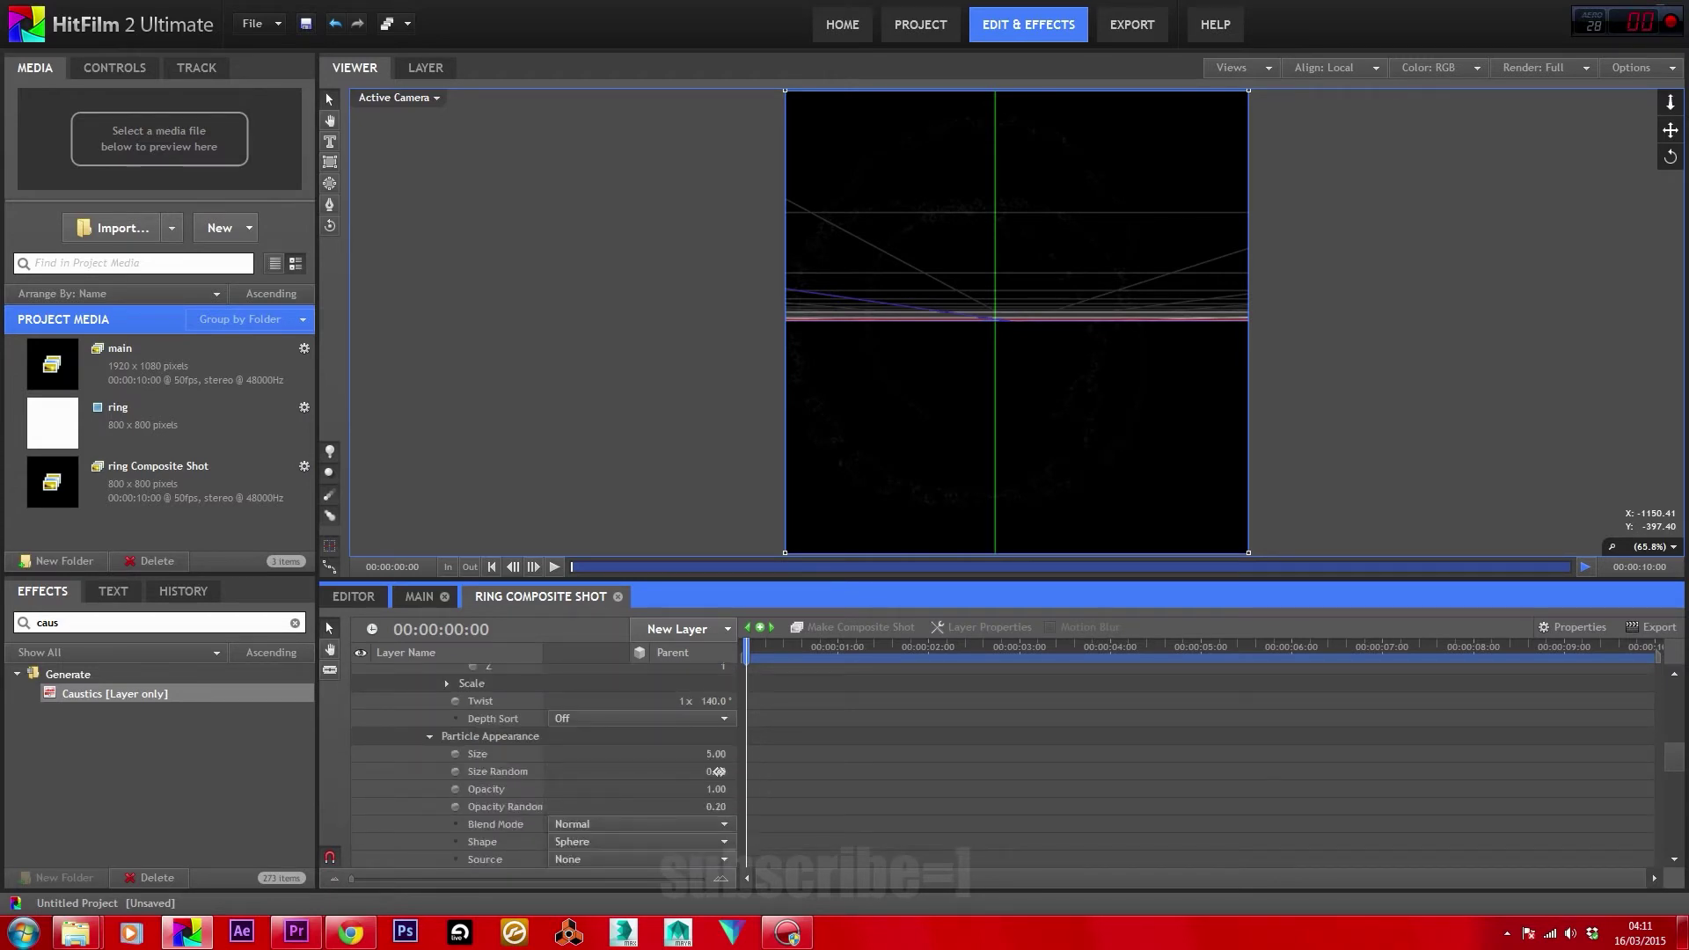
pyautogui.click(719, 772)
pyautogui.press('Return')
pyautogui.click(709, 806)
pyautogui.write('0')
pyautogui.press('Return')
pyautogui.click(709, 754)
pyautogui.write('10')
pyautogui.press('Return')
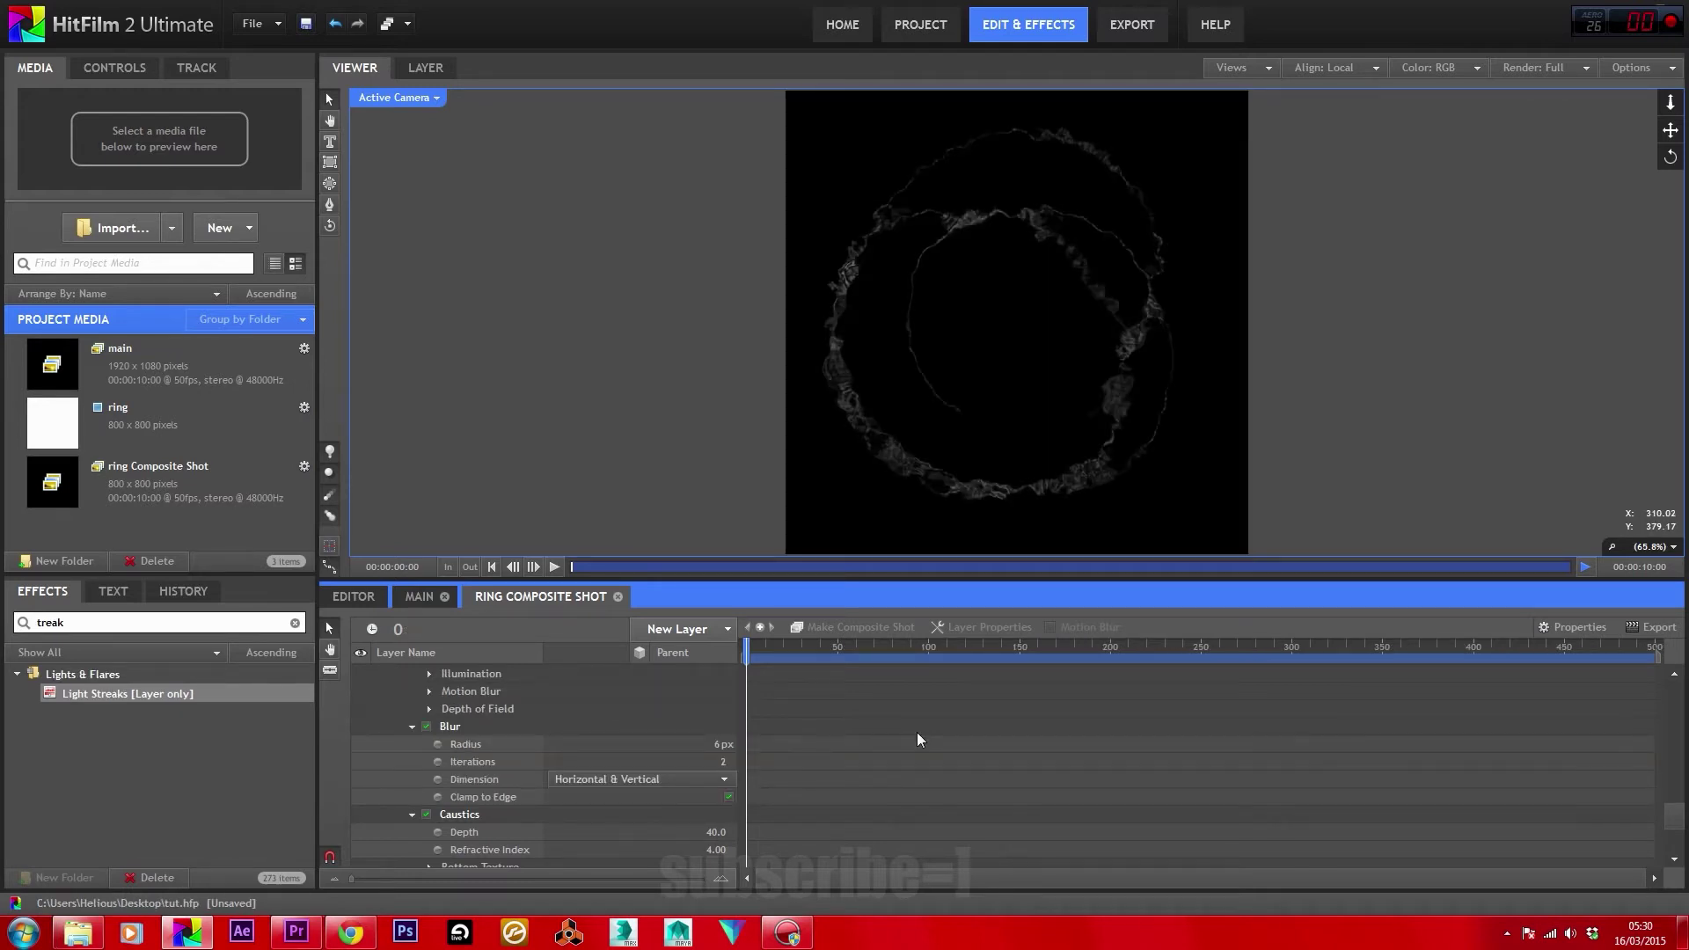
# Set the Caustics Height Map's Wave Height to 10 and reduce the Atomic Particle's Fractal Wavelength to 10.2%.
pyautogui.scroll(-5, 914, 735)
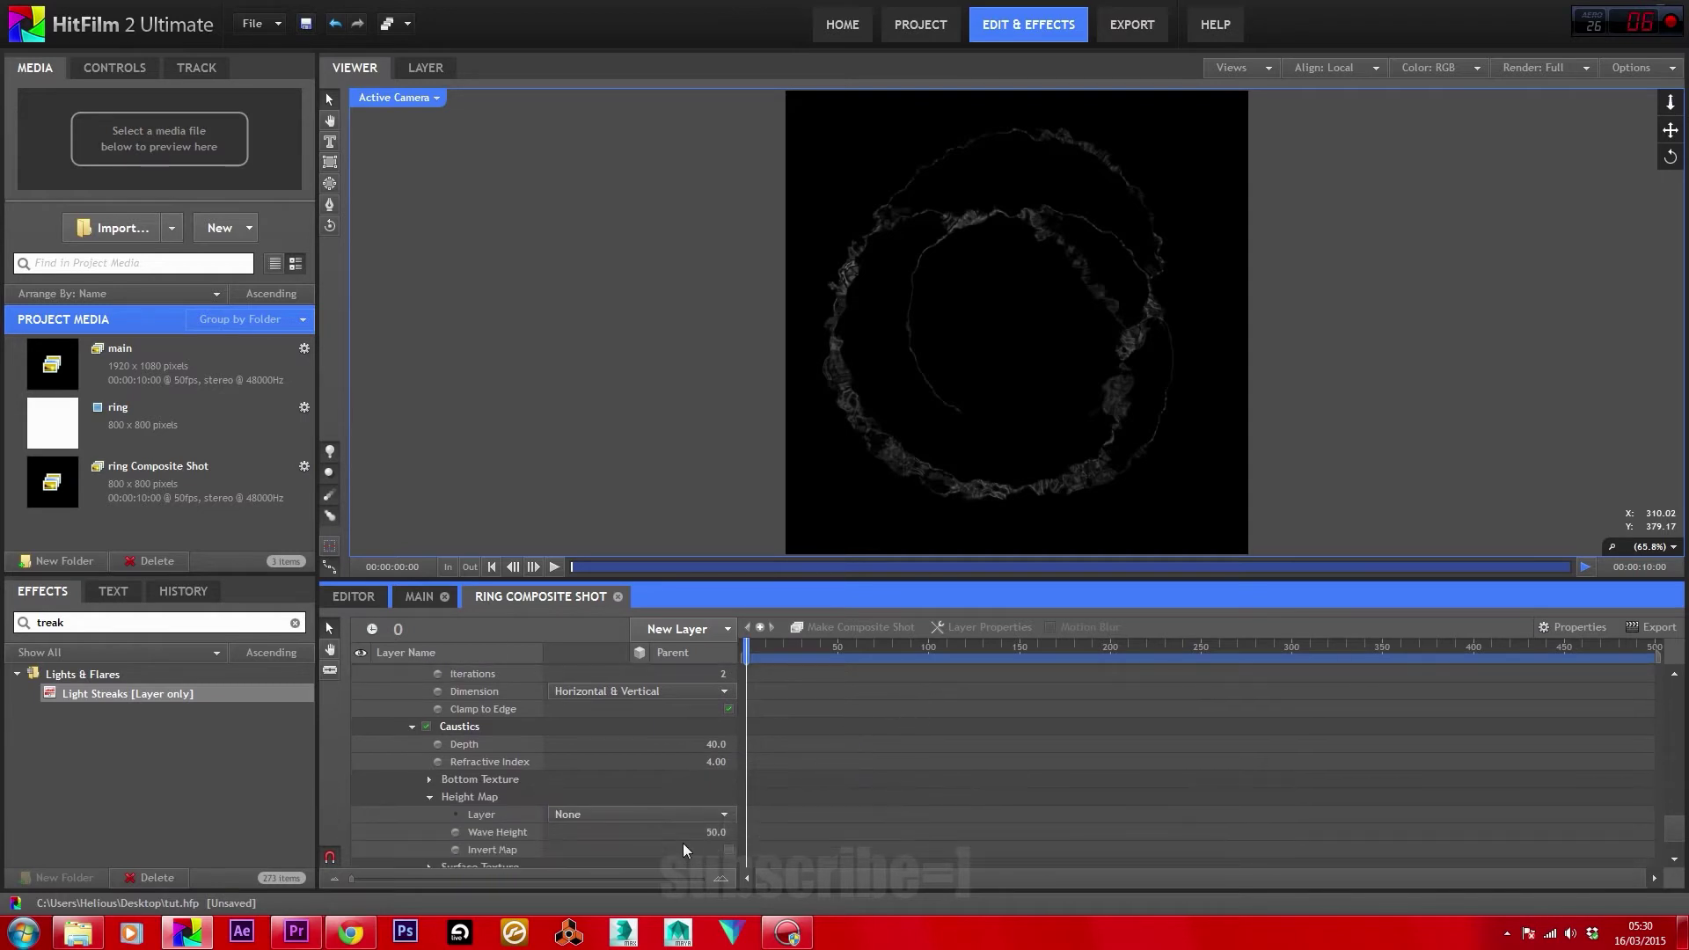
pyautogui.click(723, 830)
pyautogui.write('10')
pyautogui.press('Return')
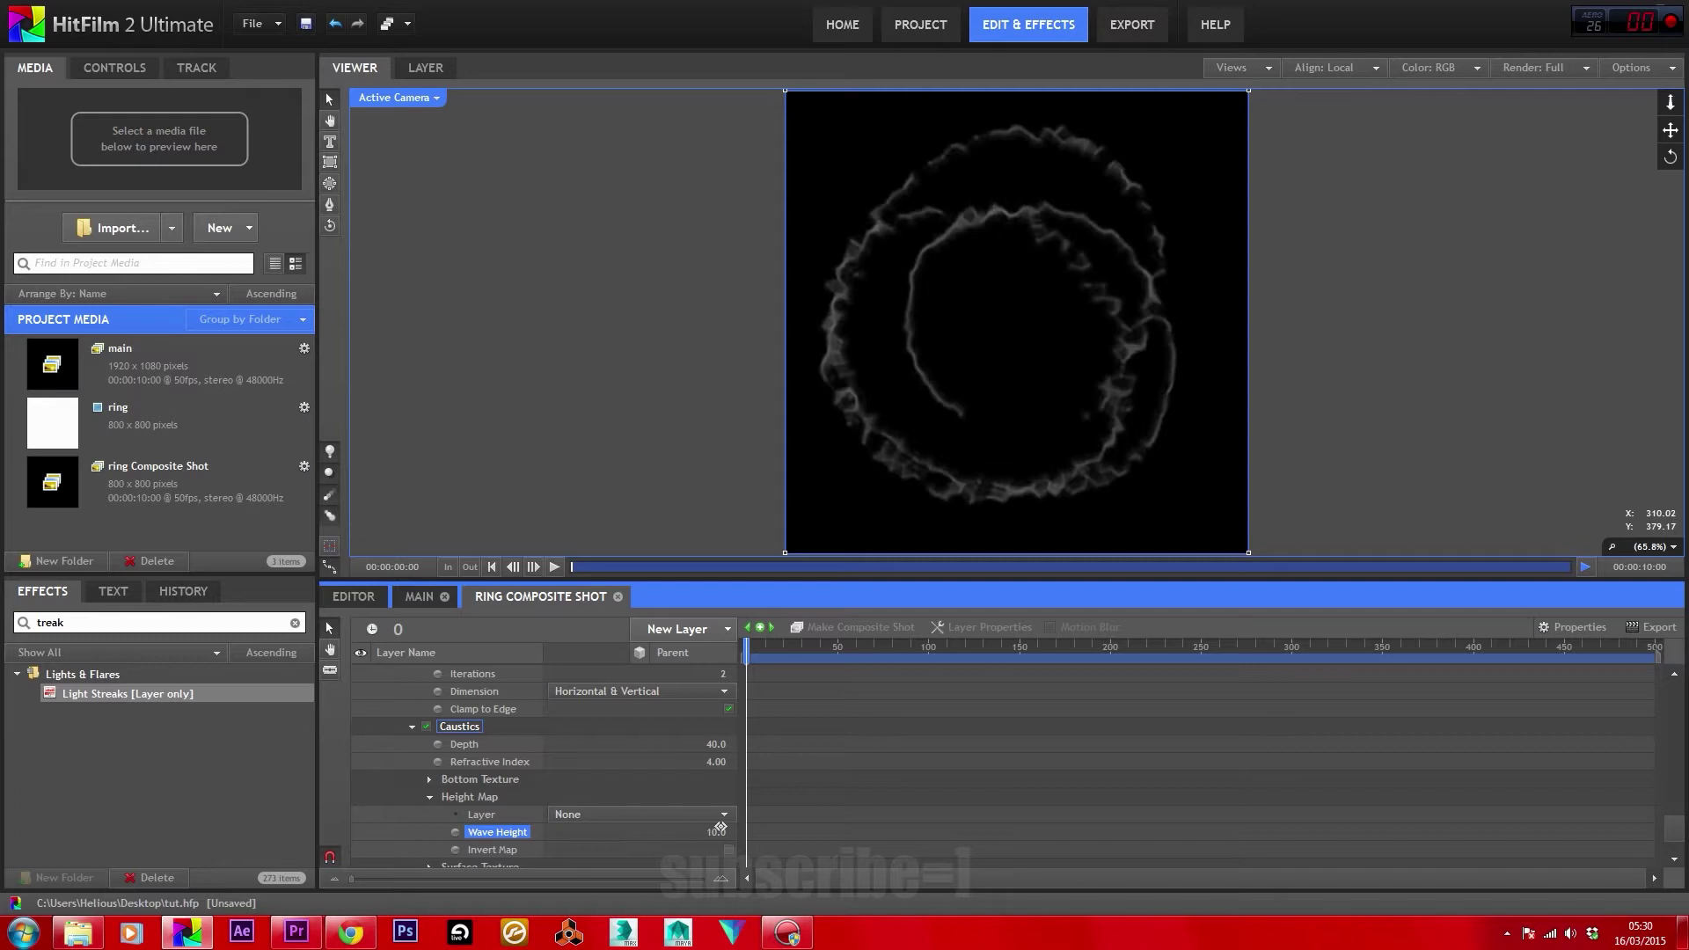
pyautogui.scroll(10, 802, 814)
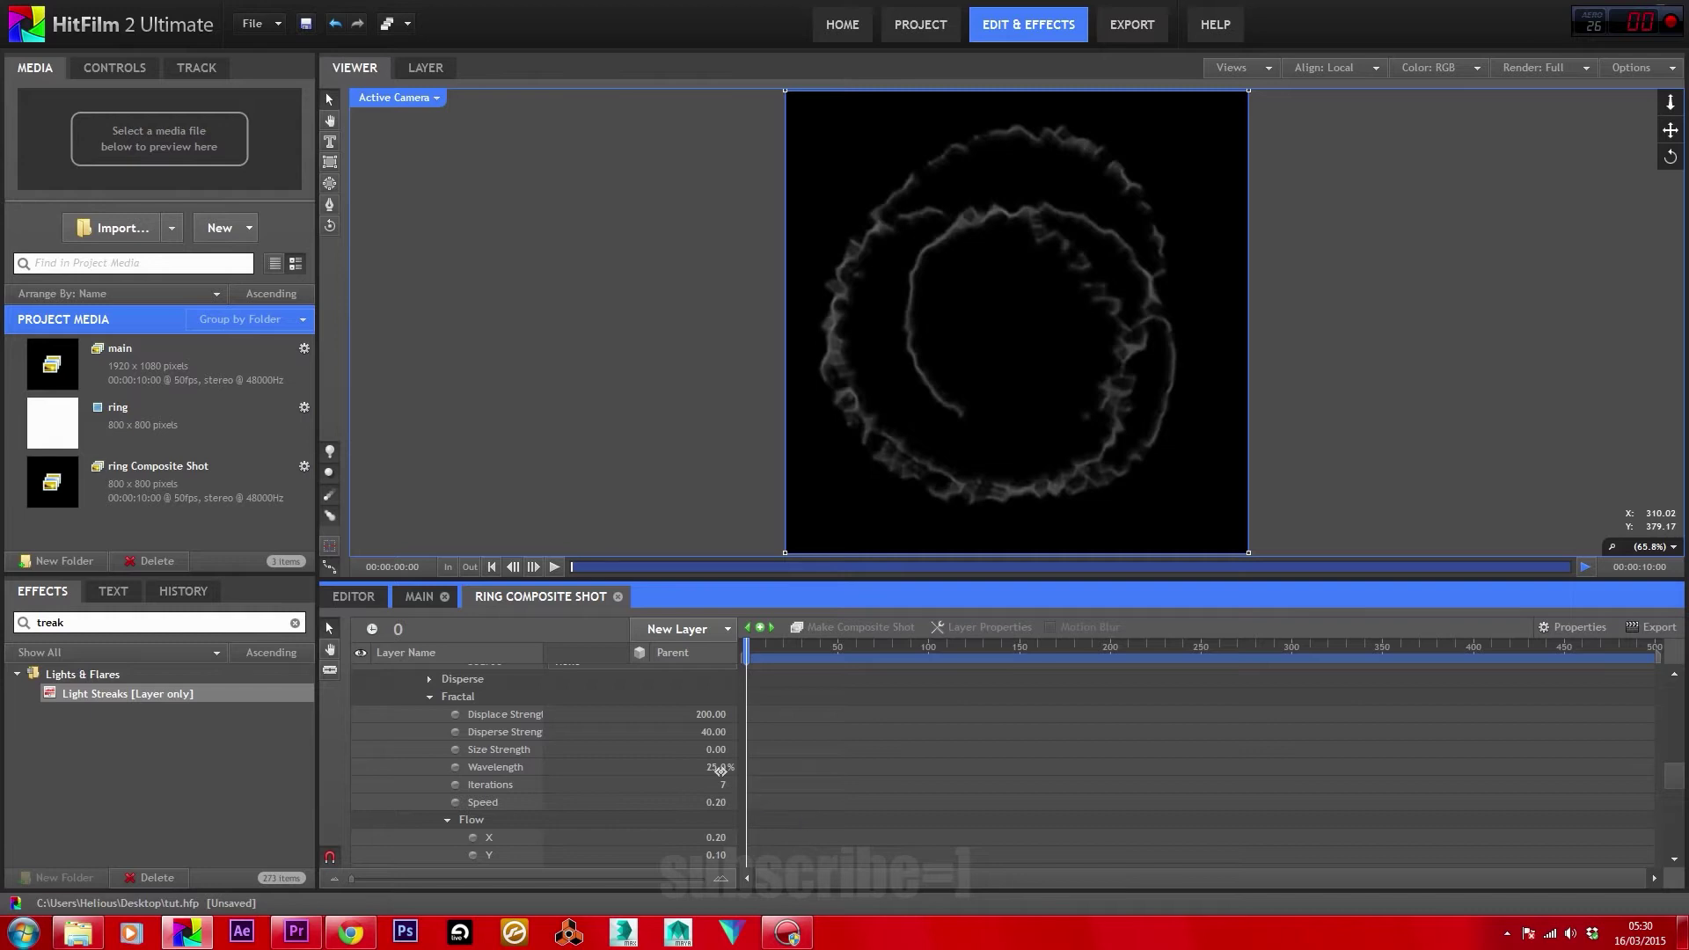
pyautogui.moveTo(720, 769); pyautogui.dragTo(590, 769)
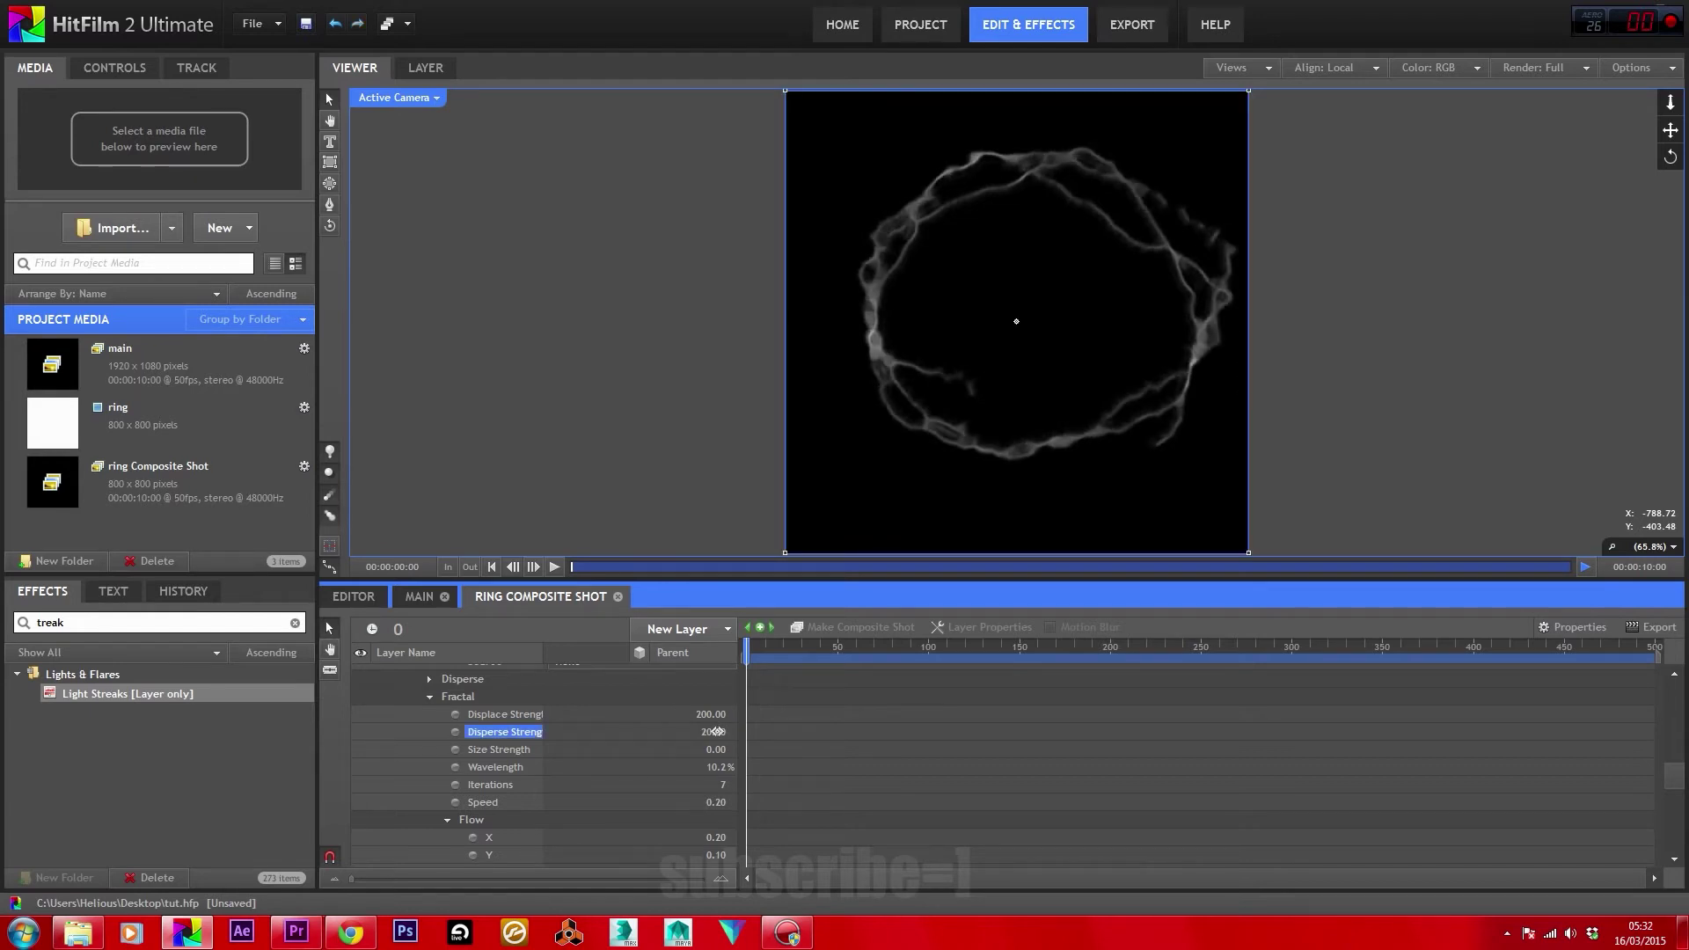
# Add a second grade layer to the ring composite shot and apply the Gamma effect to it.
pyautogui.click(697, 630)
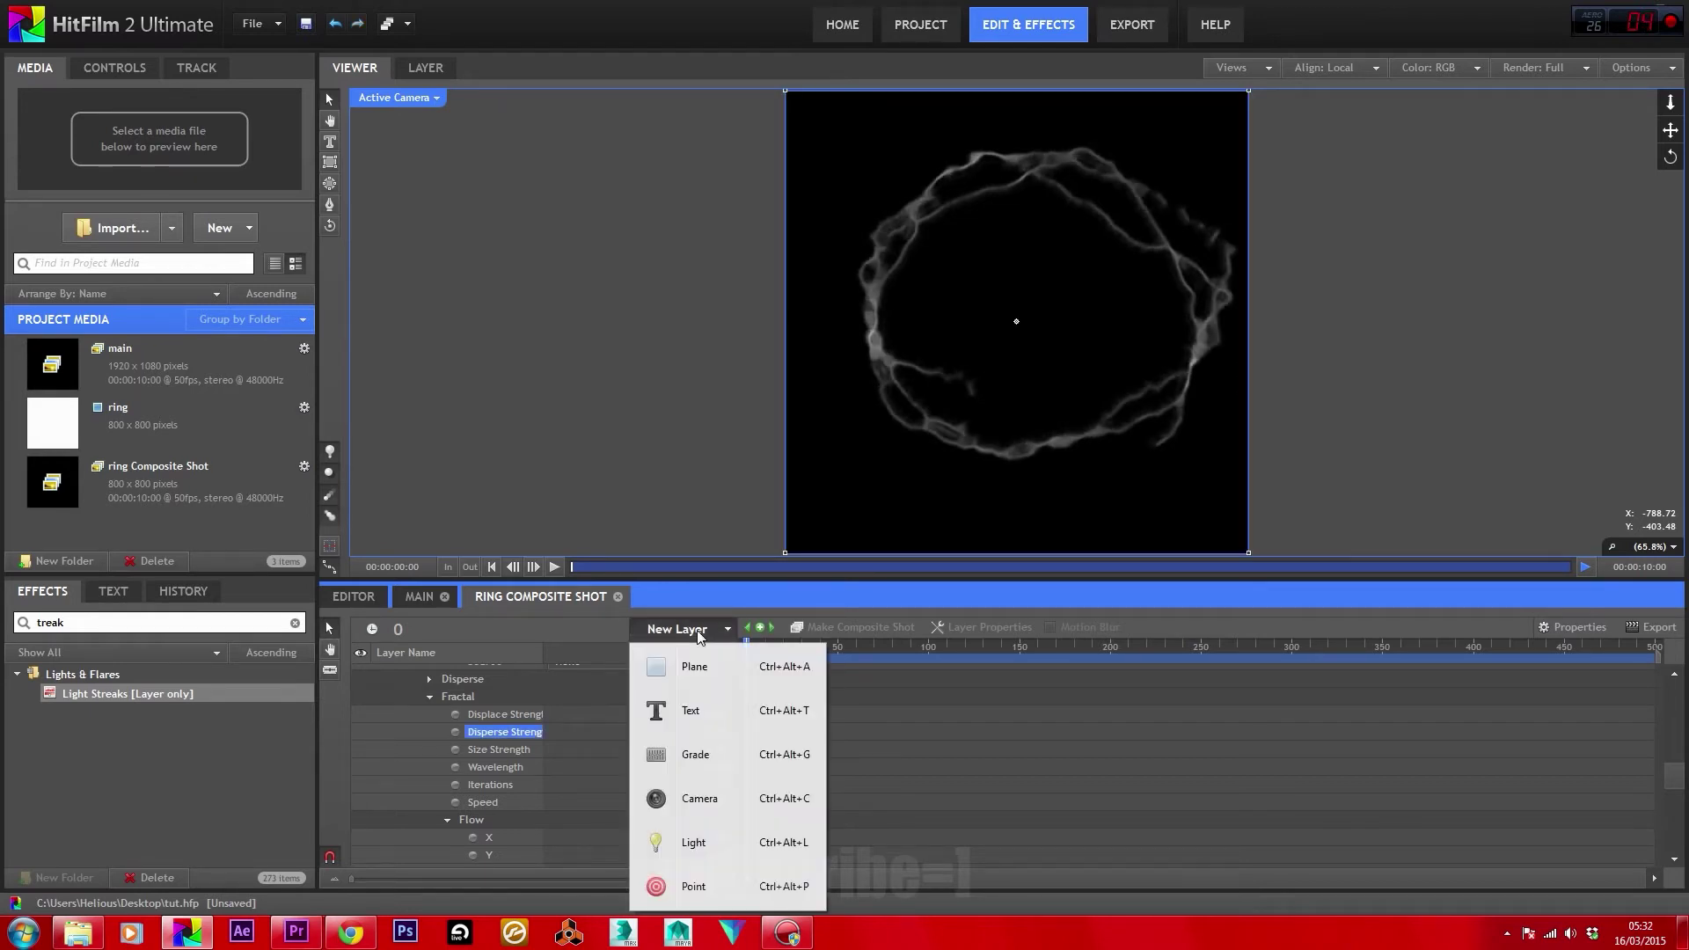
pyautogui.click(729, 751)
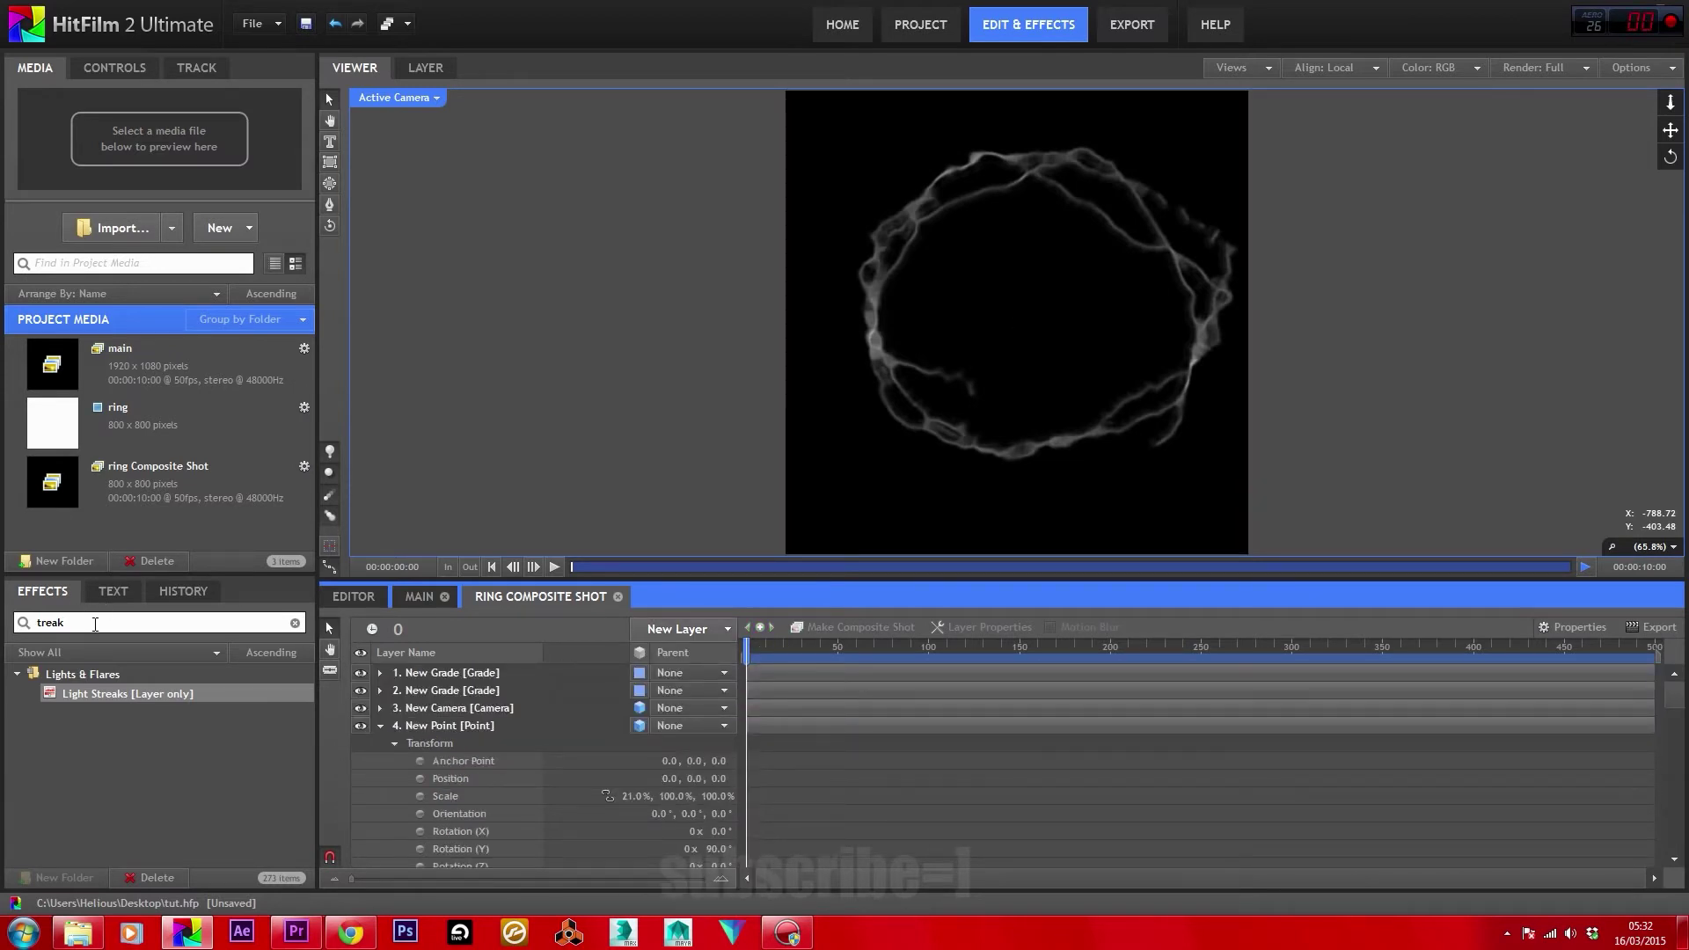
pyautogui.moveTo(69, 622); pyautogui.dragTo(3, 622)
pyautogui.write('gam')
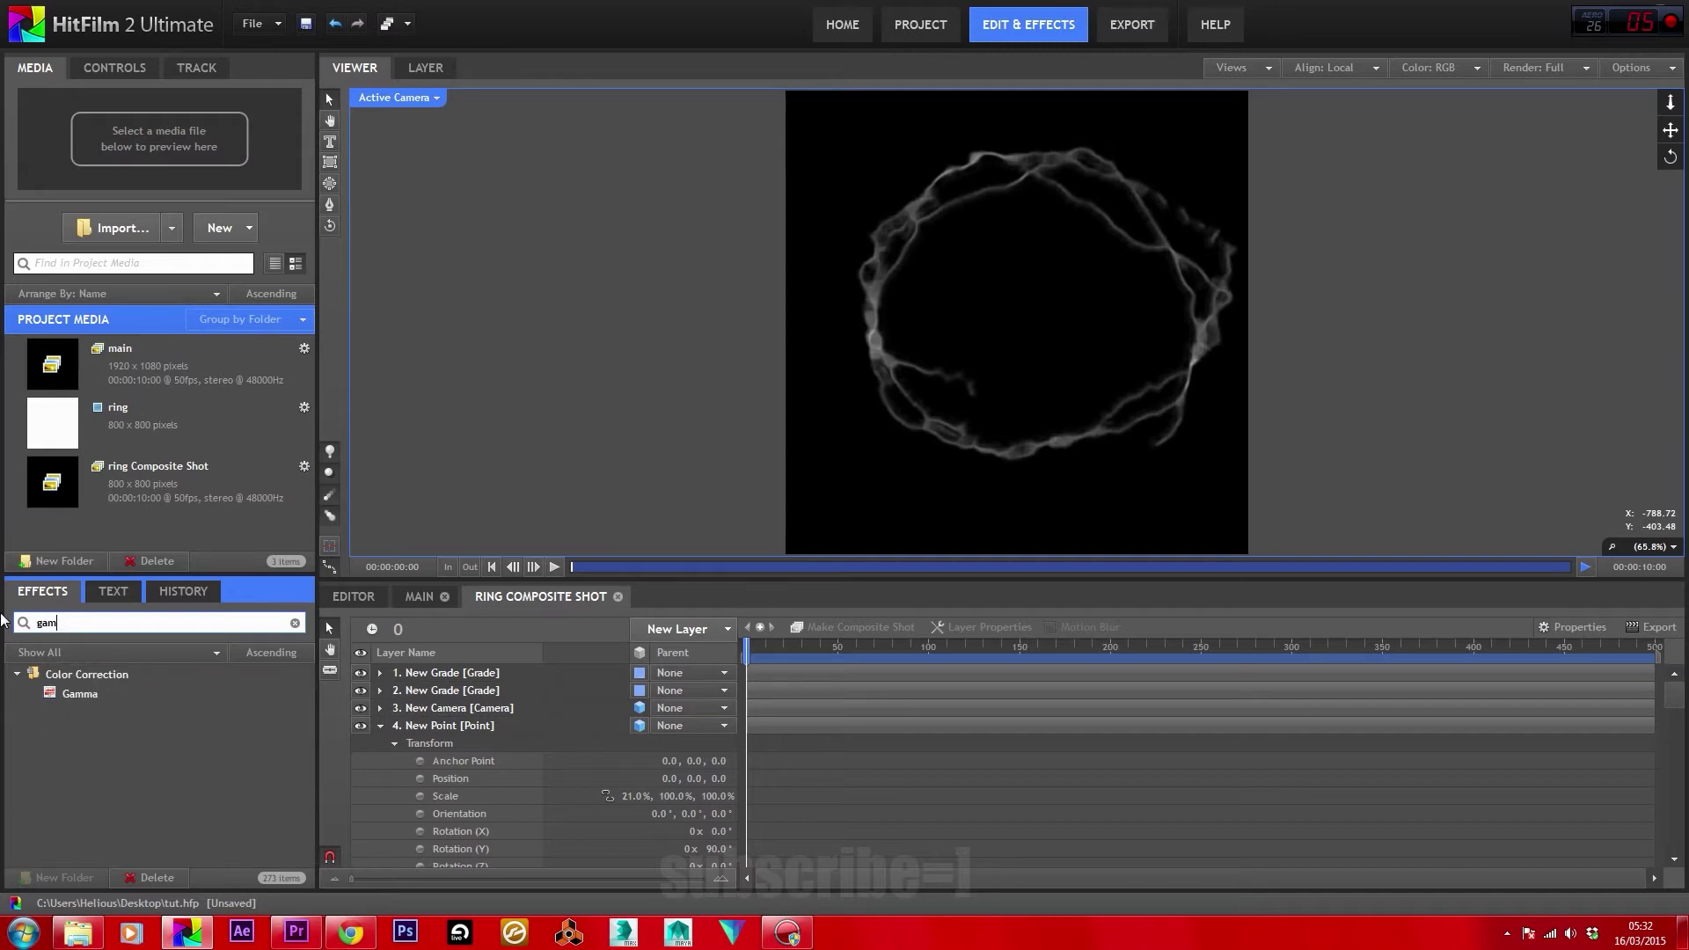
pyautogui.moveTo(79, 700); pyautogui.dragTo(401, 668)
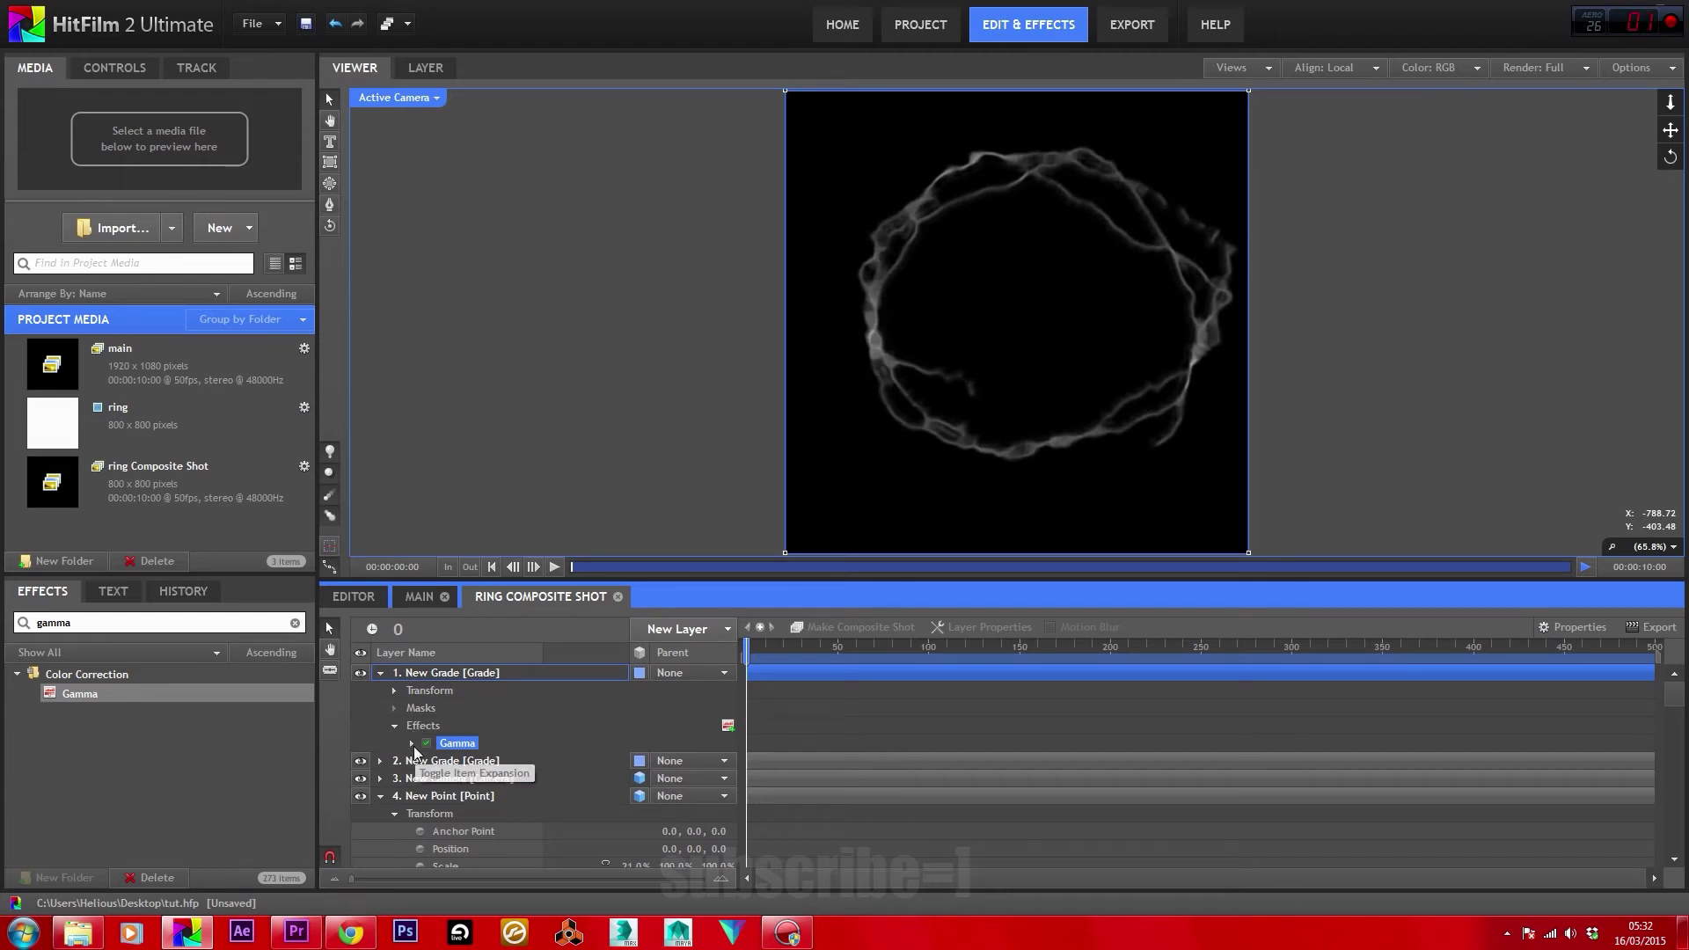
# Tint the ring by setting Red Gamma to 0.4, Green Gamma to 0.6 and Blue Gamma to 0.8.
pyautogui.click(413, 744)
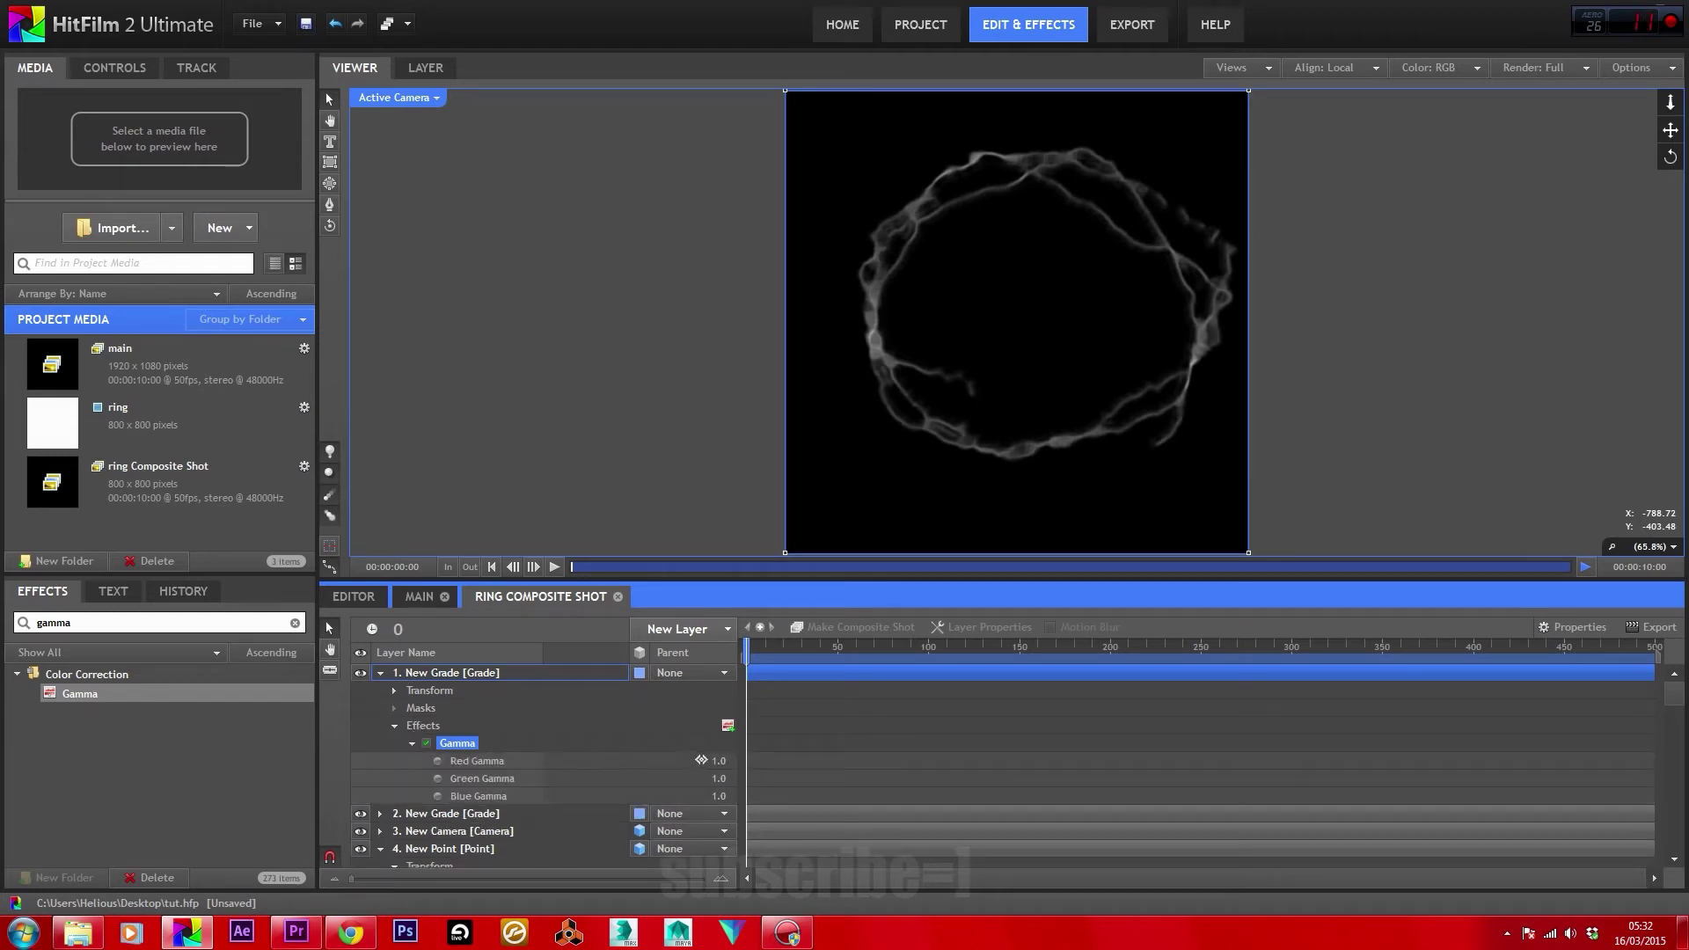
pyautogui.moveTo(719, 760); pyautogui.dragTo(711, 760)
pyautogui.moveTo(719, 795); pyautogui.dragTo(709, 795)
pyautogui.moveTo(718, 778); pyautogui.dragTo(714, 777)
pyautogui.moveTo(718, 761)
pyautogui.mouseDown()
pyautogui.moveTo(726, 796)
pyautogui.moveTo(715, 760)
pyautogui.mouseUp()
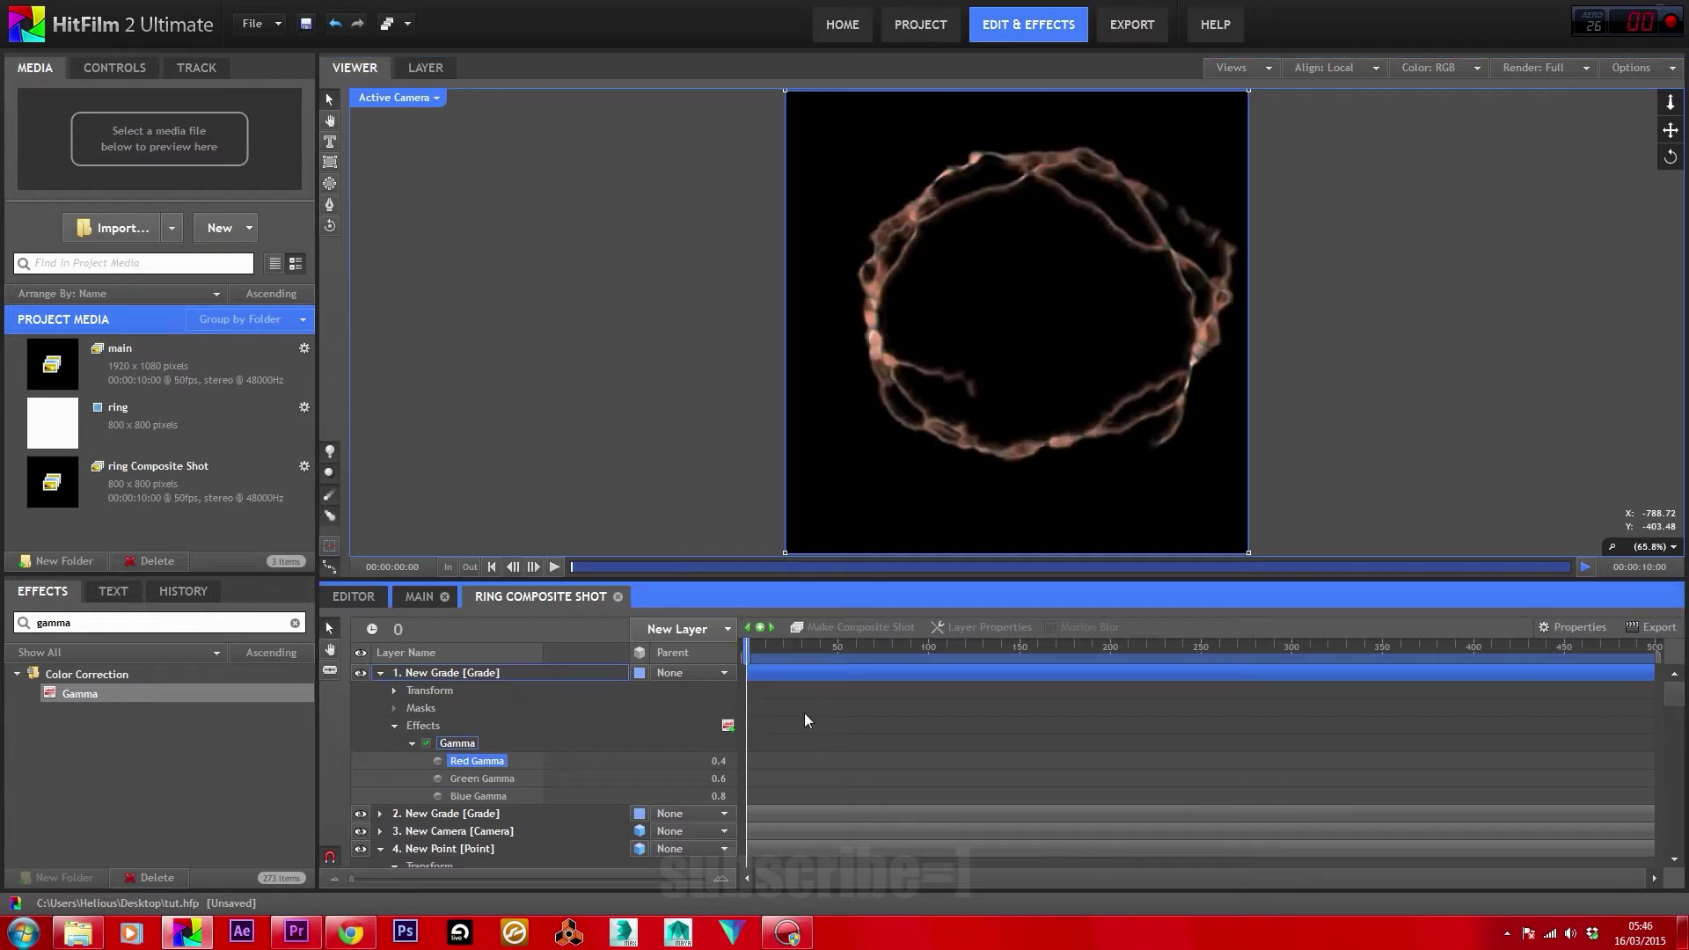
# Return to the main composite shot and hide the ring Composite Shot layer.
pyautogui.click(415, 603)
pyautogui.click(359, 672)
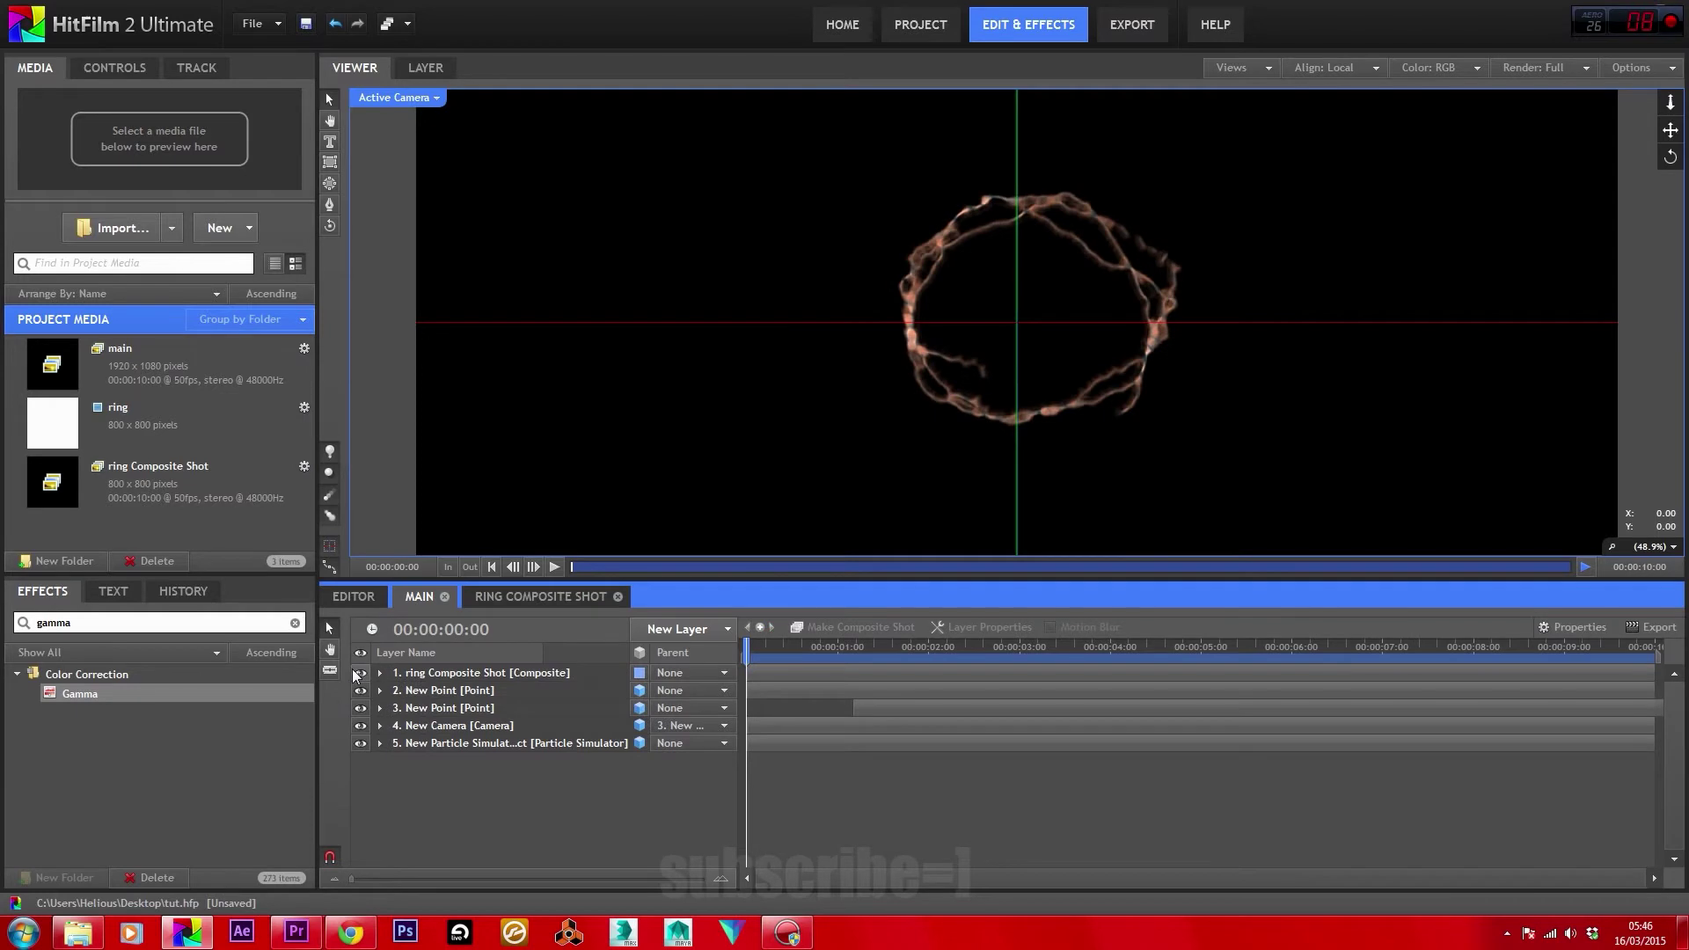
# Set the Particle System's appearance texture to Layer with ring Composite Shot as the source, and play back the scene.
pyautogui.click(379, 743)
pyautogui.scroll(-3, 383, 744)
pyautogui.scroll(-8, 383, 744)
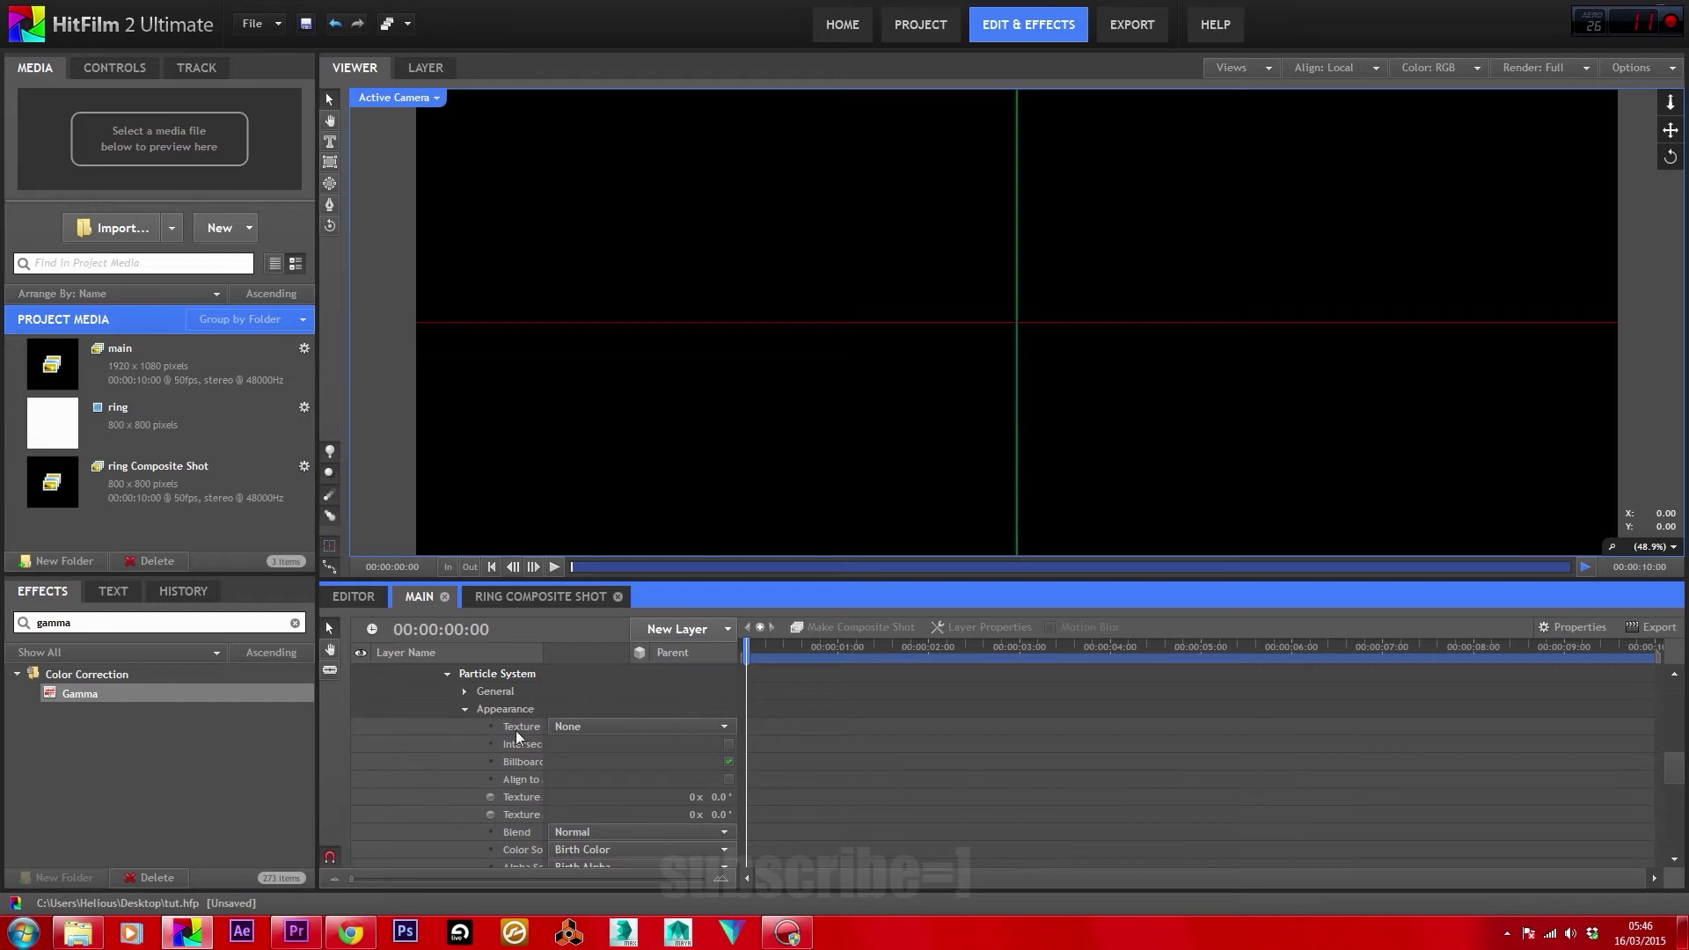
pyautogui.click(564, 725)
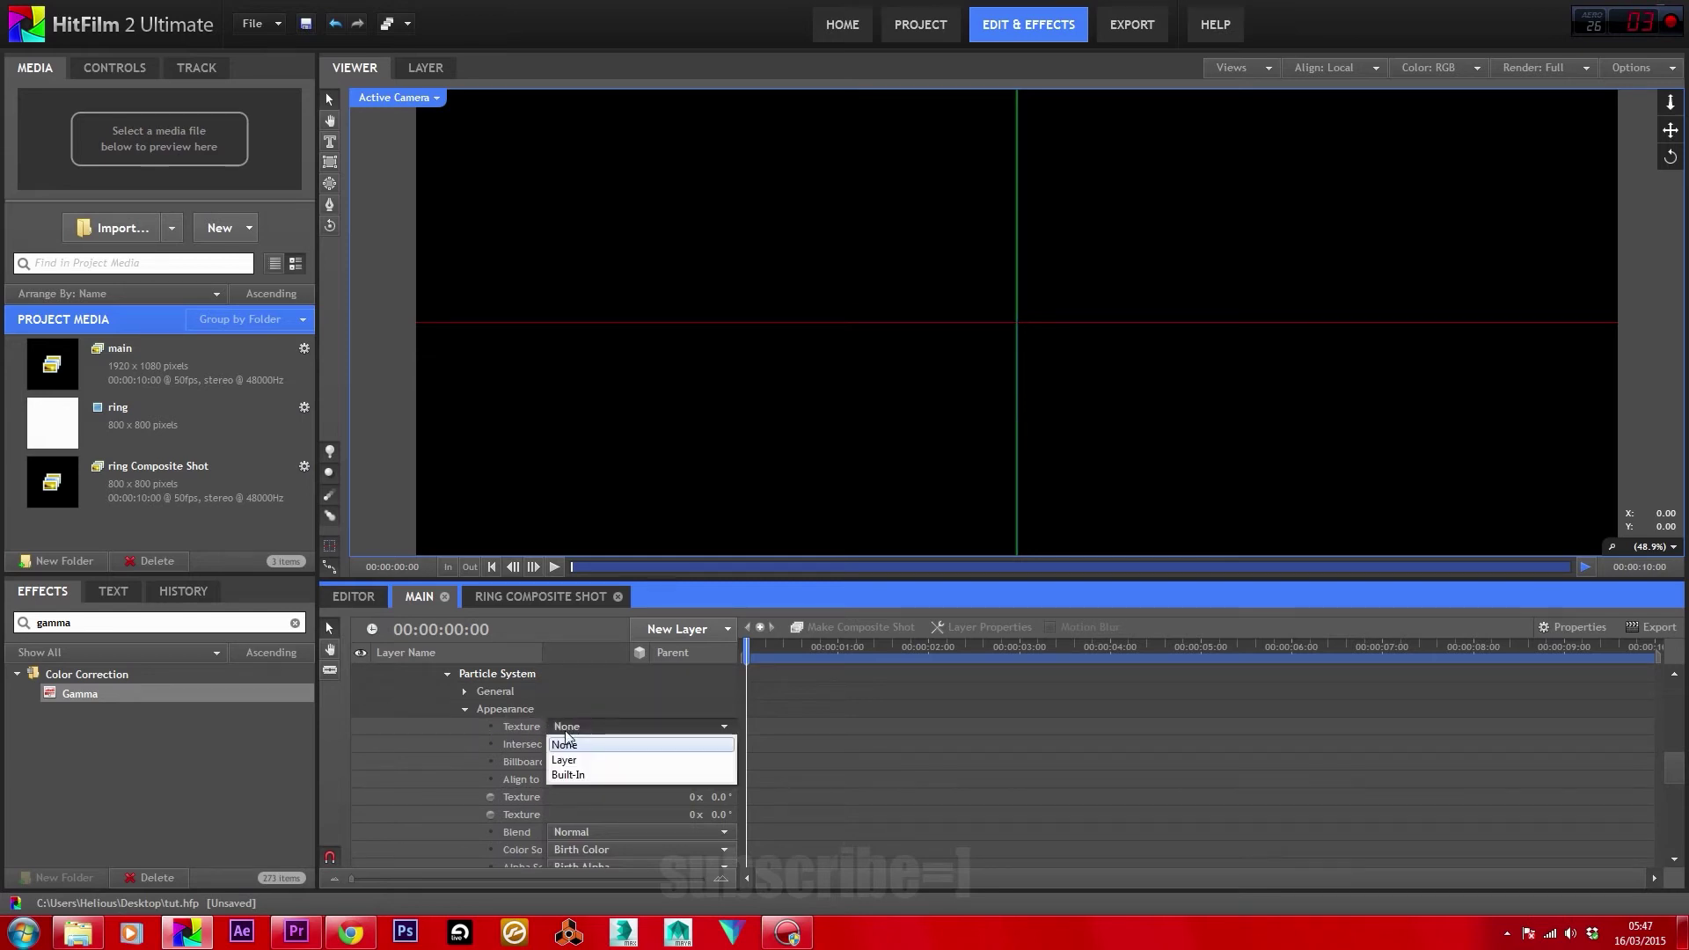
pyautogui.click(563, 760)
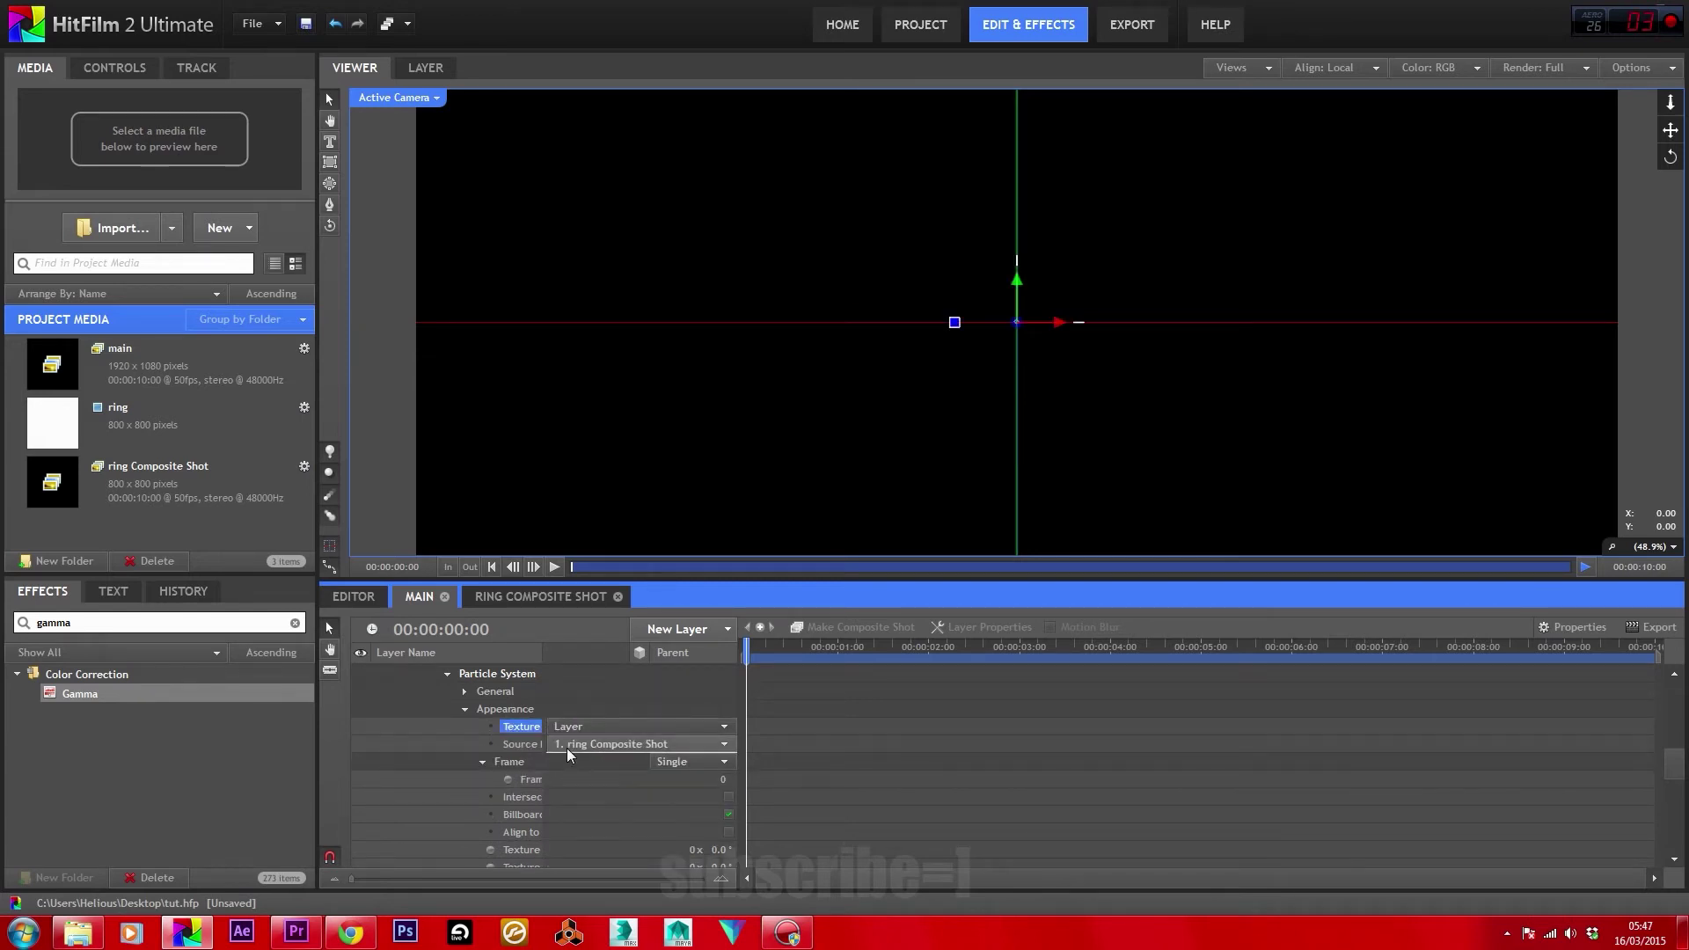
pyautogui.click(567, 748)
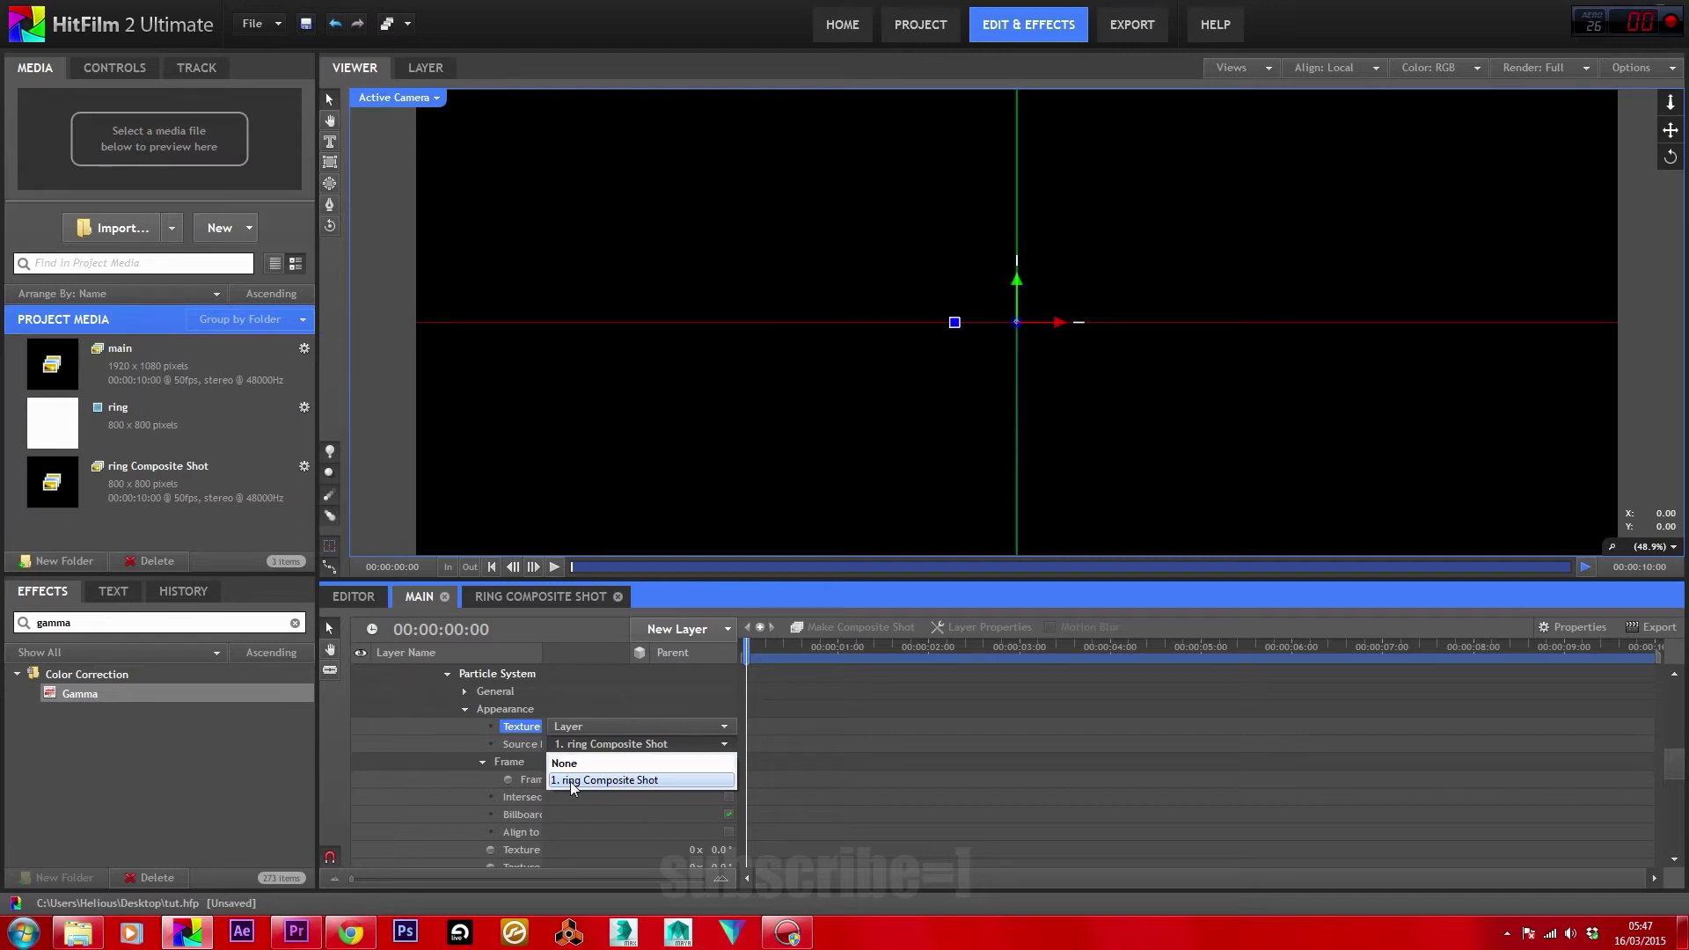
pyautogui.click(570, 781)
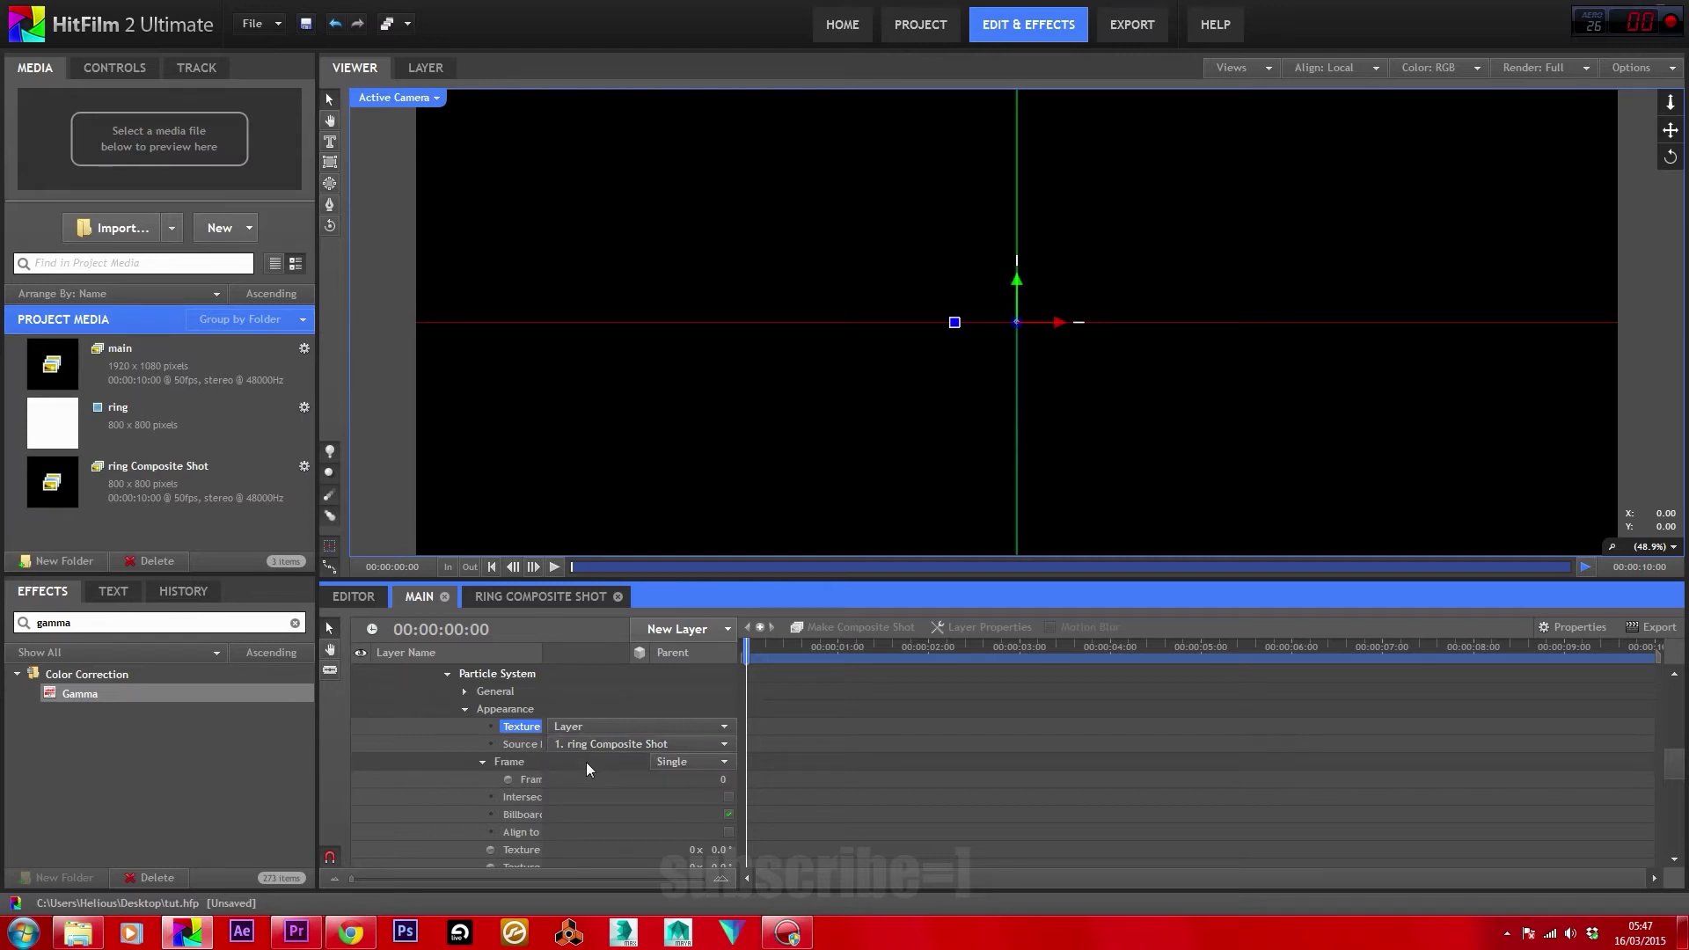
pyautogui.click(552, 567)
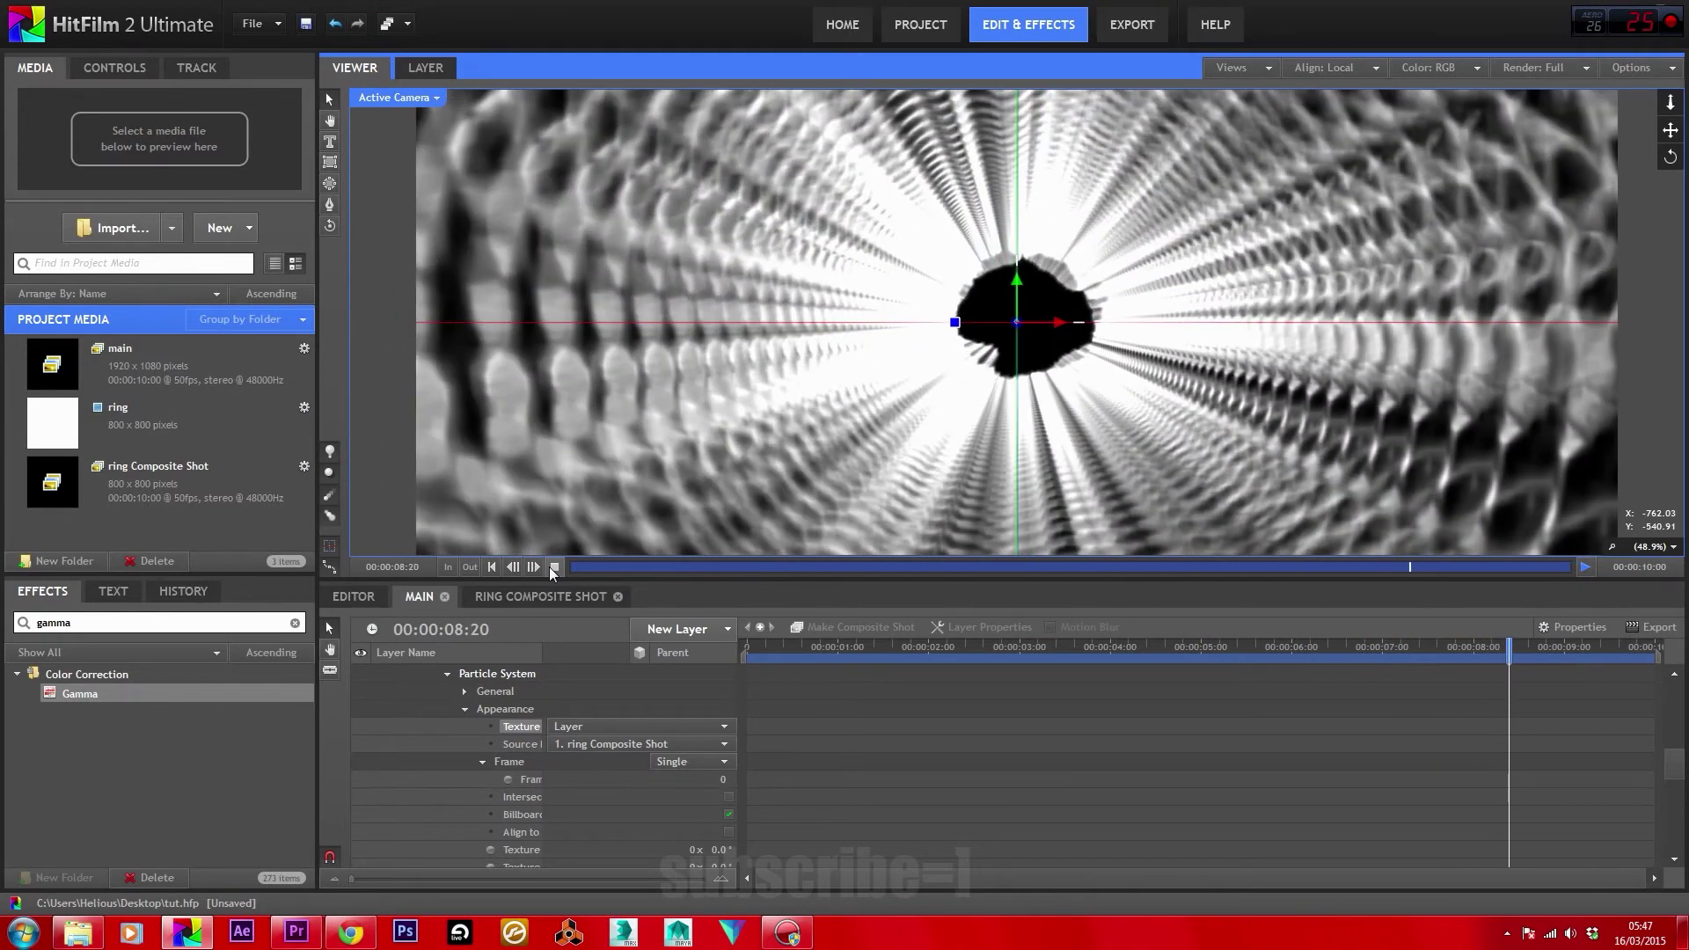
# Stop the playback and set the Particle System texture's Frame mode to Animated, revealing its frame settings.
pyautogui.click(554, 566)
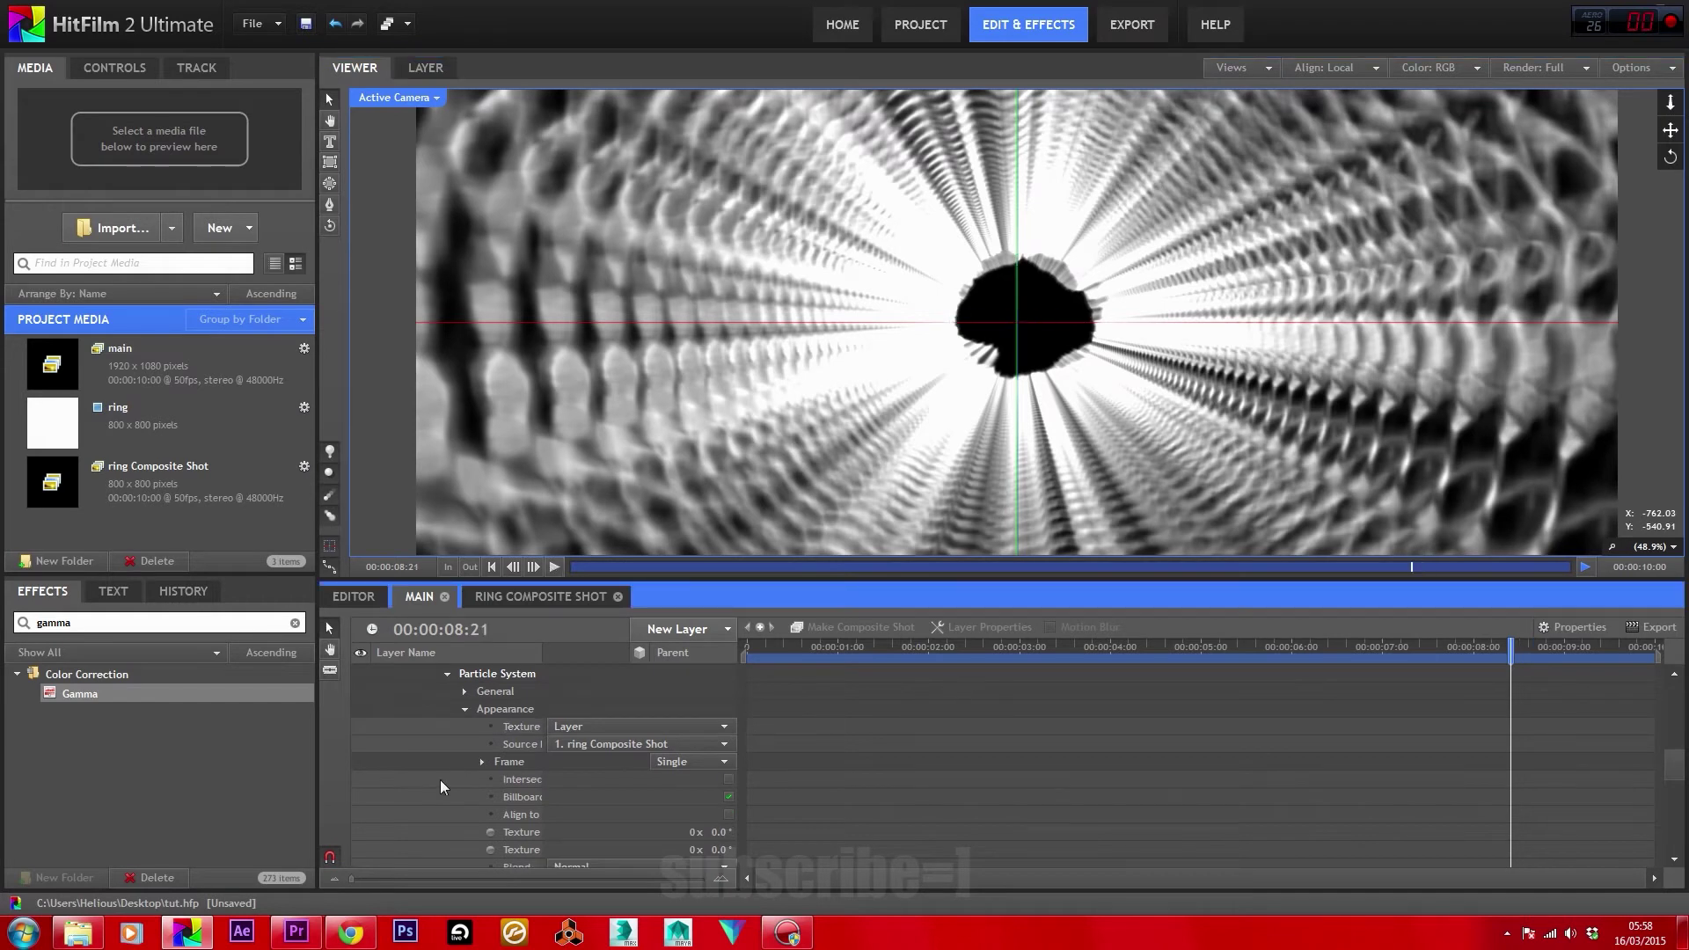
pyautogui.click(656, 764)
pyautogui.click(665, 809)
pyautogui.click(482, 761)
# Animate the texture's Start Frame with keyframes of 0 at the start of the timeline and 280 at 00:00:02:00.
pyautogui.moveTo(878, 664); pyautogui.dragTo(743, 659)
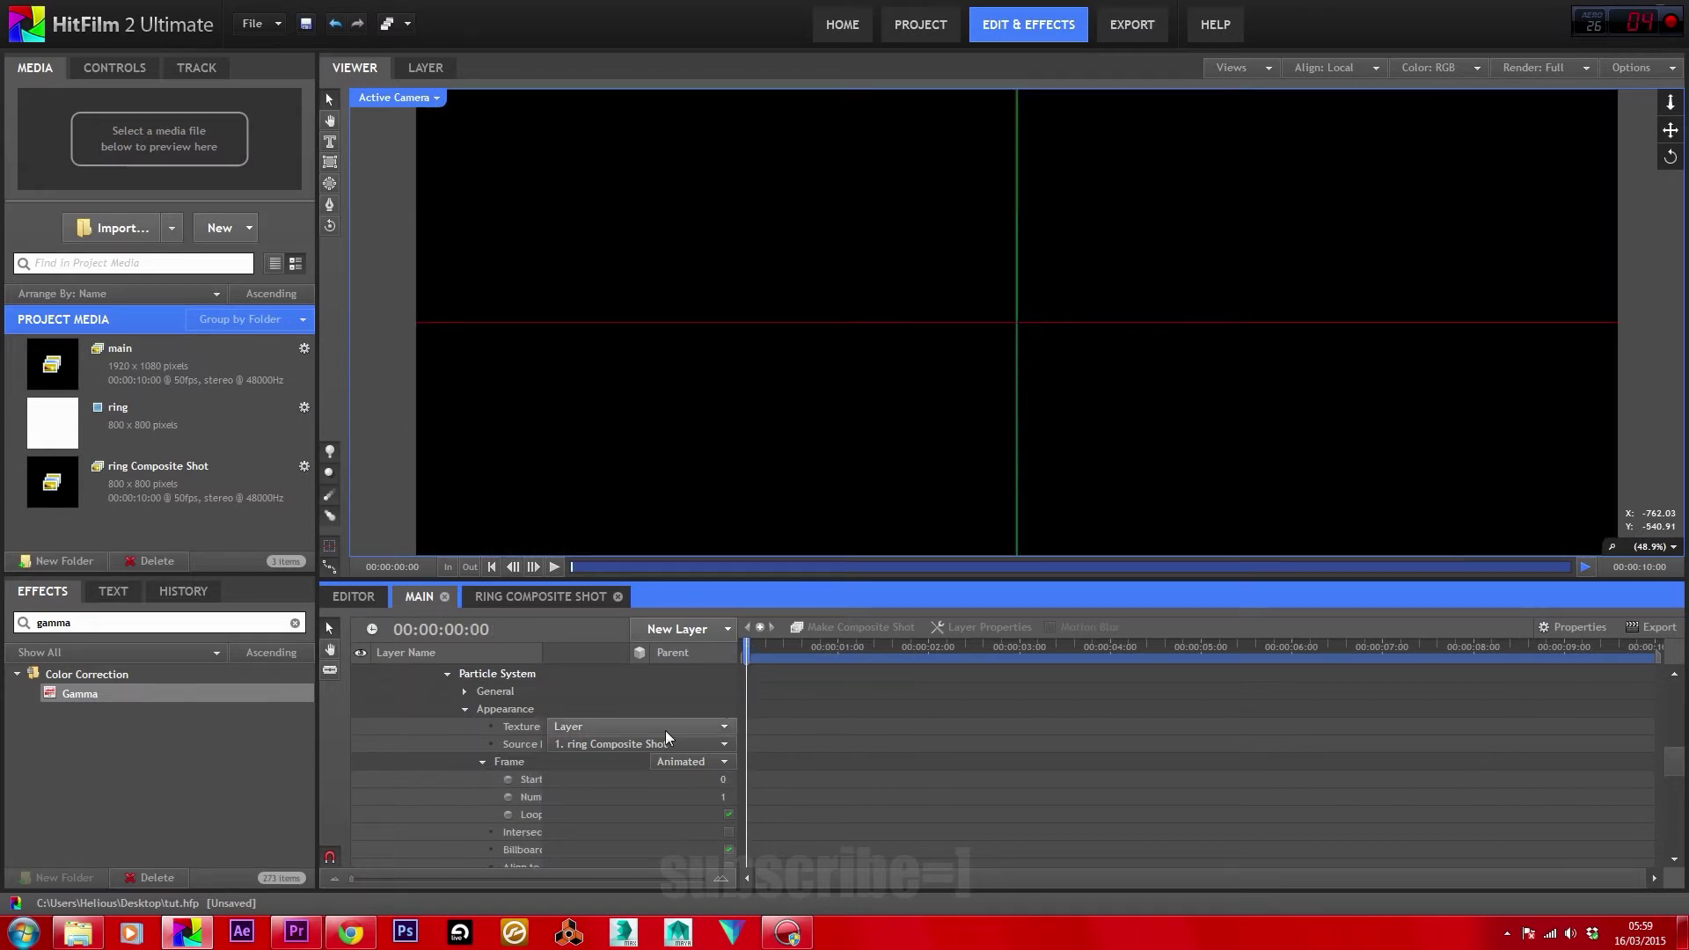
pyautogui.moveTo(543, 652); pyautogui.dragTo(620, 651)
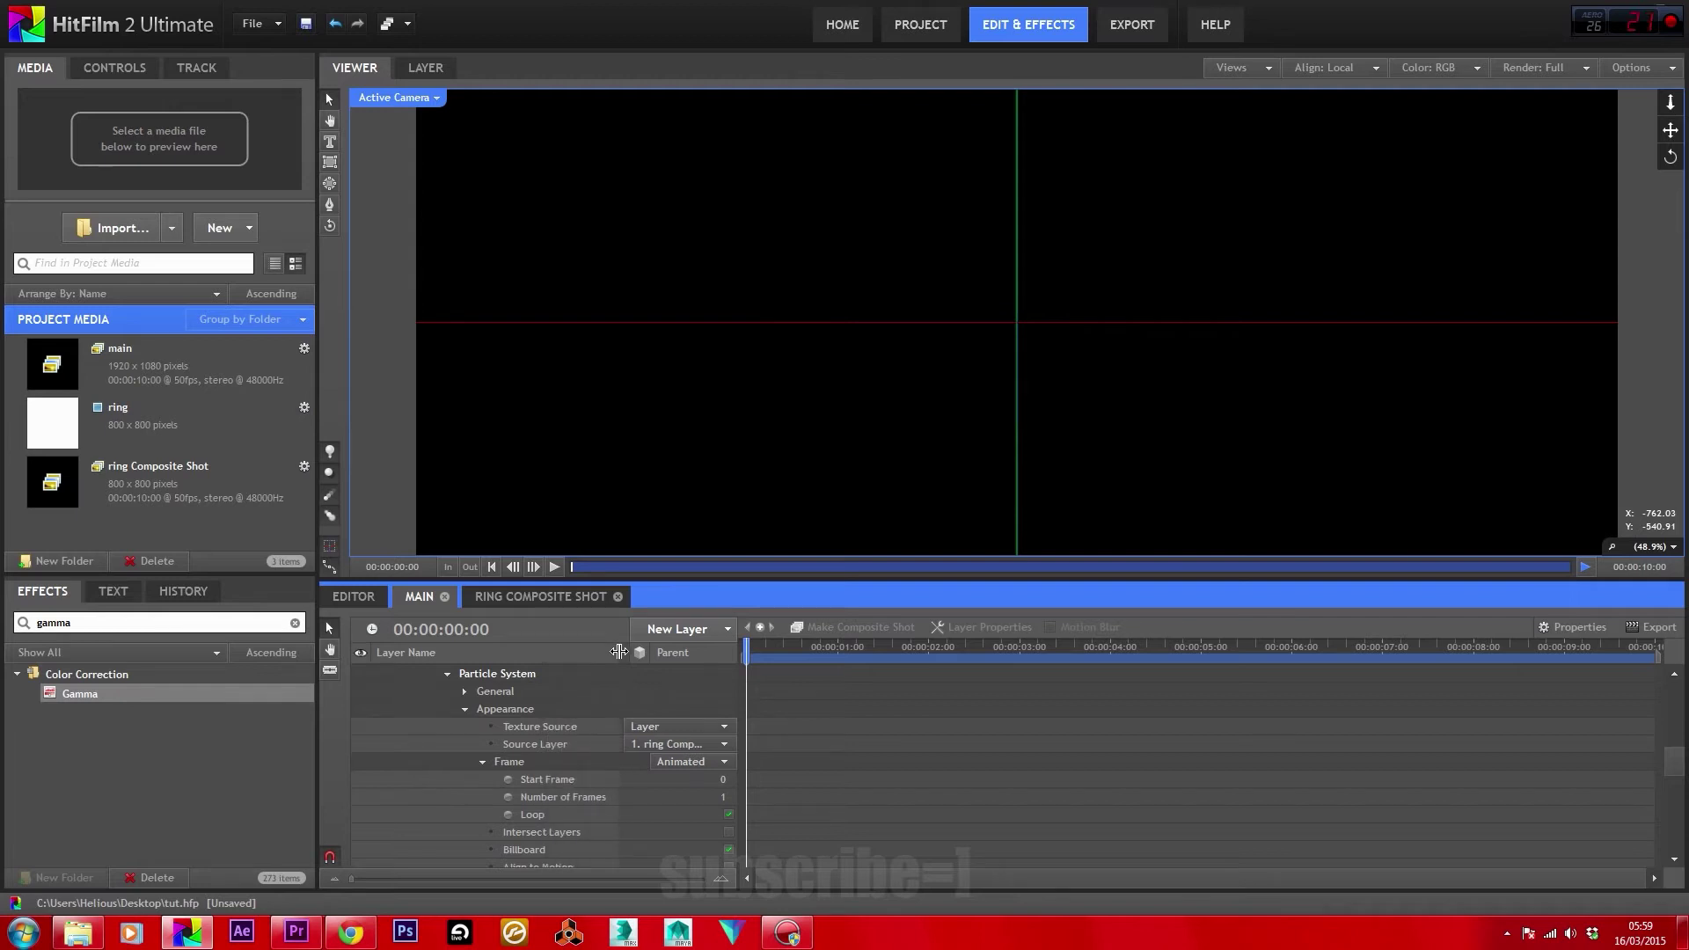
pyautogui.click(507, 779)
pyautogui.moveTo(890, 645); pyautogui.dragTo(930, 647)
pyautogui.click(508, 567)
pyautogui.click(512, 566)
pyautogui.click(720, 774)
pyautogui.click(719, 774)
pyautogui.write('280')
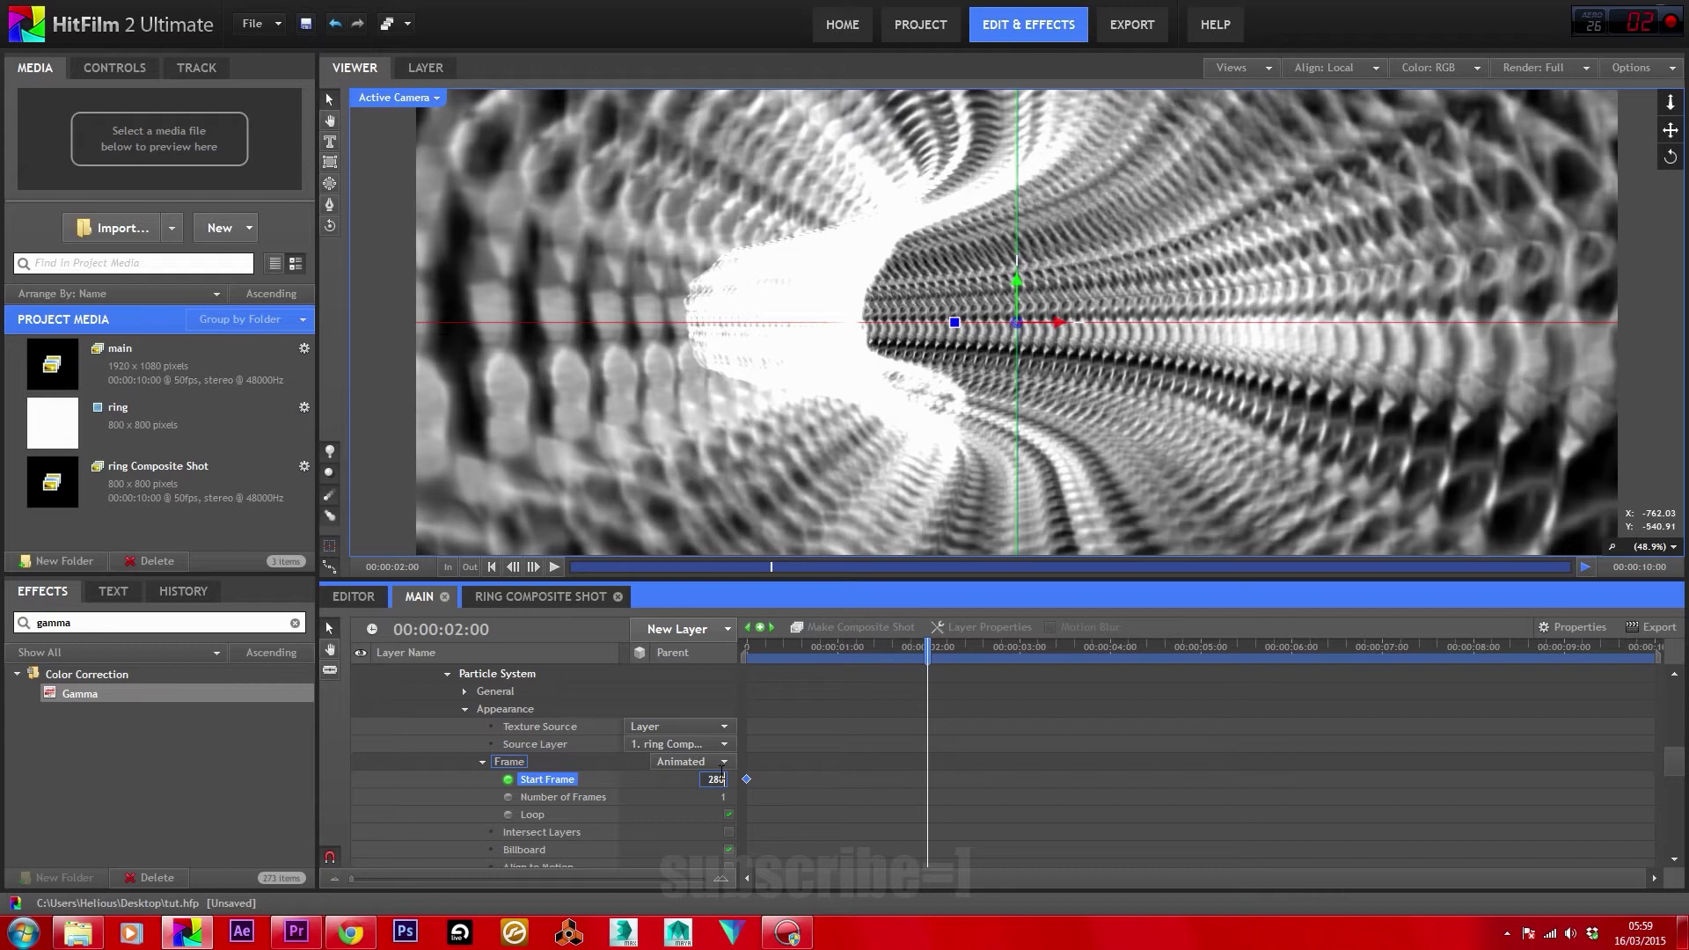
pyautogui.press('Return')
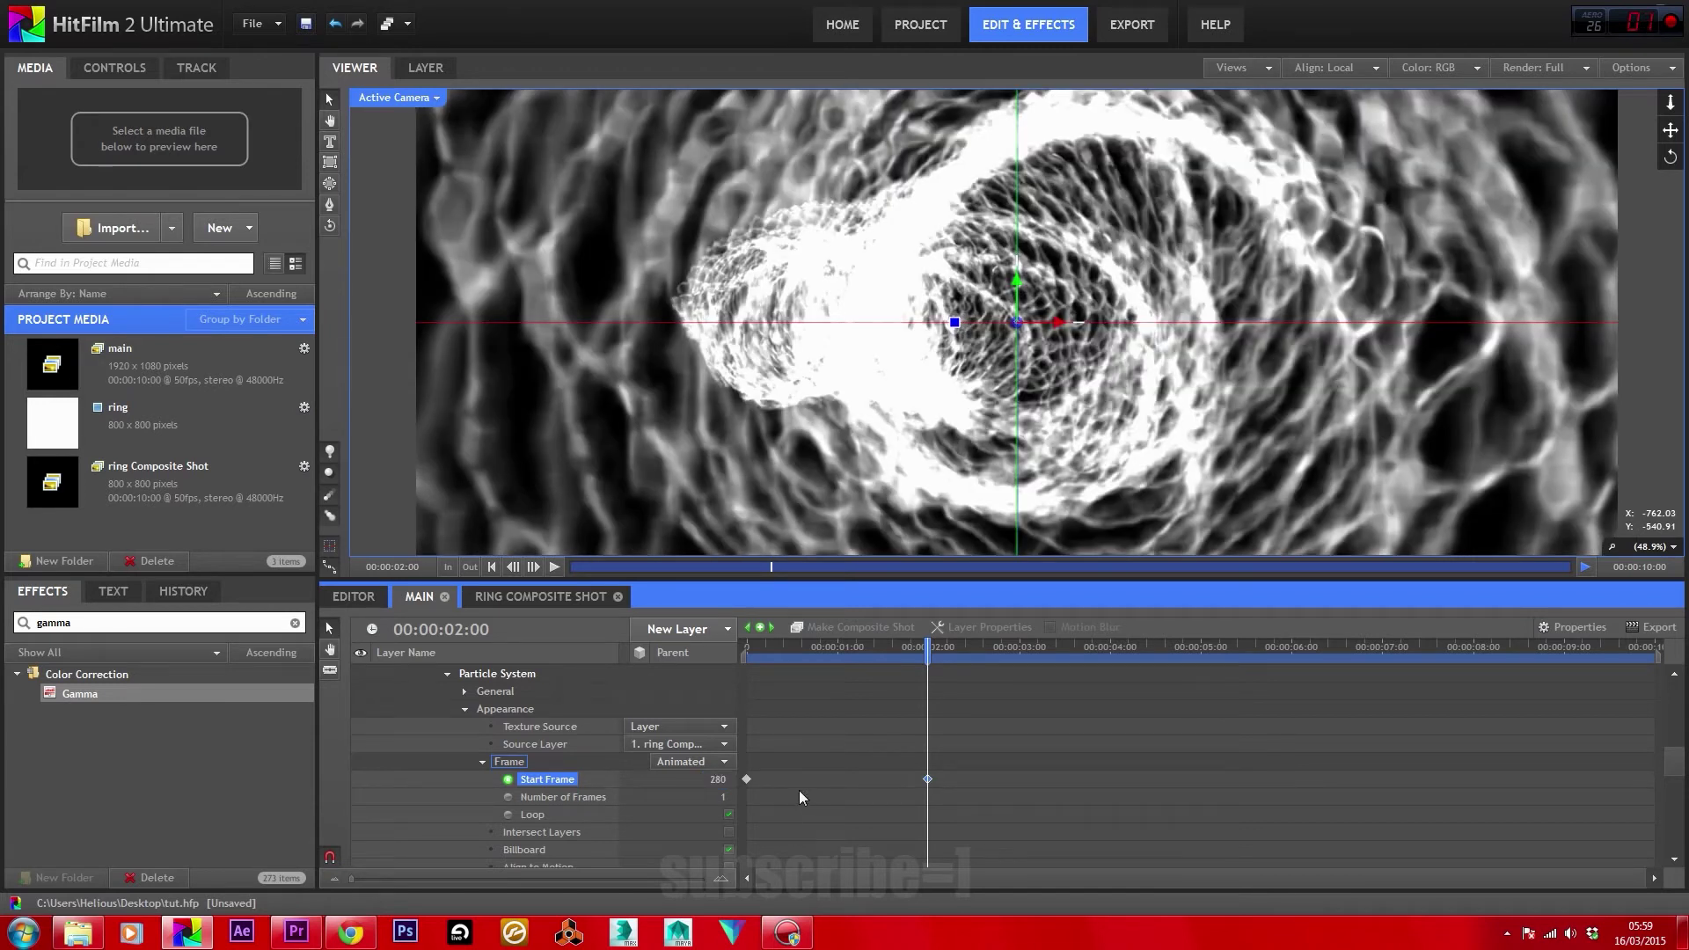
# Copy both Start Frame keyframes and paste them at 00:00:04:00.
pyautogui.moveTo(966, 767); pyautogui.dragTo(748, 784)
pyautogui.rightClick(748, 784)
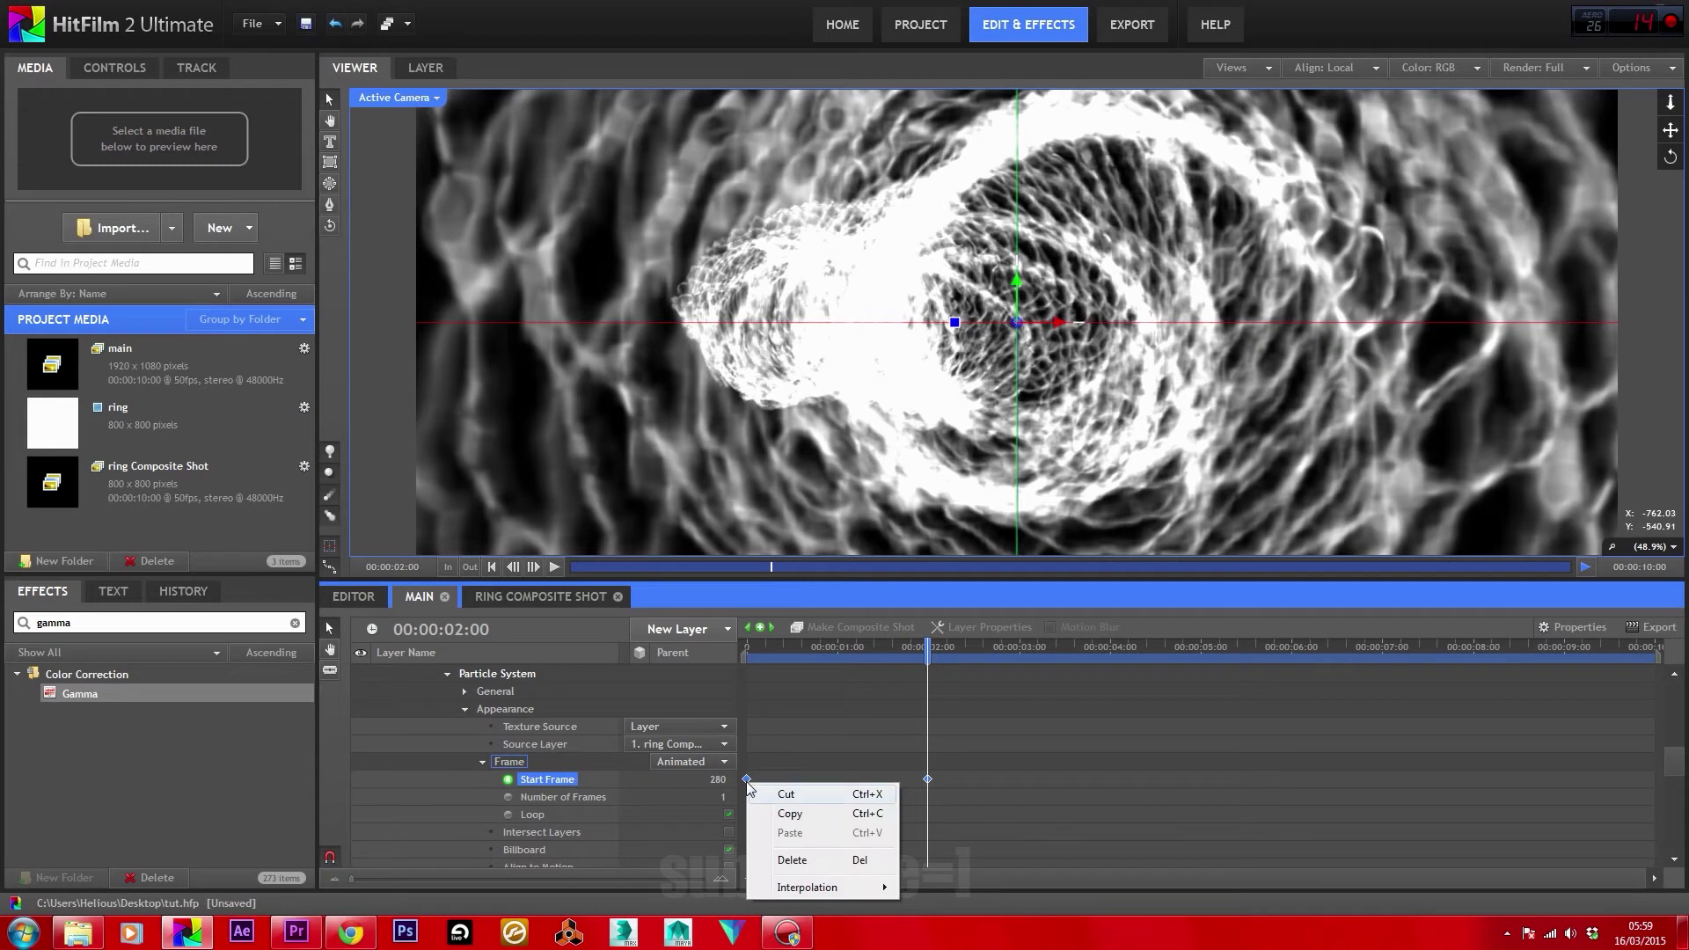
pyautogui.click(784, 814)
pyautogui.moveTo(1018, 655); pyautogui.dragTo(1112, 658)
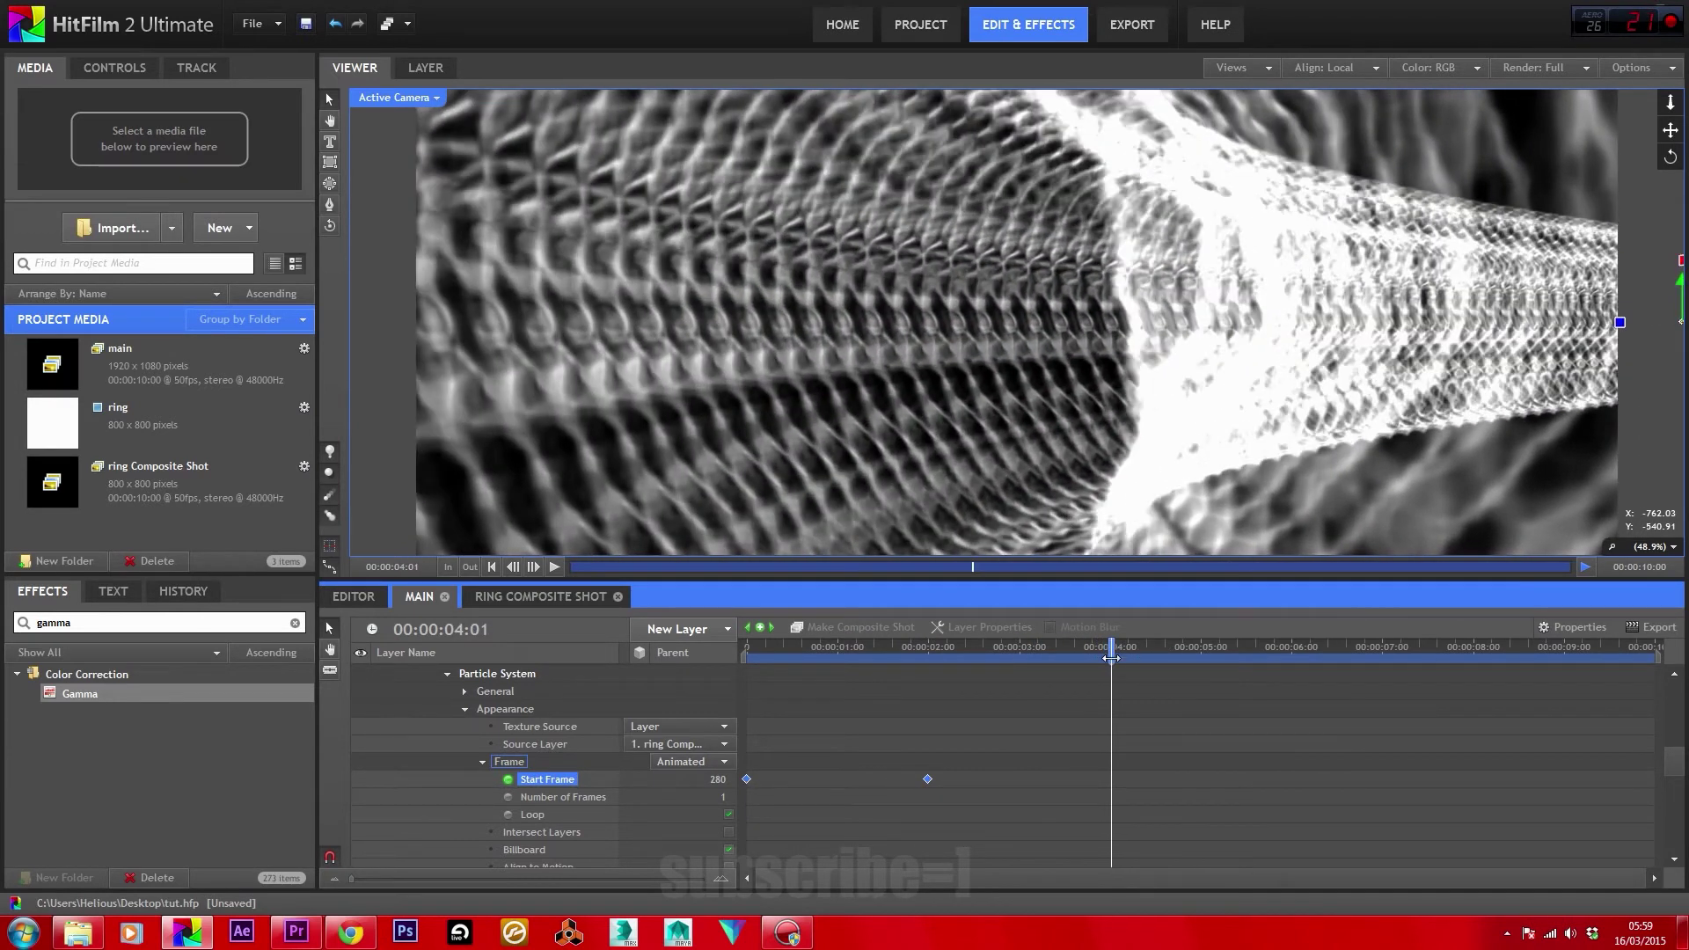
pyautogui.click(510, 568)
pyautogui.rightClick(1115, 774)
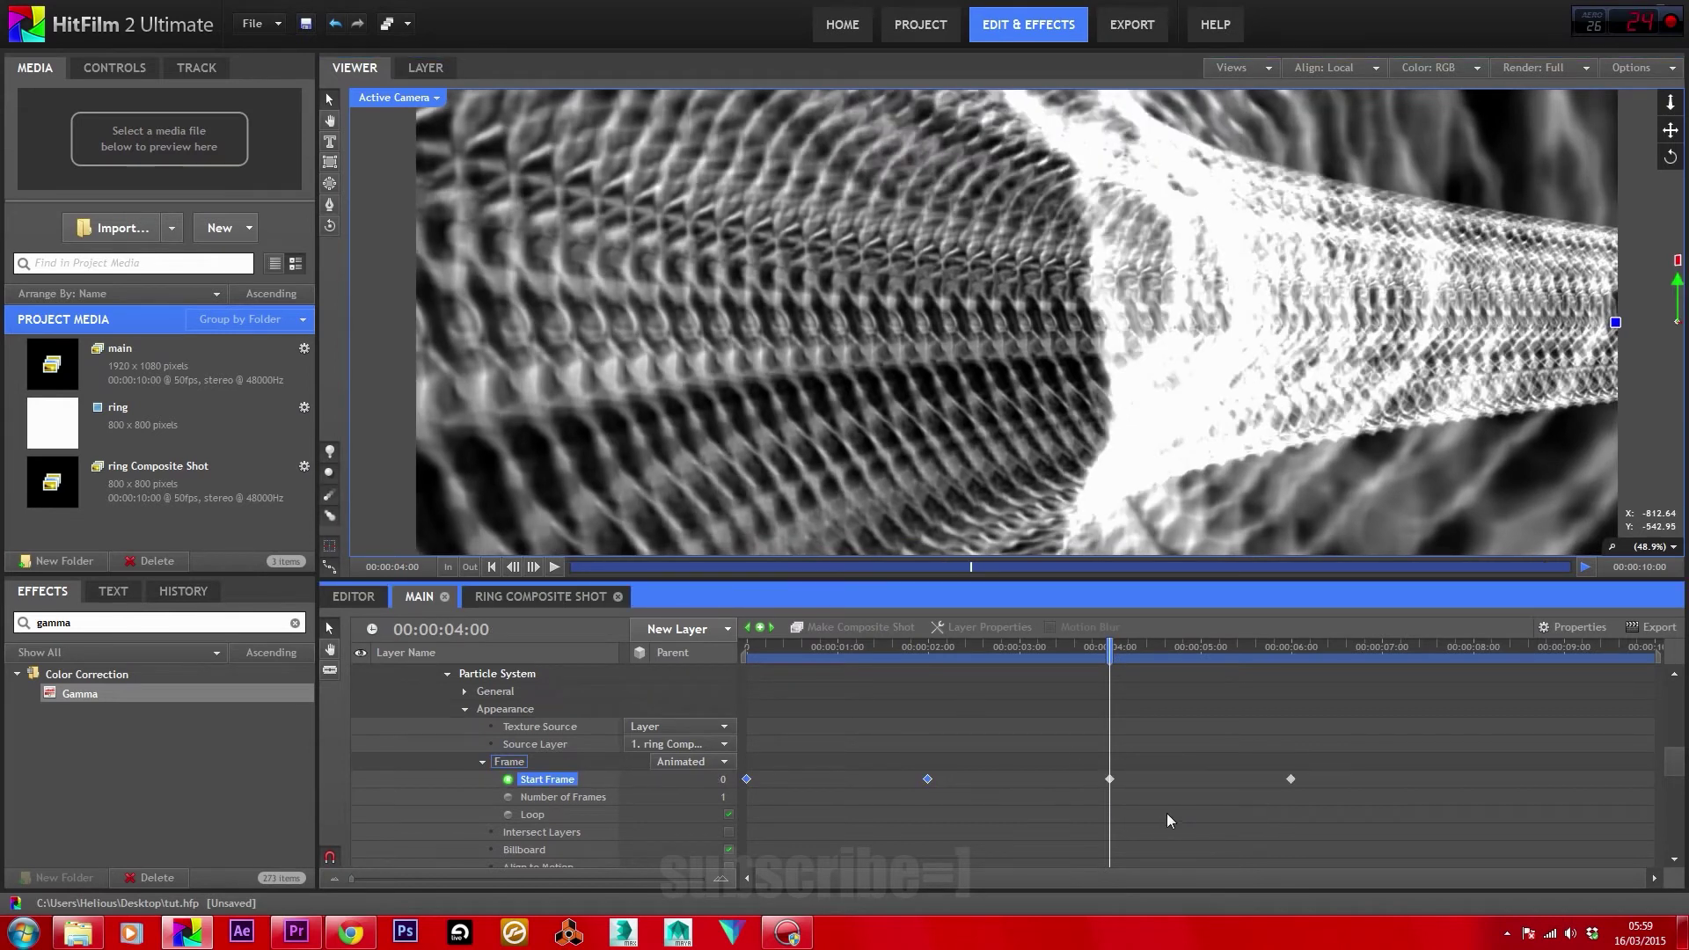
pyautogui.click(1163, 810)
# Paste the copied Start Frame keyframes again at 00:00:08:00 and return the playhead to the start.
pyautogui.moveTo(1112, 652); pyautogui.dragTo(1478, 785)
pyautogui.rightClick(1478, 779)
pyautogui.click(1508, 816)
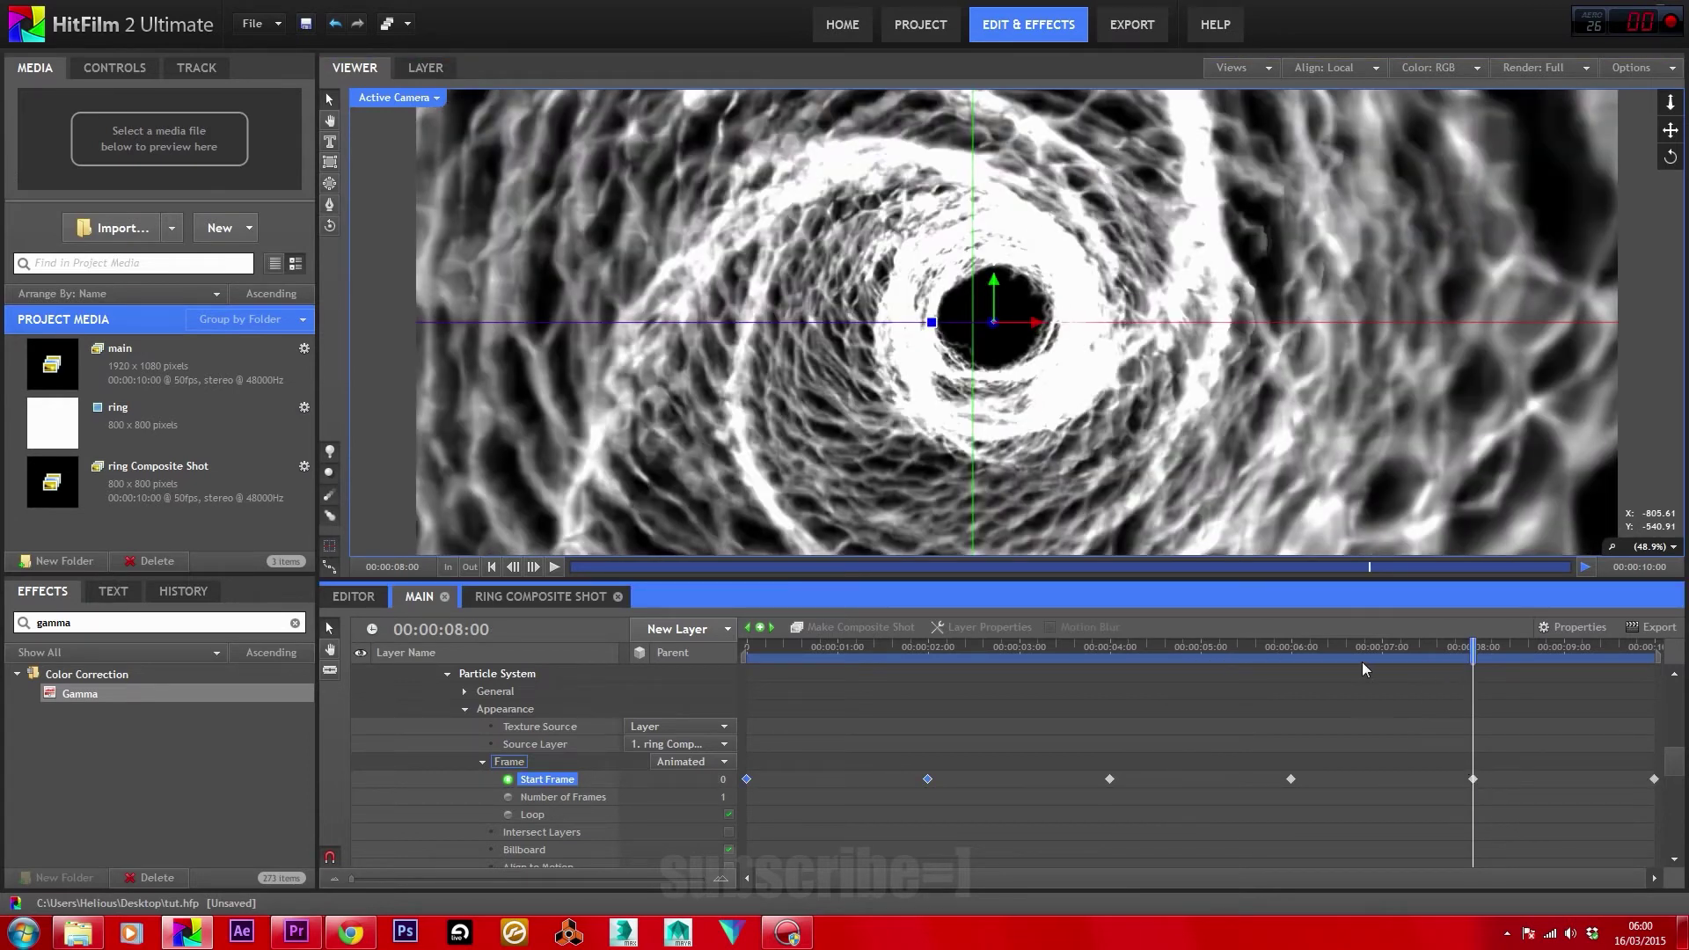
pyautogui.click(749, 647)
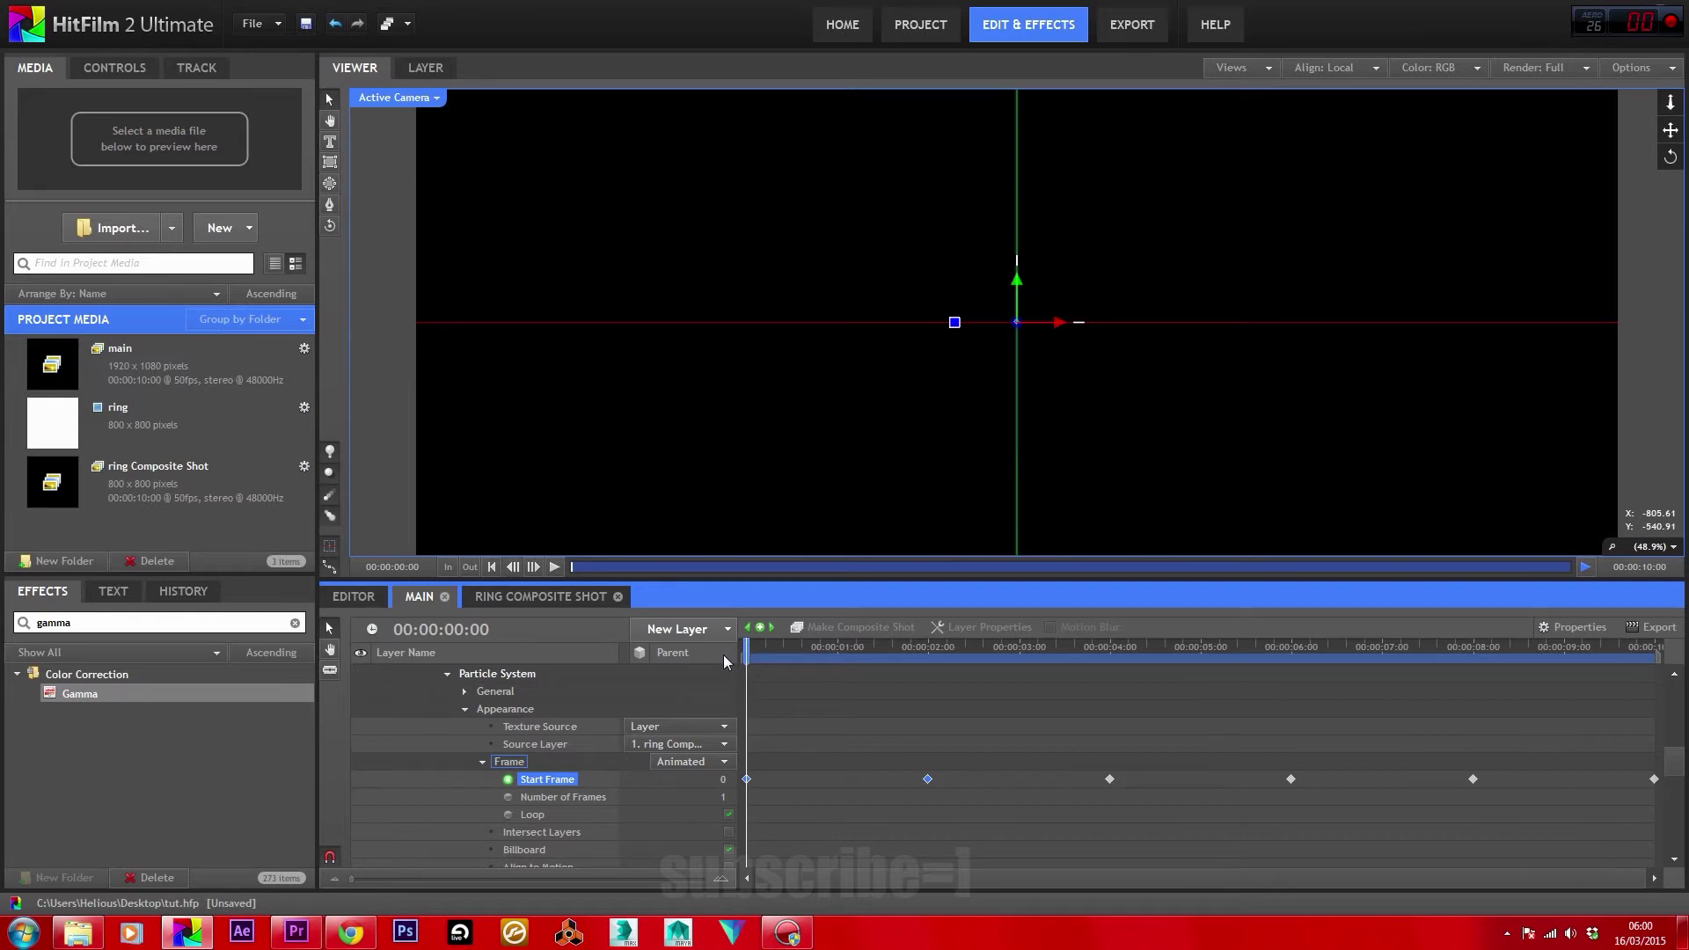
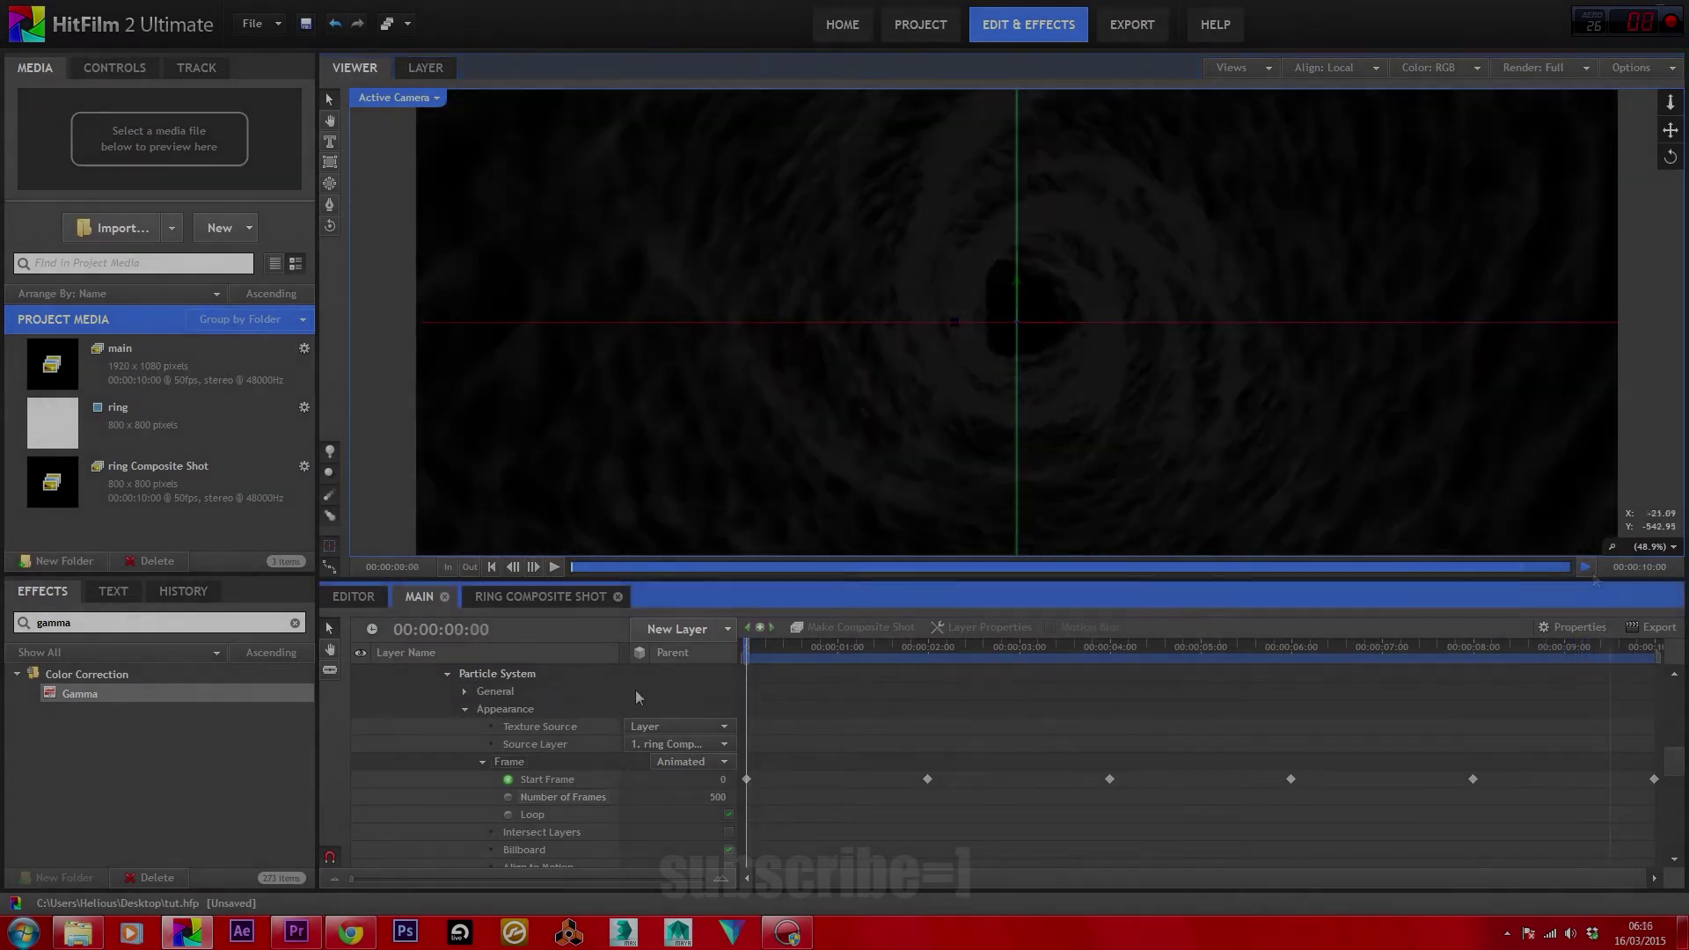
# Set the Particle System's Particles Per Second to 10.
pyautogui.click(464, 691)
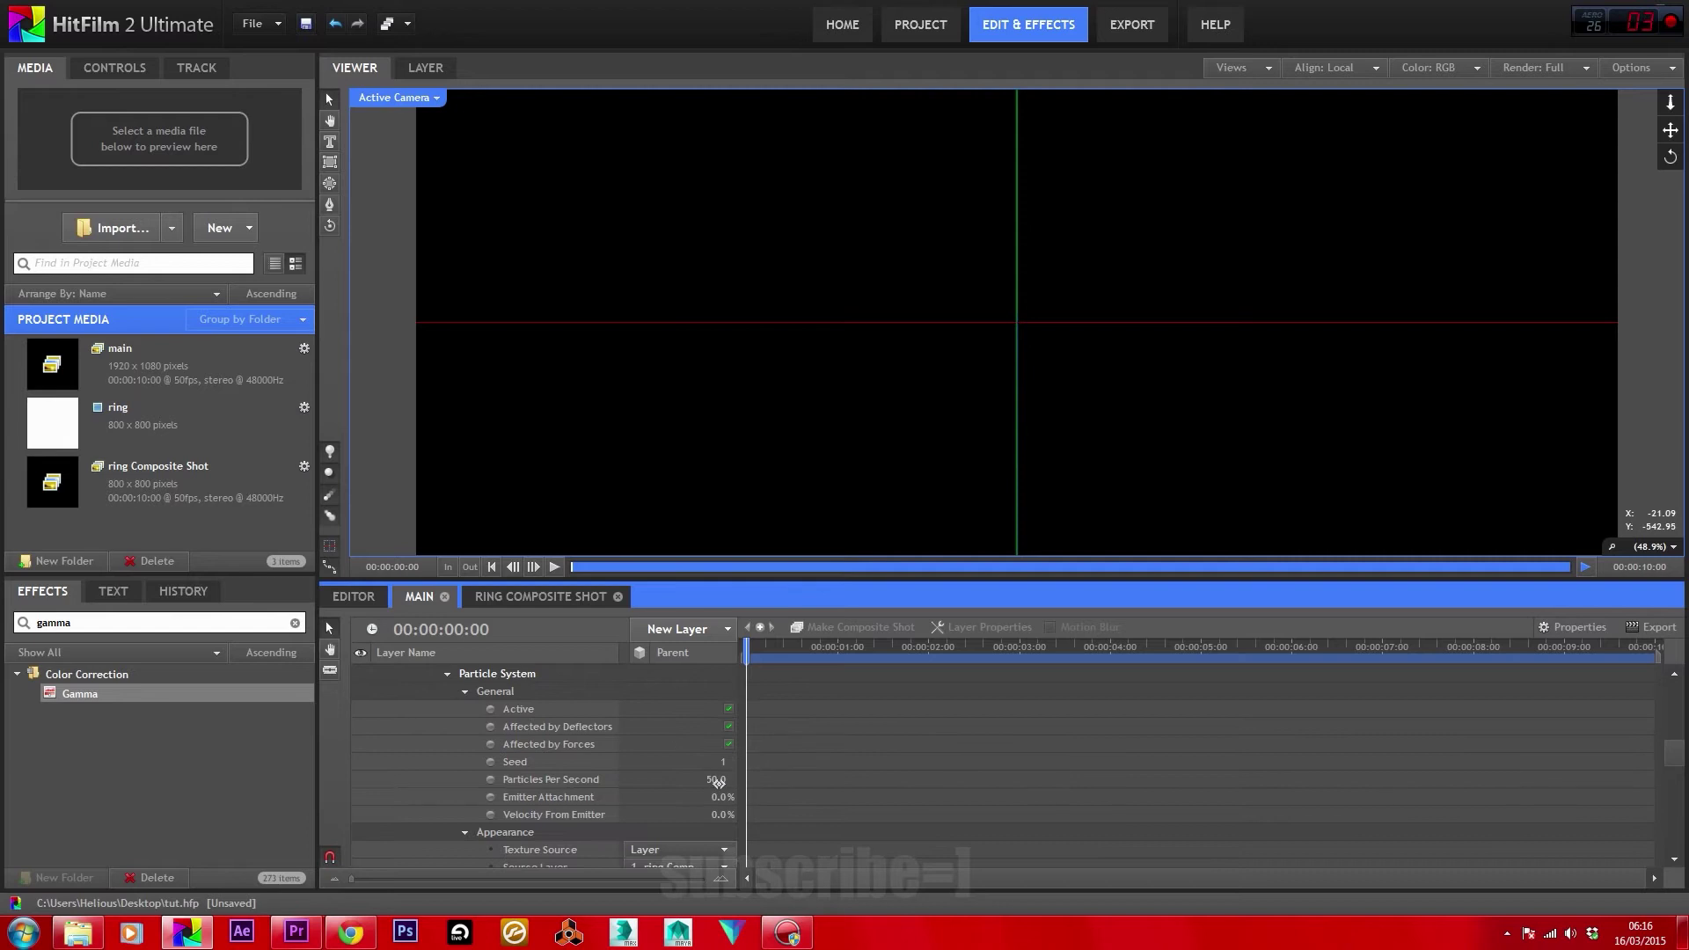
pyautogui.click(718, 781)
pyautogui.write('10')
pyautogui.press('Return')
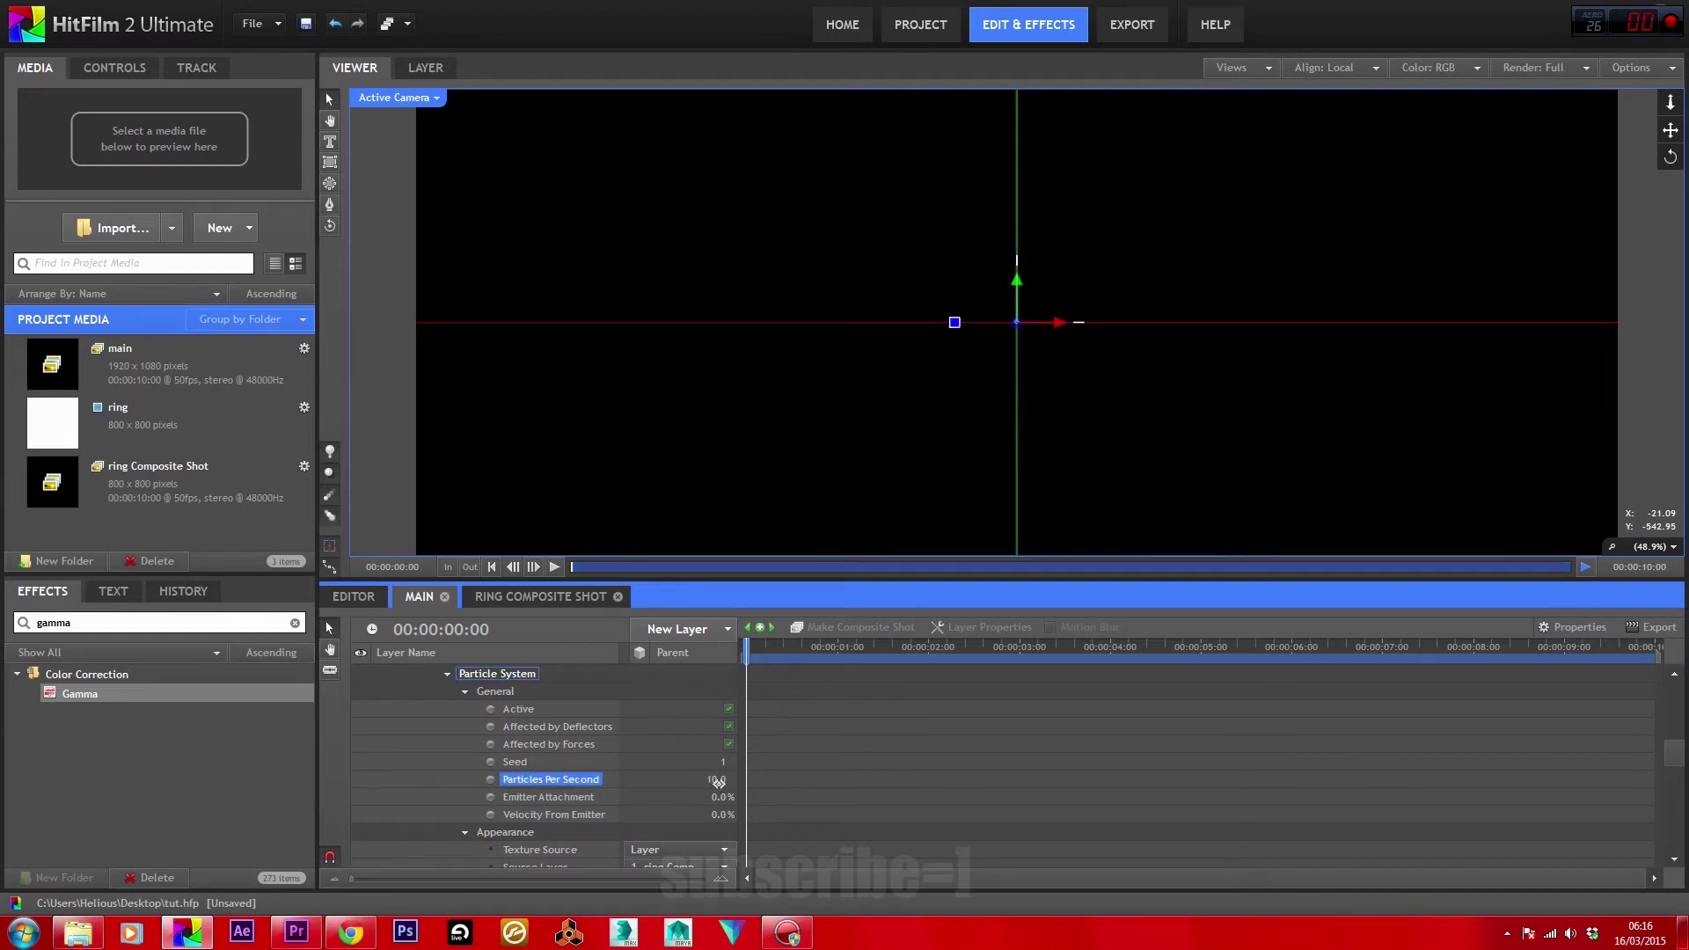
# Keyframe the camera's Rotation (Y) at 0° at the timeline start and at 00:00:02:13.
pyautogui.scroll(10, 413, 724)
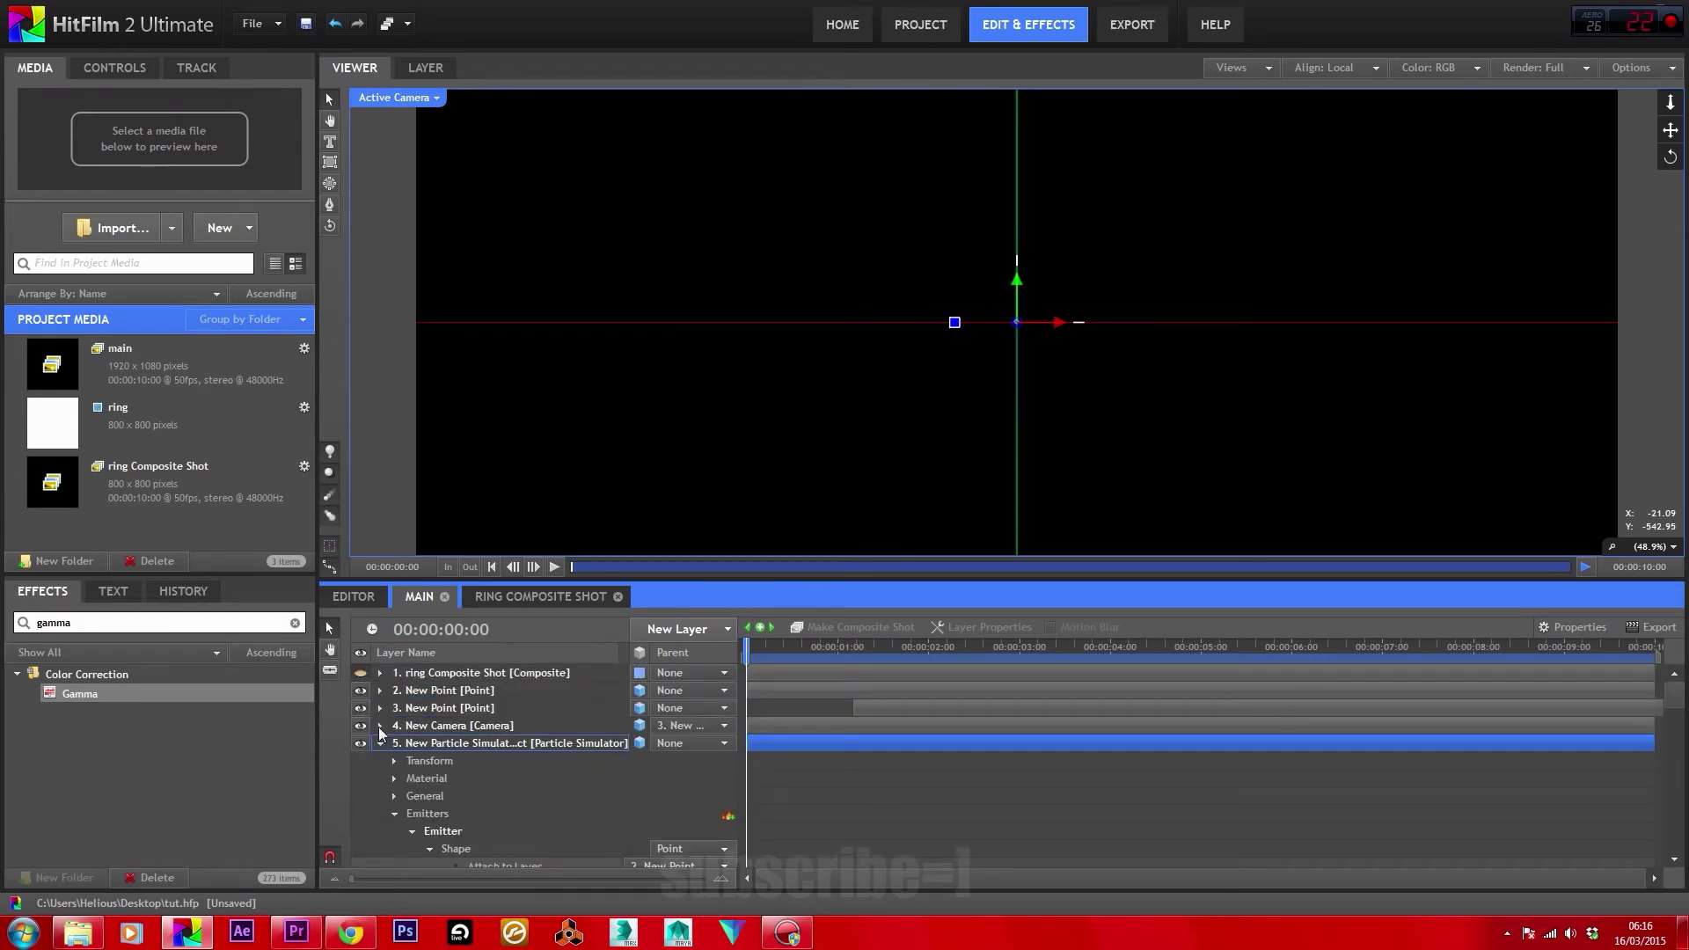
pyautogui.click(379, 726)
pyautogui.click(394, 760)
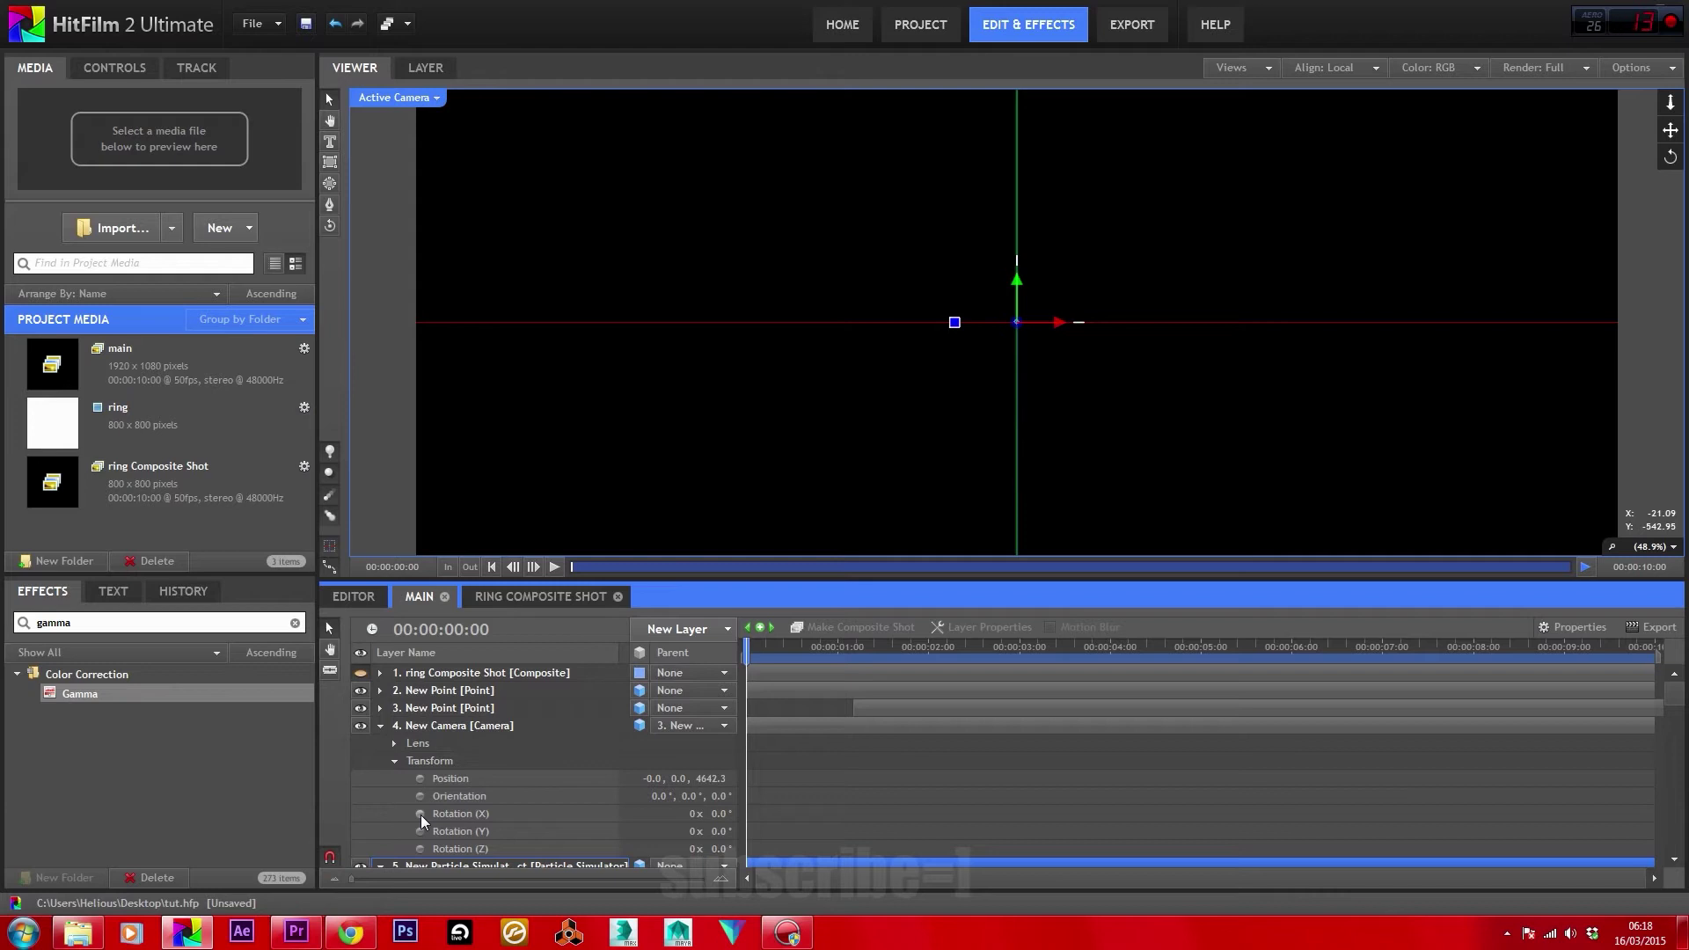
pyautogui.click(419, 831)
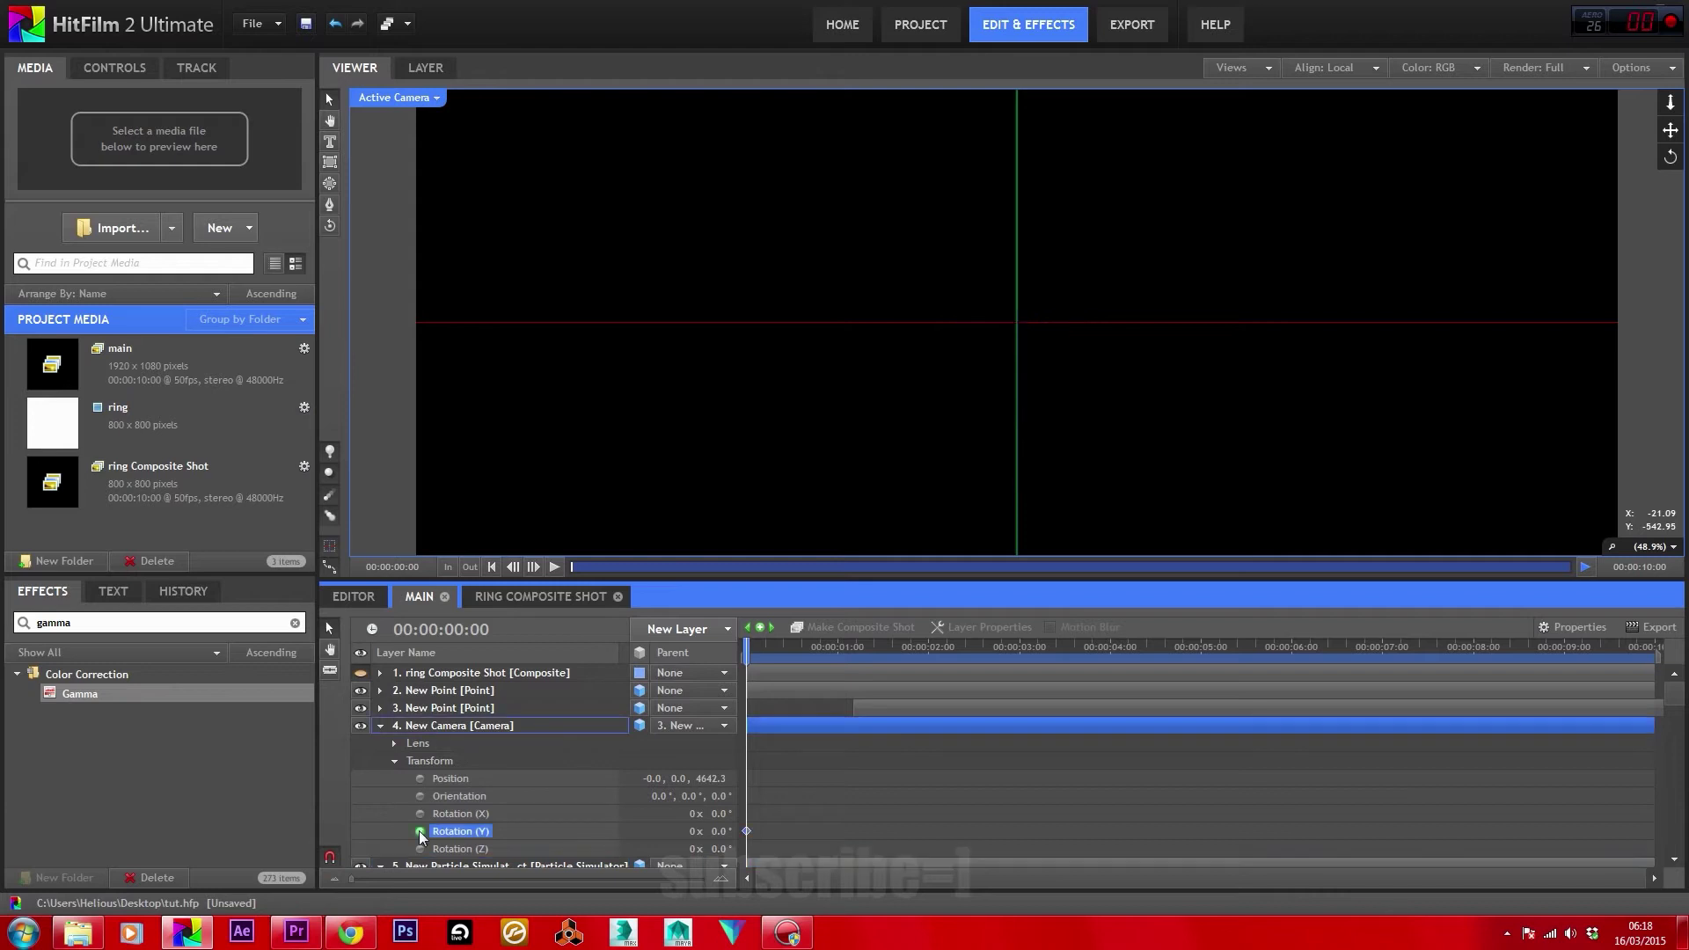
pyautogui.moveTo(764, 644); pyautogui.dragTo(951, 645)
pyautogui.click(717, 831)
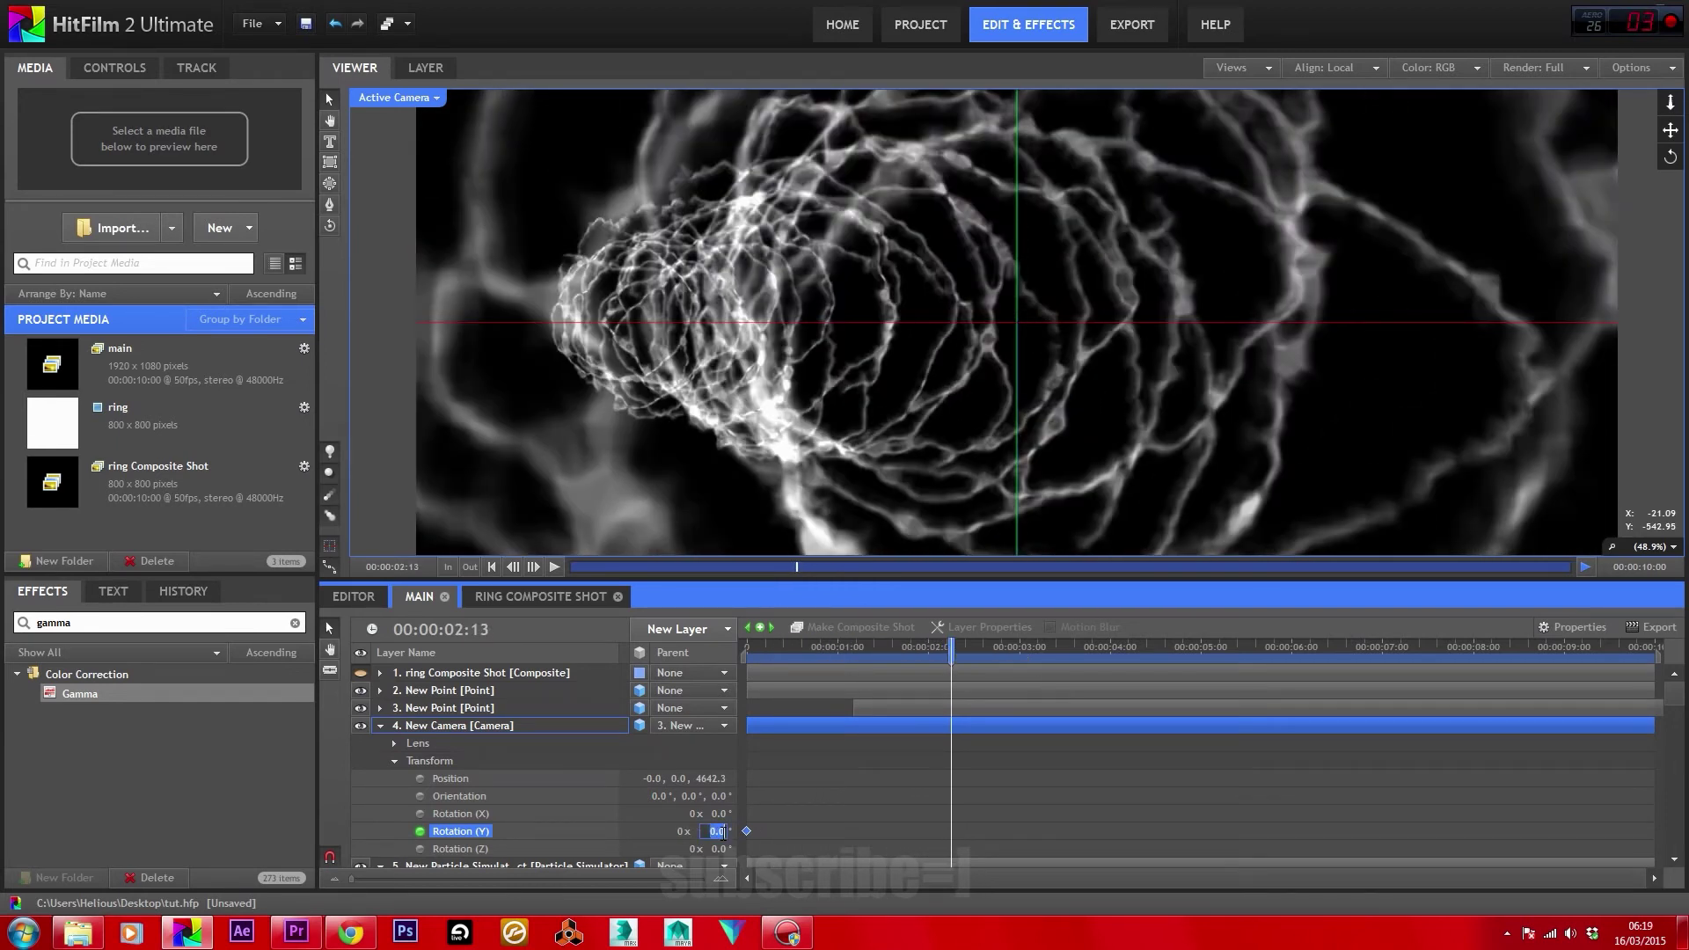
pyautogui.press('Return')
# Add further camera Rotation (Y) keyframes that follow the tunnel's bends, with -28° at 00:00:03:03 and 0° at 00:00:08:27.
pyautogui.moveTo(951, 645); pyautogui.dragTo(1024, 644)
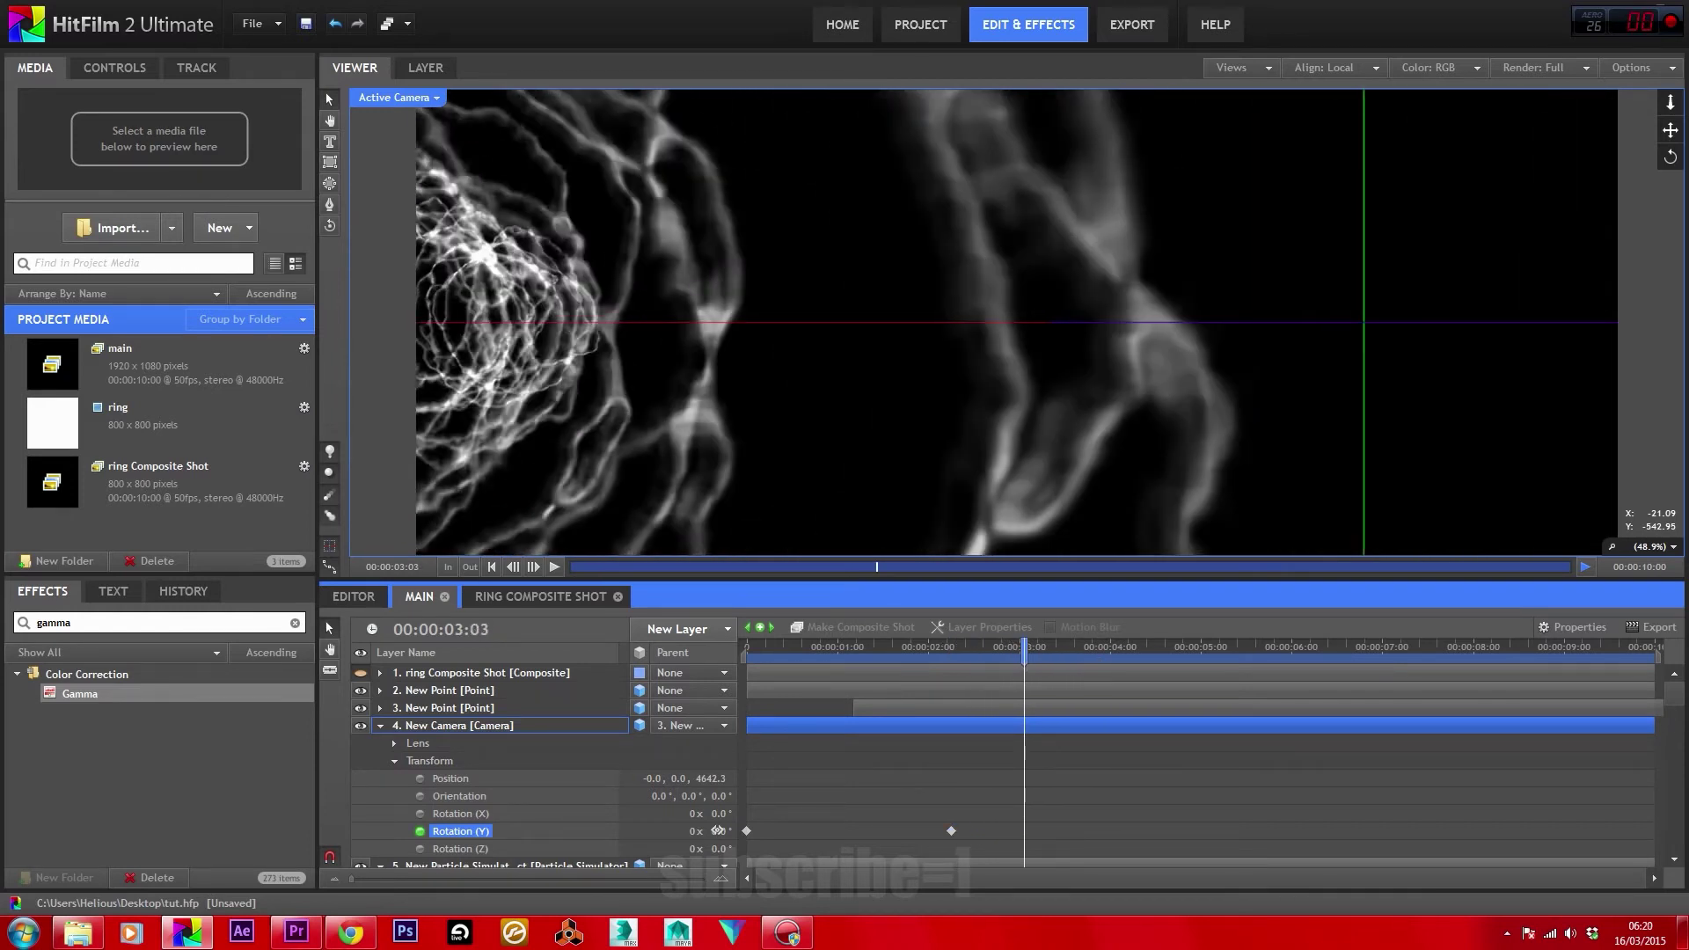
pyautogui.moveTo(718, 830); pyautogui.dragTo(692, 831)
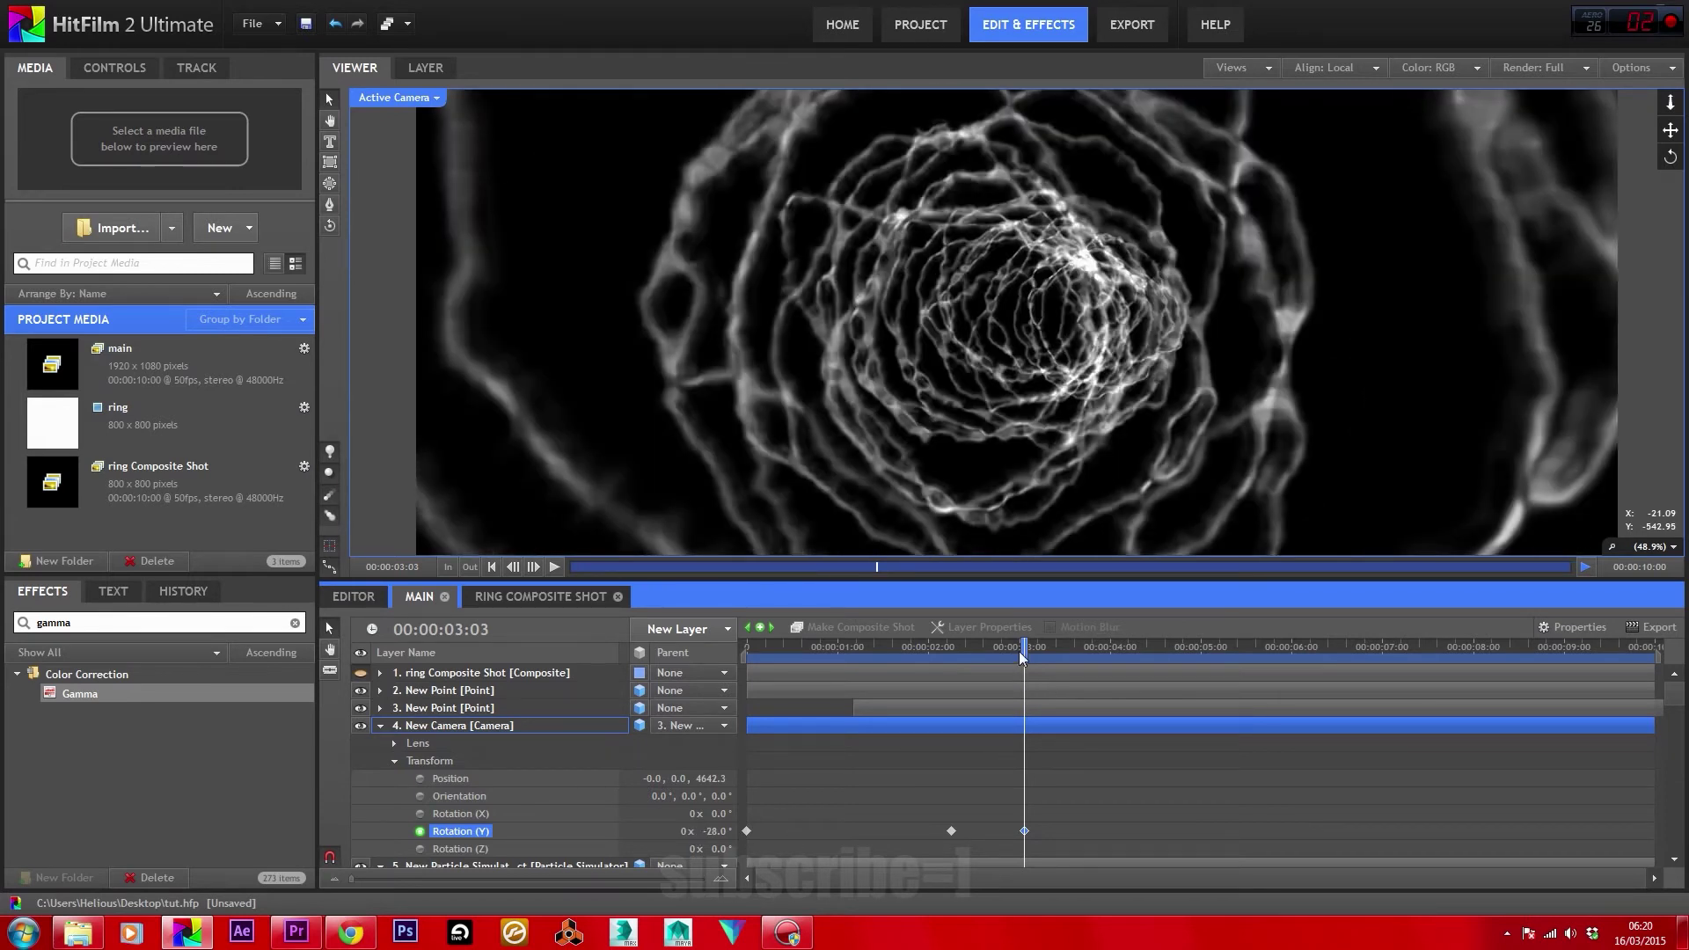
pyautogui.moveTo(1022, 649); pyautogui.dragTo(1085, 649)
pyautogui.moveTo(716, 830); pyautogui.dragTo(748, 830)
pyautogui.moveTo(1085, 649); pyautogui.dragTo(1149, 649)
pyautogui.moveTo(717, 830); pyautogui.dragTo(753, 830)
pyautogui.moveTo(1149, 648); pyautogui.dragTo(1172, 648)
pyautogui.moveTo(1149, 830); pyautogui.dragTo(1172, 830)
pyautogui.moveTo(1172, 649); pyautogui.dragTo(1520, 648)
pyautogui.click(716, 830)
pyautogui.press('Return')
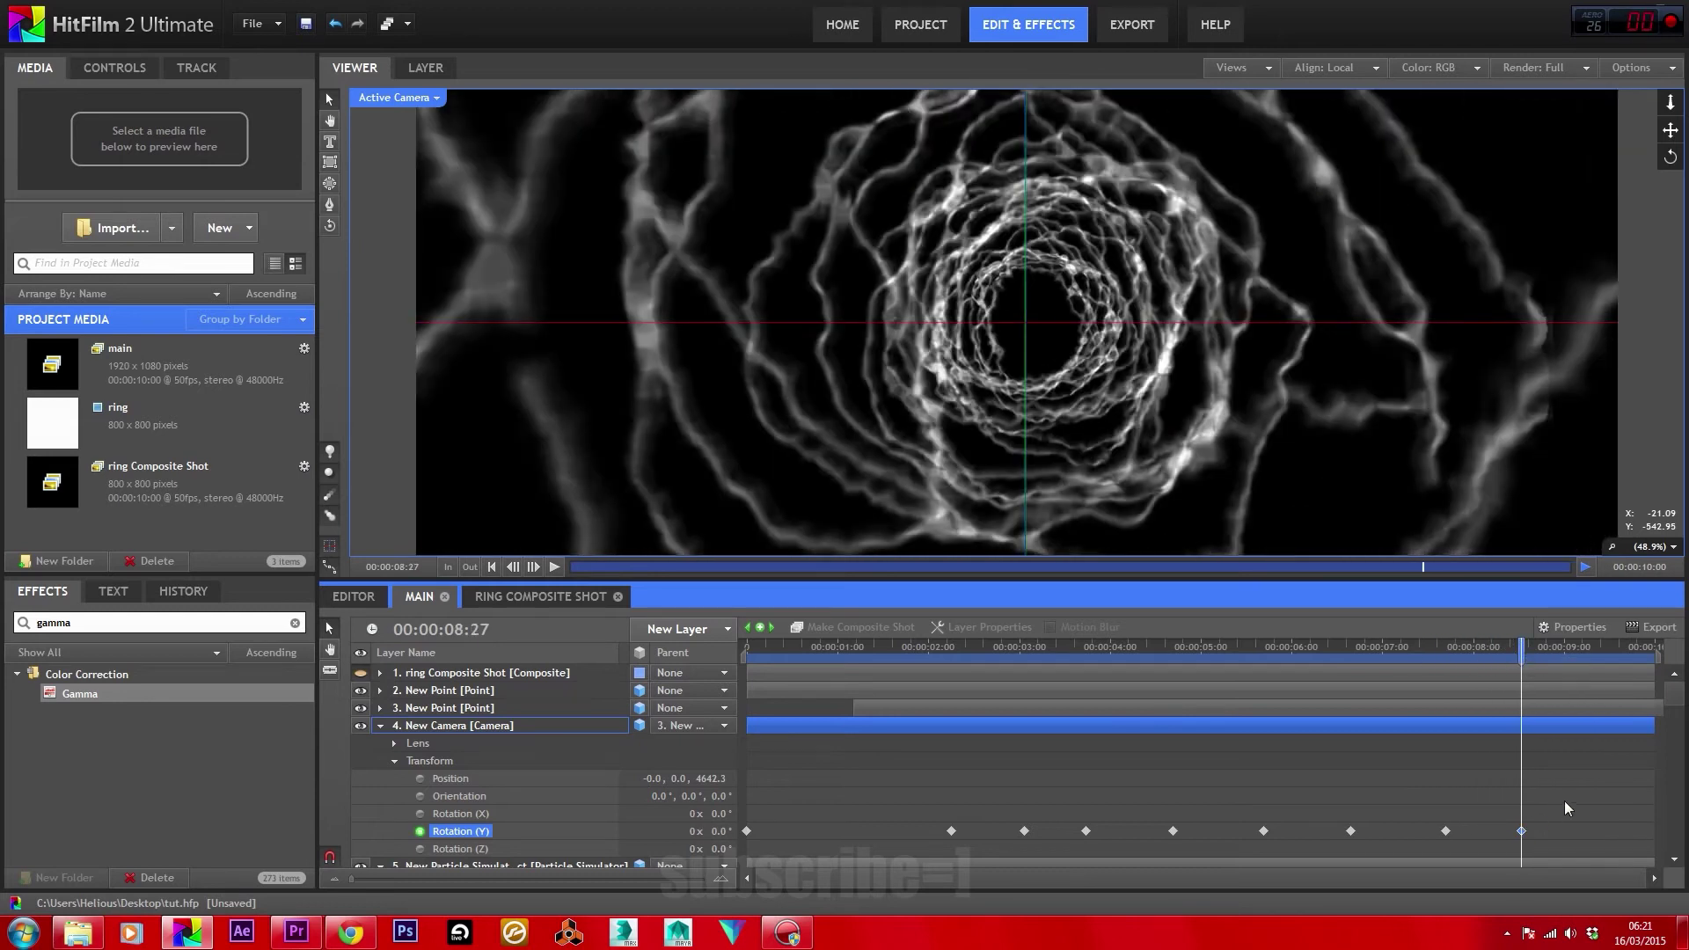
# Change the interpolation of all camera Rotation (Y) keyframes from 00:00:02:13 to 00:00:08:27.
pyautogui.moveTo(1564, 801); pyautogui.dragTo(953, 831)
pyautogui.rightClick(953, 831)
pyautogui.moveTo(1021, 935)
pyautogui.click(1157, 884)
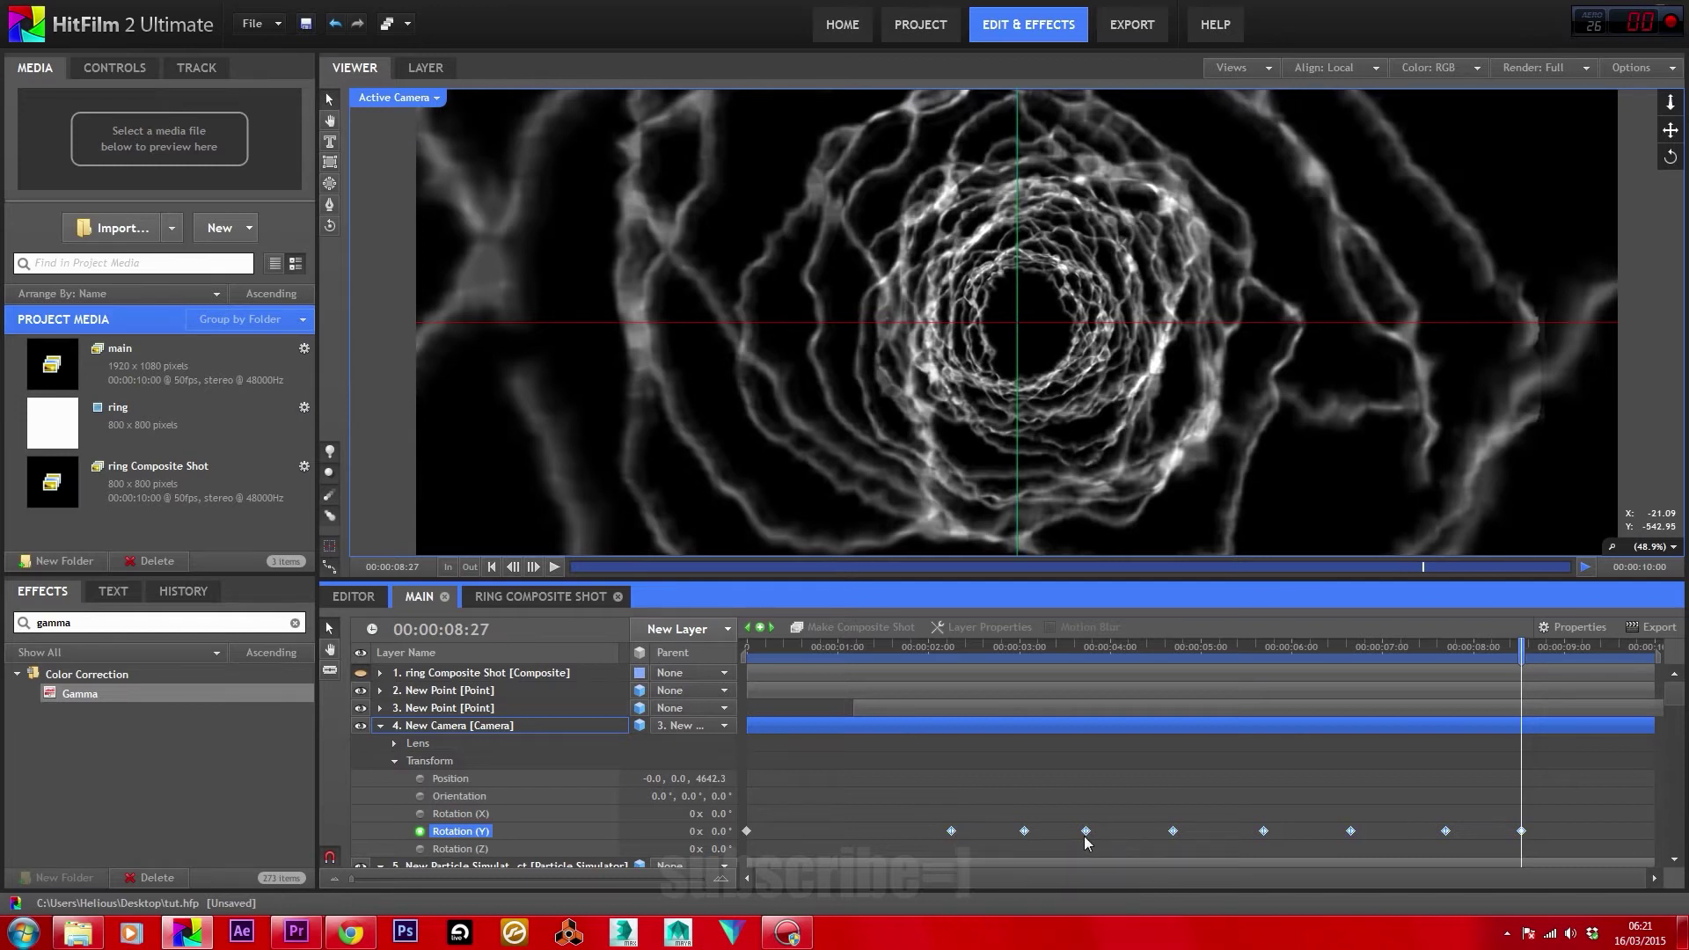
# Copy the selected camera Rotation (Y) keyframes, paste them at 00:00:02:16 and scrub through the result.
pyautogui.rightClick(1087, 834)
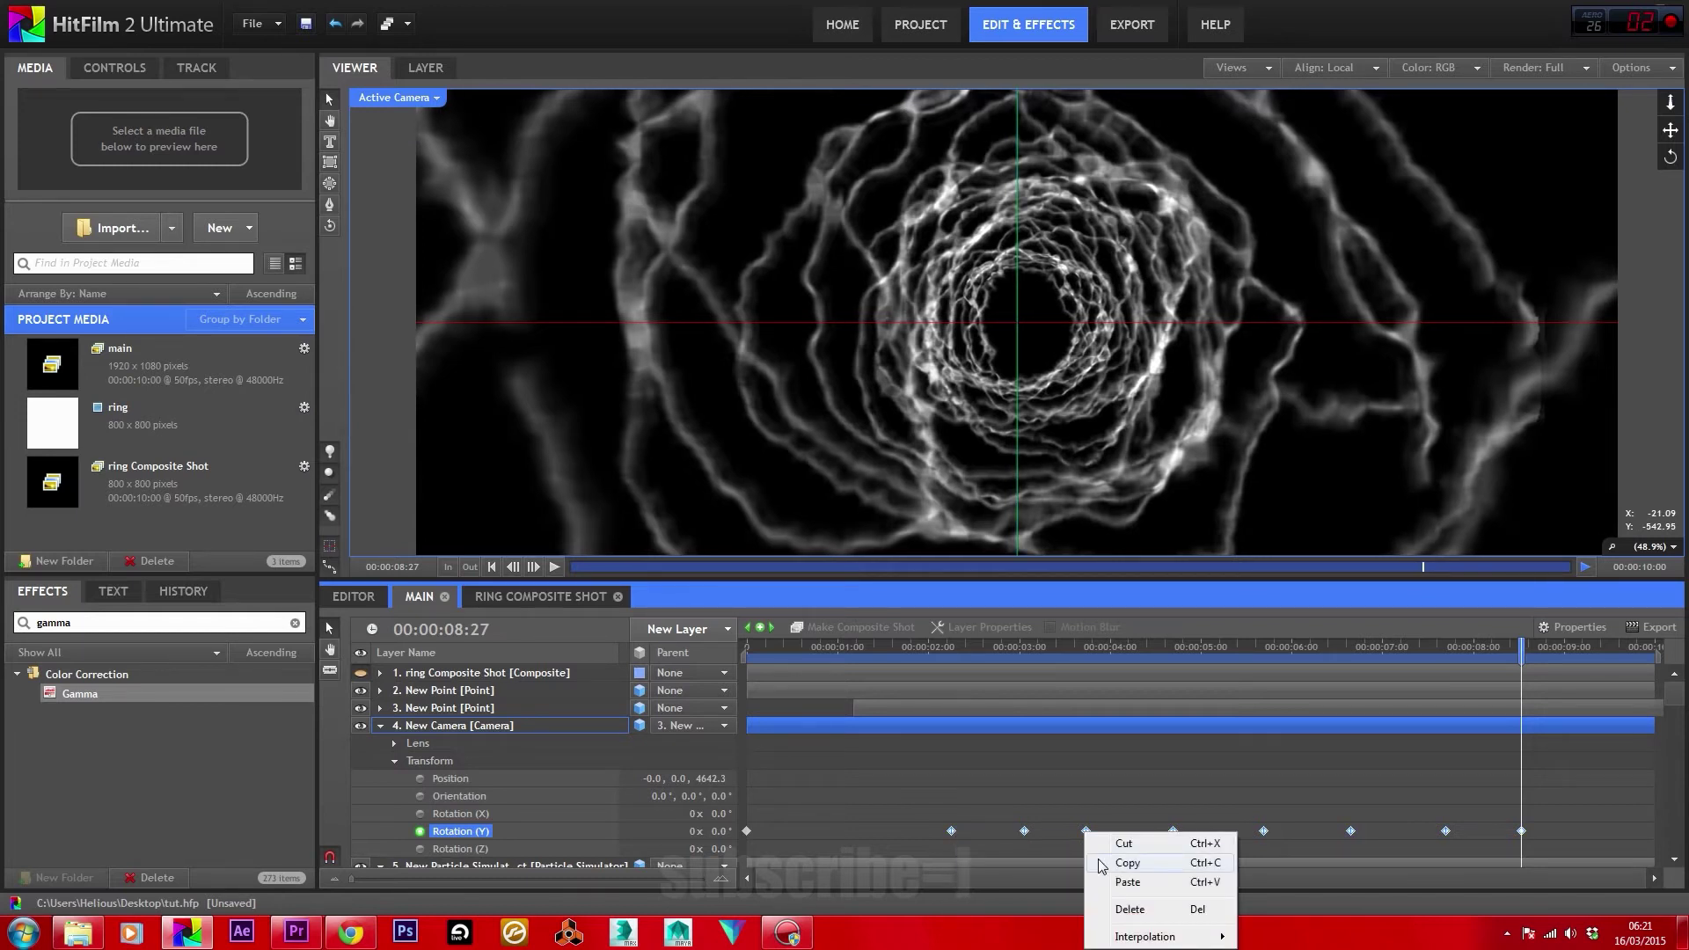
pyautogui.click(1098, 858)
pyautogui.click(951, 831)
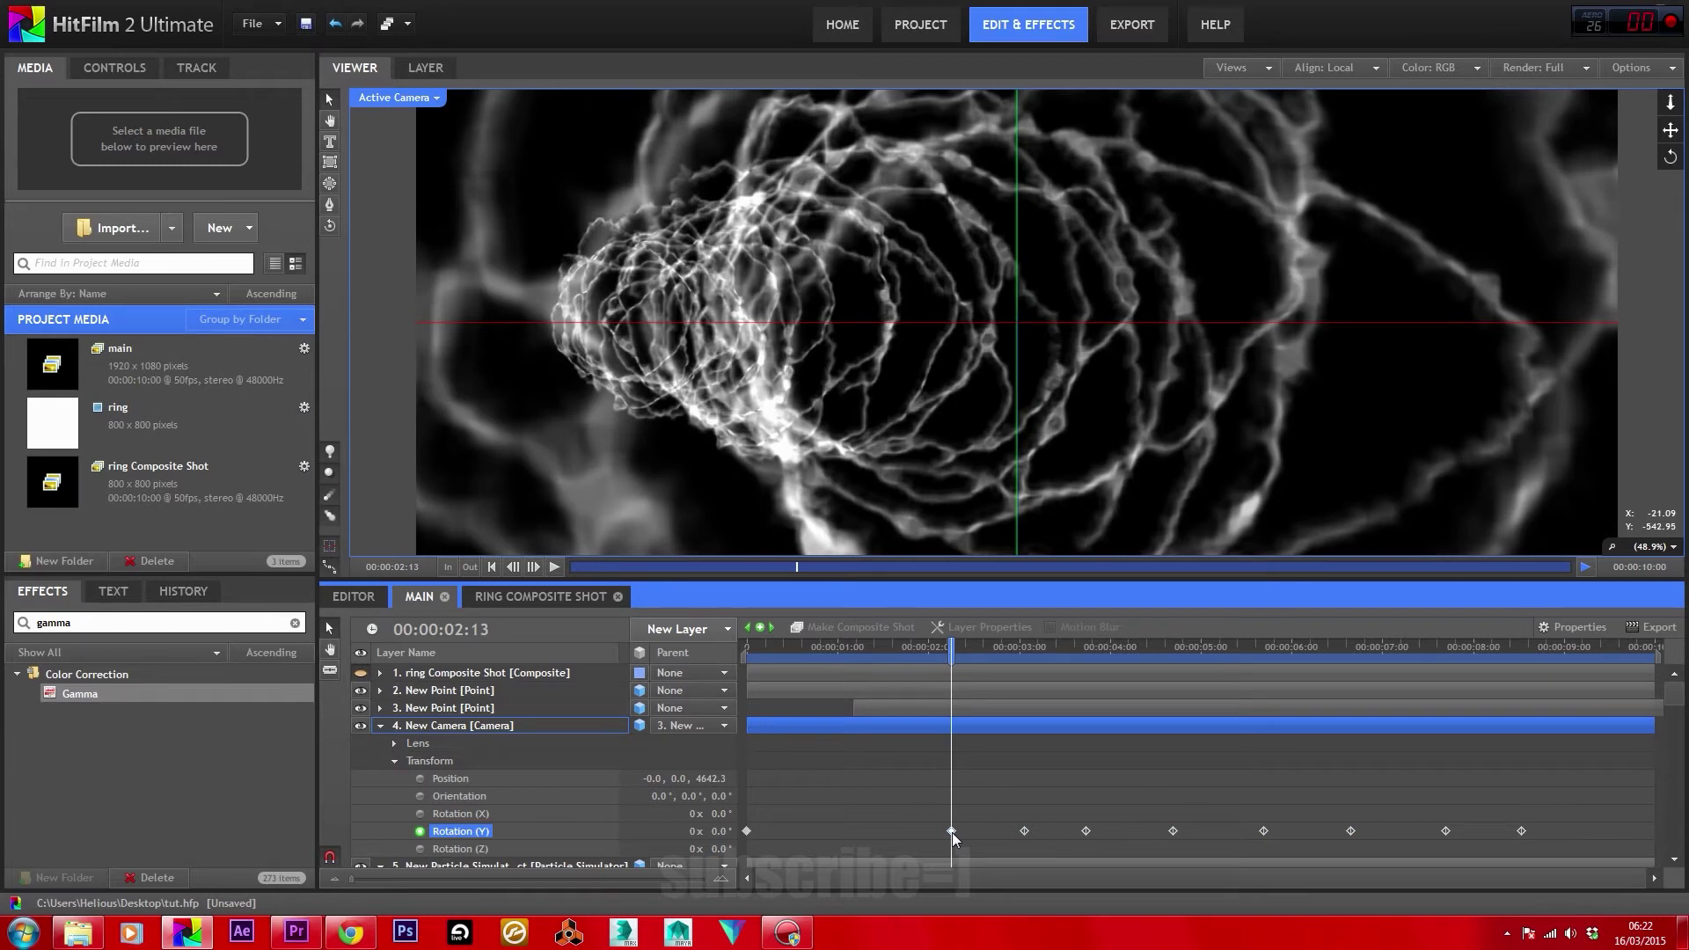
pyautogui.moveTo(954, 646); pyautogui.dragTo(957, 649)
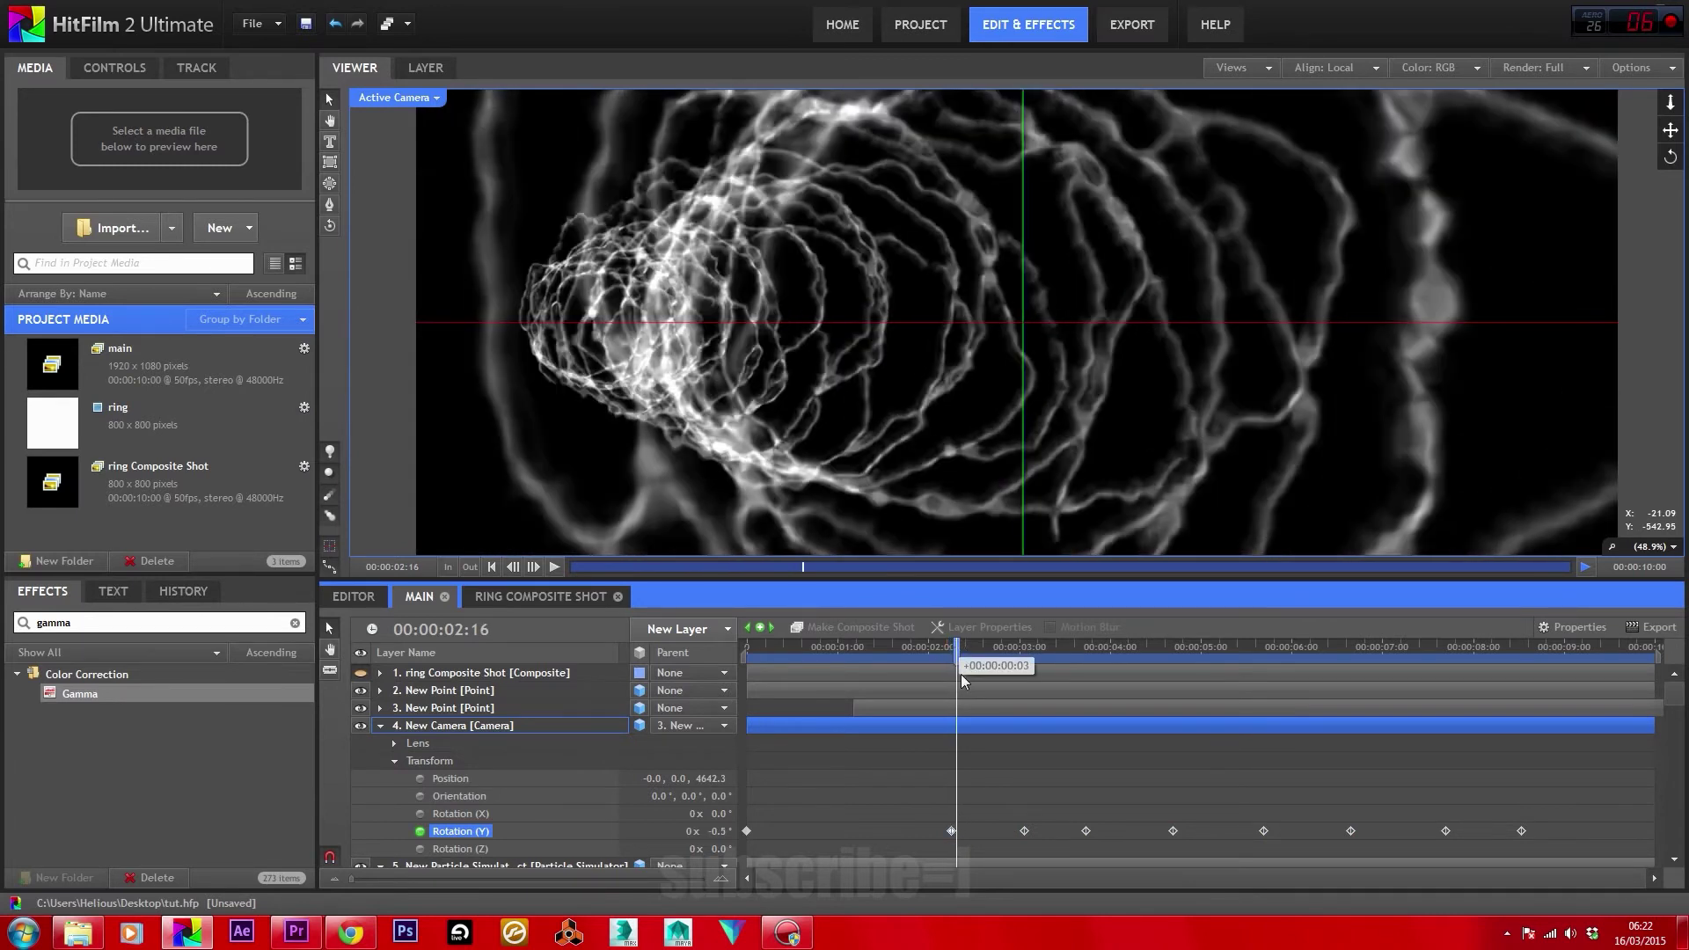
pyautogui.rightClick(957, 830)
pyautogui.click(985, 868)
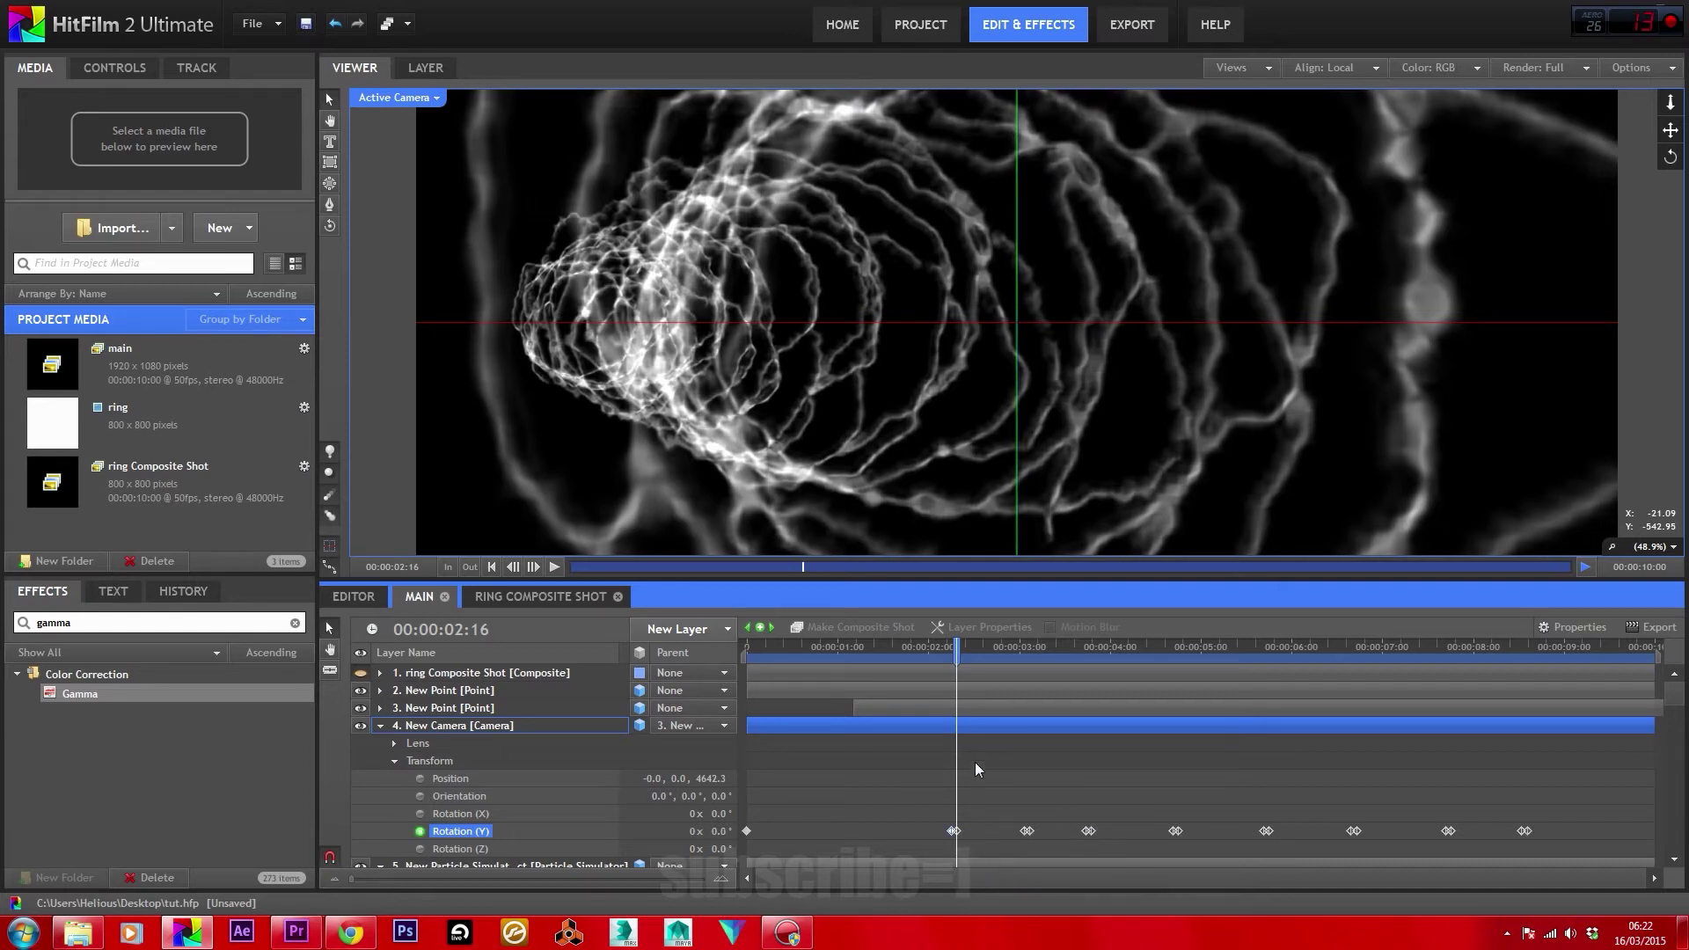
pyautogui.moveTo(955, 648); pyautogui.dragTo(1191, 656)
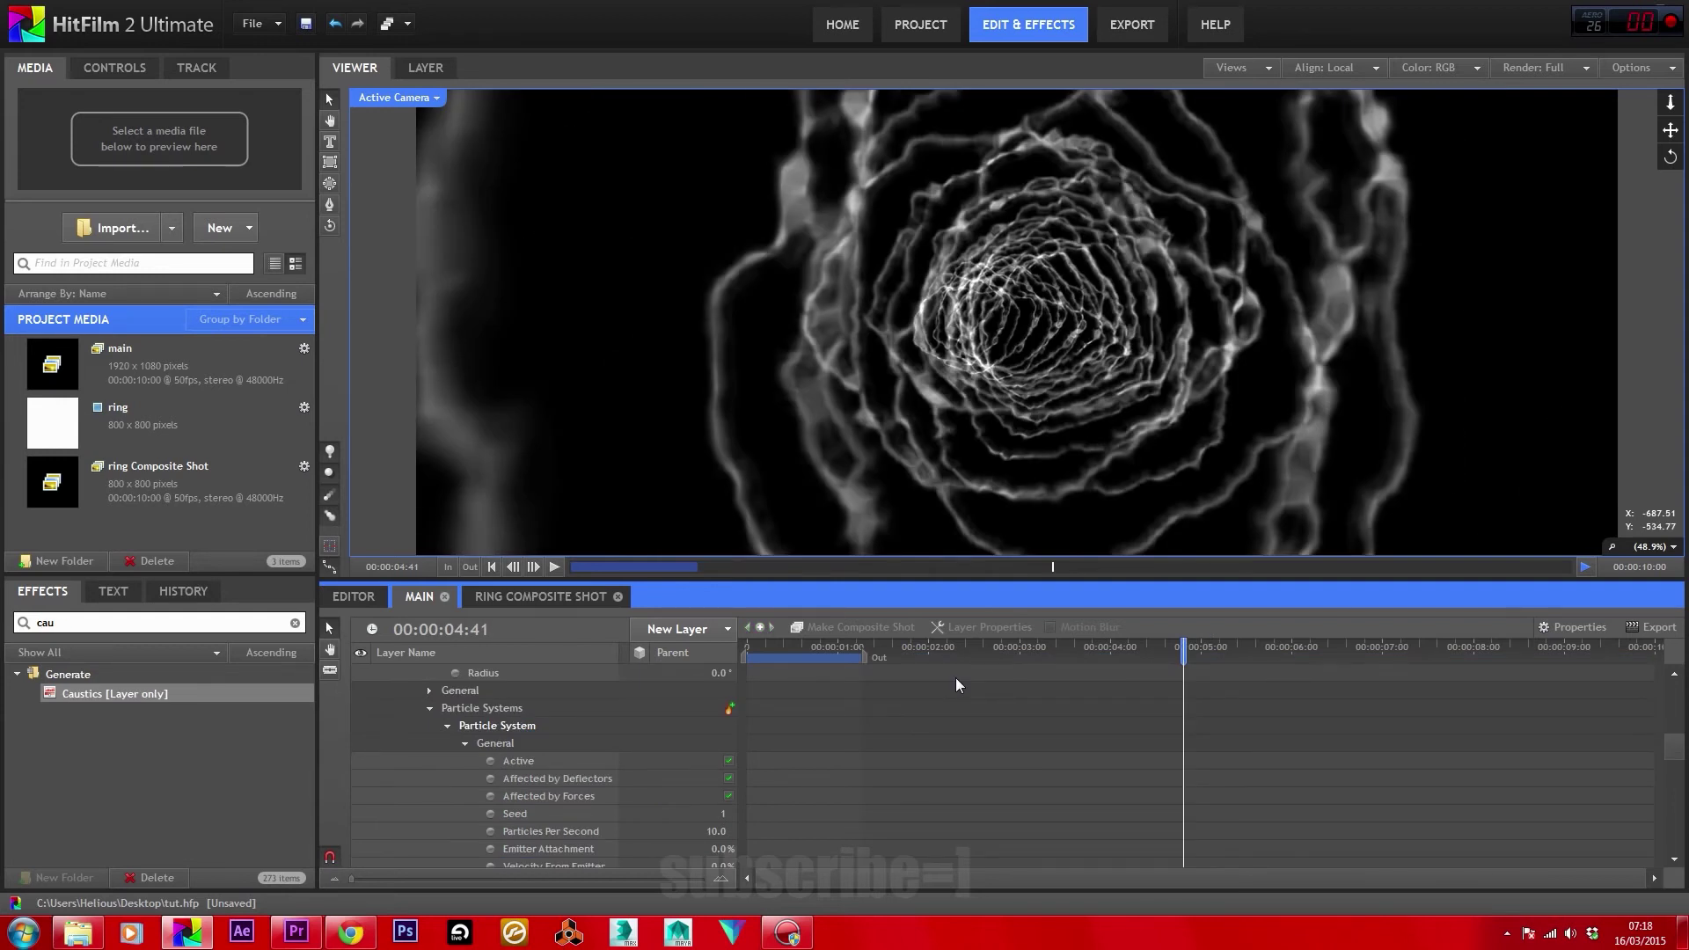
# Set the Particle System's Color Source to Texture Color.
pyautogui.scroll(-10, 619, 787)
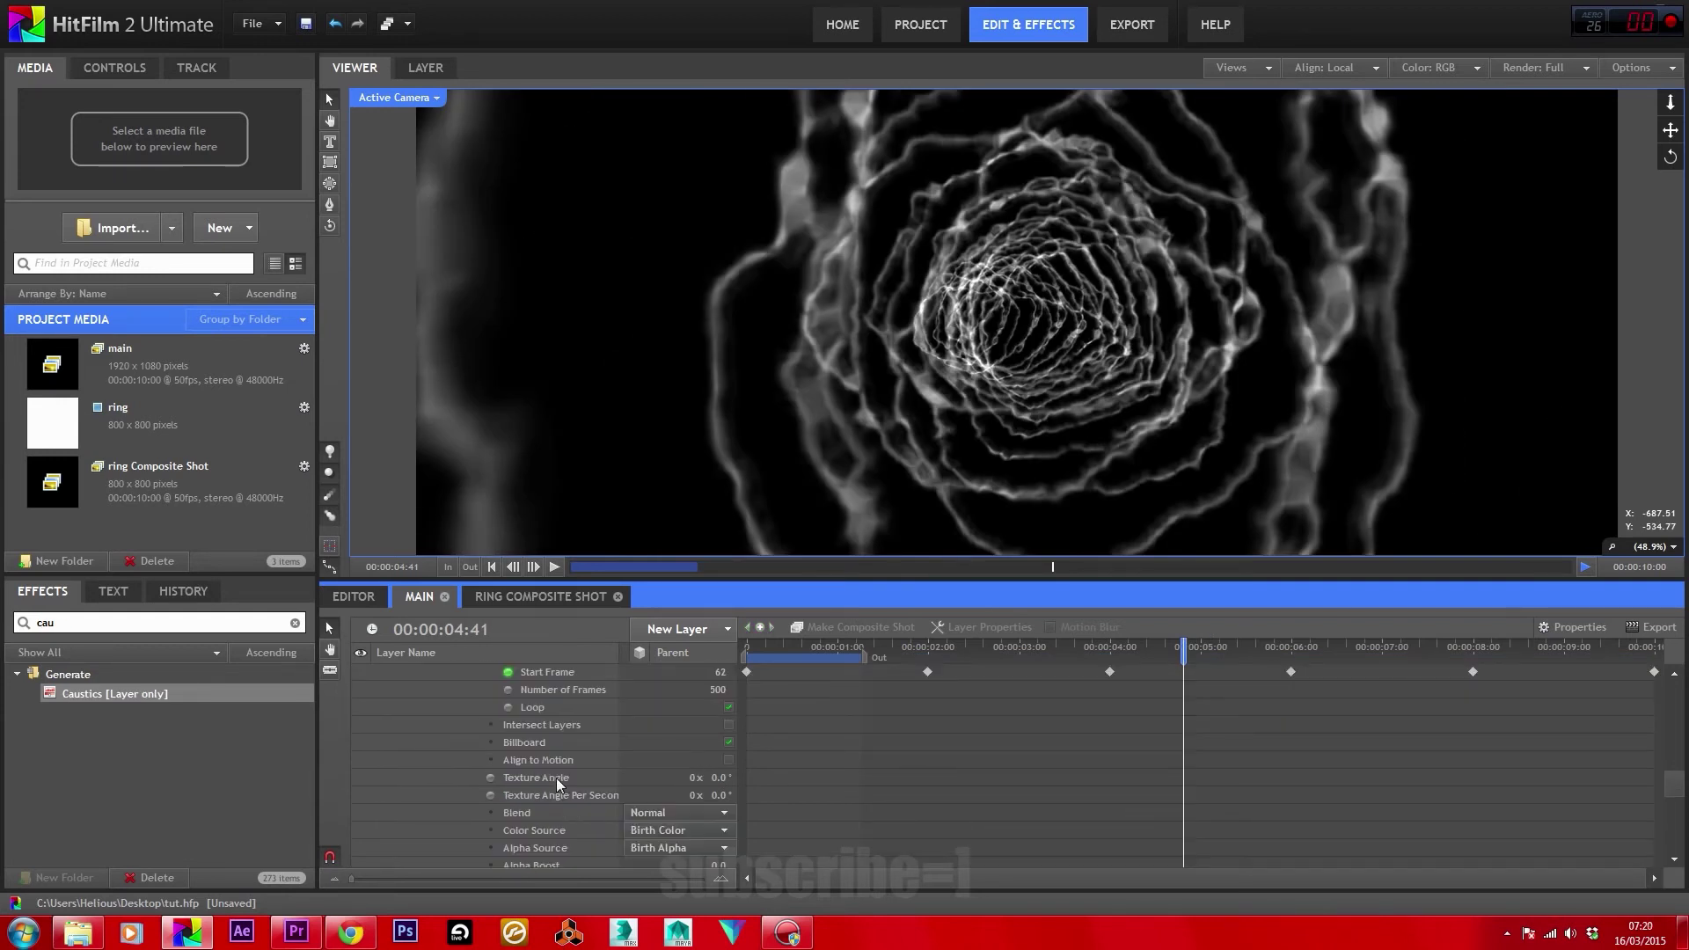
pyautogui.click(651, 830)
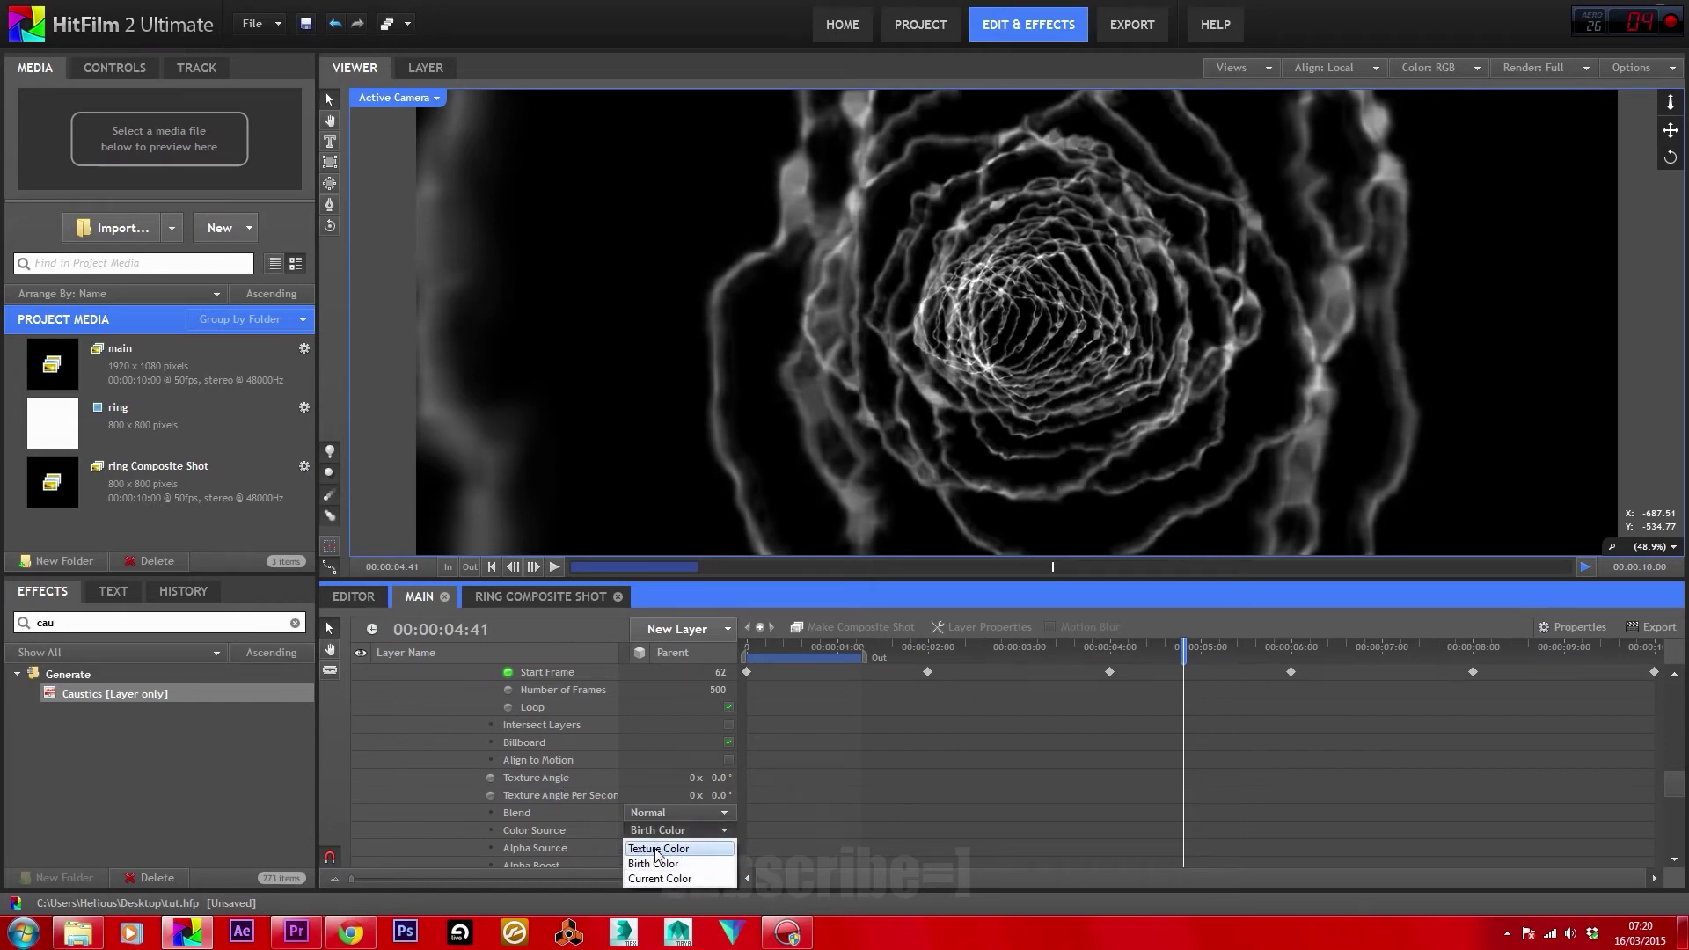
pyautogui.click(654, 848)
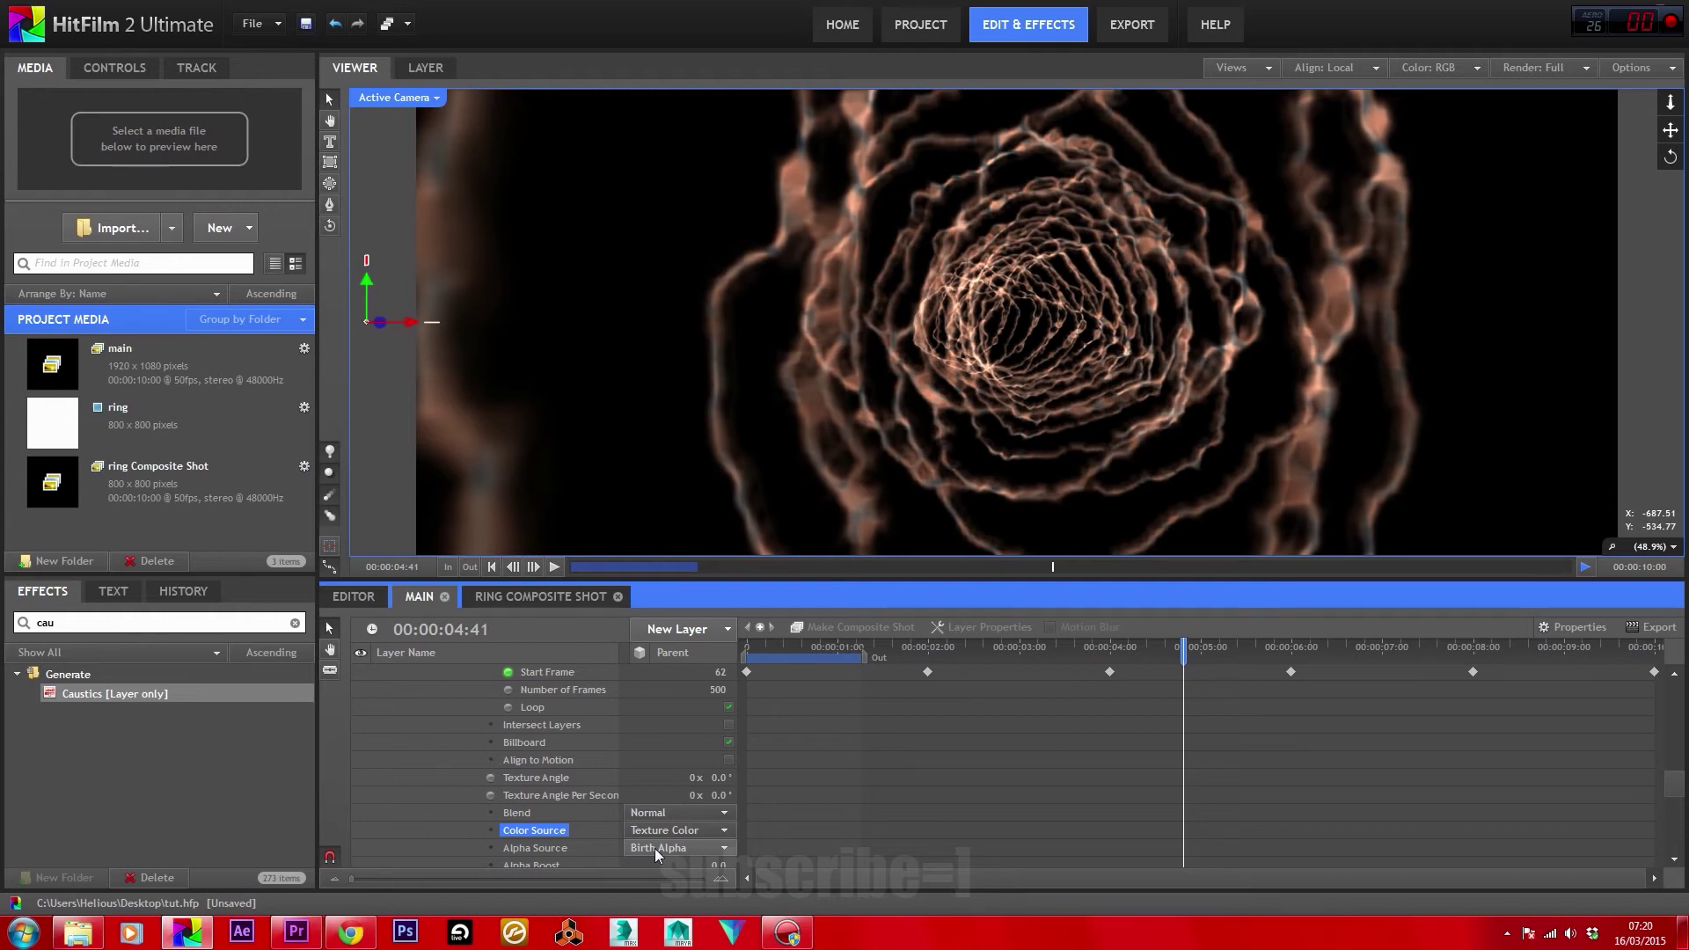
# Add a Grade layer to the main composite shot and apply the Caustics effect to it.
pyautogui.scroll(5, 700, 733)
pyautogui.scroll(10, 701, 740)
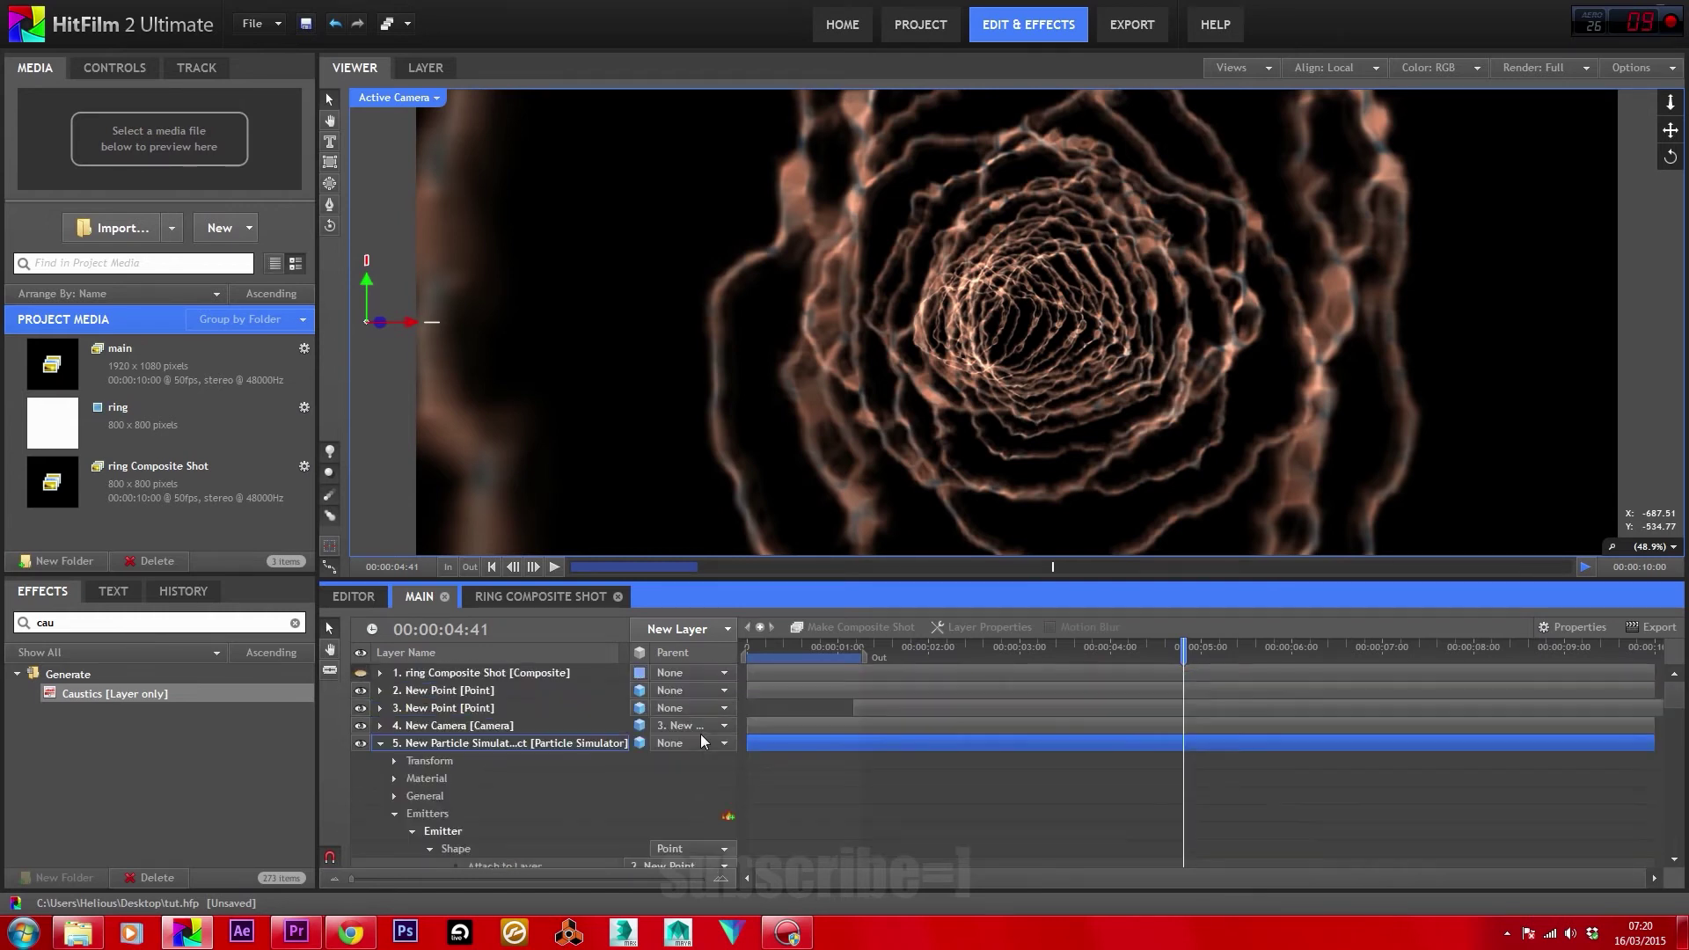
pyautogui.click(686, 628)
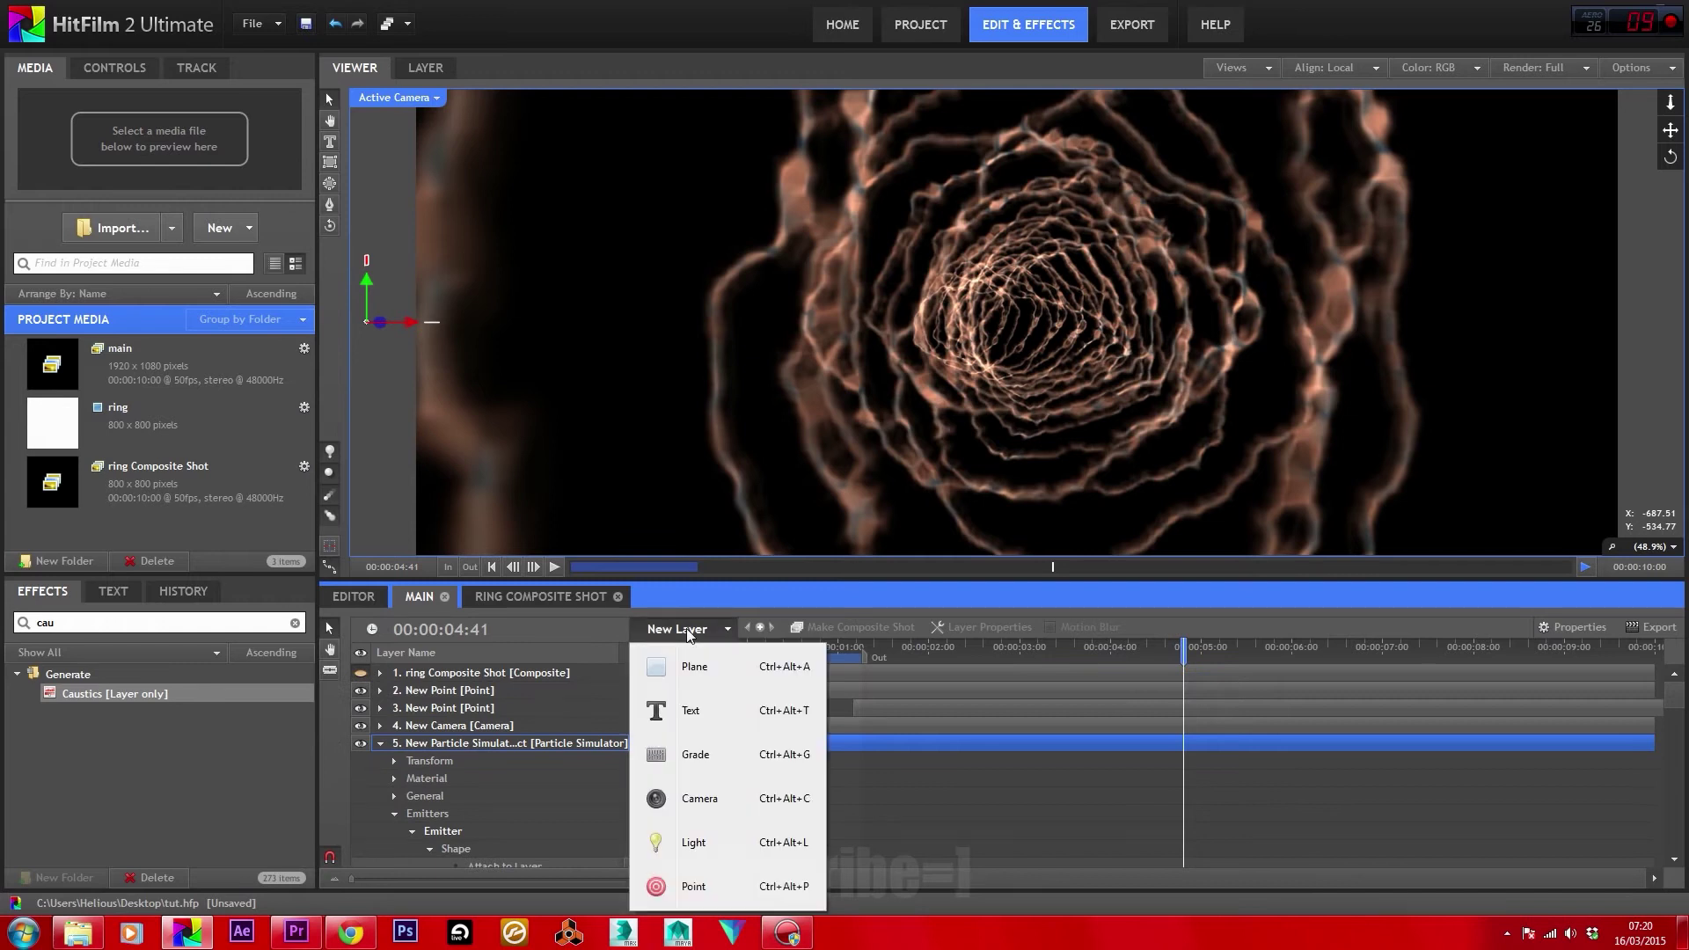
pyautogui.click(731, 753)
pyautogui.moveTo(101, 694); pyautogui.dragTo(434, 673)
# Set the grade layer's Caustics Depth to 30 and Refractive Index to 4.
pyautogui.click(413, 743)
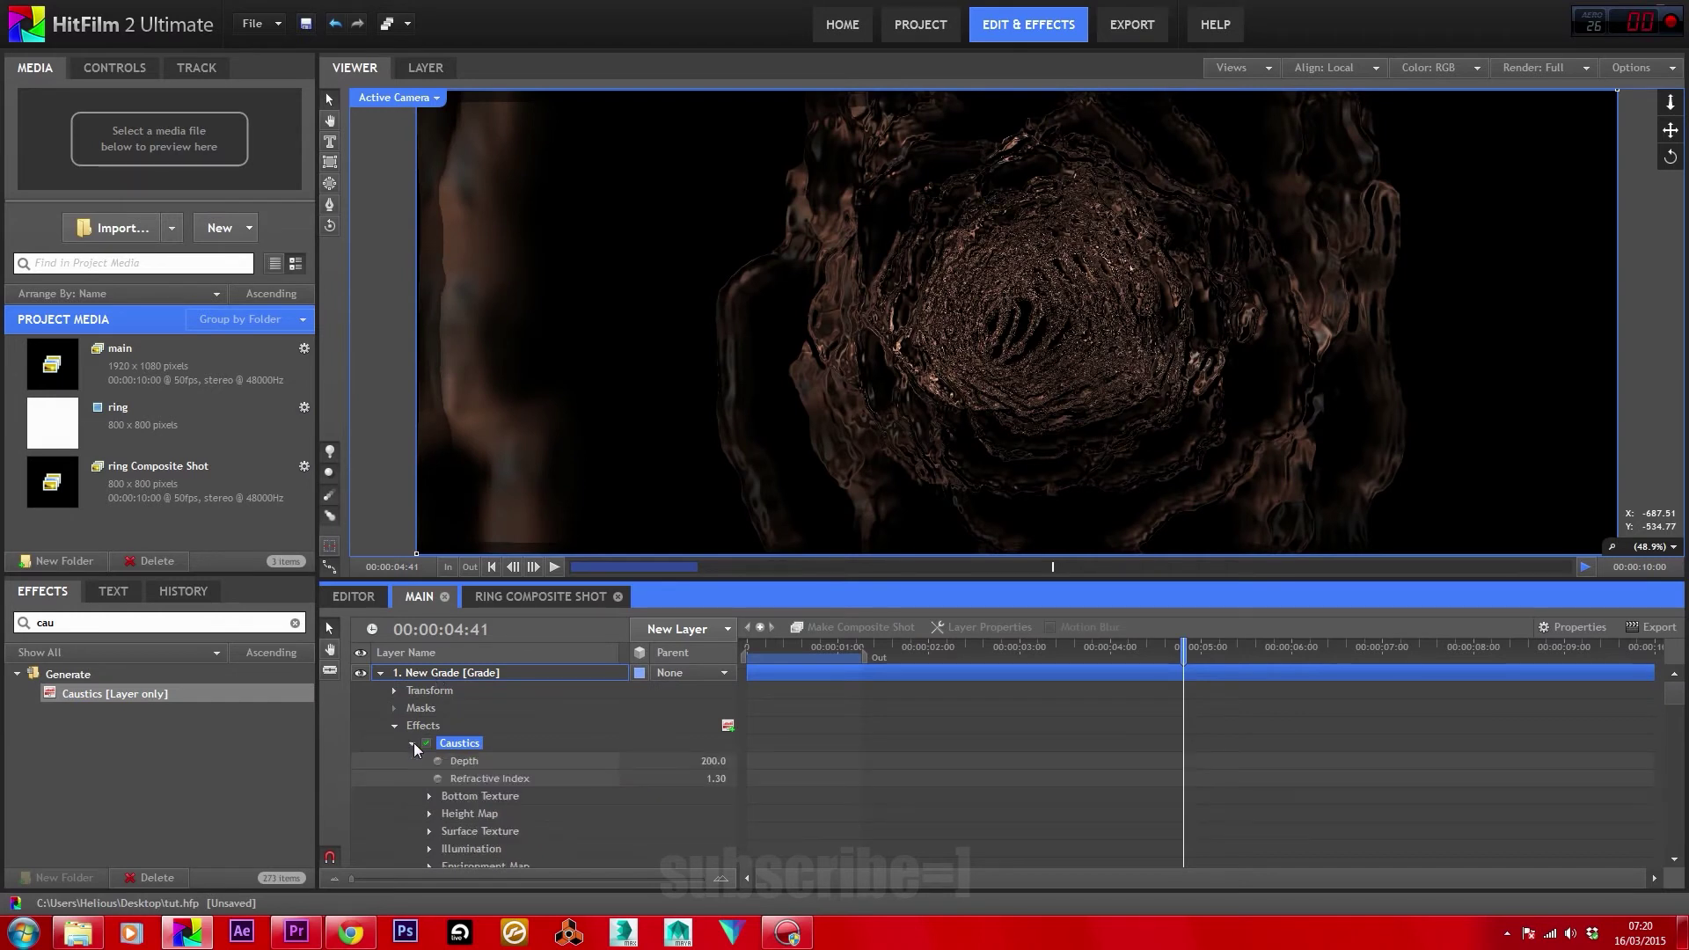
pyautogui.click(713, 761)
pyautogui.write('30')
pyautogui.click(774, 762)
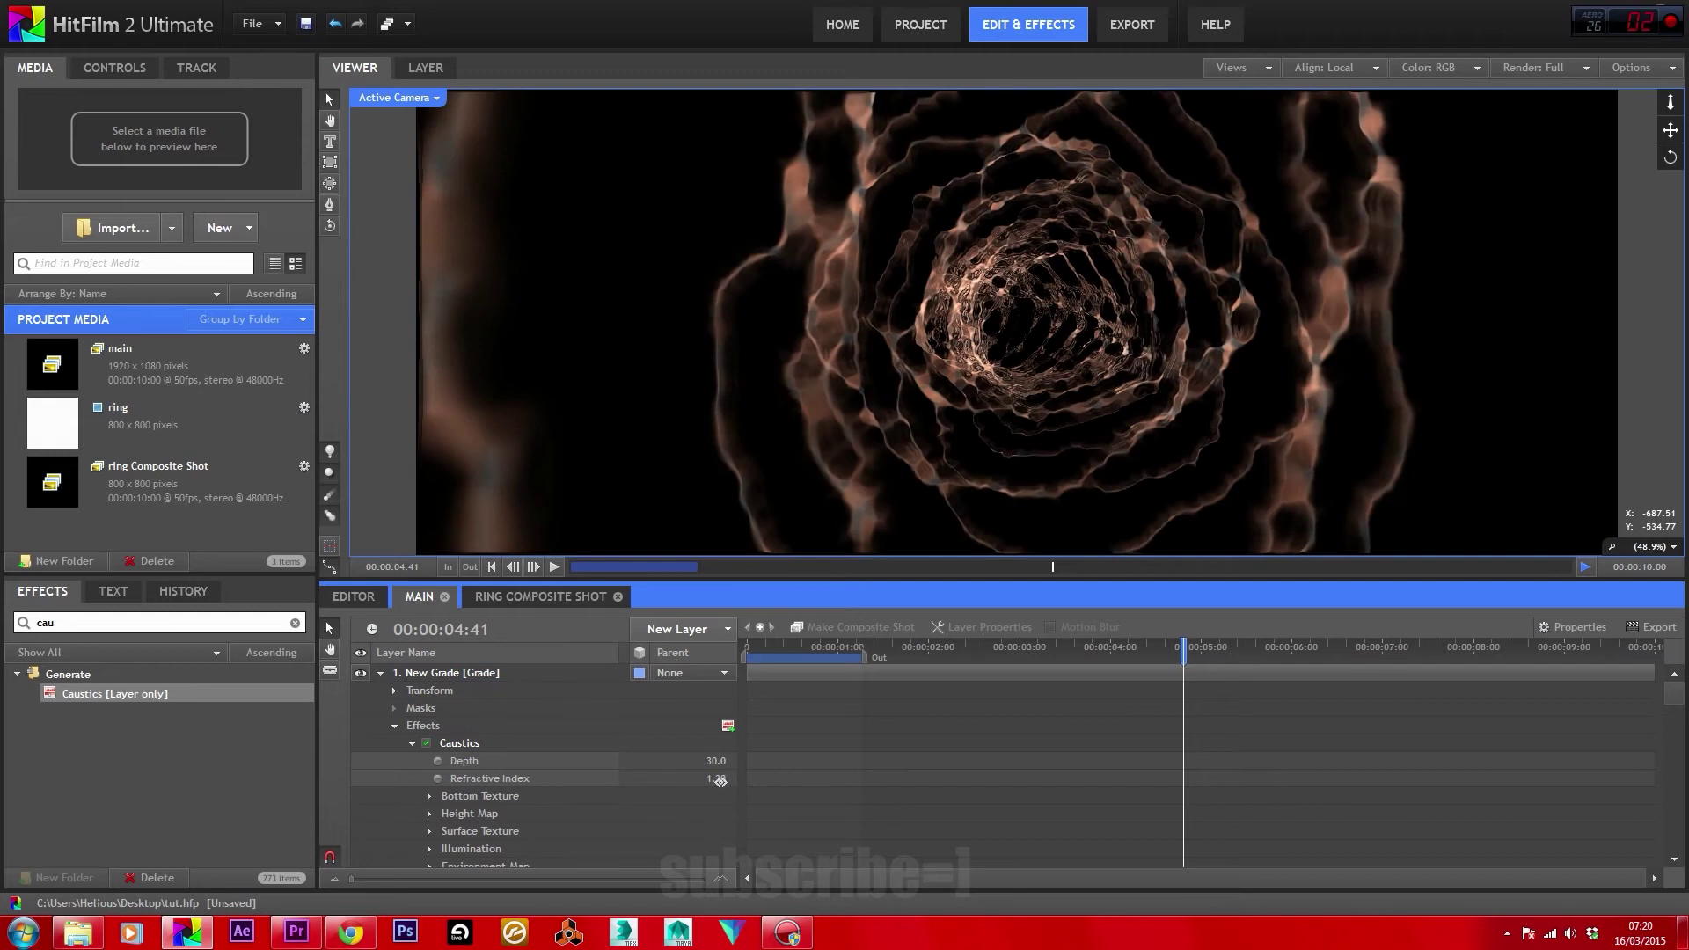
pyautogui.click(720, 780)
pyautogui.write('4')
pyautogui.press('Return')
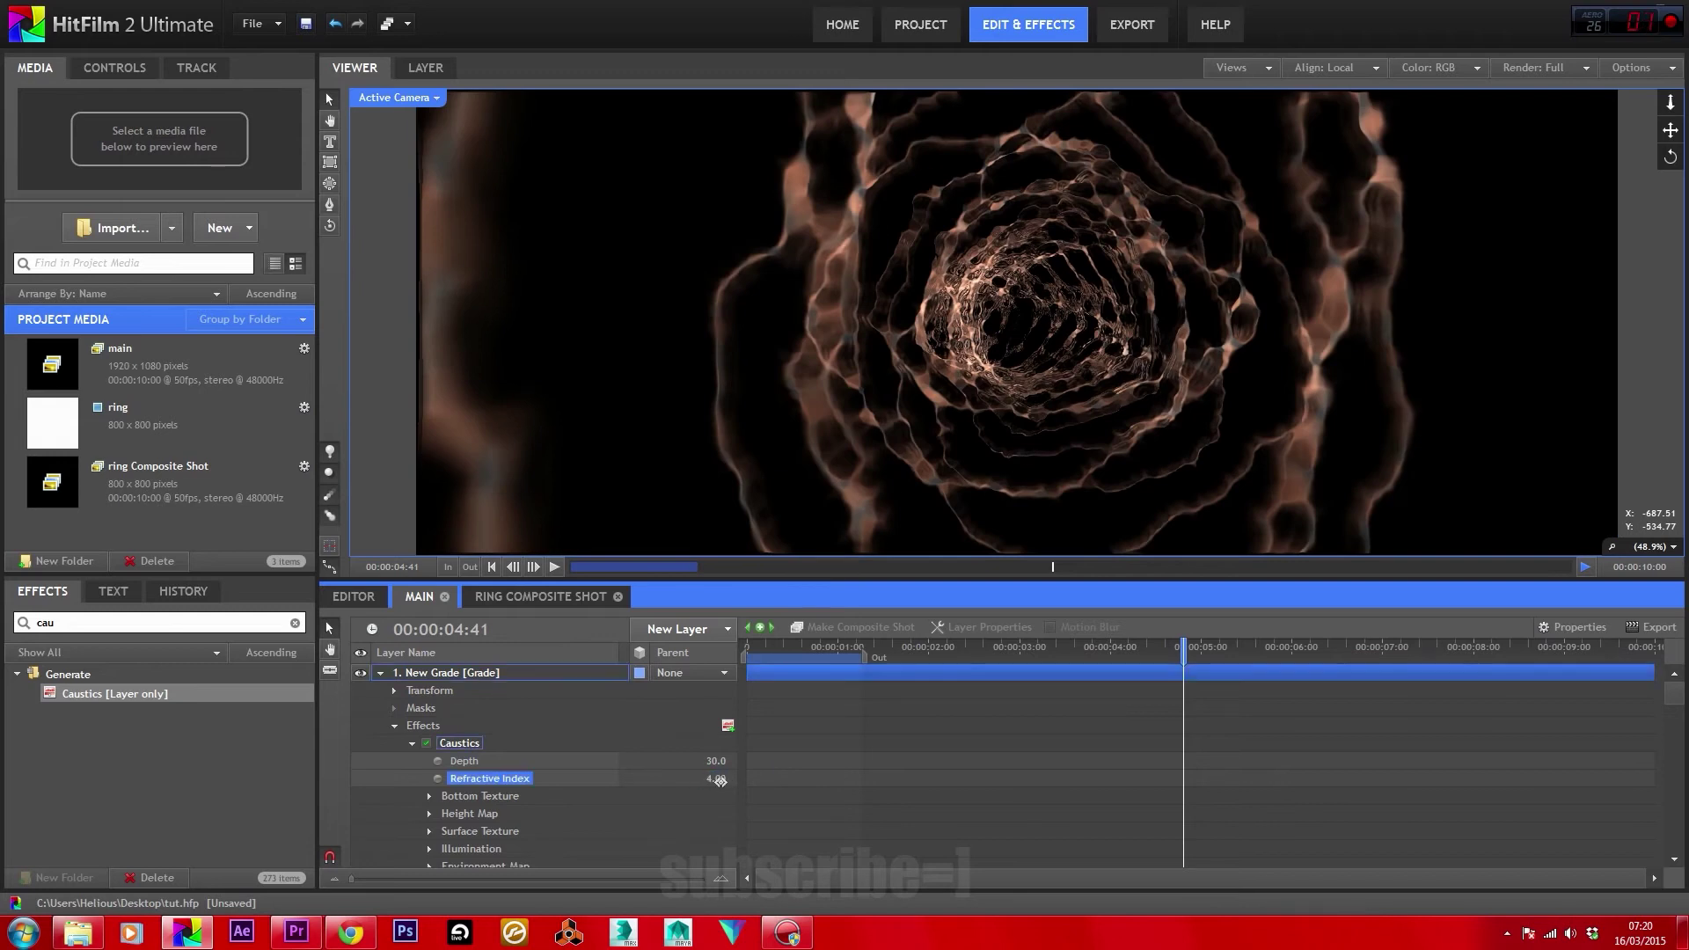
# Set the Wave Height of the Caustics Height Map to 5.
pyautogui.click(430, 814)
pyautogui.click(701, 847)
pyautogui.write('5')
pyautogui.press('Return')
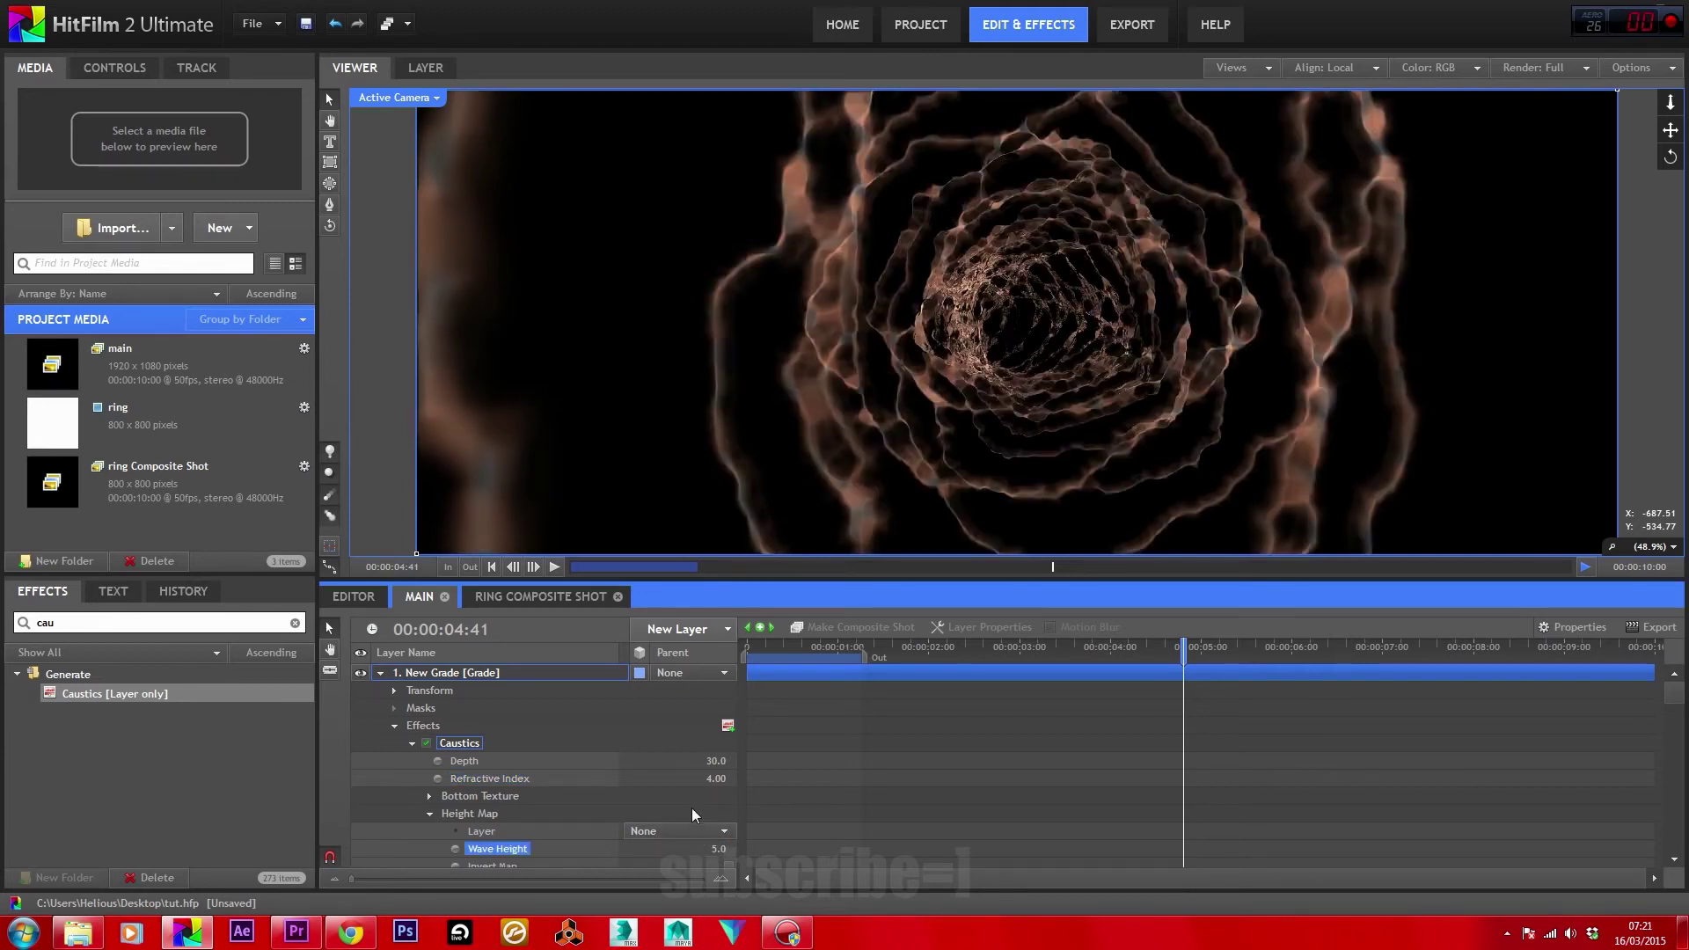
# Set the Particle System's Blend to Add and its Alpha Boost to 5.
pyautogui.scroll(-10, 692, 807)
pyautogui.scroll(-5, 575, 788)
pyautogui.click(664, 775)
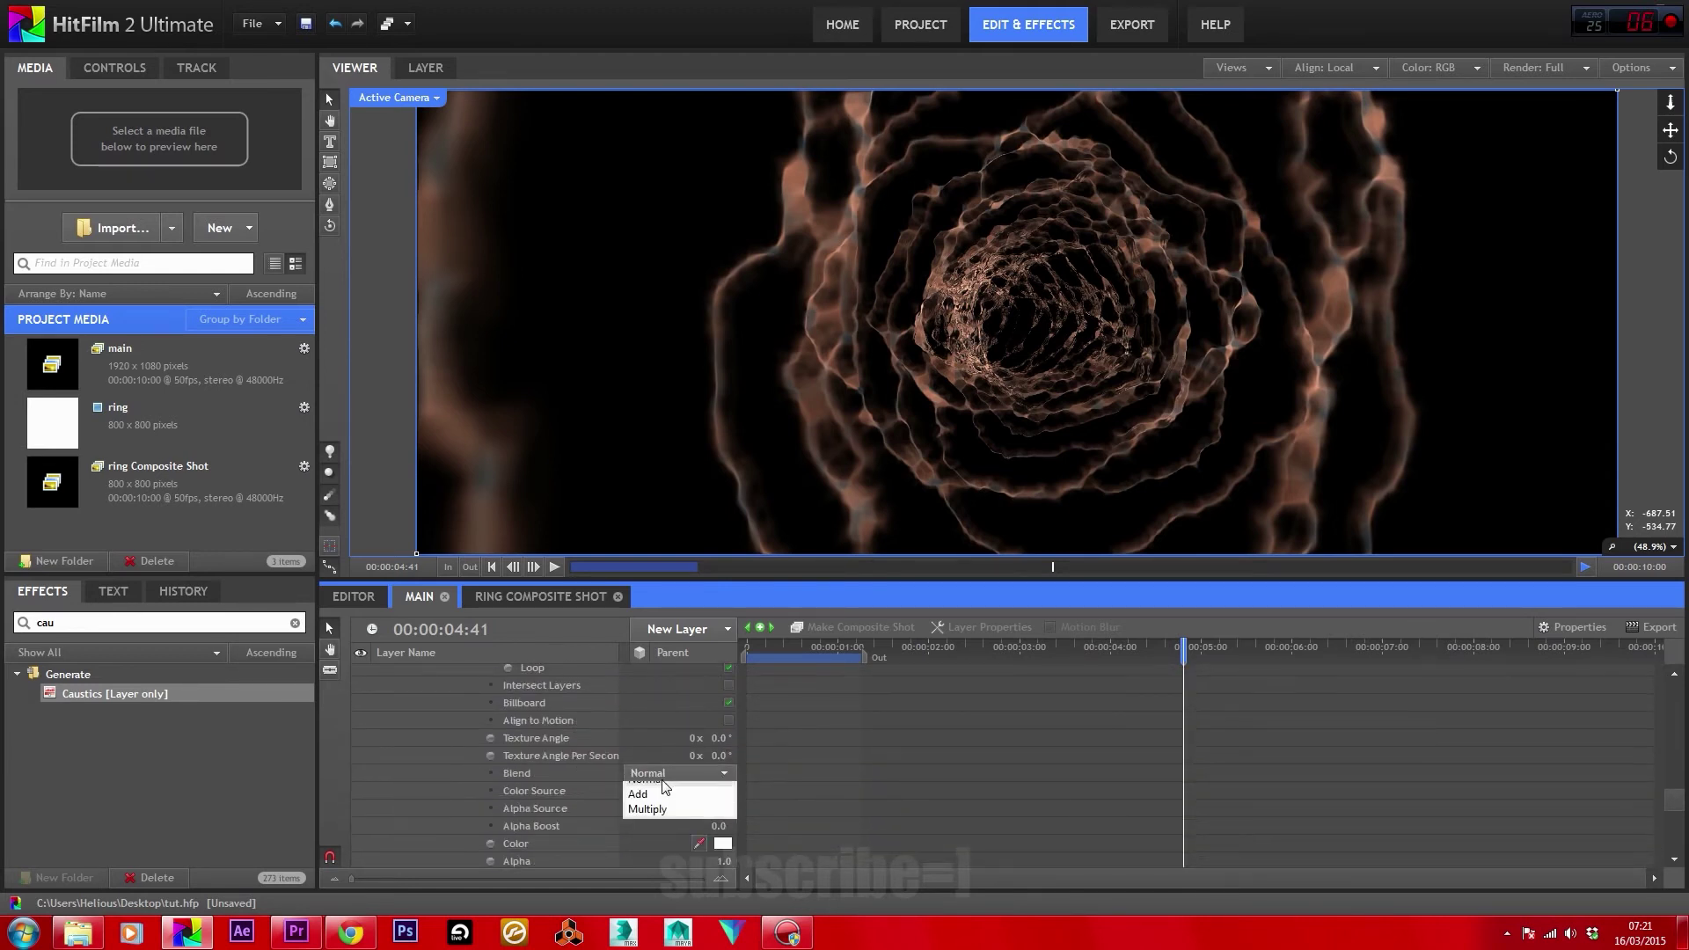
pyautogui.click(667, 796)
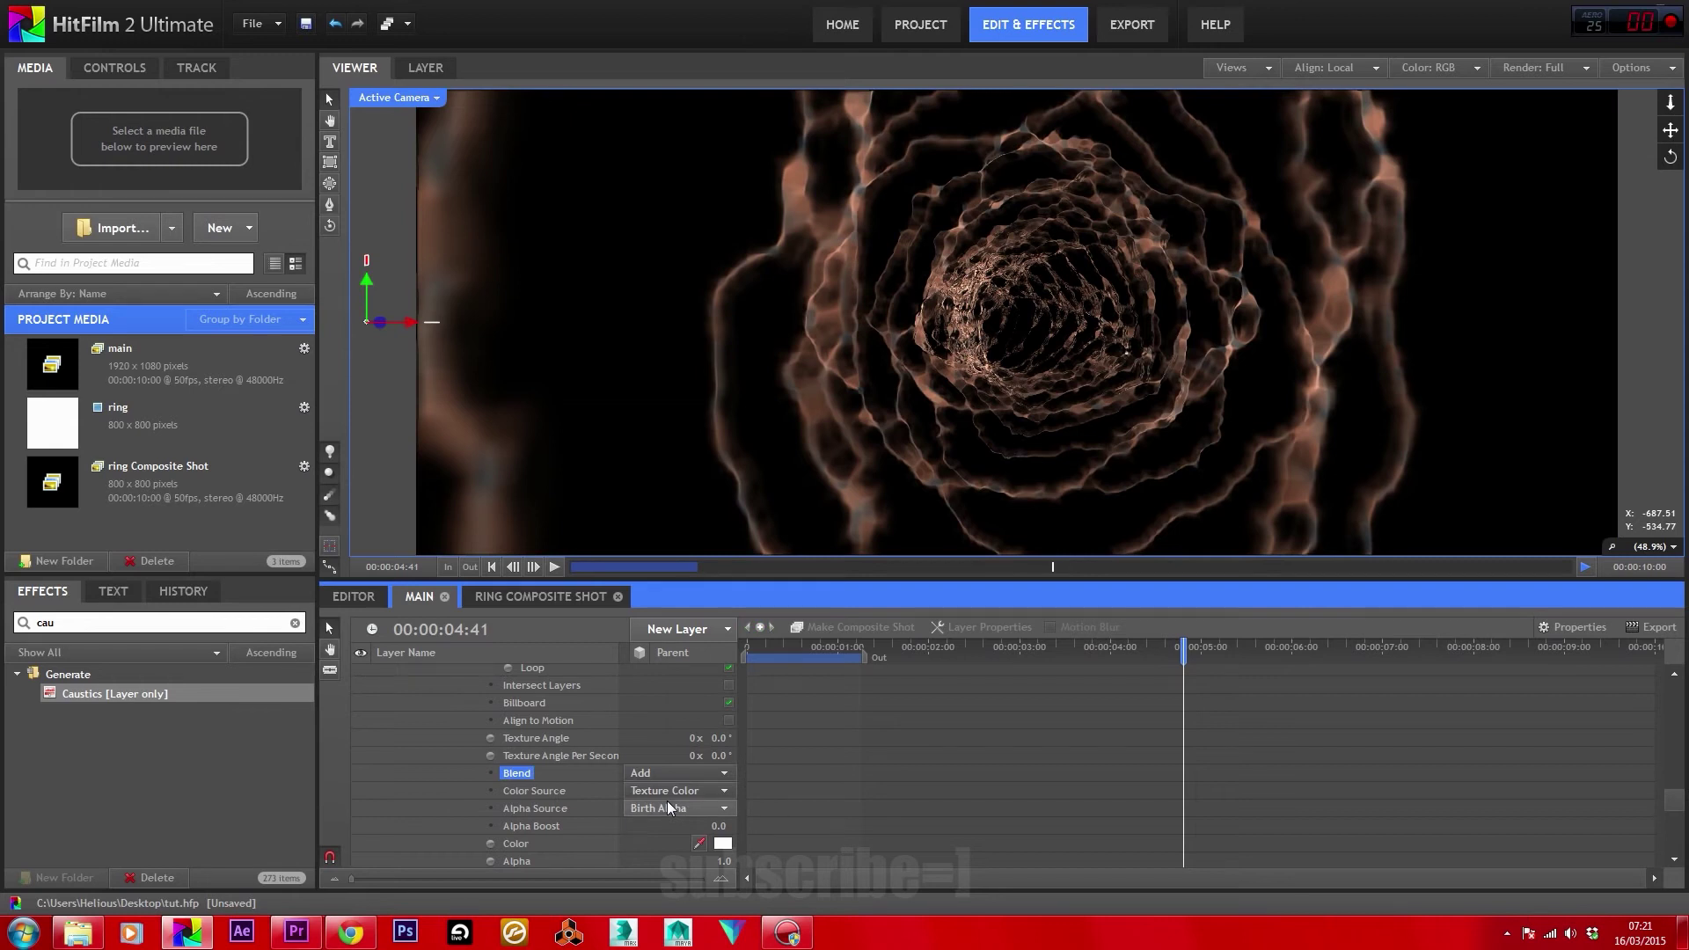
pyautogui.click(719, 825)
pyautogui.write('5')
pyautogui.press('Return')
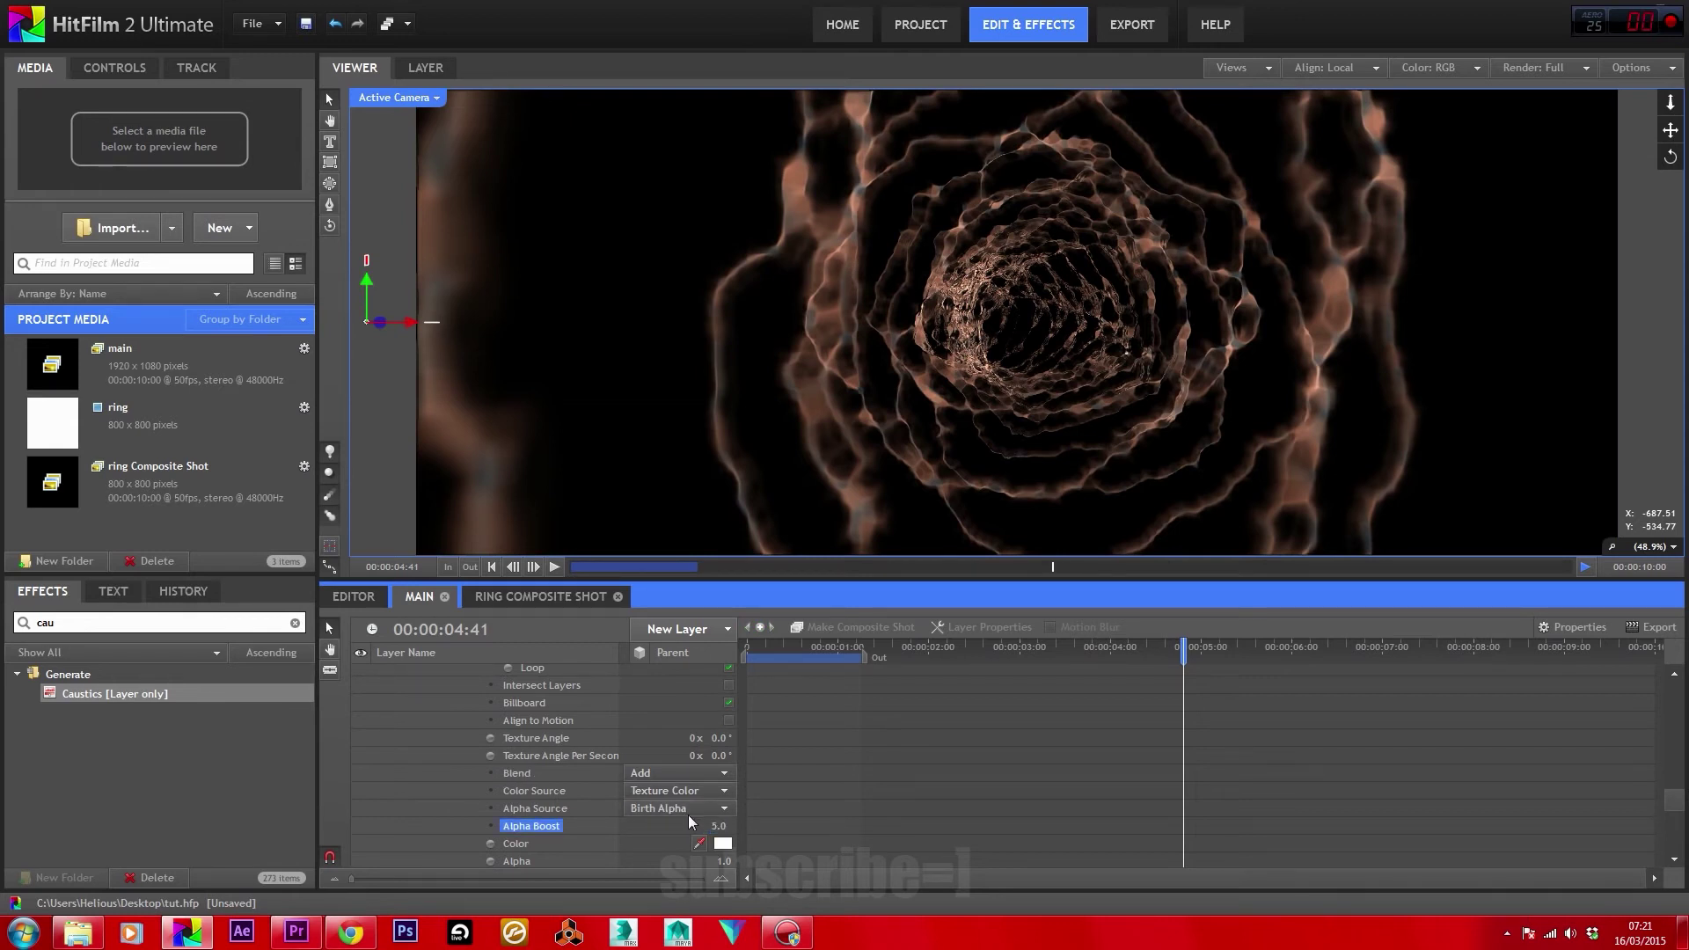
# Lower the Particle System's Alpha to a faint value below 1.
pyautogui.click(723, 860)
pyautogui.write('0')
pyautogui.press('Return')
# Enable motion blur for the particle simulator layer.
pyautogui.scroll(1, 728, 859)
pyautogui.scroll(10, 650, 813)
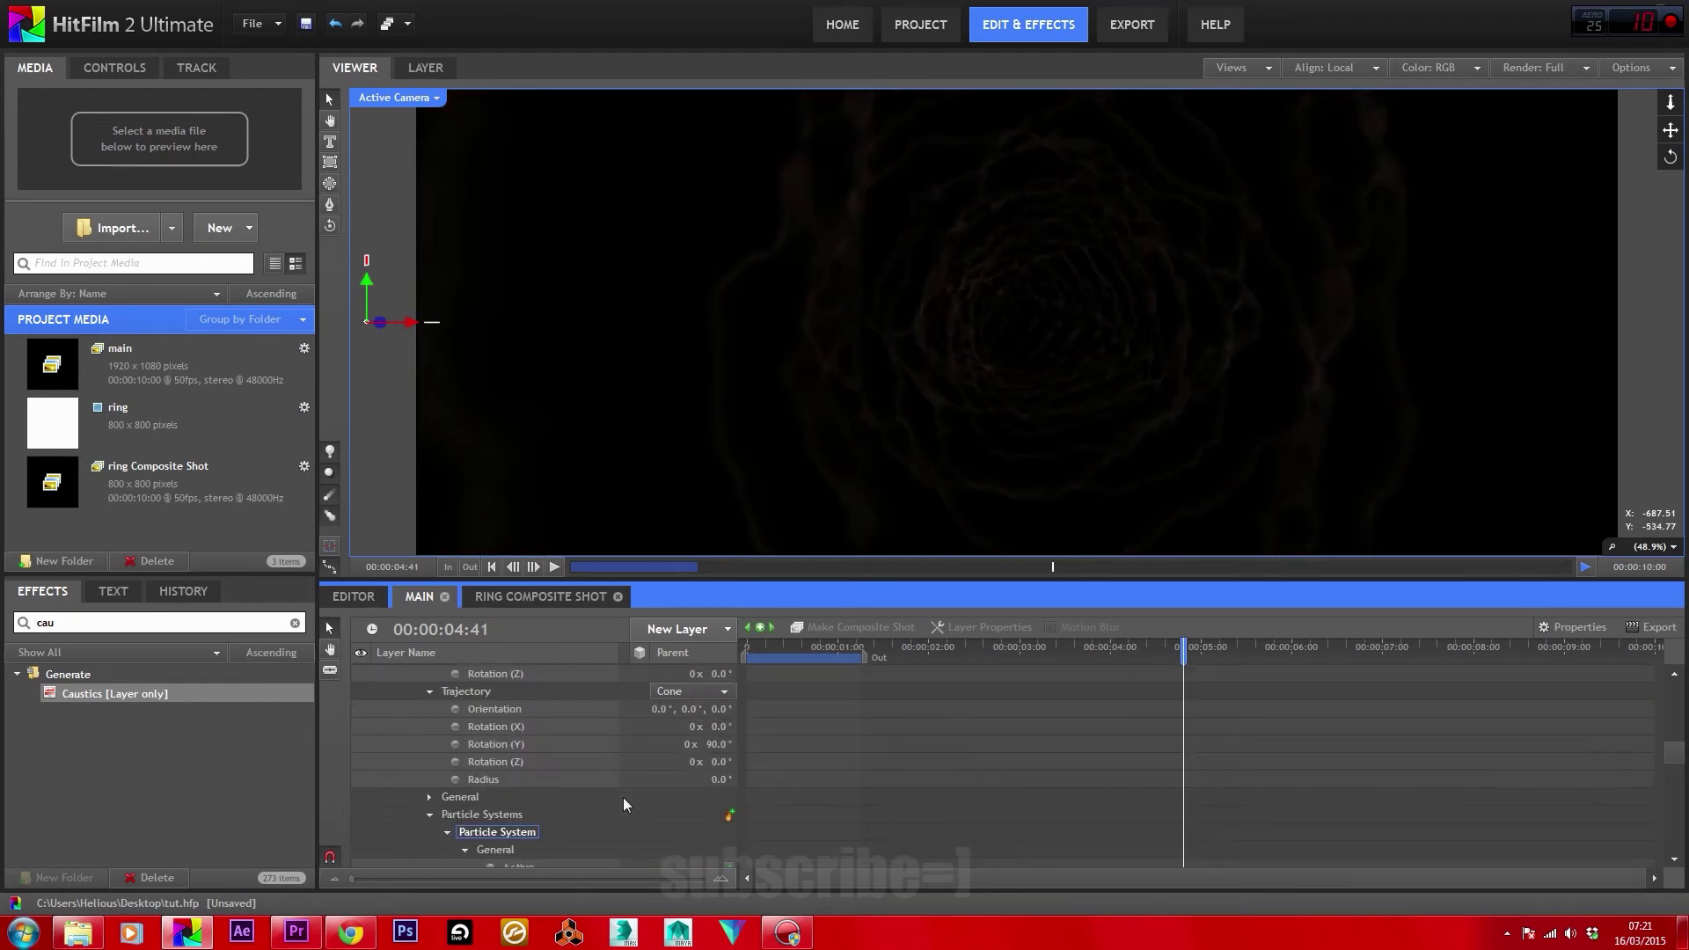
pyautogui.scroll(6, 623, 797)
pyautogui.click(556, 676)
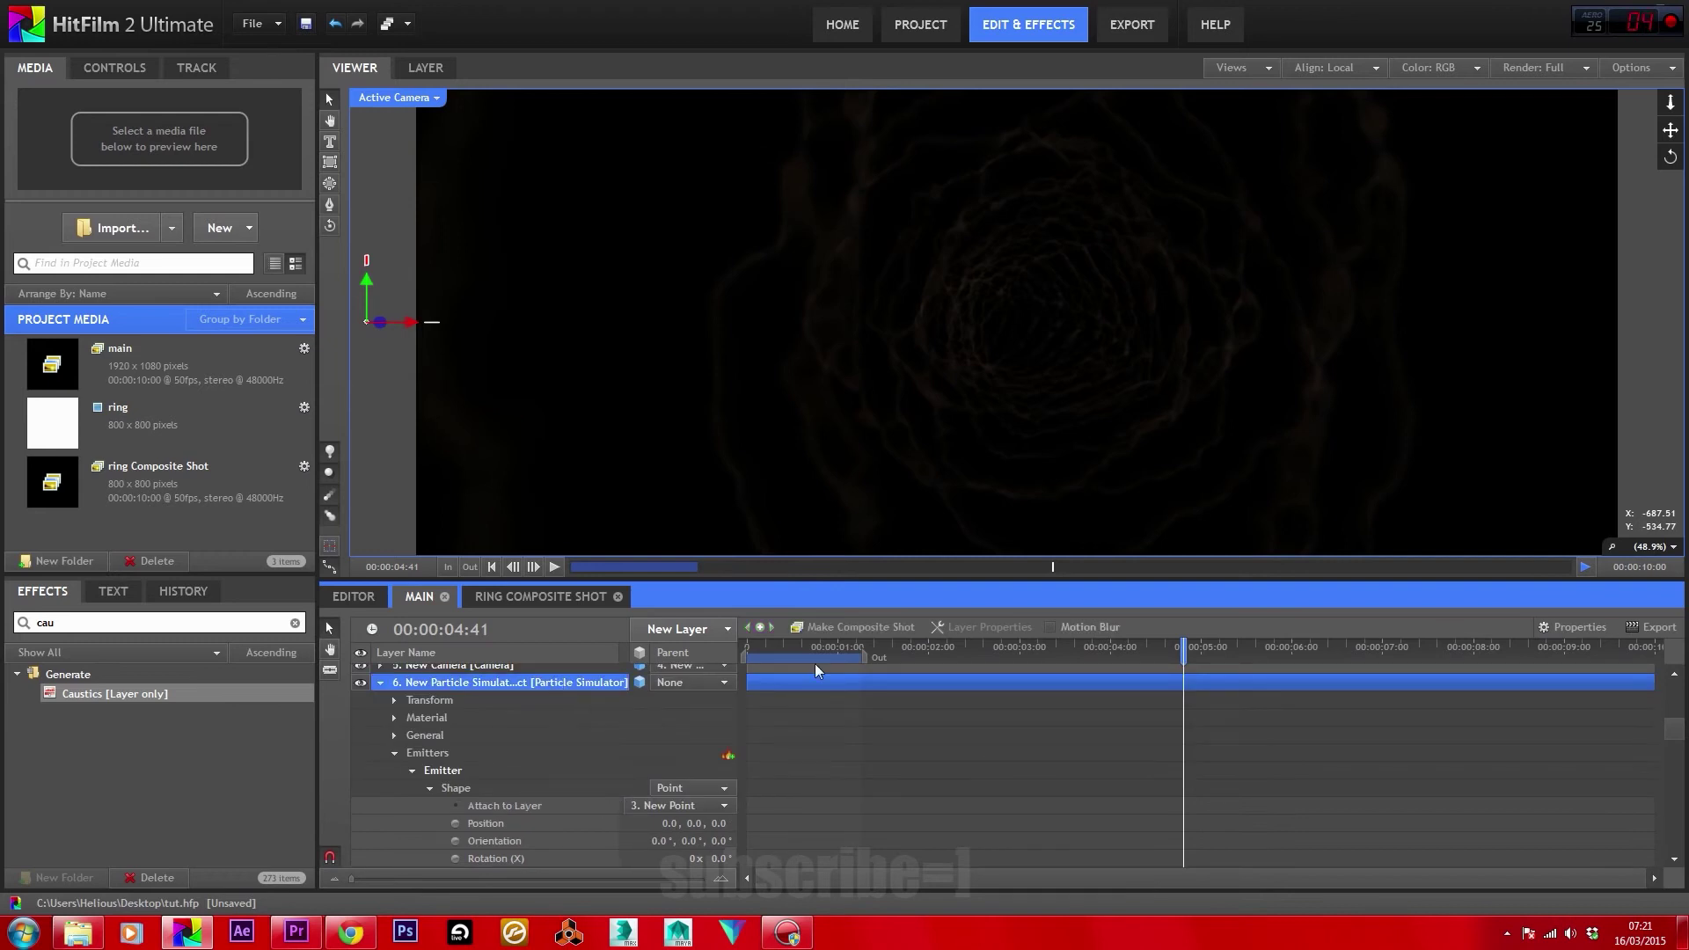
pyautogui.click(1072, 627)
# Raise the Particle System's Particles Per Second to 50.
pyautogui.scroll(-8, 513, 764)
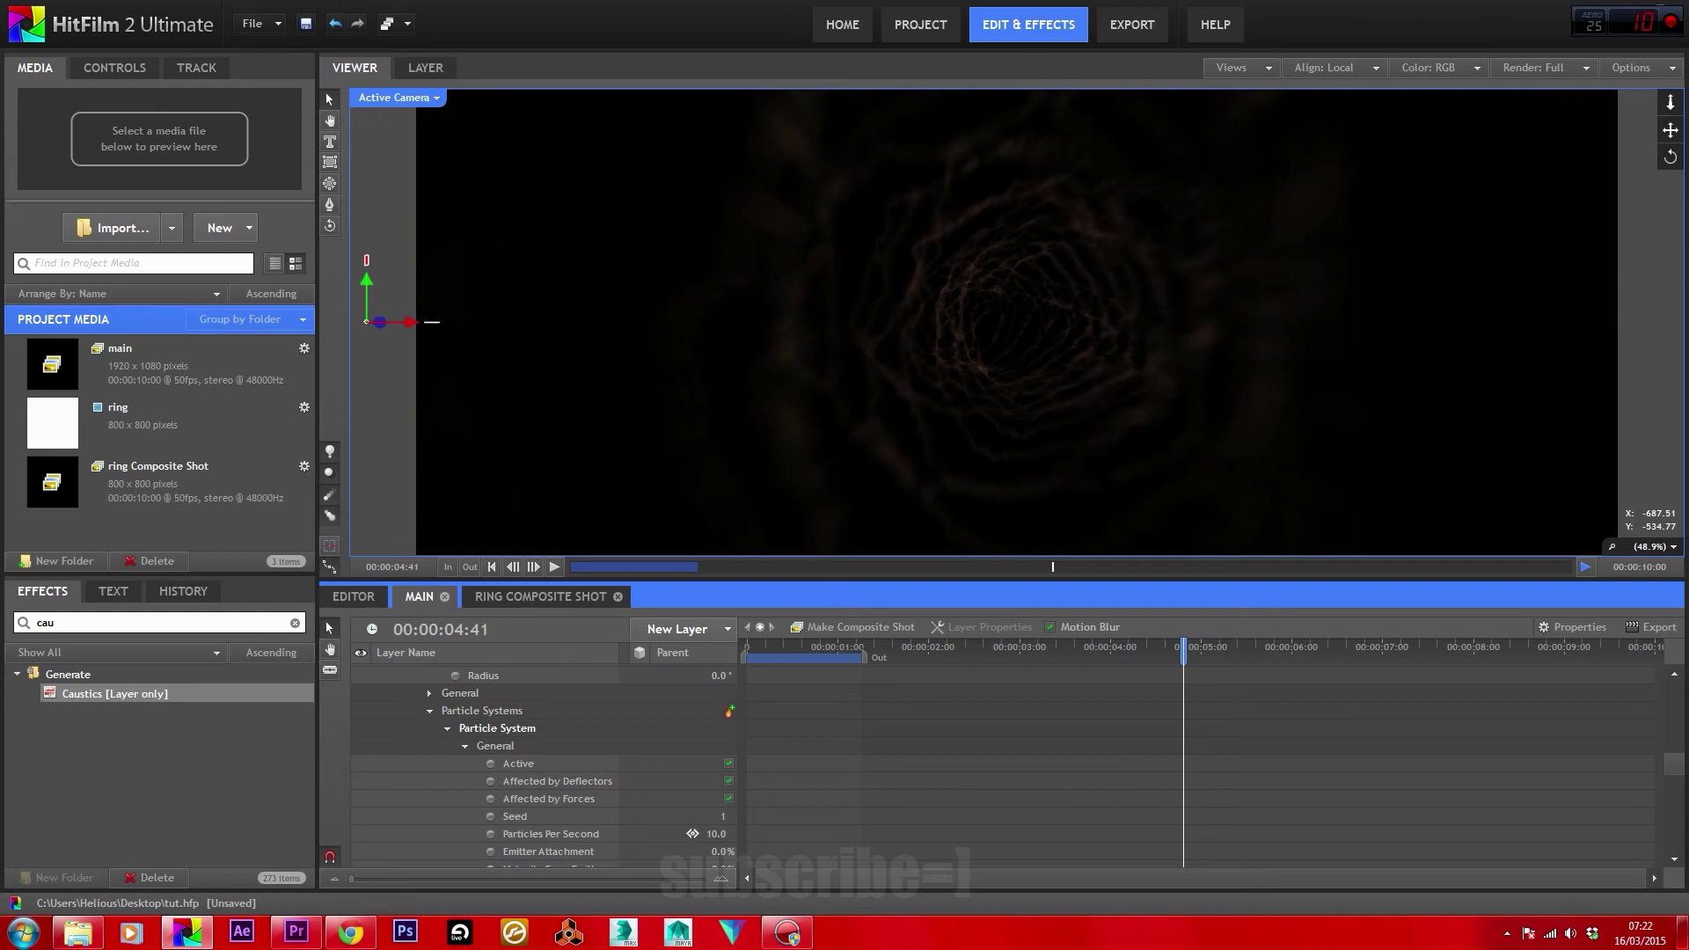
pyautogui.scroll(-1, 691, 831)
pyautogui.click(716, 812)
pyautogui.write('50')
pyautogui.press('Return')
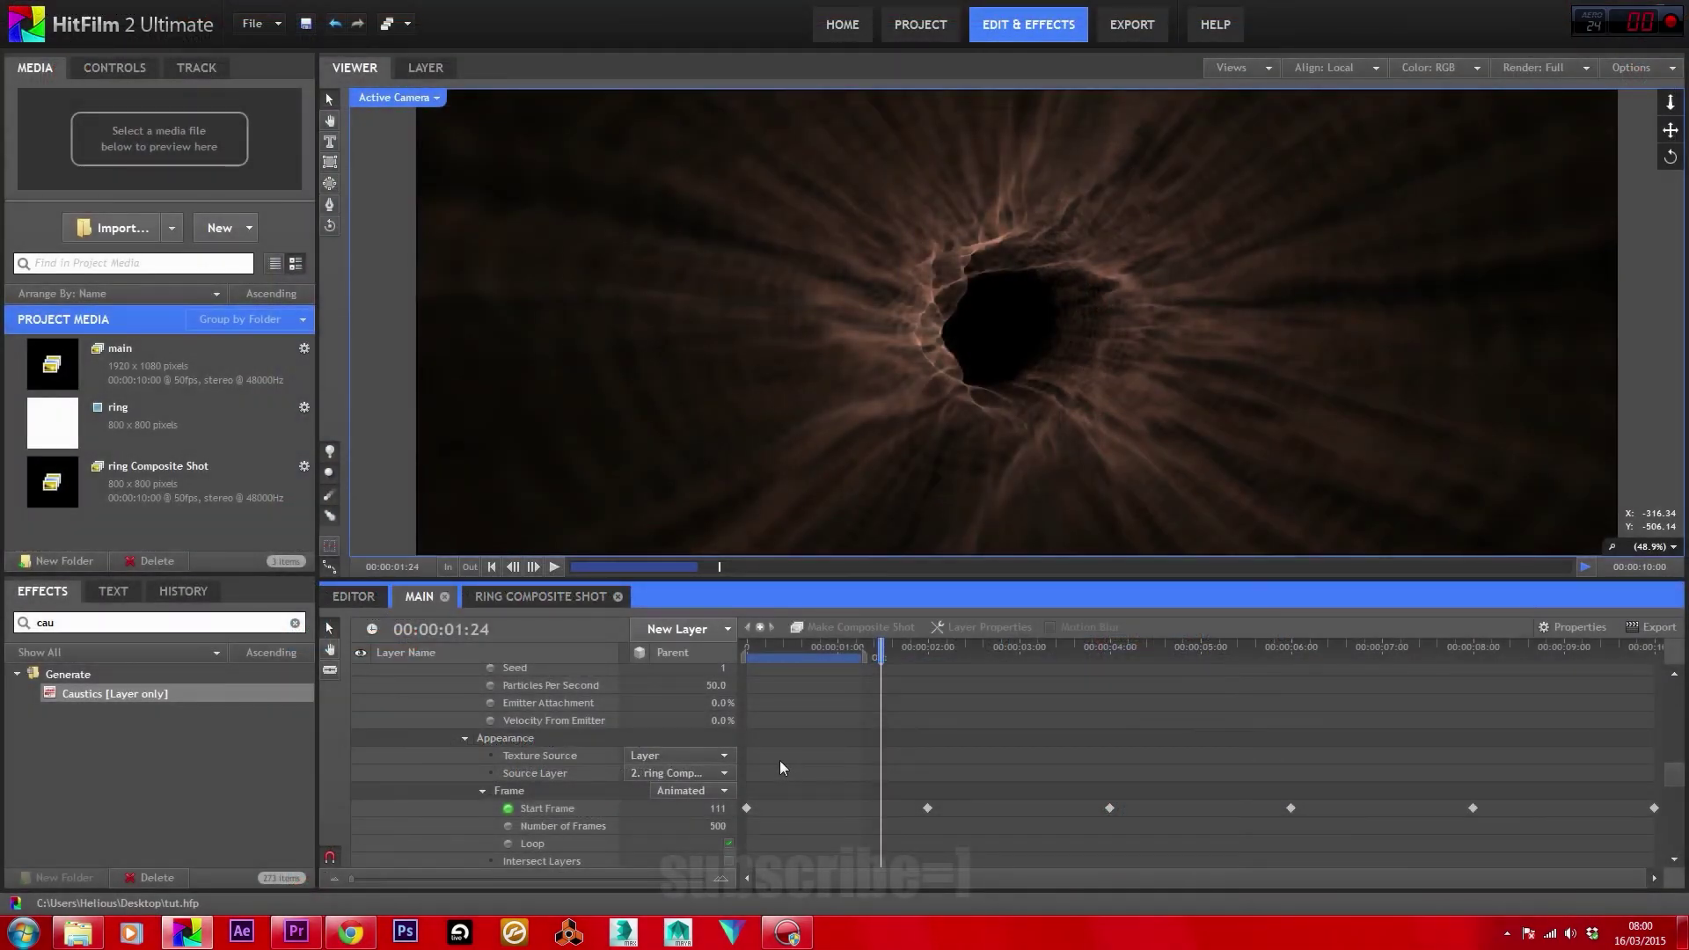
# Try a Number of Frames of 1 for the particle texture and check the tunnel at 00:00:01:44.
pyautogui.click(714, 826)
pyautogui.write('1')
pyautogui.press('Return')
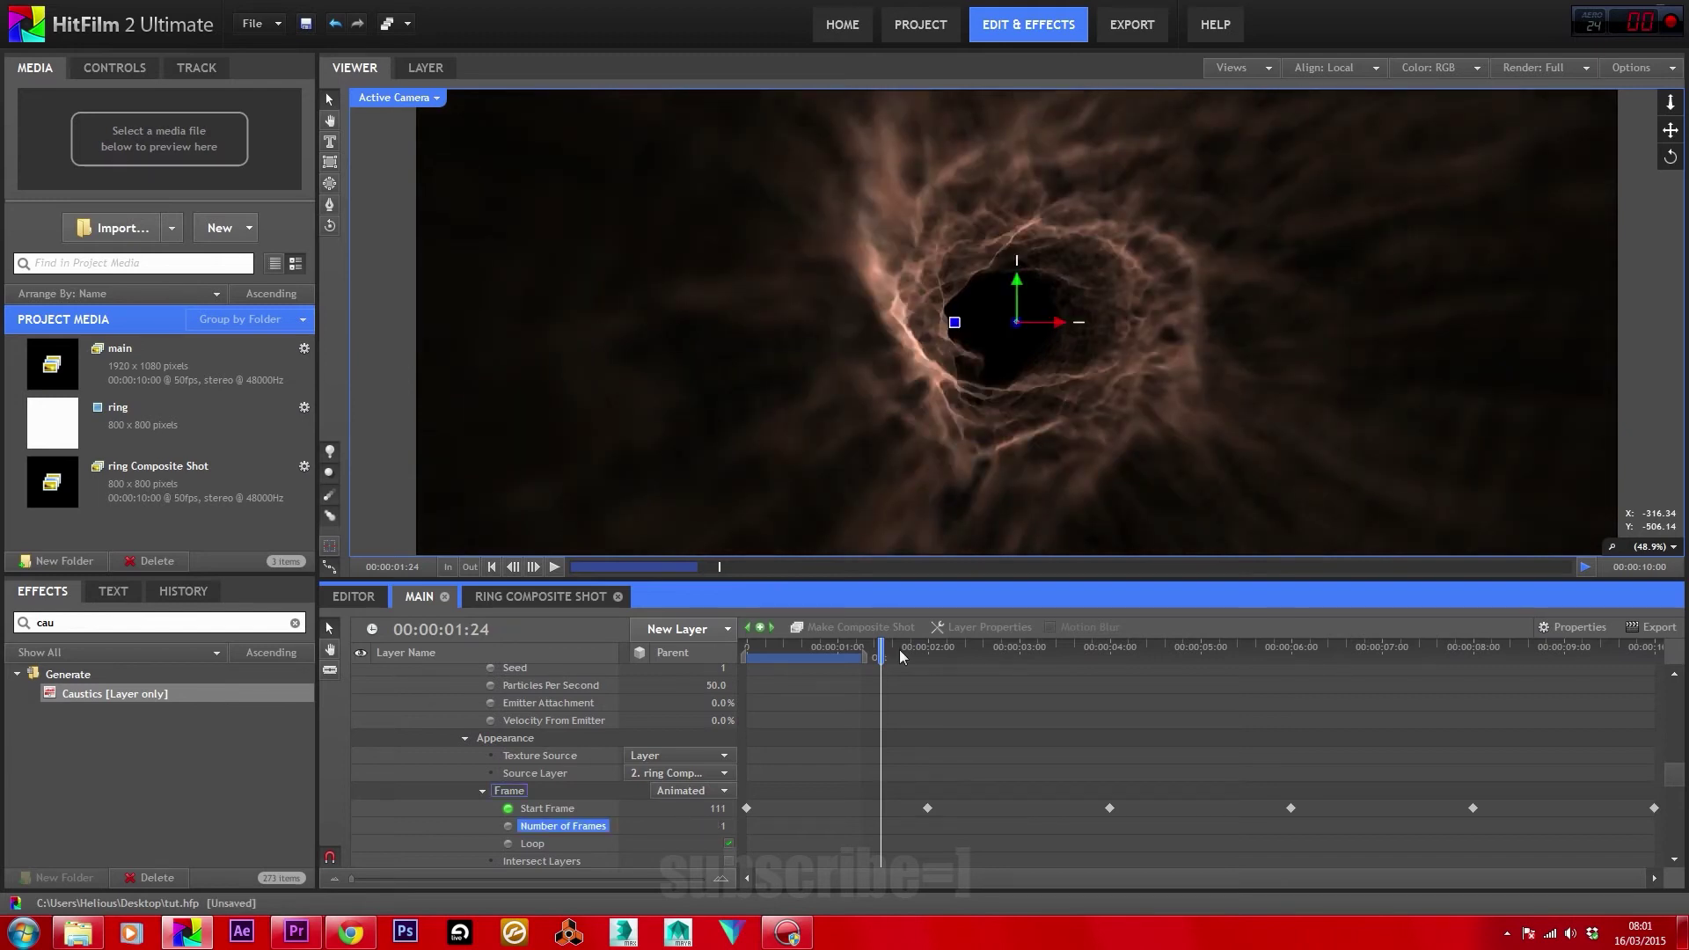
pyautogui.moveTo(899, 650); pyautogui.dragTo(917, 647)
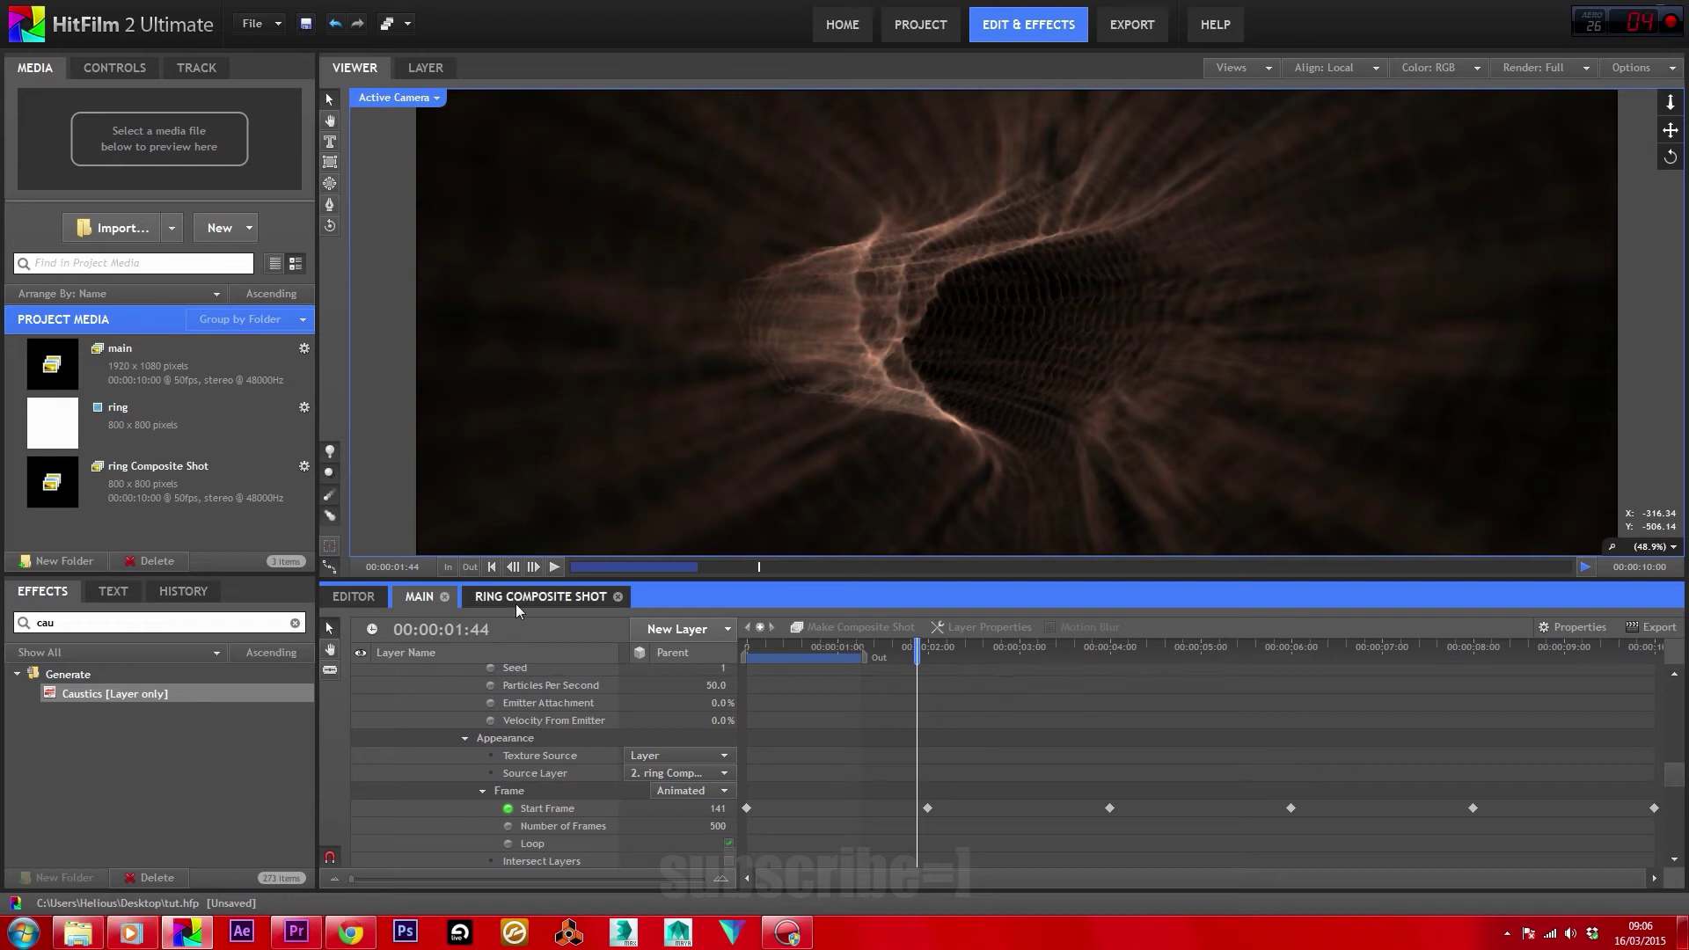
# Apply the Zoom Blur effect to the ring plane in the ring Composite Shot.
pyautogui.click(516, 600)
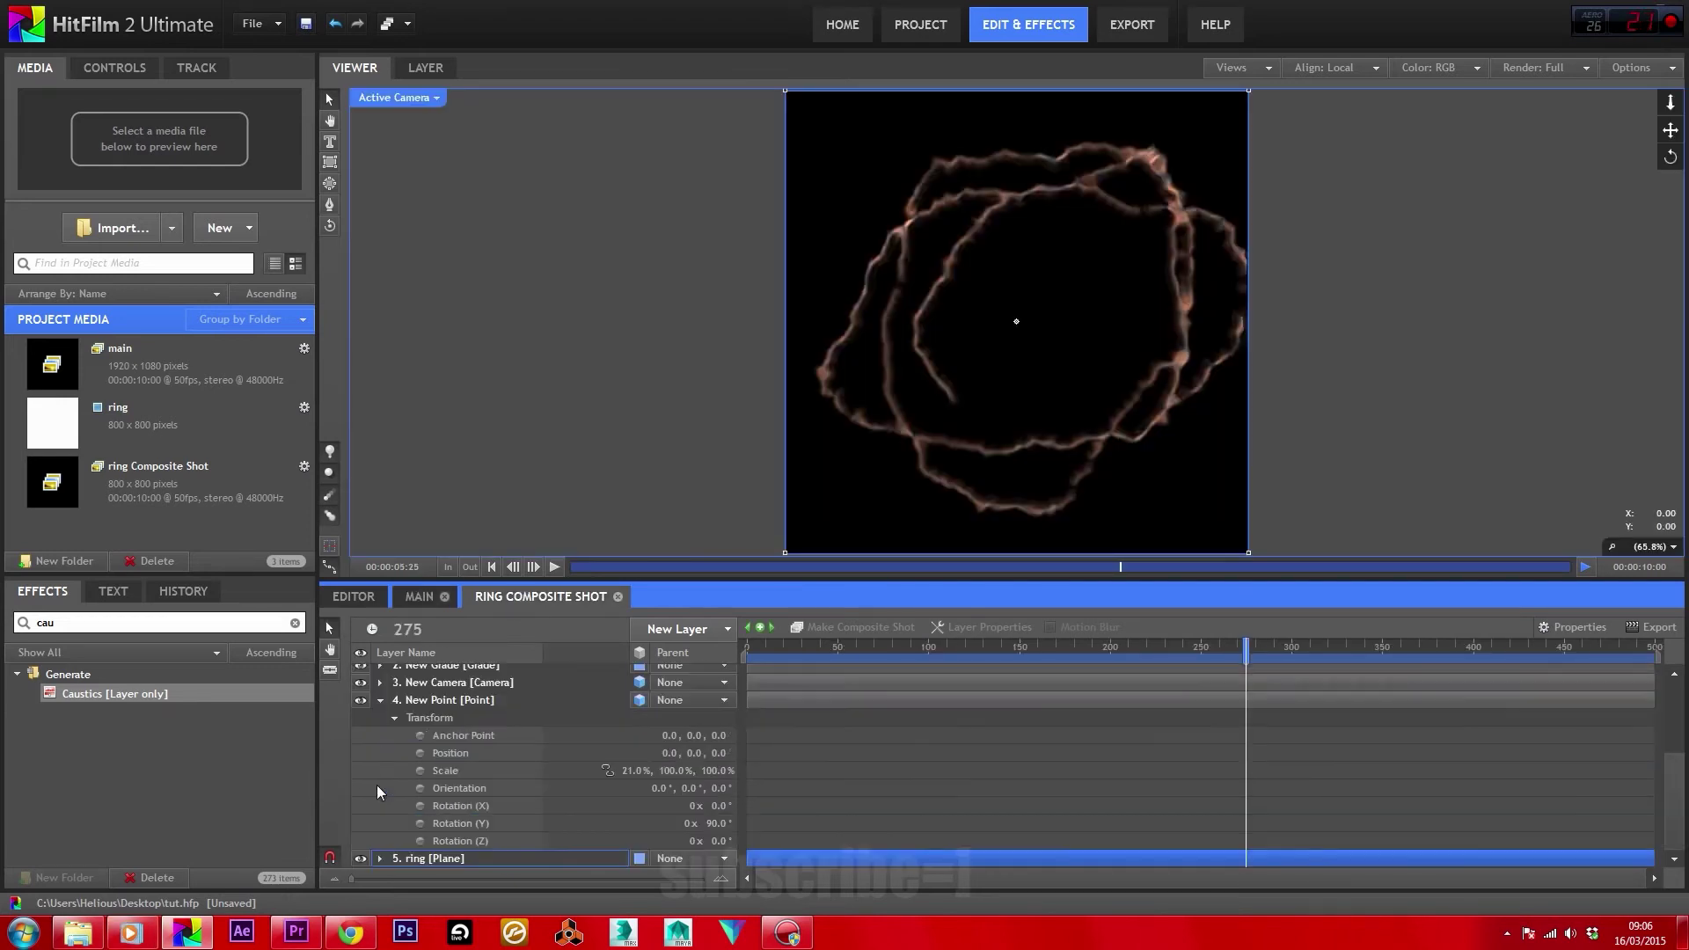
pyautogui.click(380, 700)
pyautogui.doubleClick(95, 622)
pyautogui.write('blur')
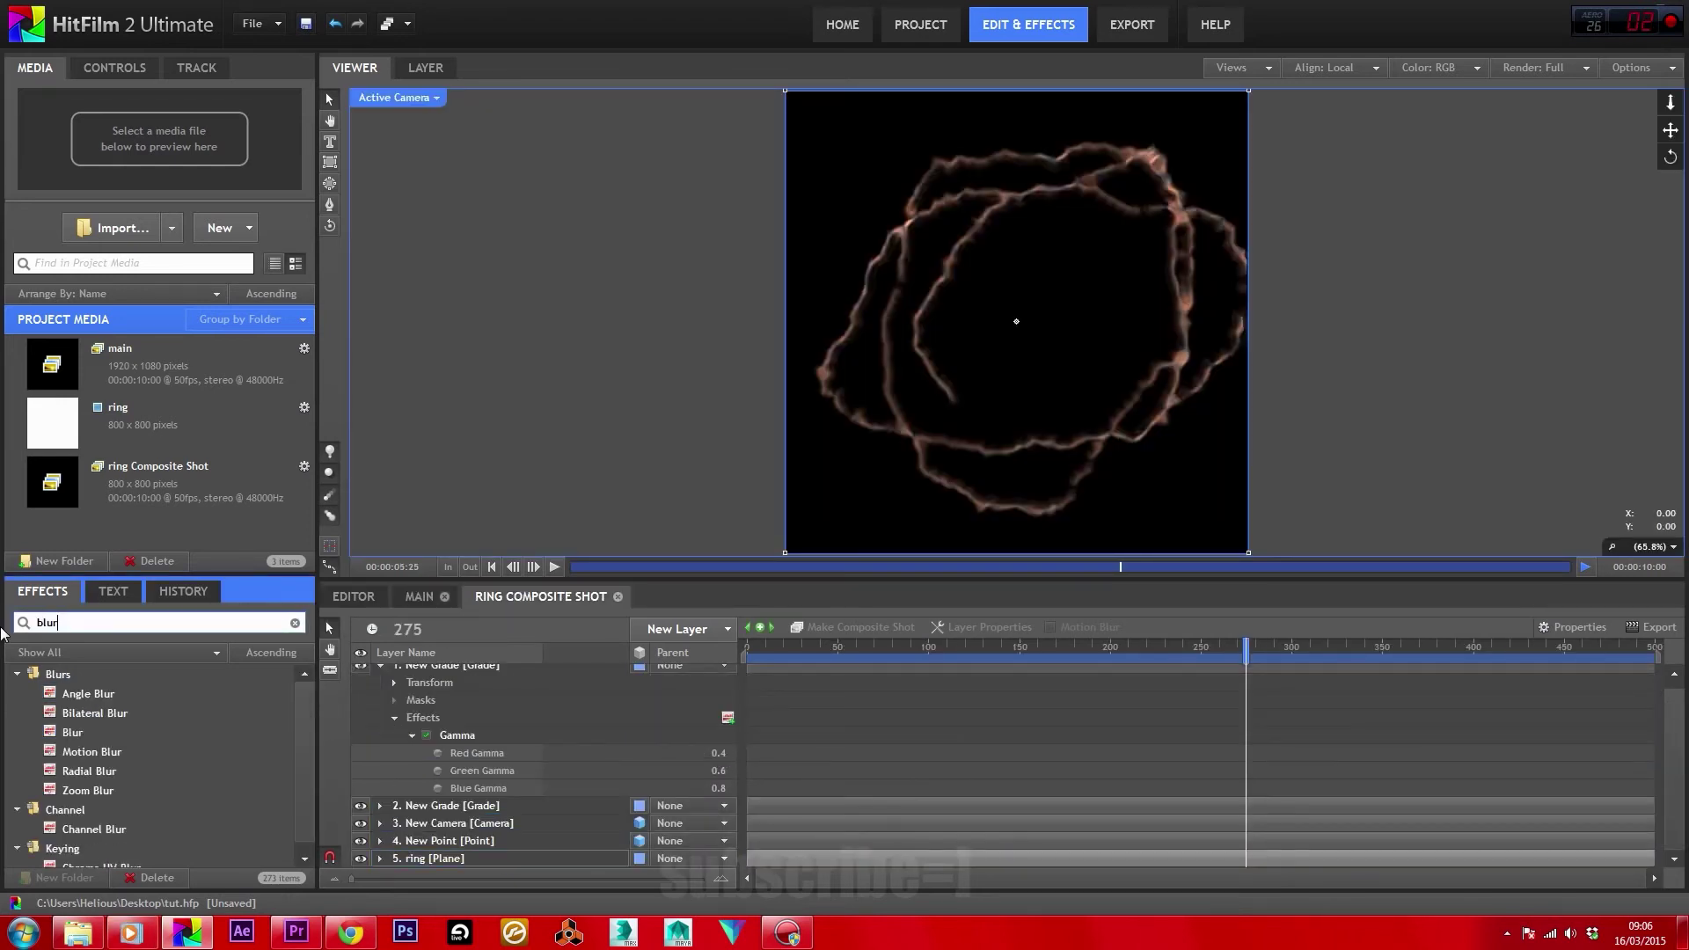
pyautogui.scroll(-1, 114, 726)
pyautogui.click(108, 783)
pyautogui.moveTo(107, 783); pyautogui.dragTo(408, 853)
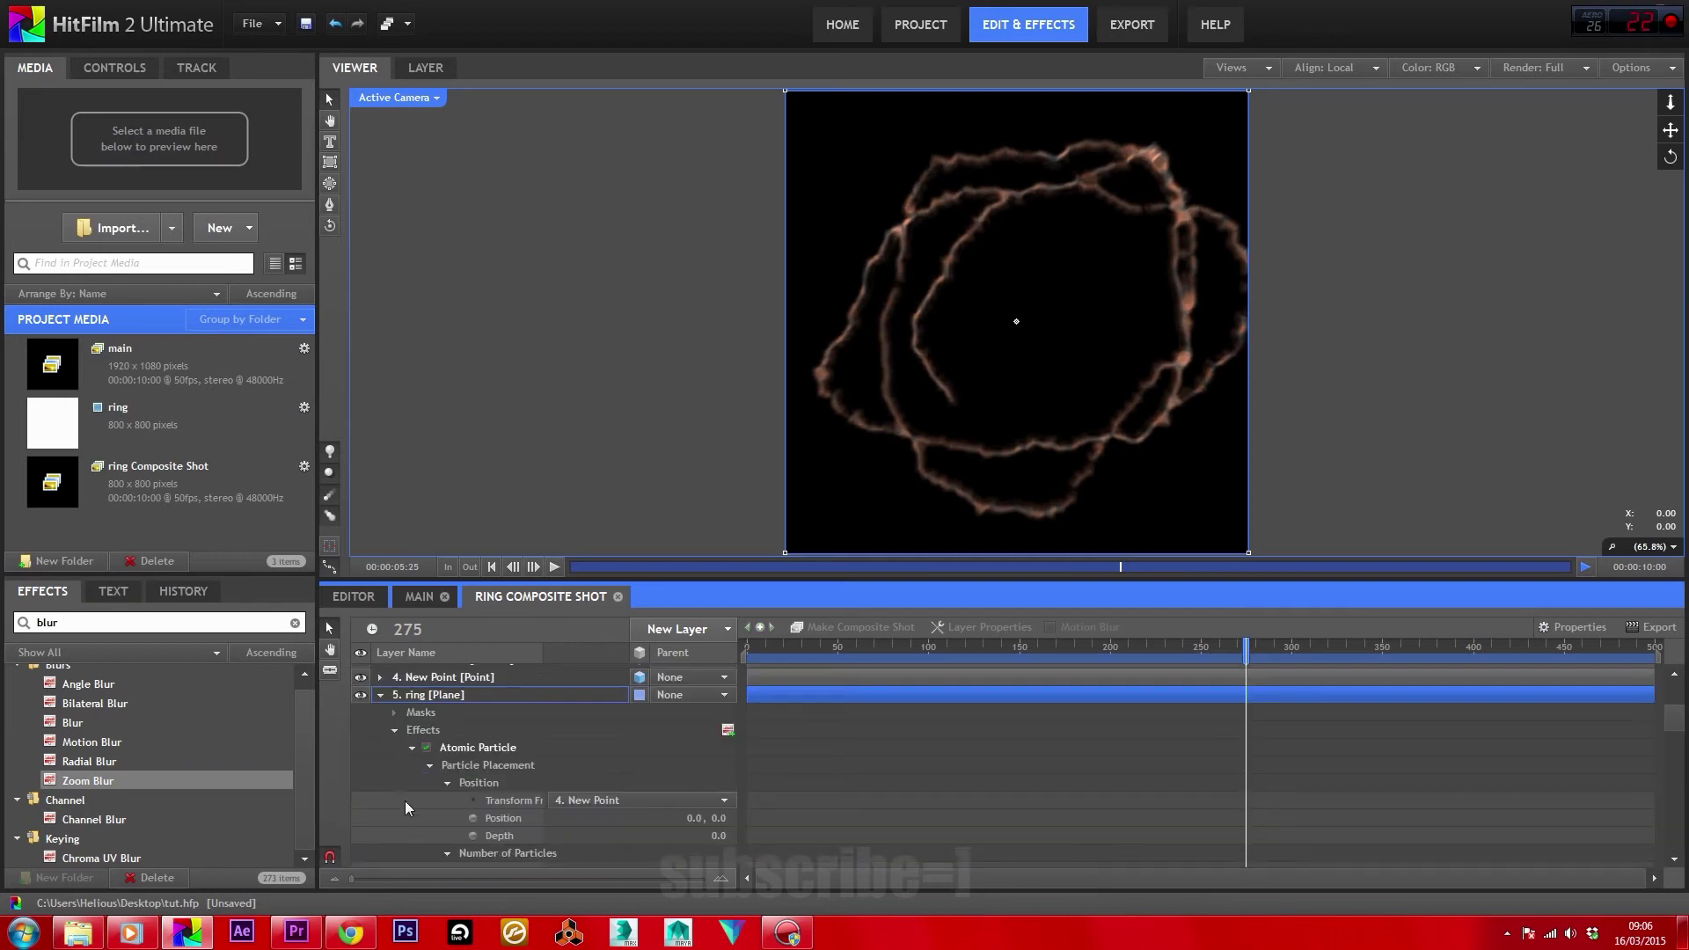
# Set the ring's Zoom Blur strength to about 21 and check the tunnel in the main composite shot at 00:00:01:35.
pyautogui.moveTo(711, 804); pyautogui.dragTo(728, 821)
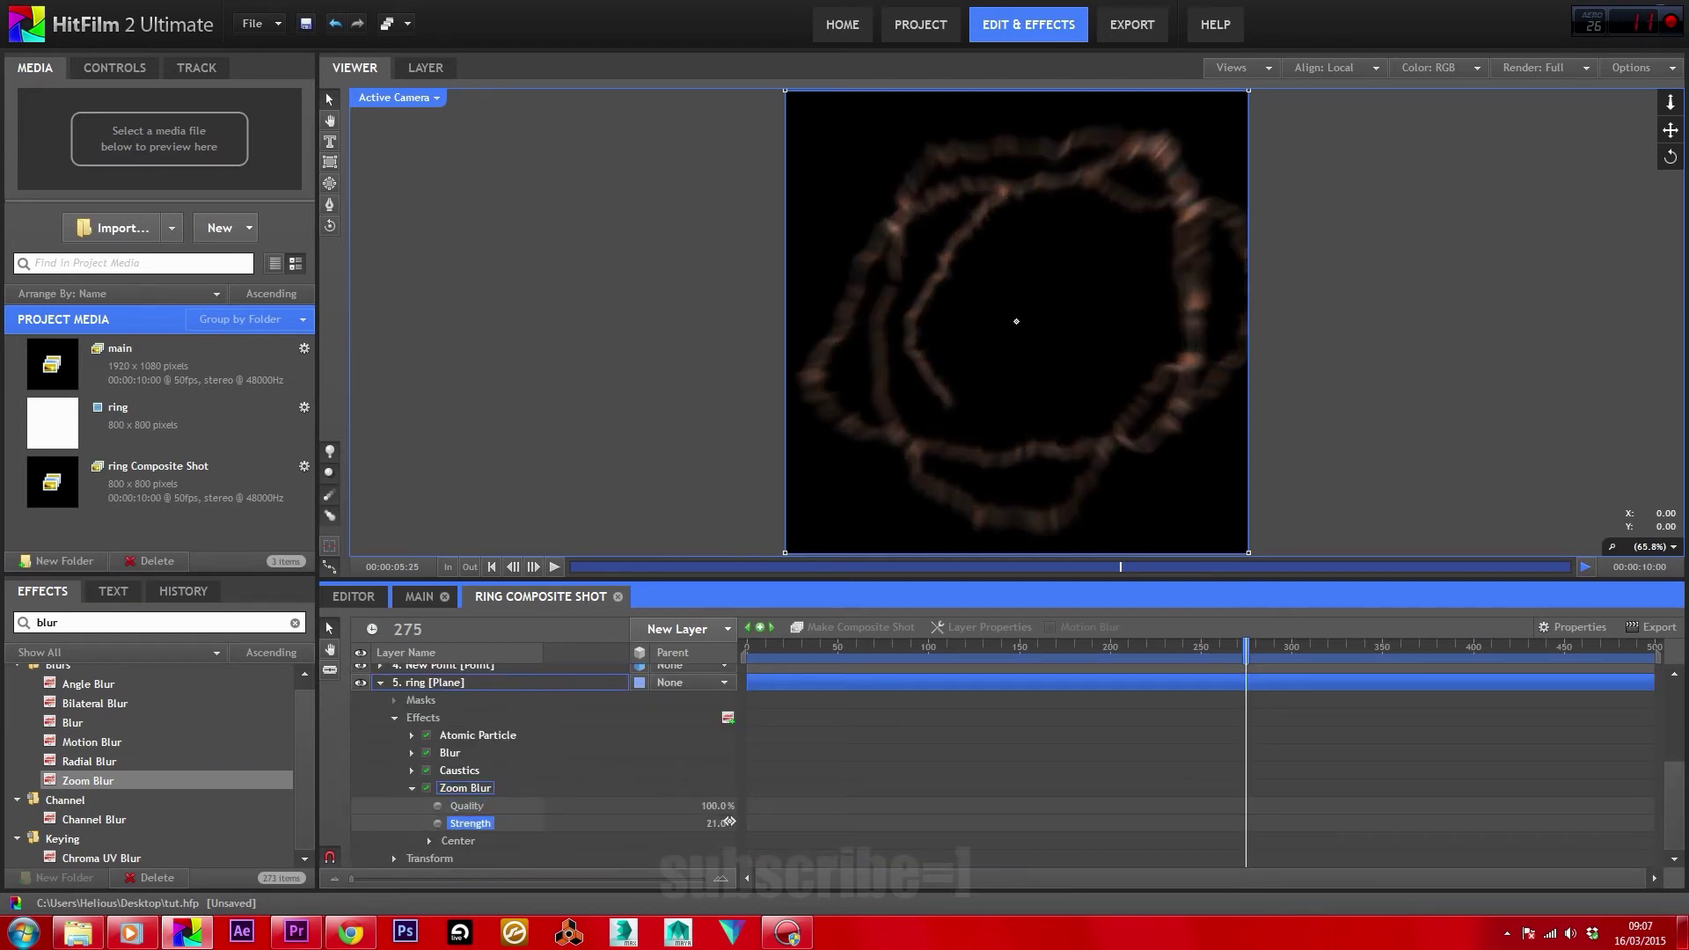
pyautogui.click(412, 771)
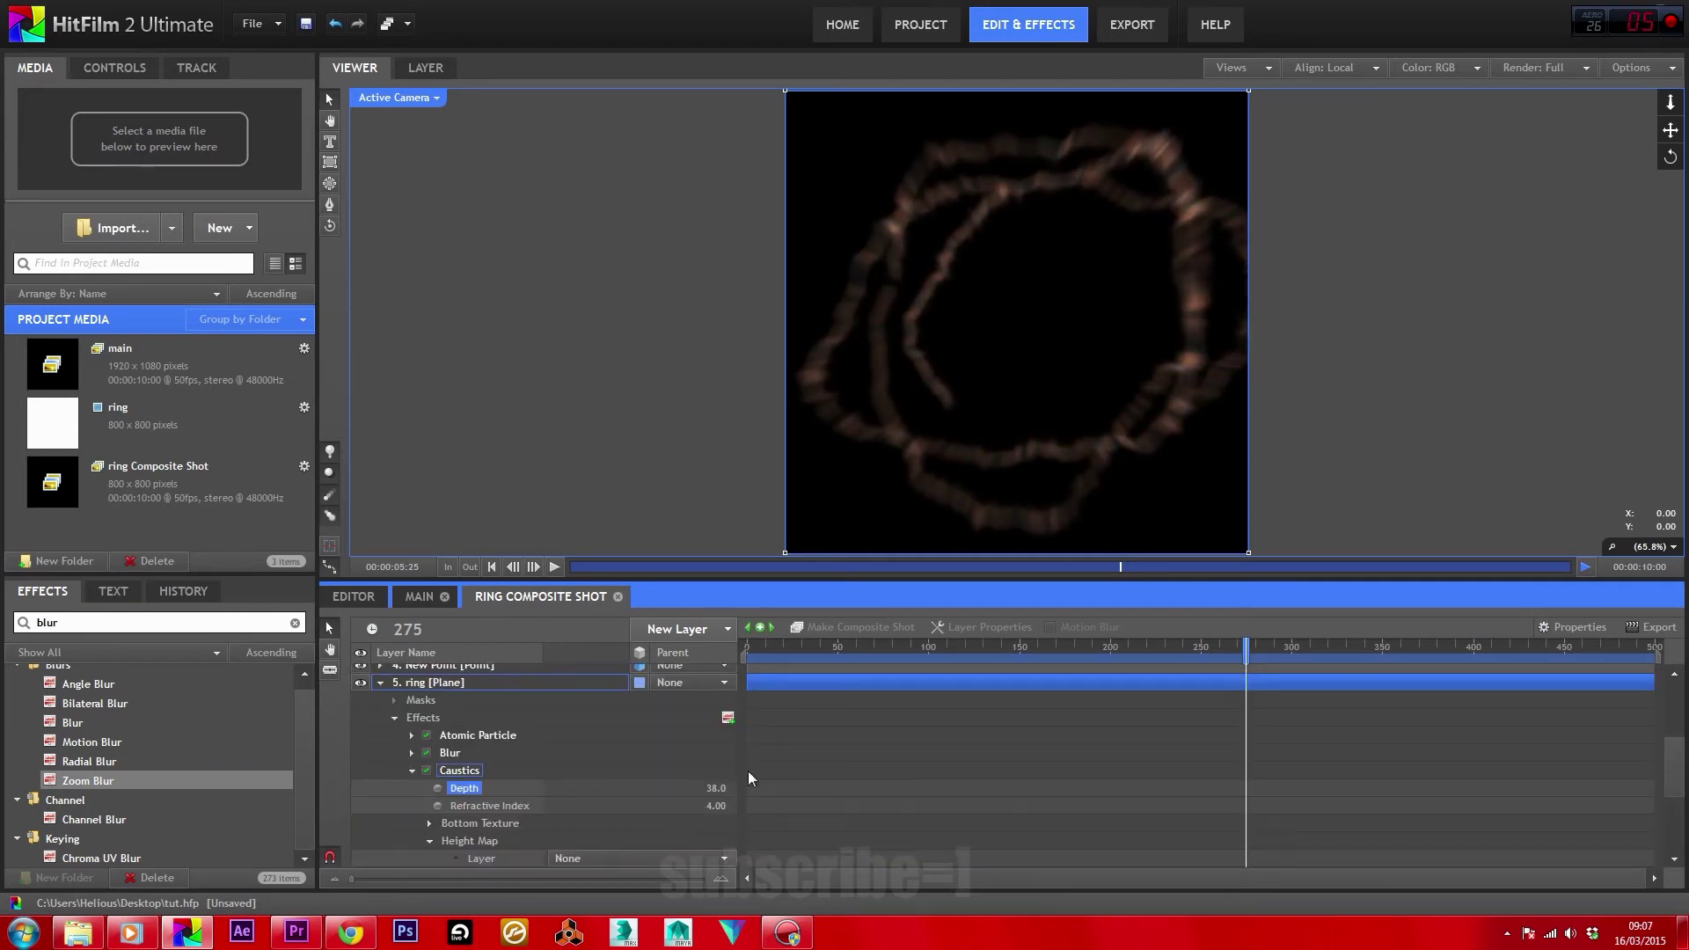
pyautogui.click(420, 596)
pyautogui.click(900, 649)
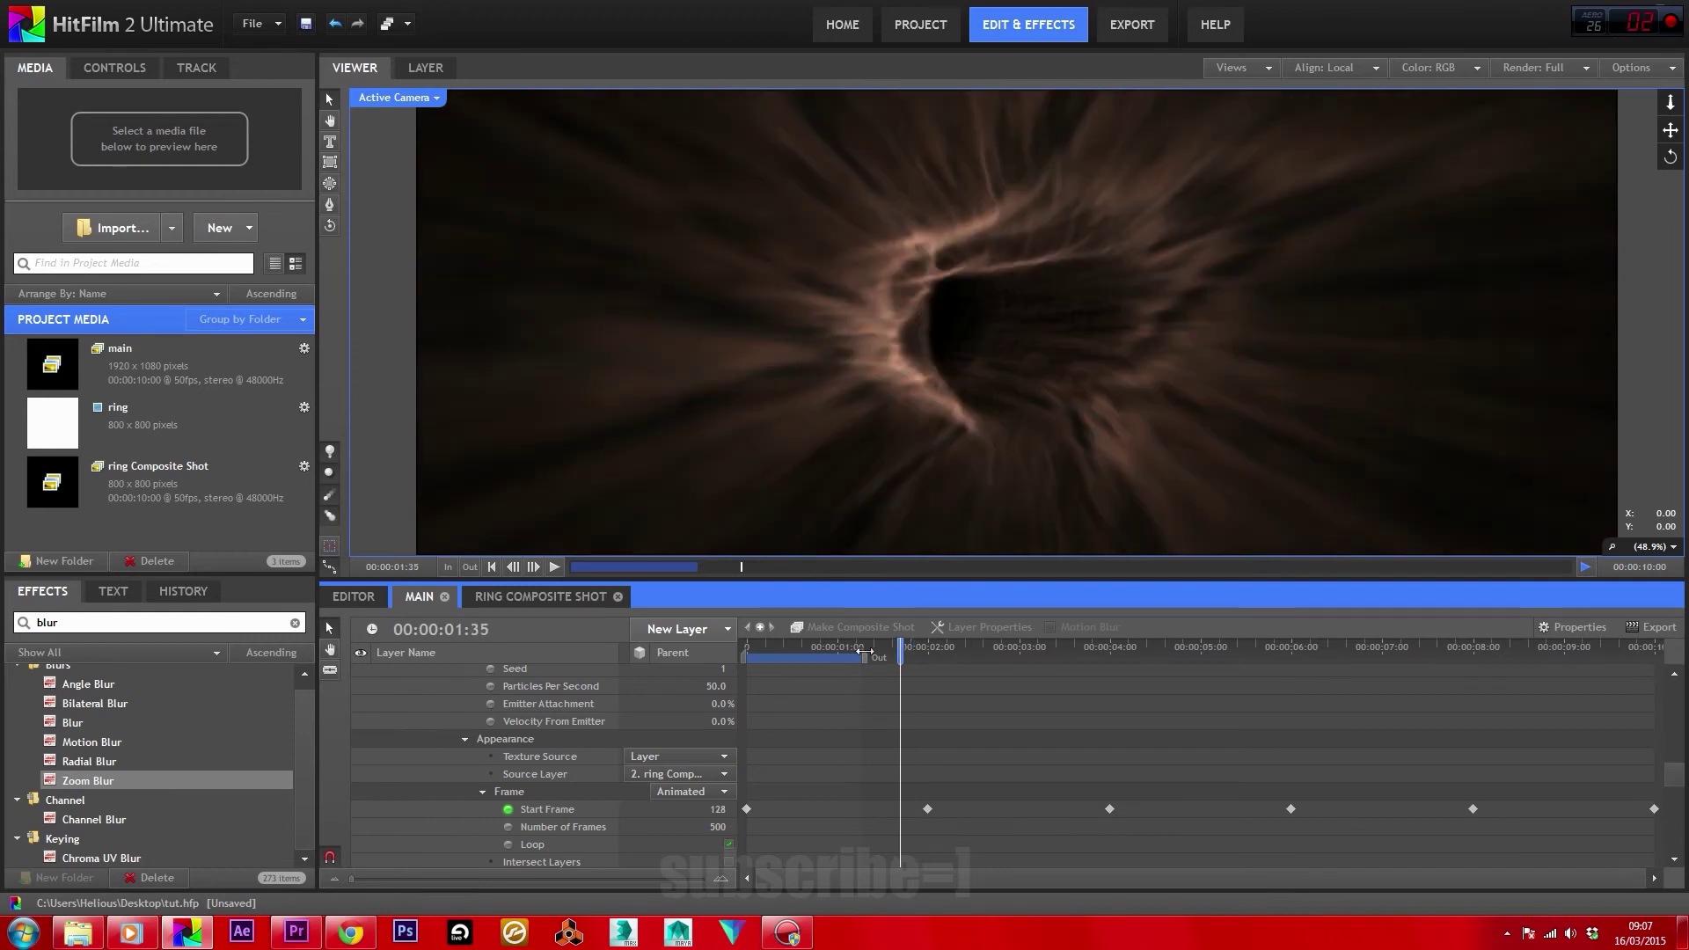
# Find the Light Streaks effect and apply it to the New Grade layer in the main composite shot.
pyautogui.moveTo(68, 622); pyautogui.dragTo(2, 628)
pyautogui.write('ligt')
pyautogui.press('BackSpace')
pyautogui.press('BackSpace')
pyautogui.press('BackSpace')
pyautogui.press('BackSpace')
pyautogui.press('BackSpace')
pyautogui.press('BackSpace')
pyautogui.press('BackSpace')
pyautogui.press('BackSpace')
pyautogui.press('BackSpace')
pyautogui.moveTo(127, 816); pyautogui.dragTo(399, 812)
pyautogui.scroll(2, 399, 812)
pyautogui.moveTo(181, 817)
pyautogui.mouseDown()
pyautogui.moveTo(215, 814)
pyautogui.moveTo(466, 673)
pyautogui.mouseUp()
# Set the grade layer's Light Streaks to Threshold 0, Size 1 and Blend Add.
pyautogui.click(412, 744)
pyautogui.click(412, 760)
pyautogui.click(494, 817)
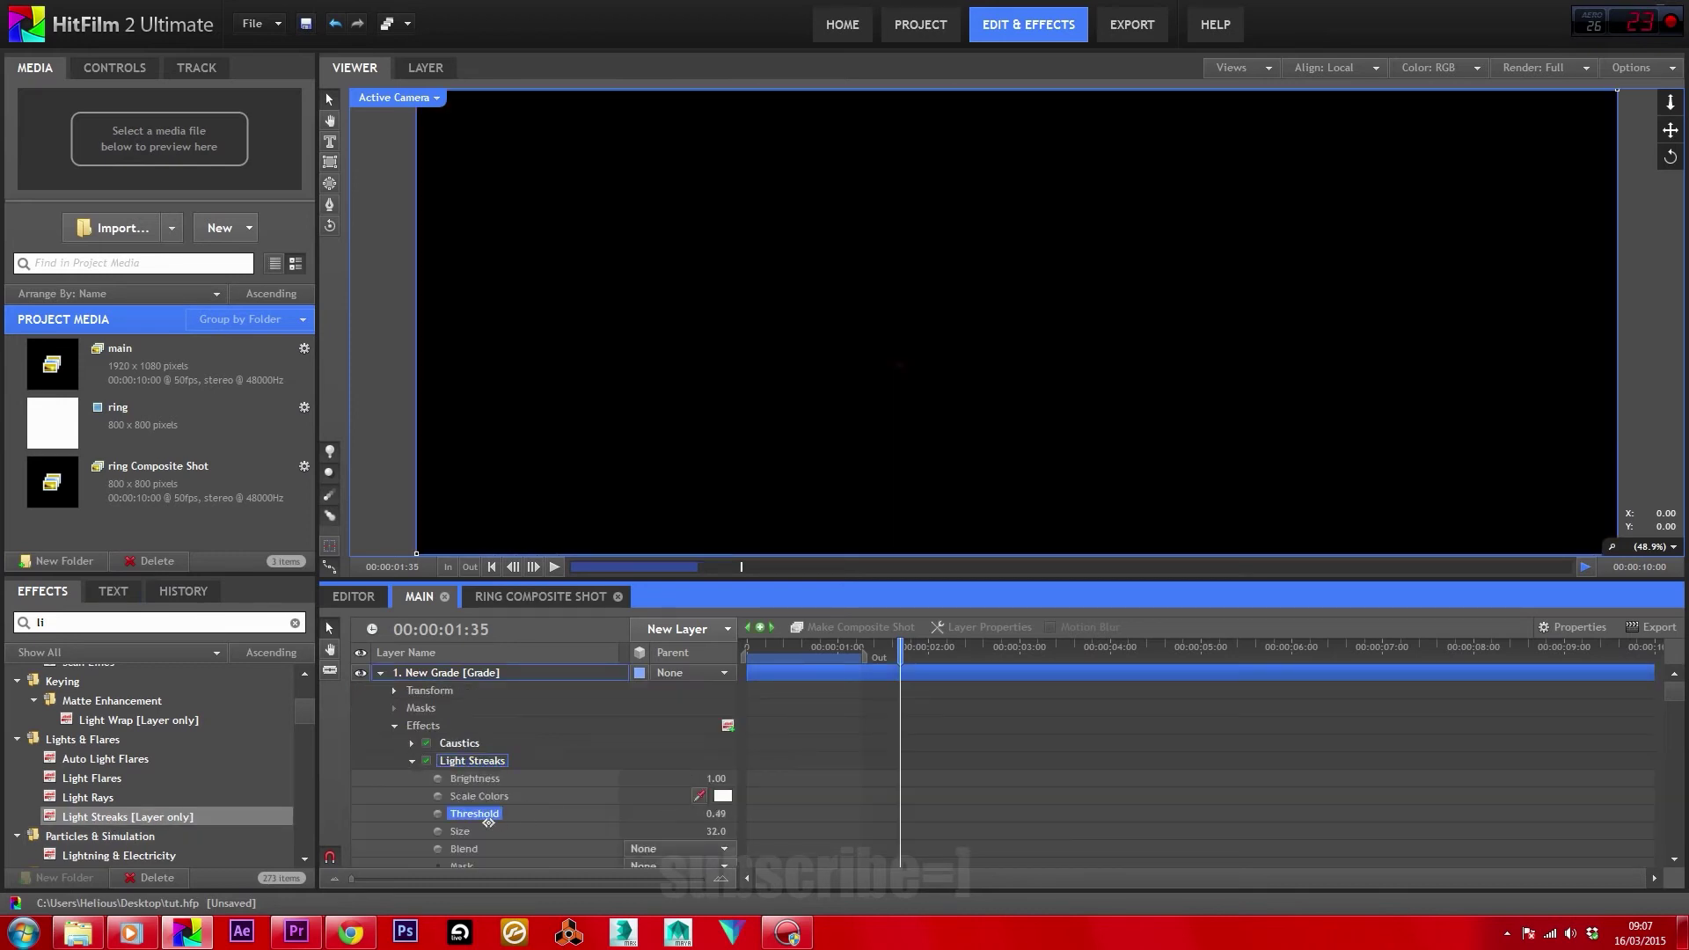
pyautogui.moveTo(498, 822); pyautogui.dragTo(497, 822)
pyautogui.click(716, 831)
pyautogui.write('1')
pyautogui.press('Return')
pyautogui.click(723, 848)
pyautogui.click(647, 720)
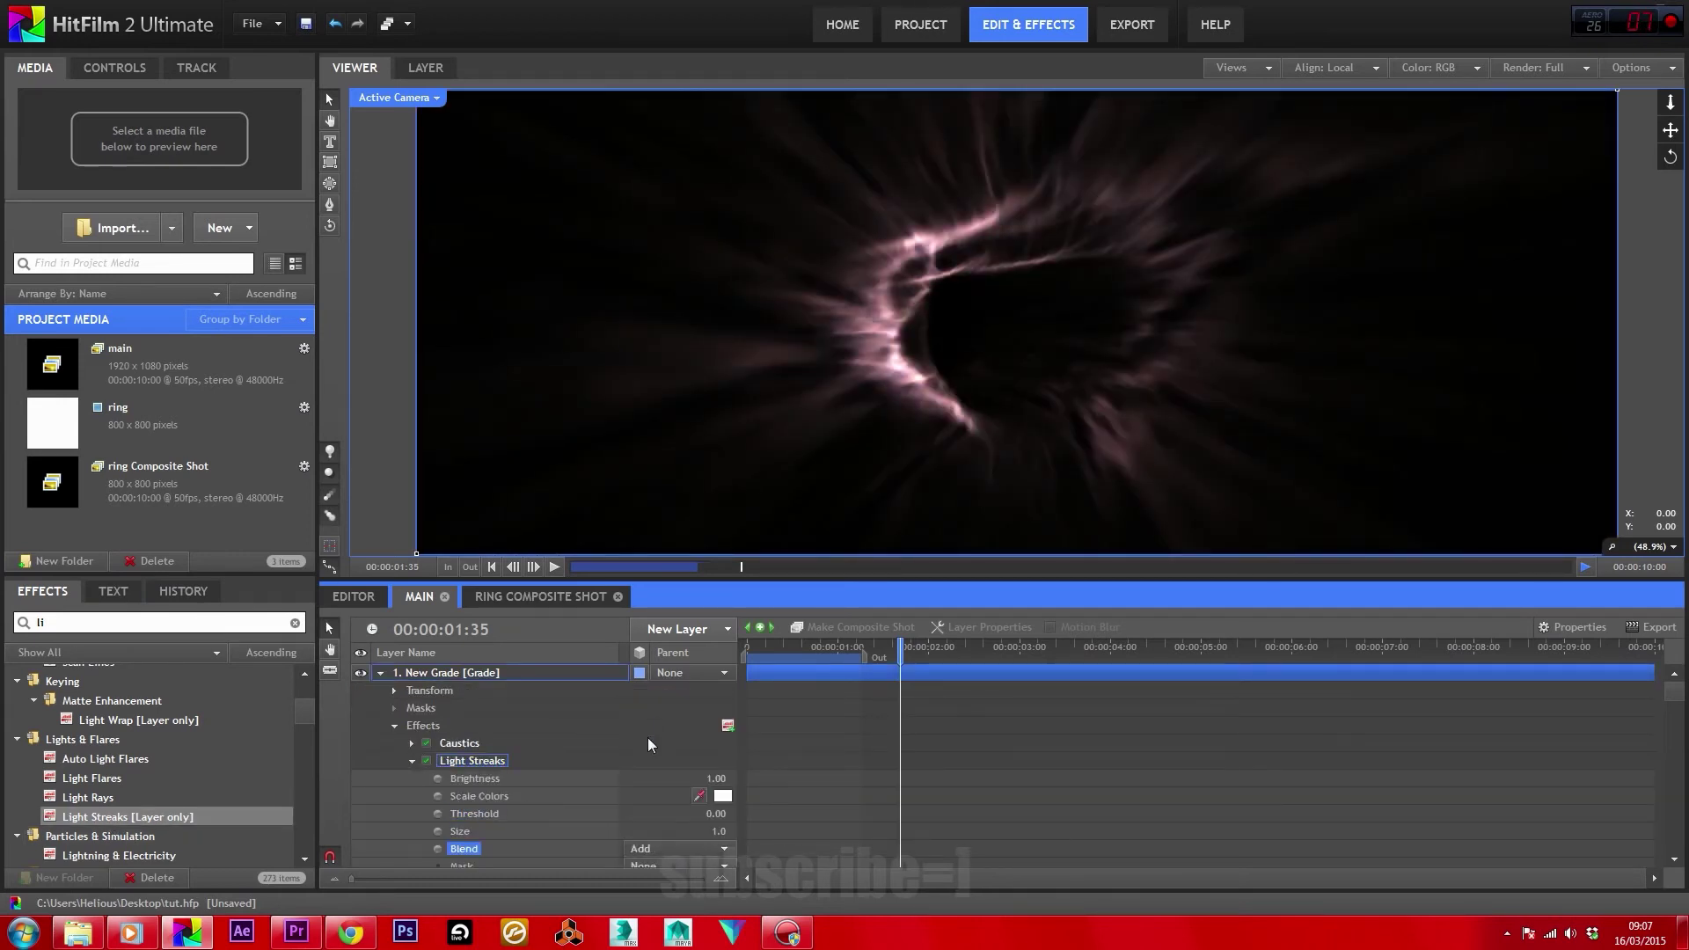
# Set the main composite shot's motion blur to a Shutter Angle of 200 and Shutter Phase of -270, and preview the tunnel.
pyautogui.moveTo(798, 650); pyautogui.dragTo(844, 650)
pyautogui.click(1567, 628)
pyautogui.click(778, 306)
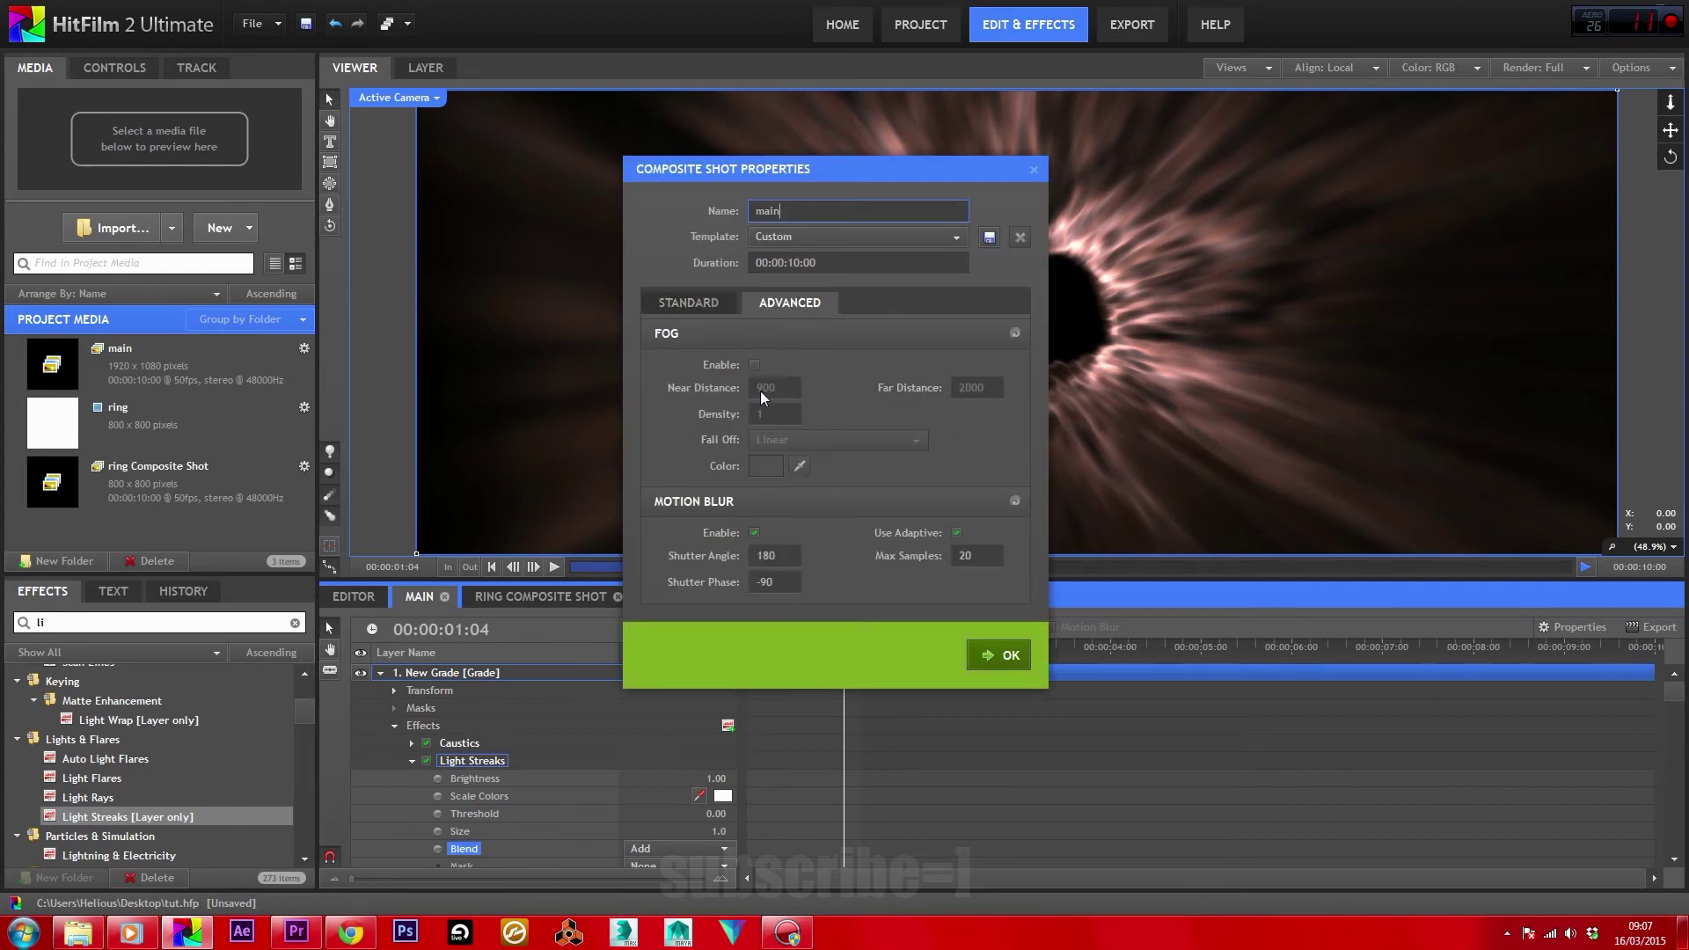
pyautogui.click(985, 654)
pyautogui.press('space')
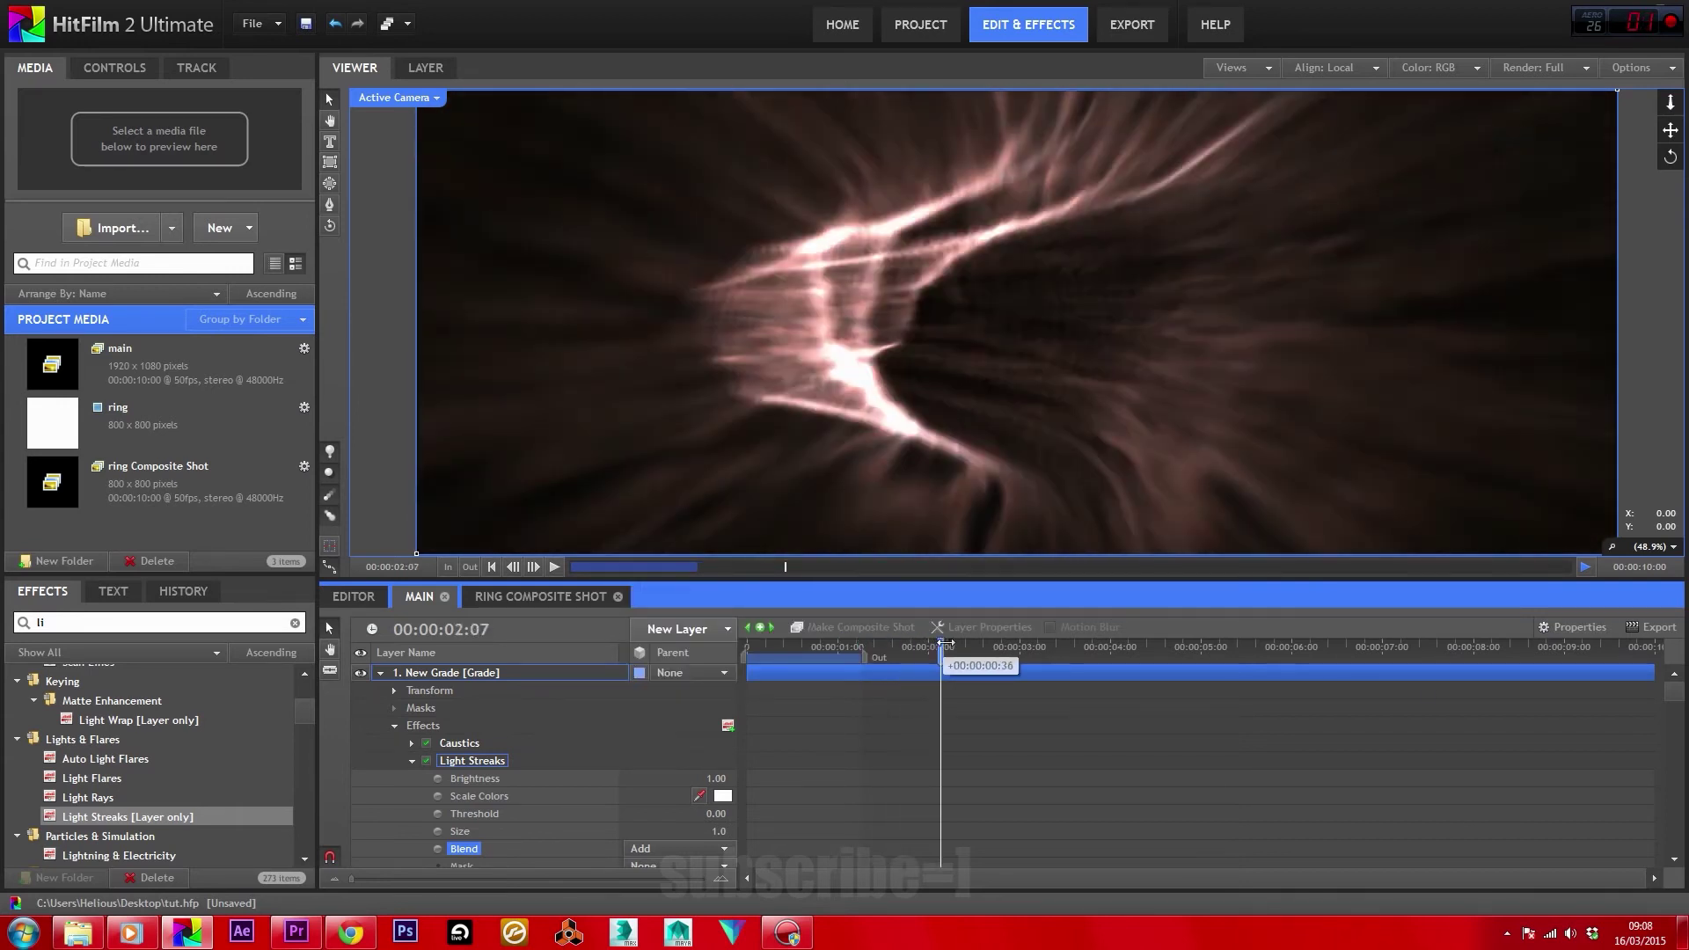
# Try 150 Particles Per Second for the Particle System and check the tunnel at 00:00:01:26.
pyautogui.click(411, 761)
pyautogui.scroll(-10, 431, 787)
pyautogui.click(713, 746)
pyautogui.write('150')
pyautogui.press('Return')
pyautogui.click(884, 645)
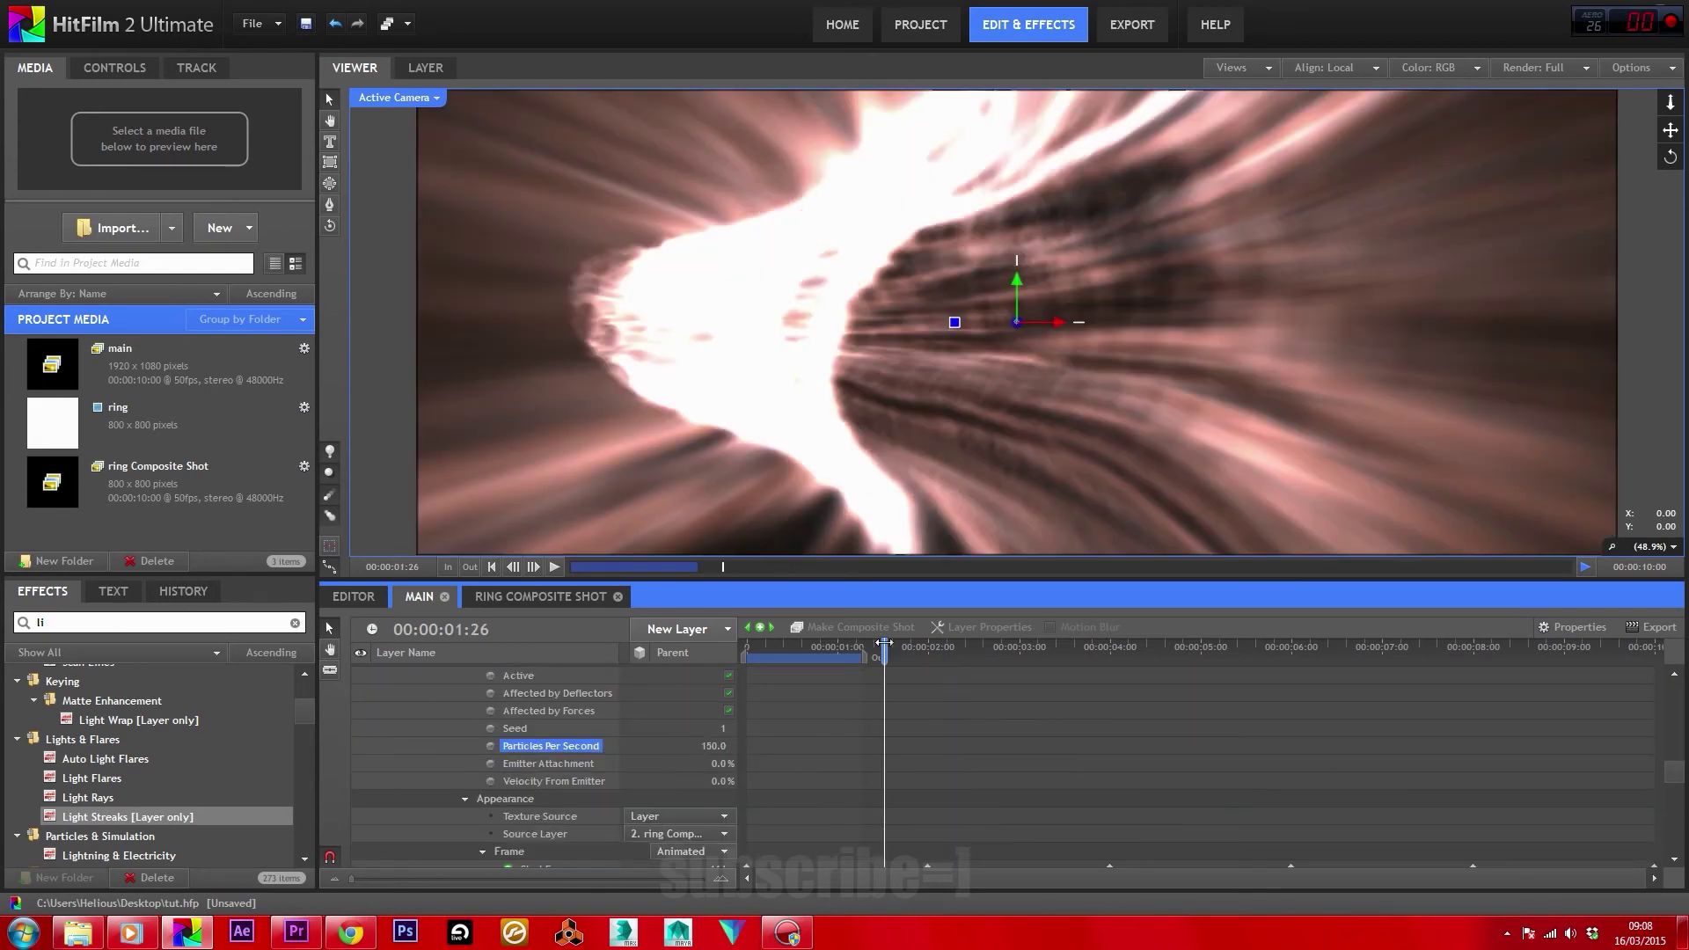
# Try a nearly transparent Alpha for the Particle System and check the tunnel further along the timeline.
pyautogui.scroll(-5, 909, 743)
pyautogui.click(720, 807)
pyautogui.write('0.')
pyautogui.press('Return')
pyautogui.click(915, 645)
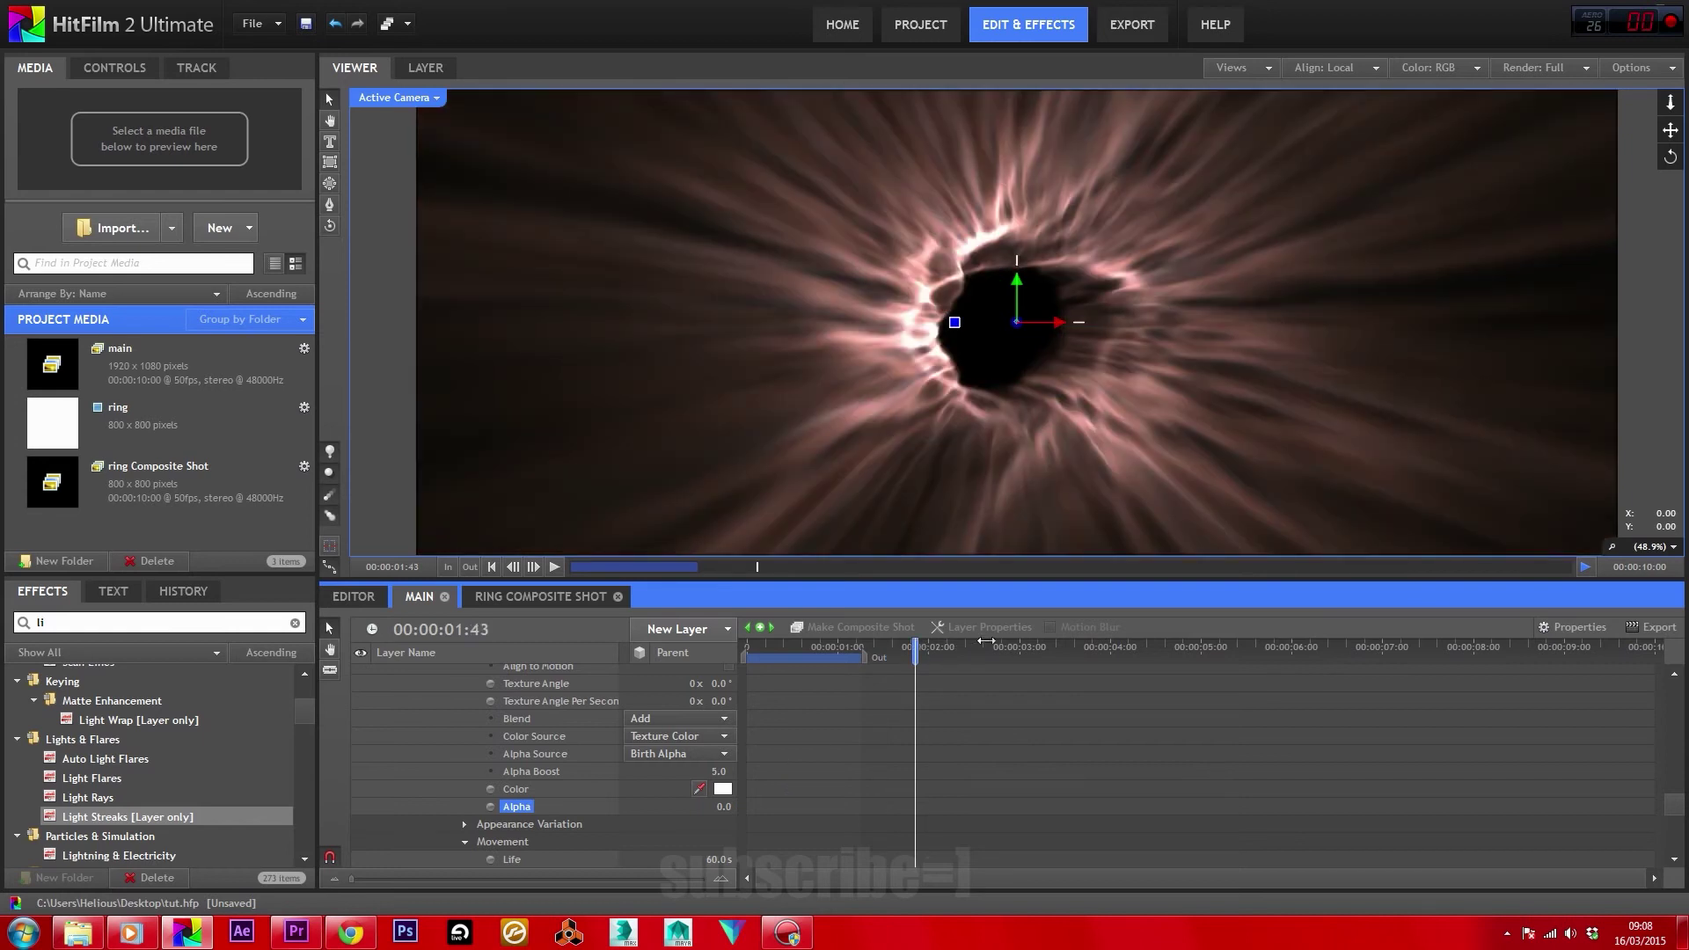
pyautogui.click(1018, 644)
pyautogui.moveTo(1090, 647); pyautogui.dragTo(1301, 646)
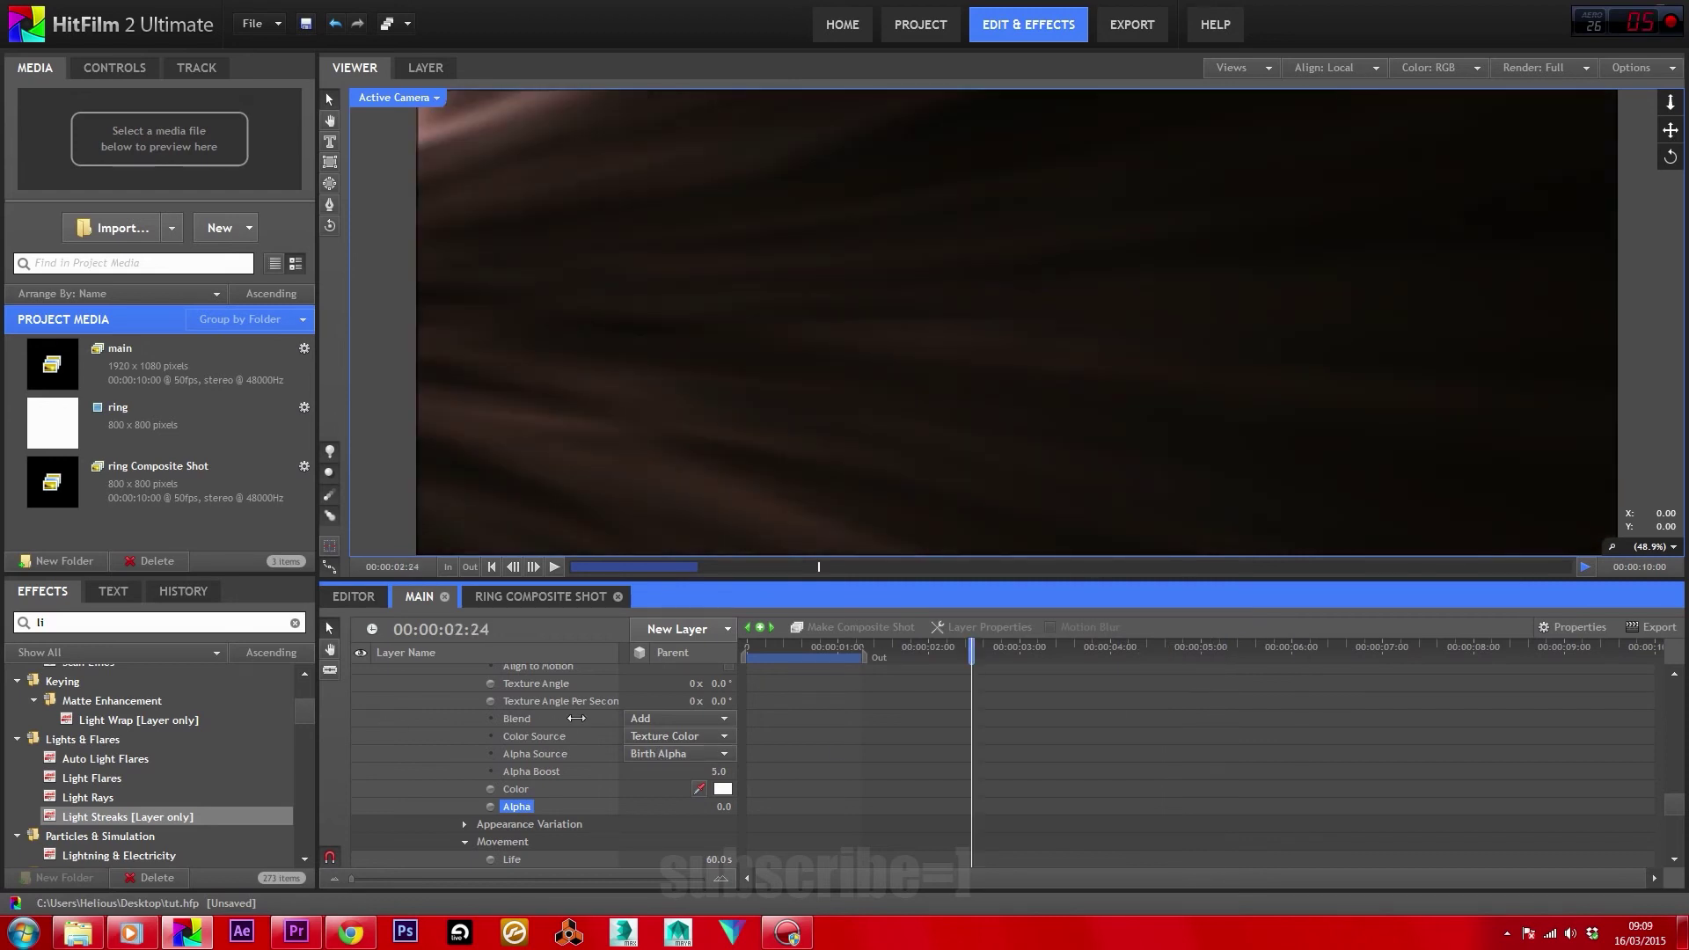
# Set the Particle System's Particles Per Second to 50.
pyautogui.scroll(6, 545, 753)
pyautogui.click(720, 789)
pyautogui.write('50')
pyautogui.press('Return')
# Set the particle texture's Number of Frames to 1 and the Particle System's Blend to Normal.
pyautogui.scroll(9, 543, 773)
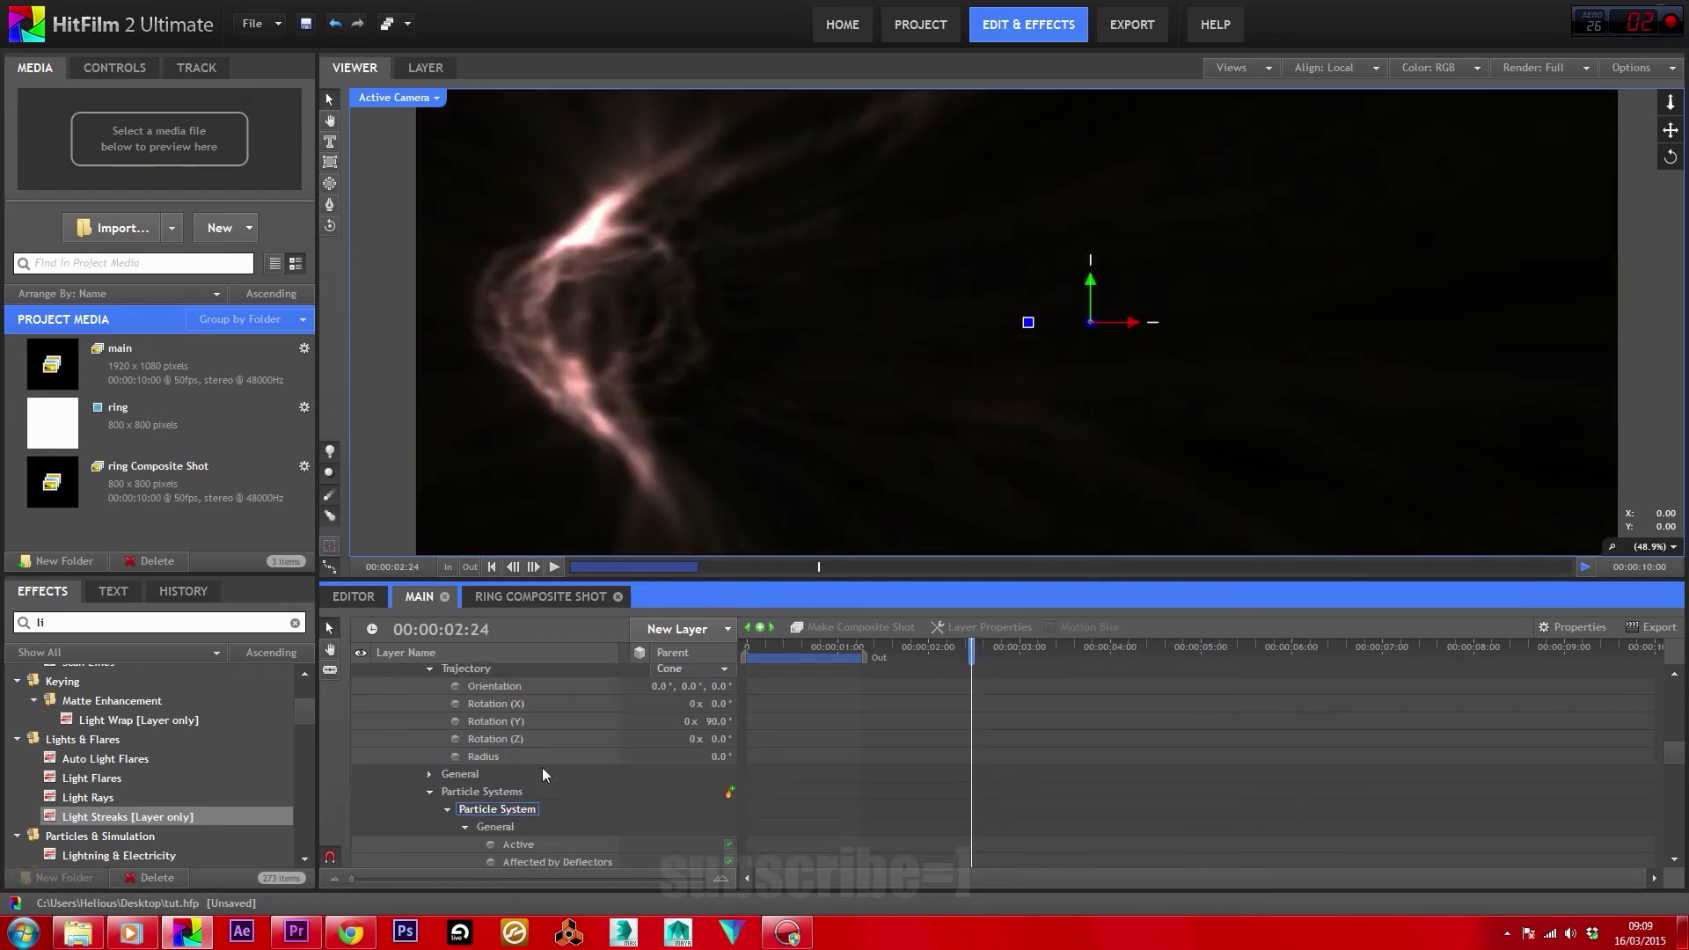
pyautogui.click(888, 646)
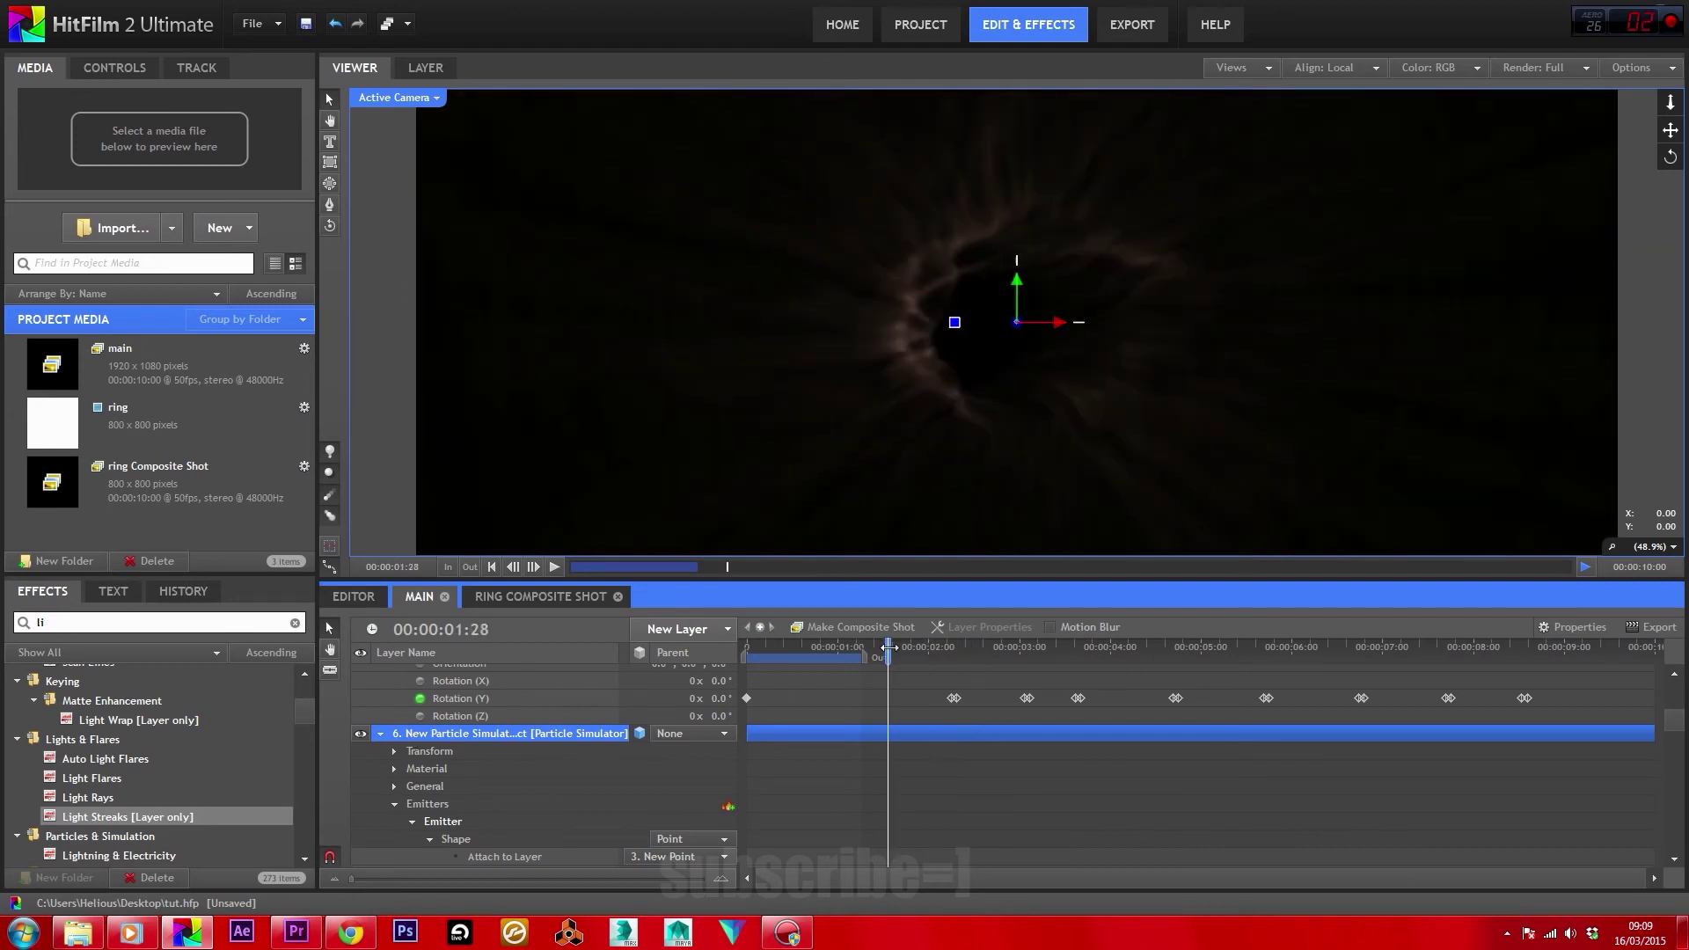
pyautogui.scroll(-8, 434, 840)
pyautogui.scroll(-2, 435, 843)
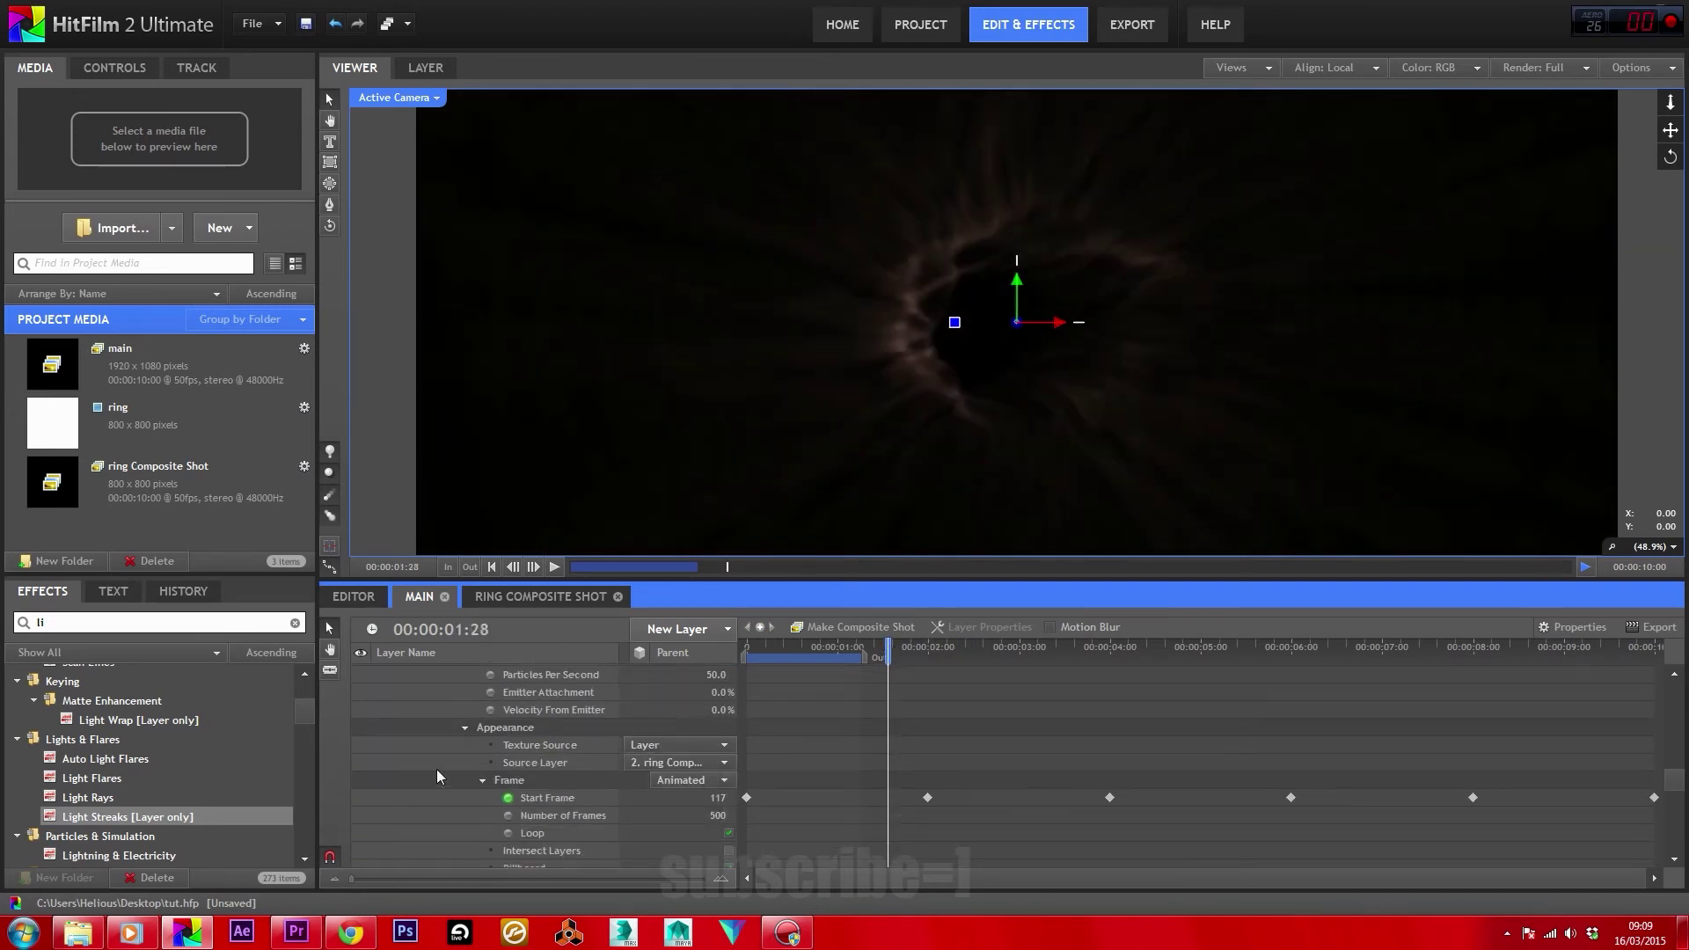
pyautogui.scroll(-3, 437, 769)
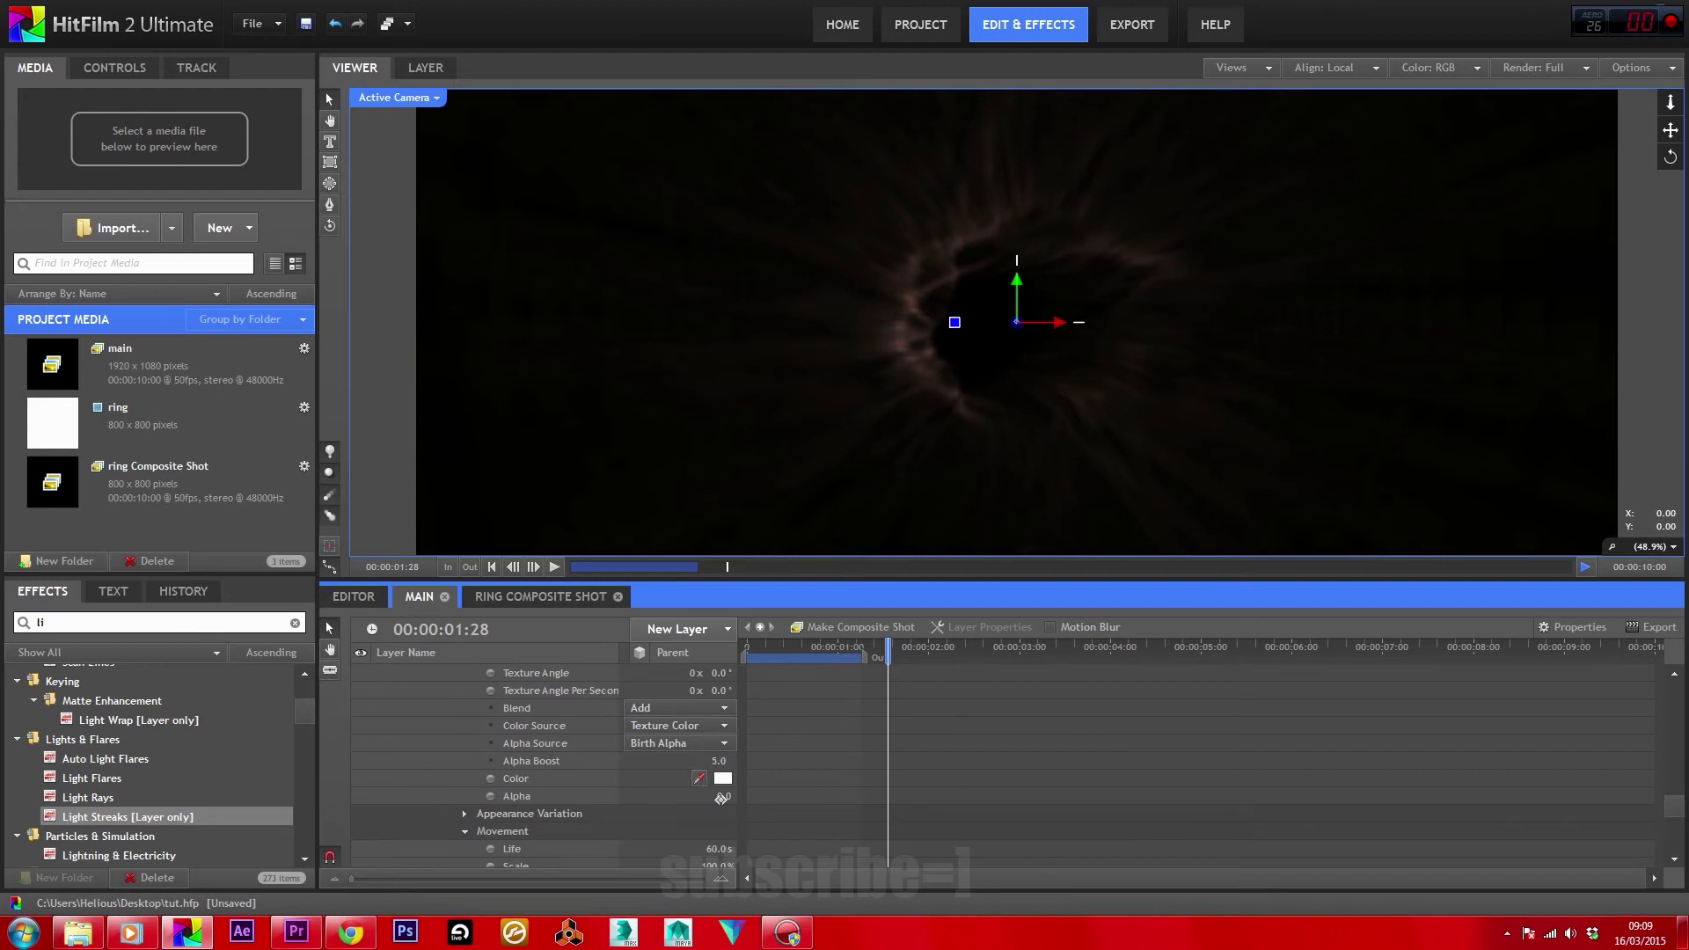
pyautogui.scroll(10, 578, 721)
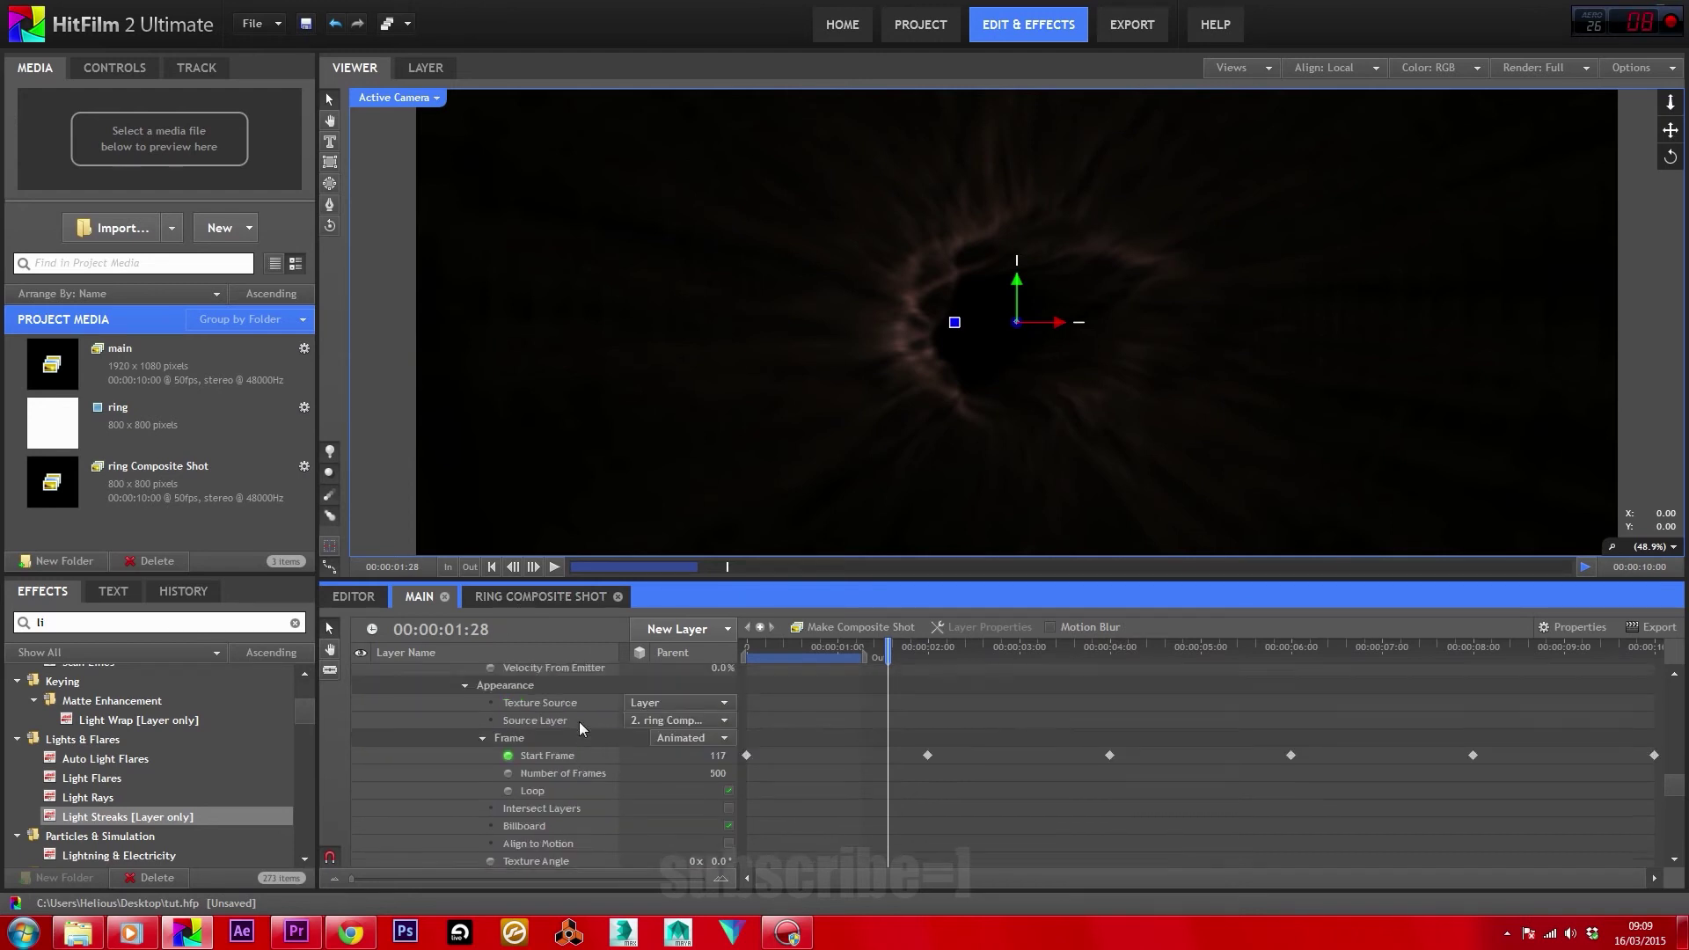
pyautogui.scroll(-8, 494, 792)
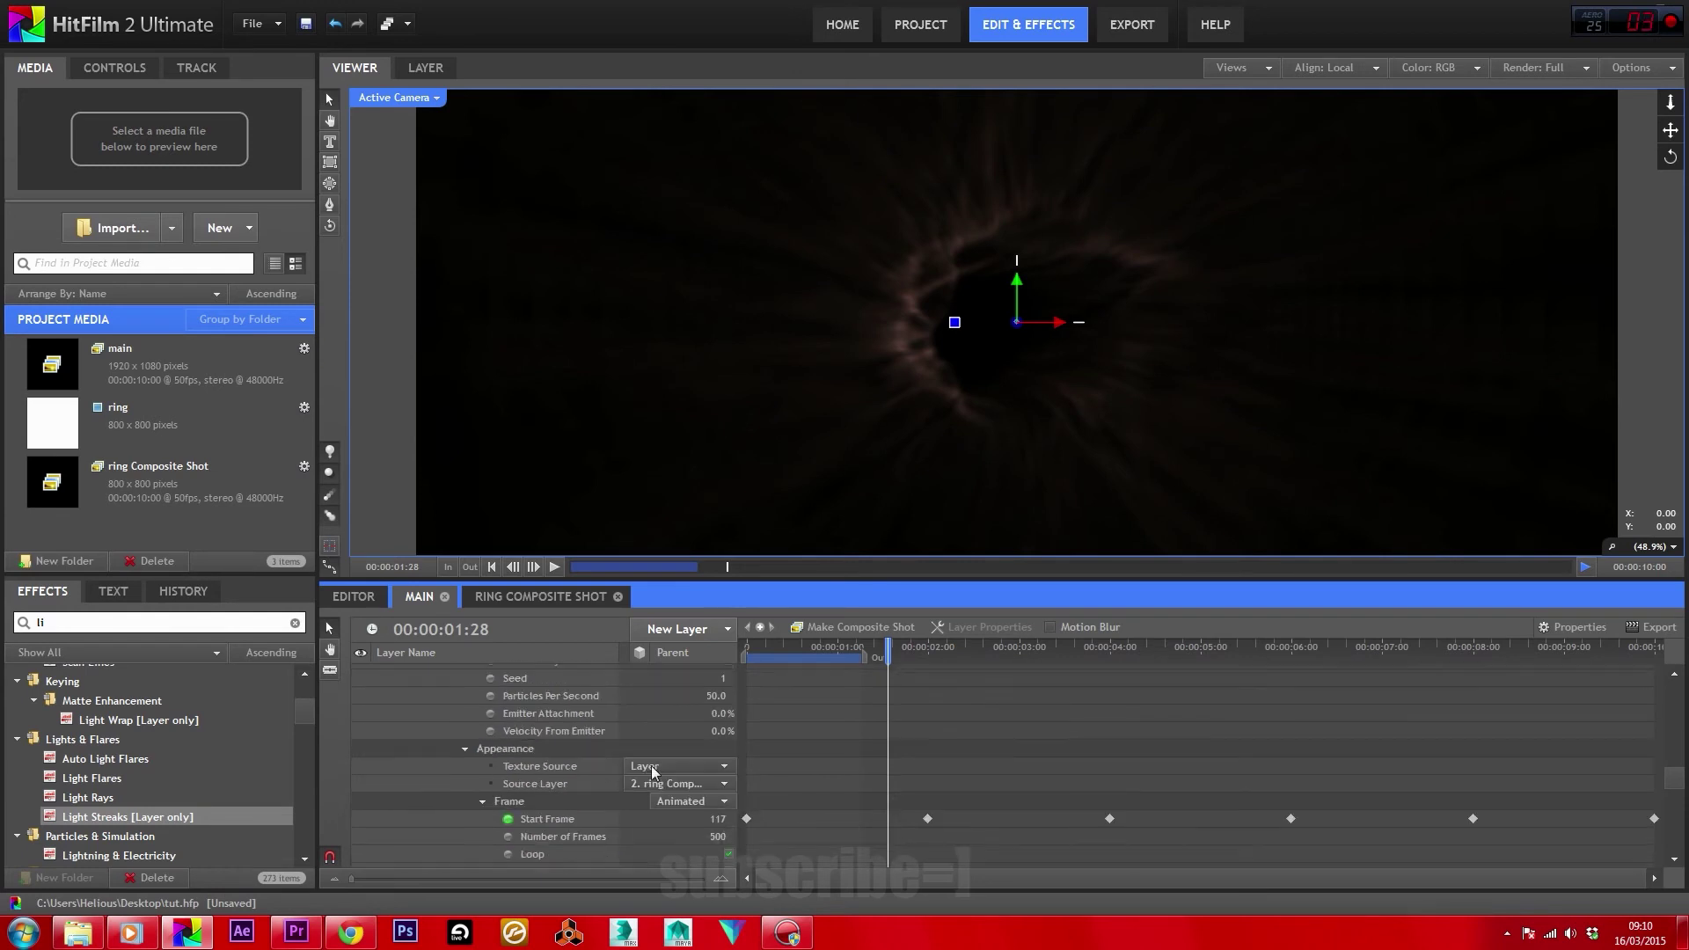
pyautogui.write('1')
pyautogui.press('Return')
pyautogui.moveTo(888, 651); pyautogui.dragTo(947, 660)
pyautogui.scroll(-3, 679, 758)
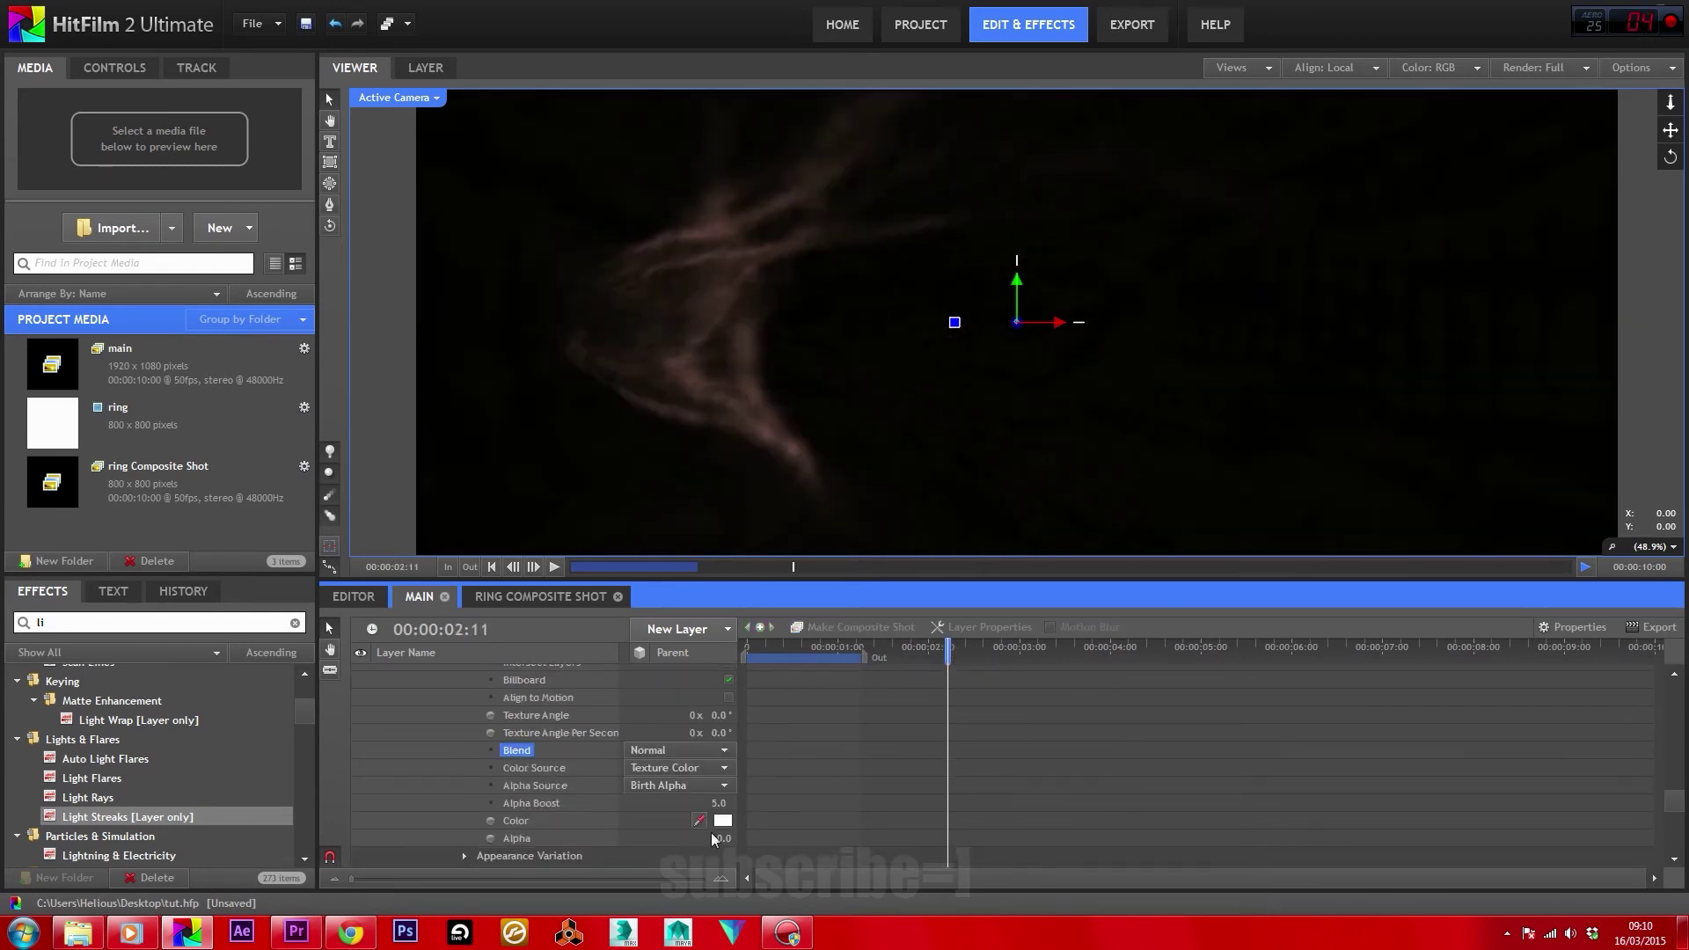
# Try Particle System Alpha values of 1 and 0.1, and set the Alpha Boost to 10.
pyautogui.write('1')
pyautogui.press('Return')
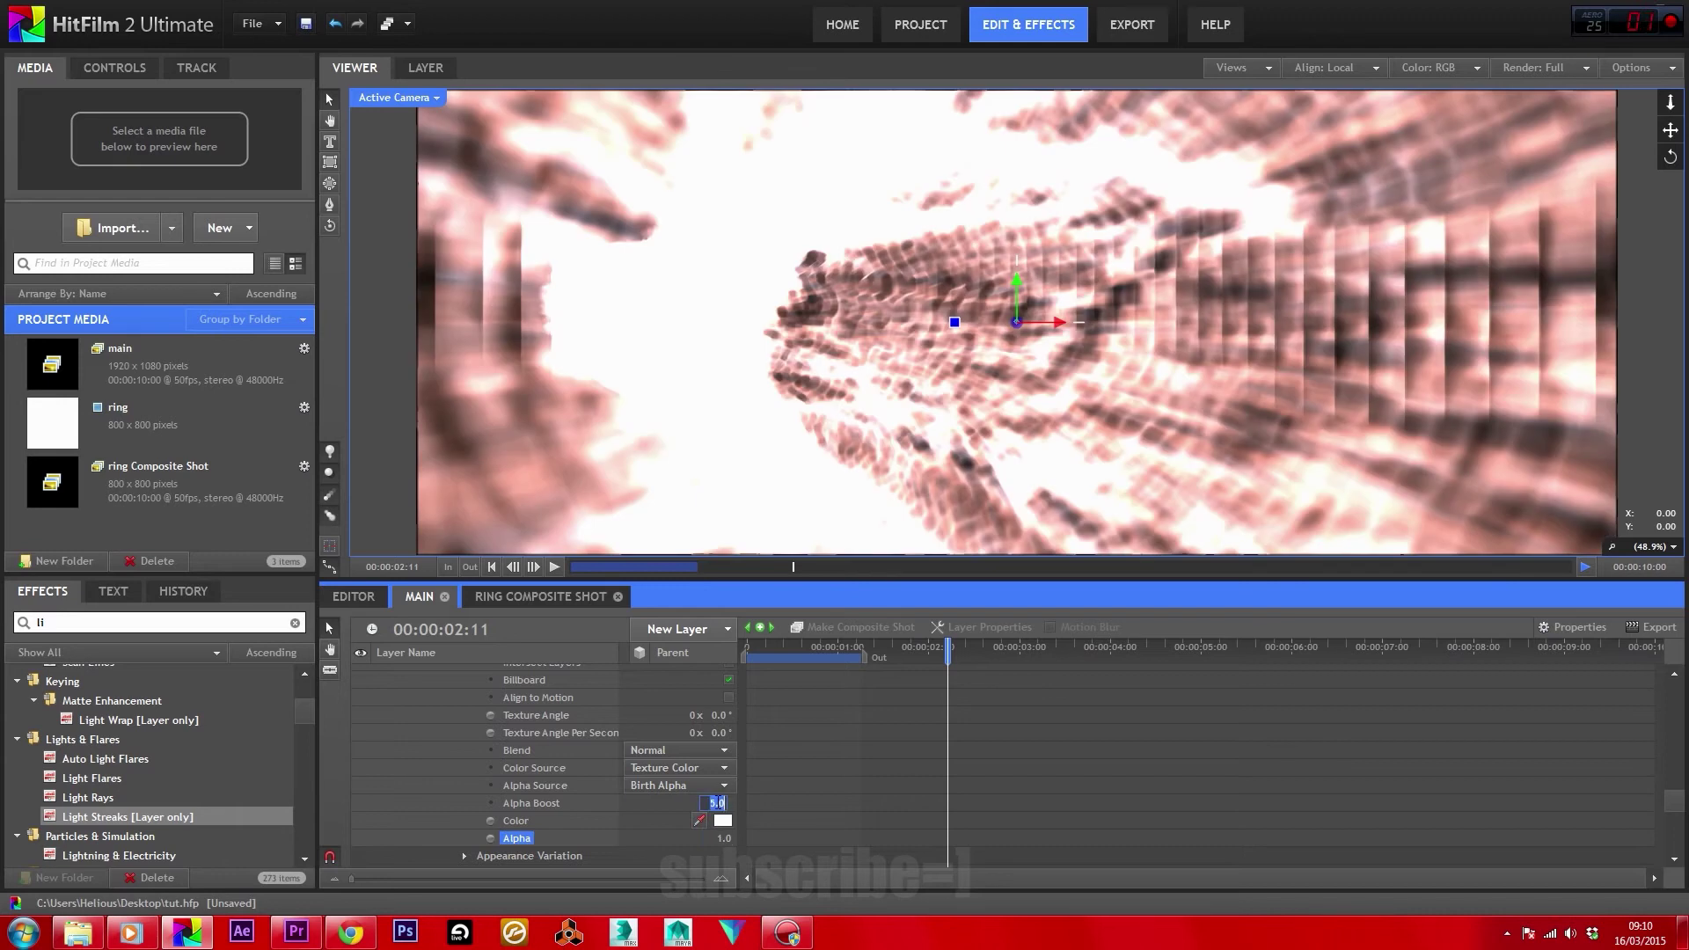
pyautogui.write('0.1')
pyautogui.press('Return')
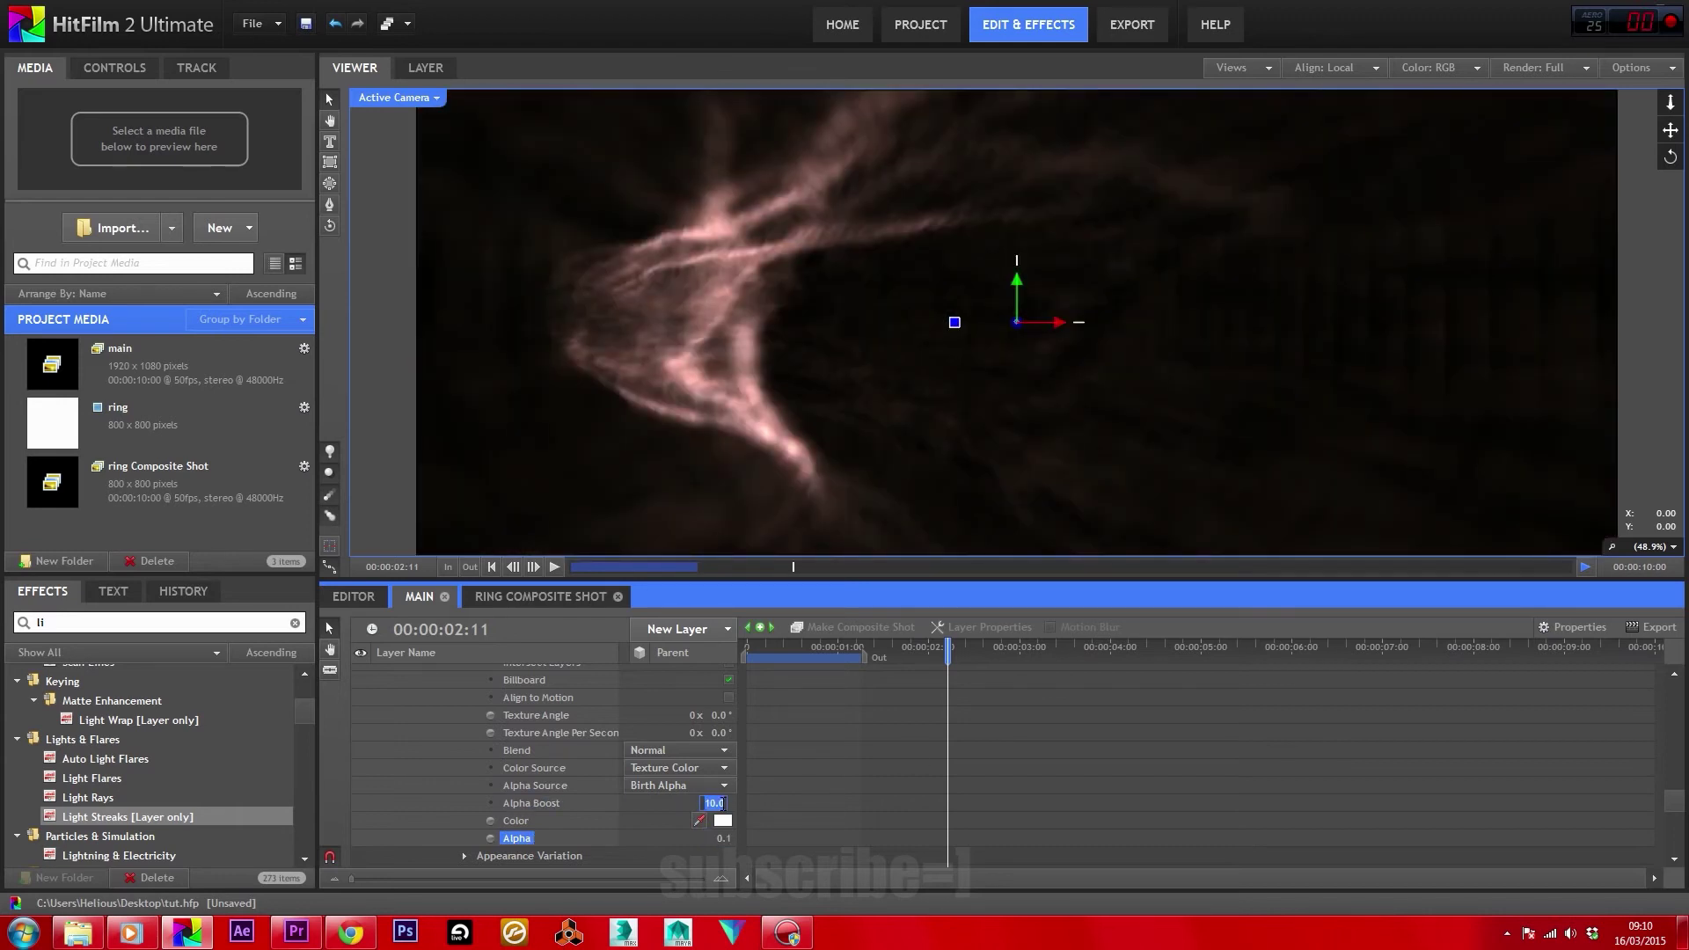
# Turn on motion blur for the particle simulator layer.
pyautogui.scroll(10, 626, 775)
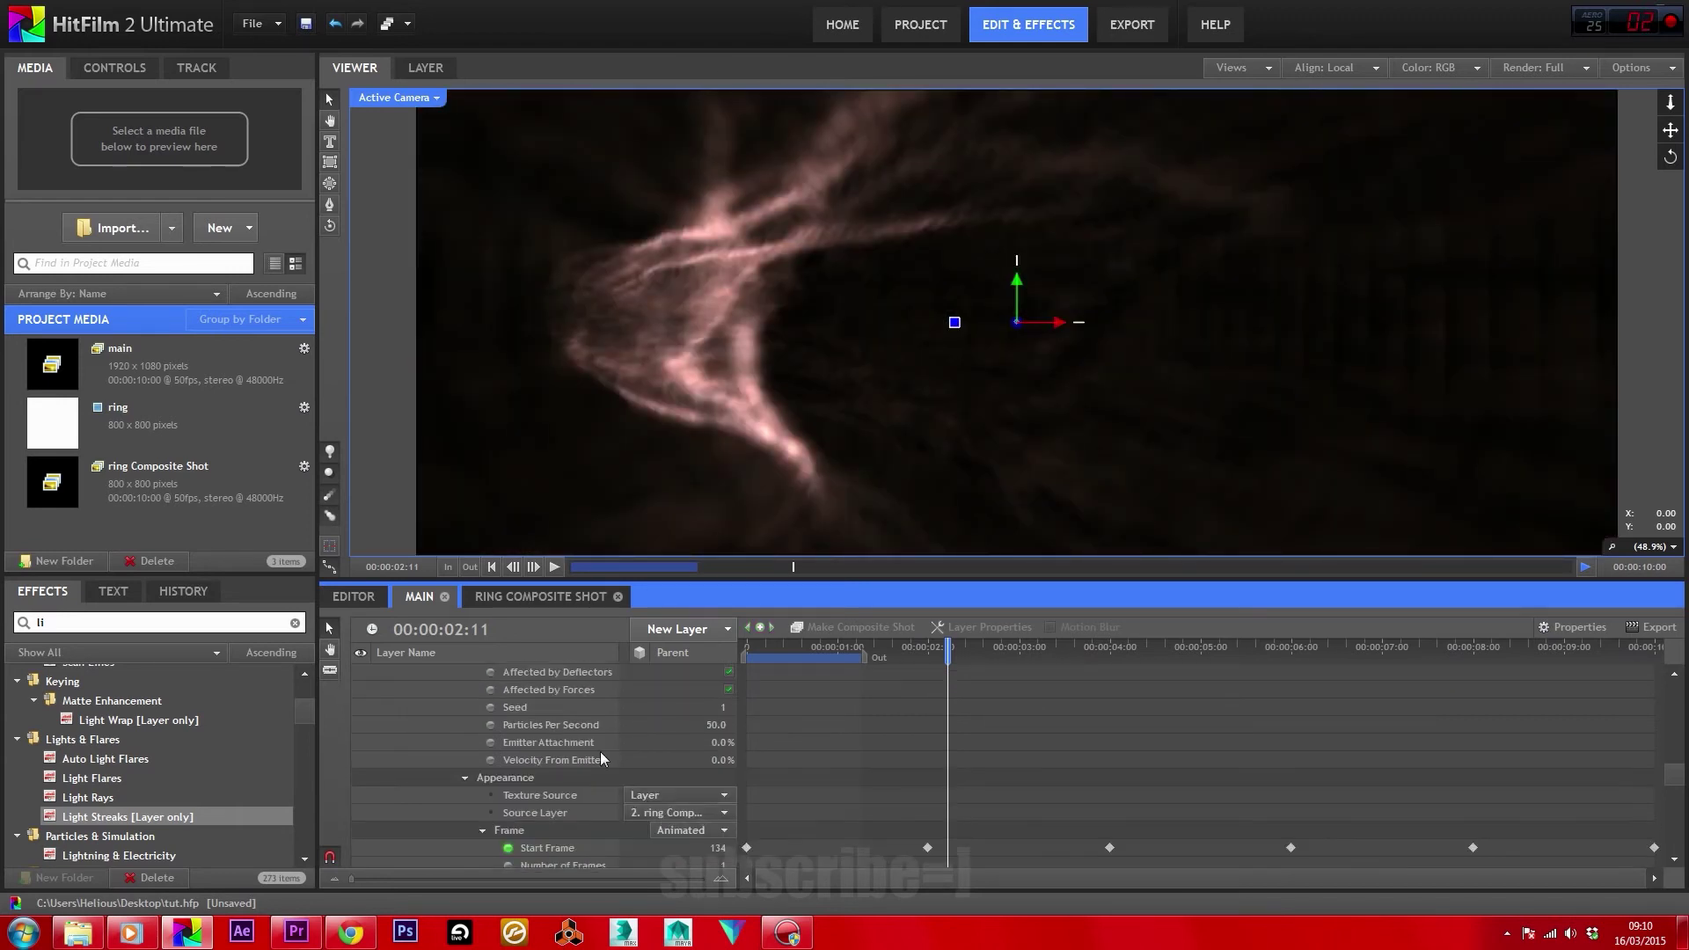
pyautogui.click(589, 720)
pyautogui.click(1050, 627)
# Try an Alpha of 0.1 with a much smaller Alpha Boost for the Particle System.
pyautogui.scroll(-7, 714, 781)
pyautogui.scroll(-5, 712, 780)
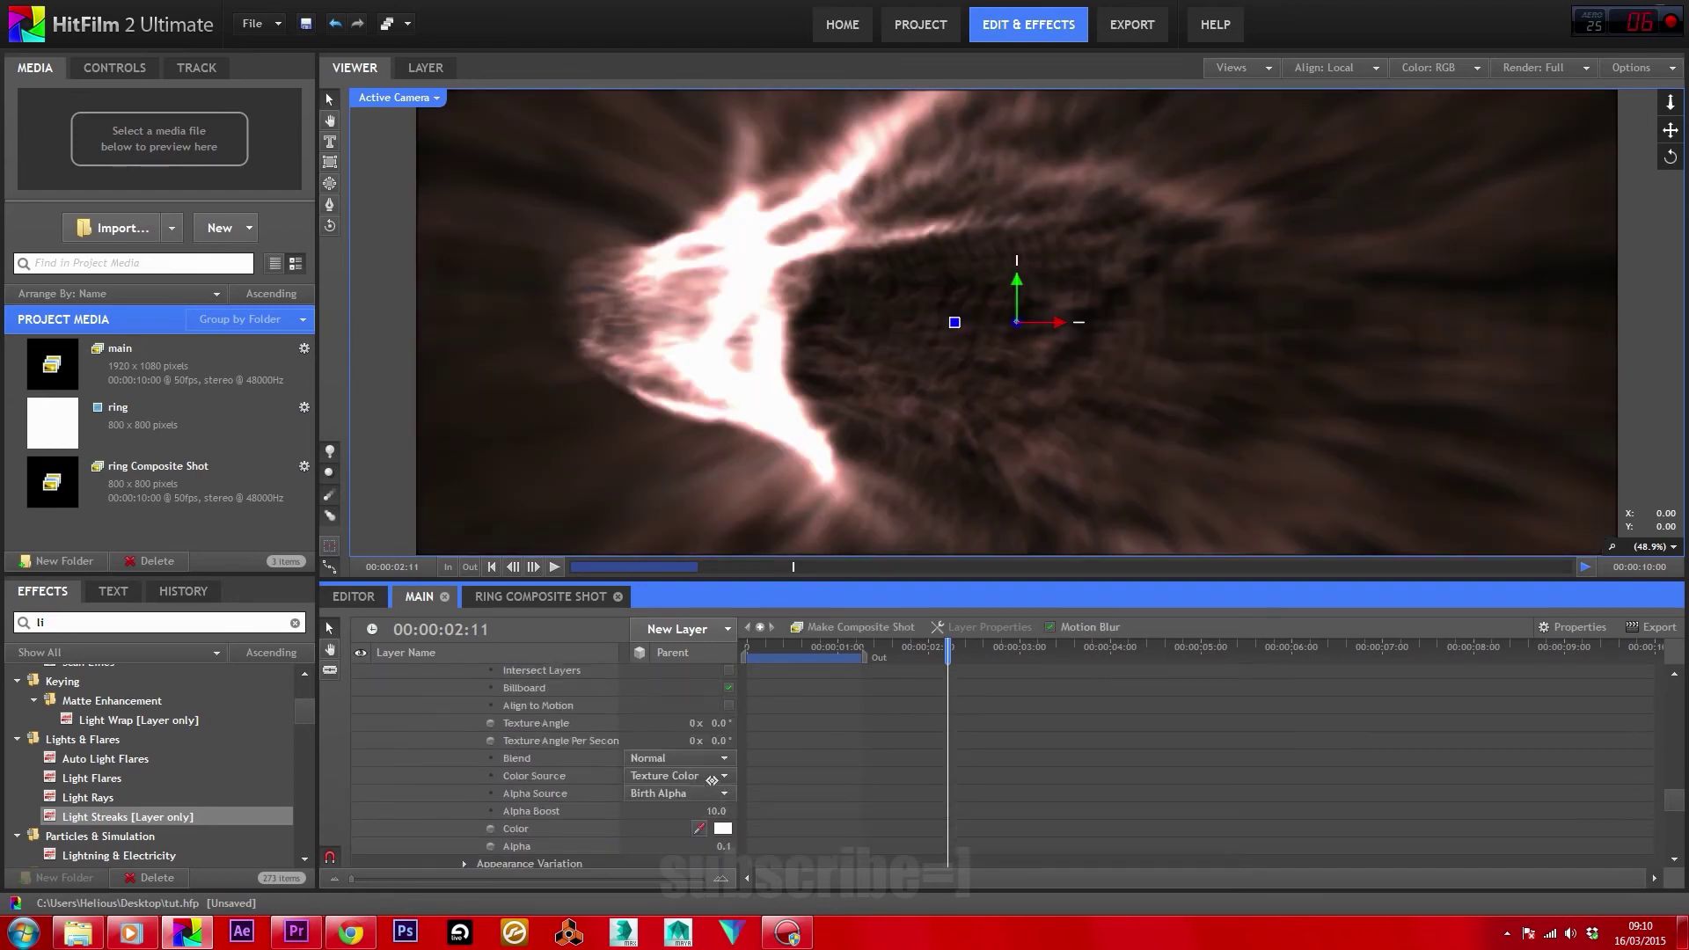
pyautogui.click(722, 842)
pyautogui.write('0.1')
pyautogui.press('Return')
pyautogui.click(717, 798)
pyautogui.click(718, 798)
pyautogui.click(714, 811)
pyautogui.write('0.')
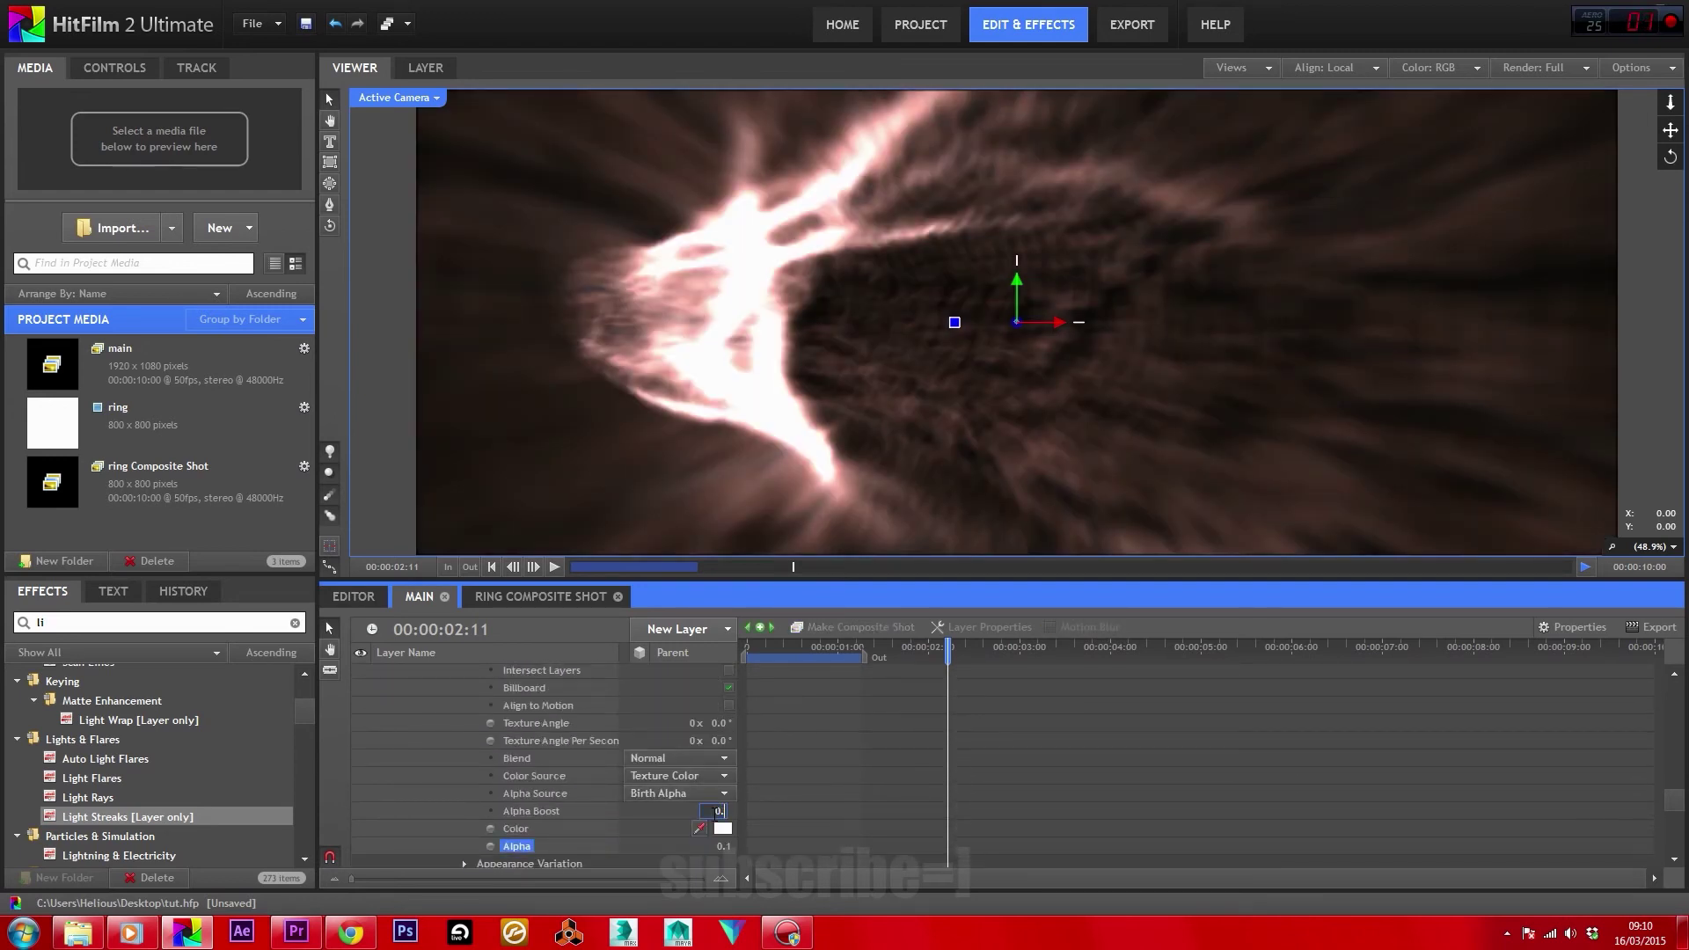
pyautogui.press('Return')
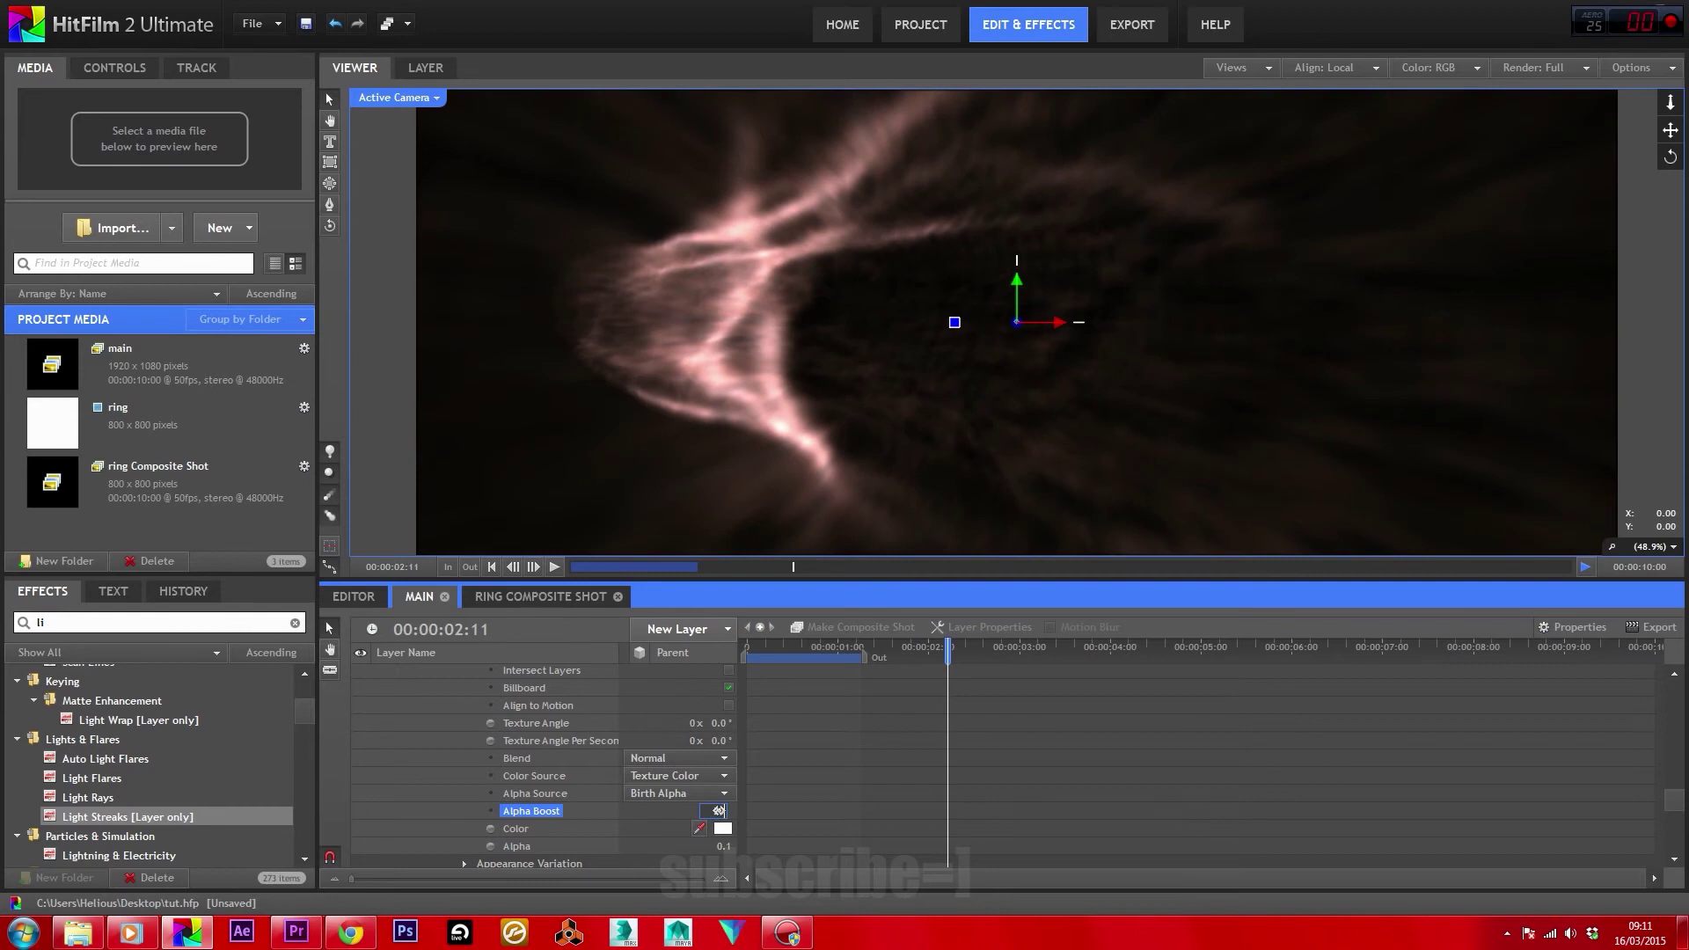
# Try an Alpha Boost of 20 with a near-zero Alpha and preview the tunnel.
pyautogui.click(723, 845)
pyautogui.write('0')
pyautogui.press('Return')
pyautogui.press('space')
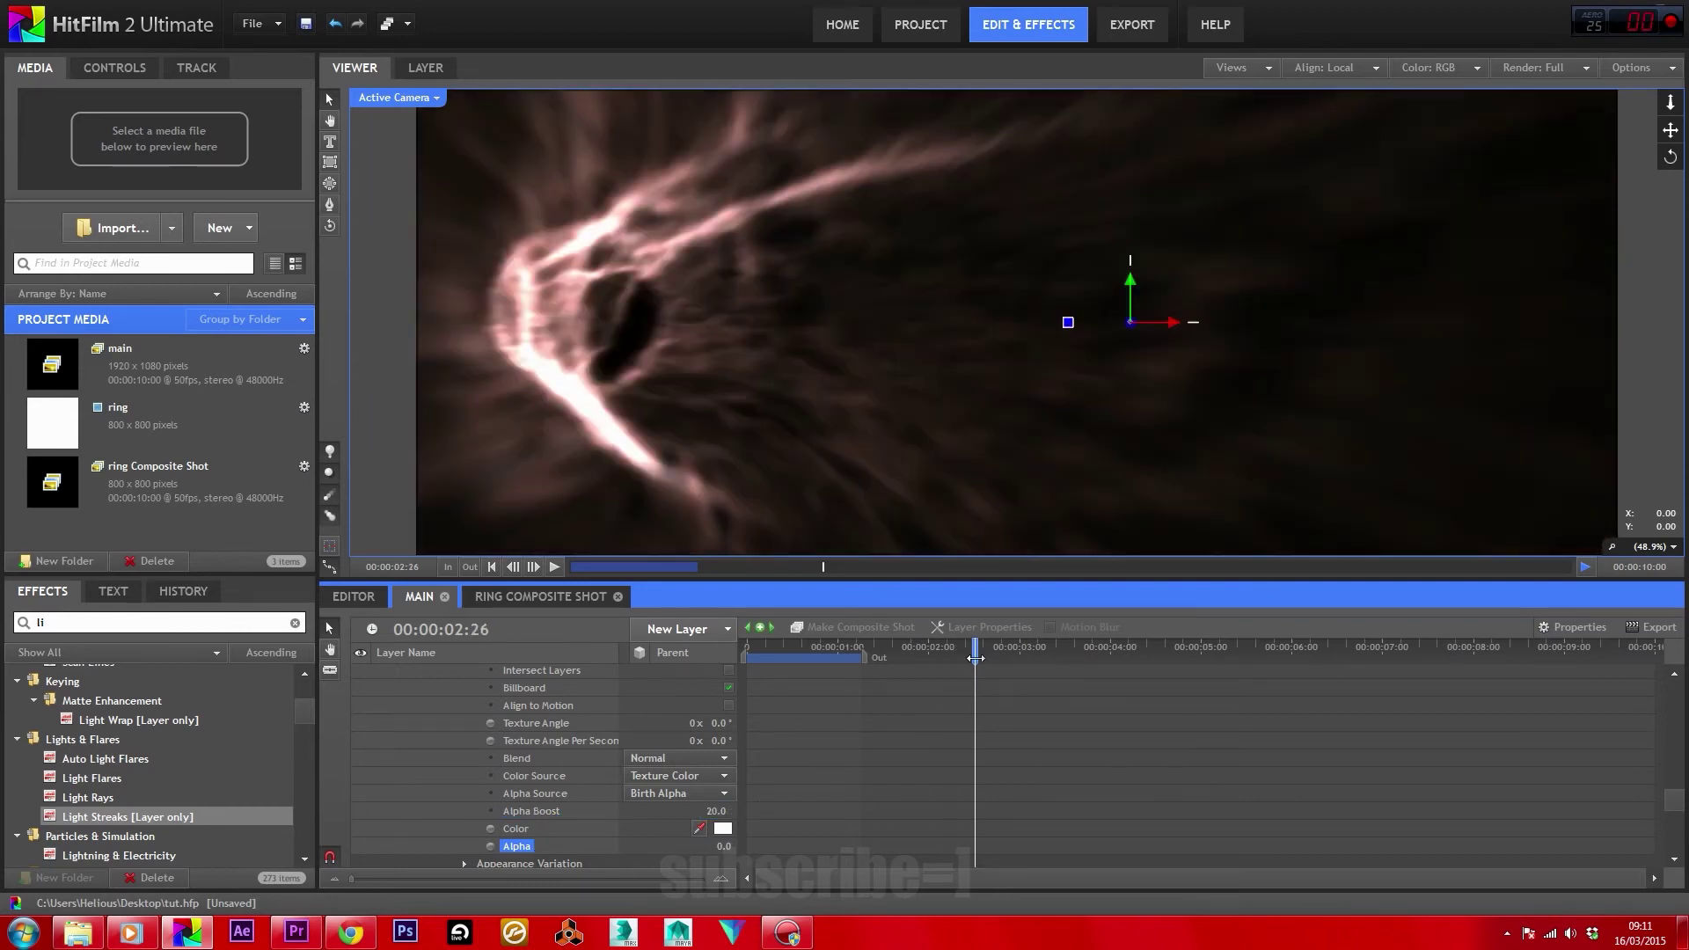
# Set the Particle System's Particles Per Second to 100.
pyautogui.scroll(5, 756, 742)
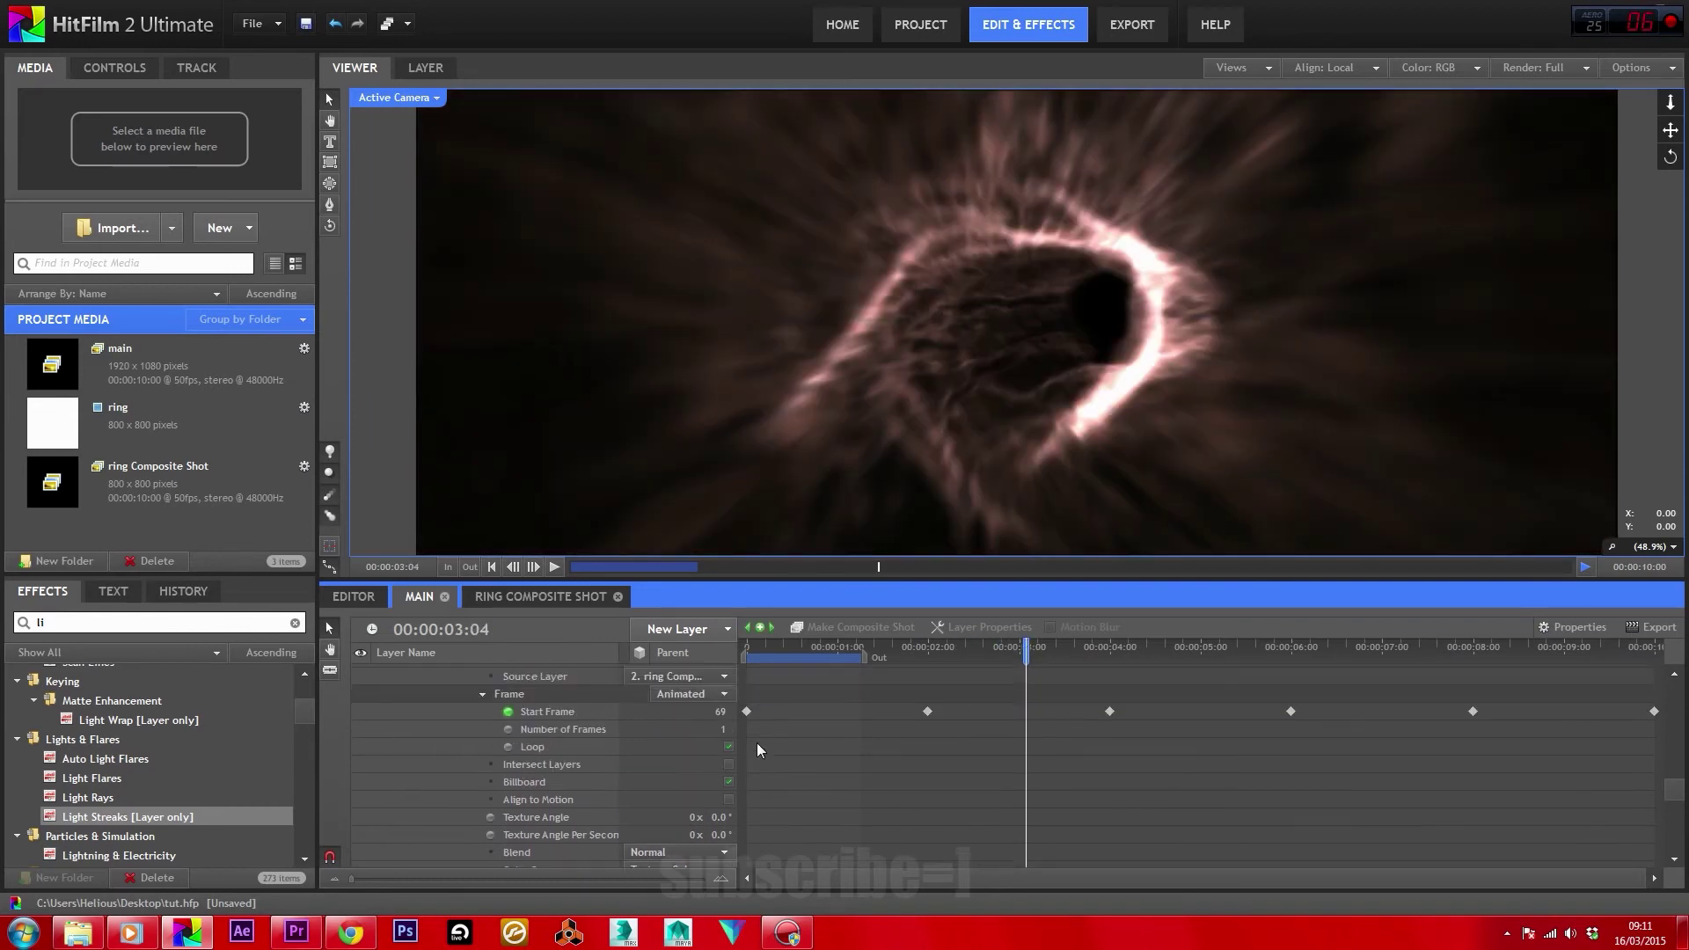
pyautogui.click(712, 702)
pyautogui.write('100')
pyautogui.press('Return')
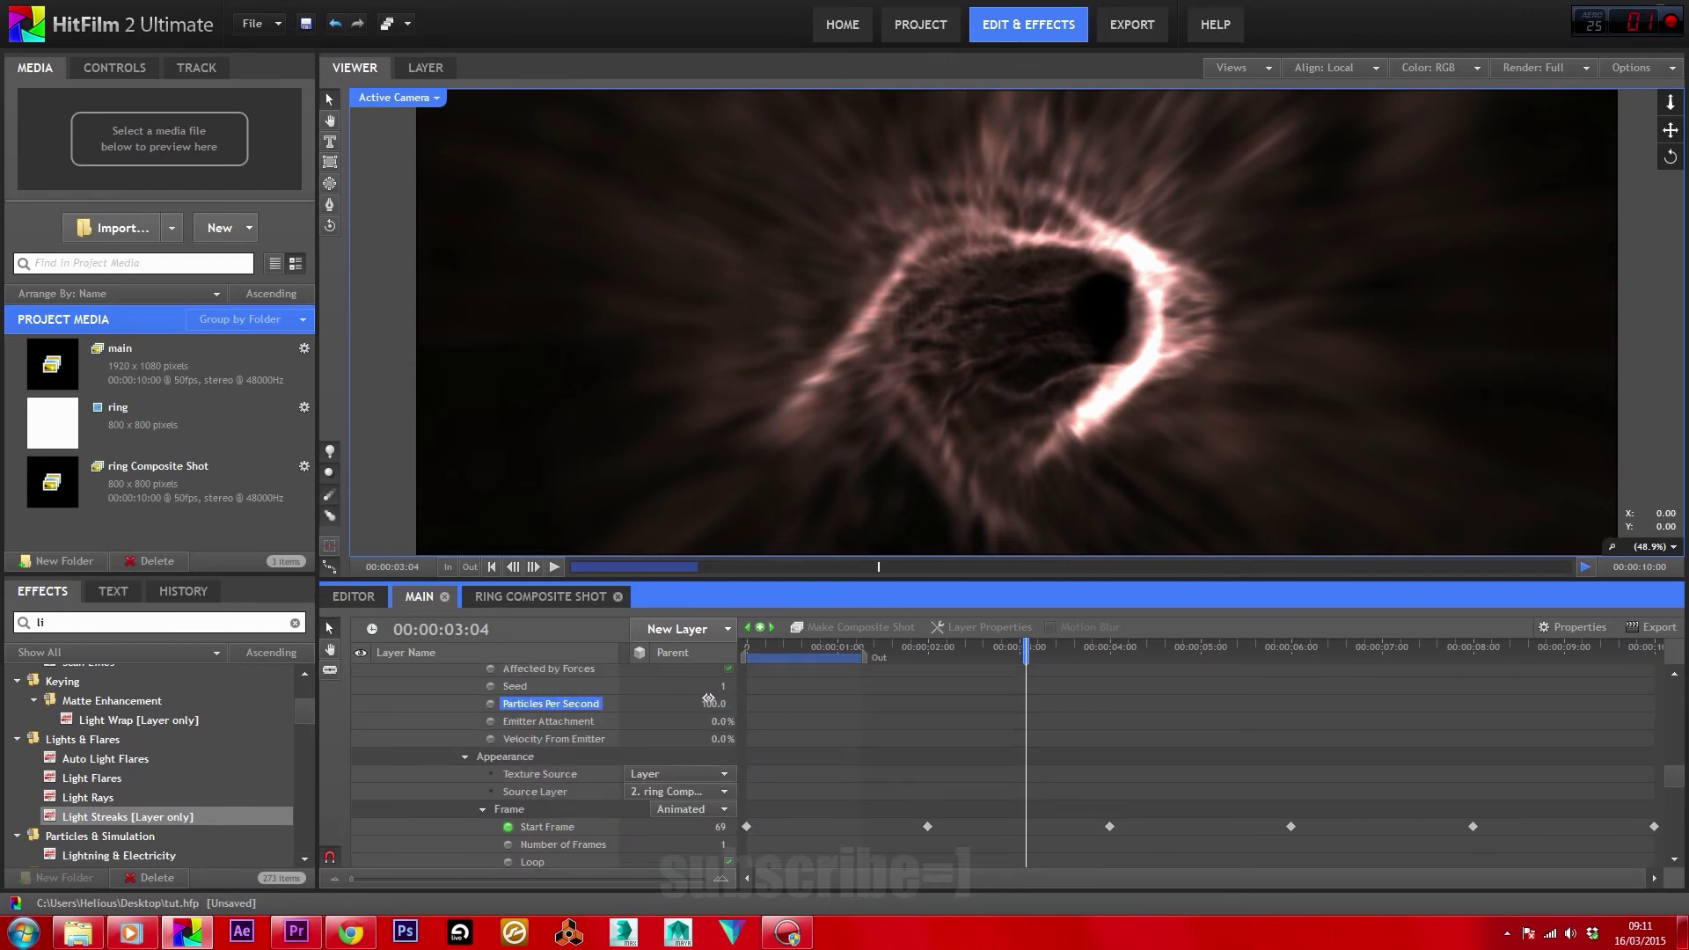
# Set the Particle System's Alpha to a near-zero value and its Alpha Boost to 40.
pyautogui.scroll(-5, 811, 684)
pyautogui.click(724, 770)
pyautogui.write('0')
pyautogui.press('Return')
pyautogui.click(720, 736)
pyautogui.write('40')
pyautogui.press('Return')
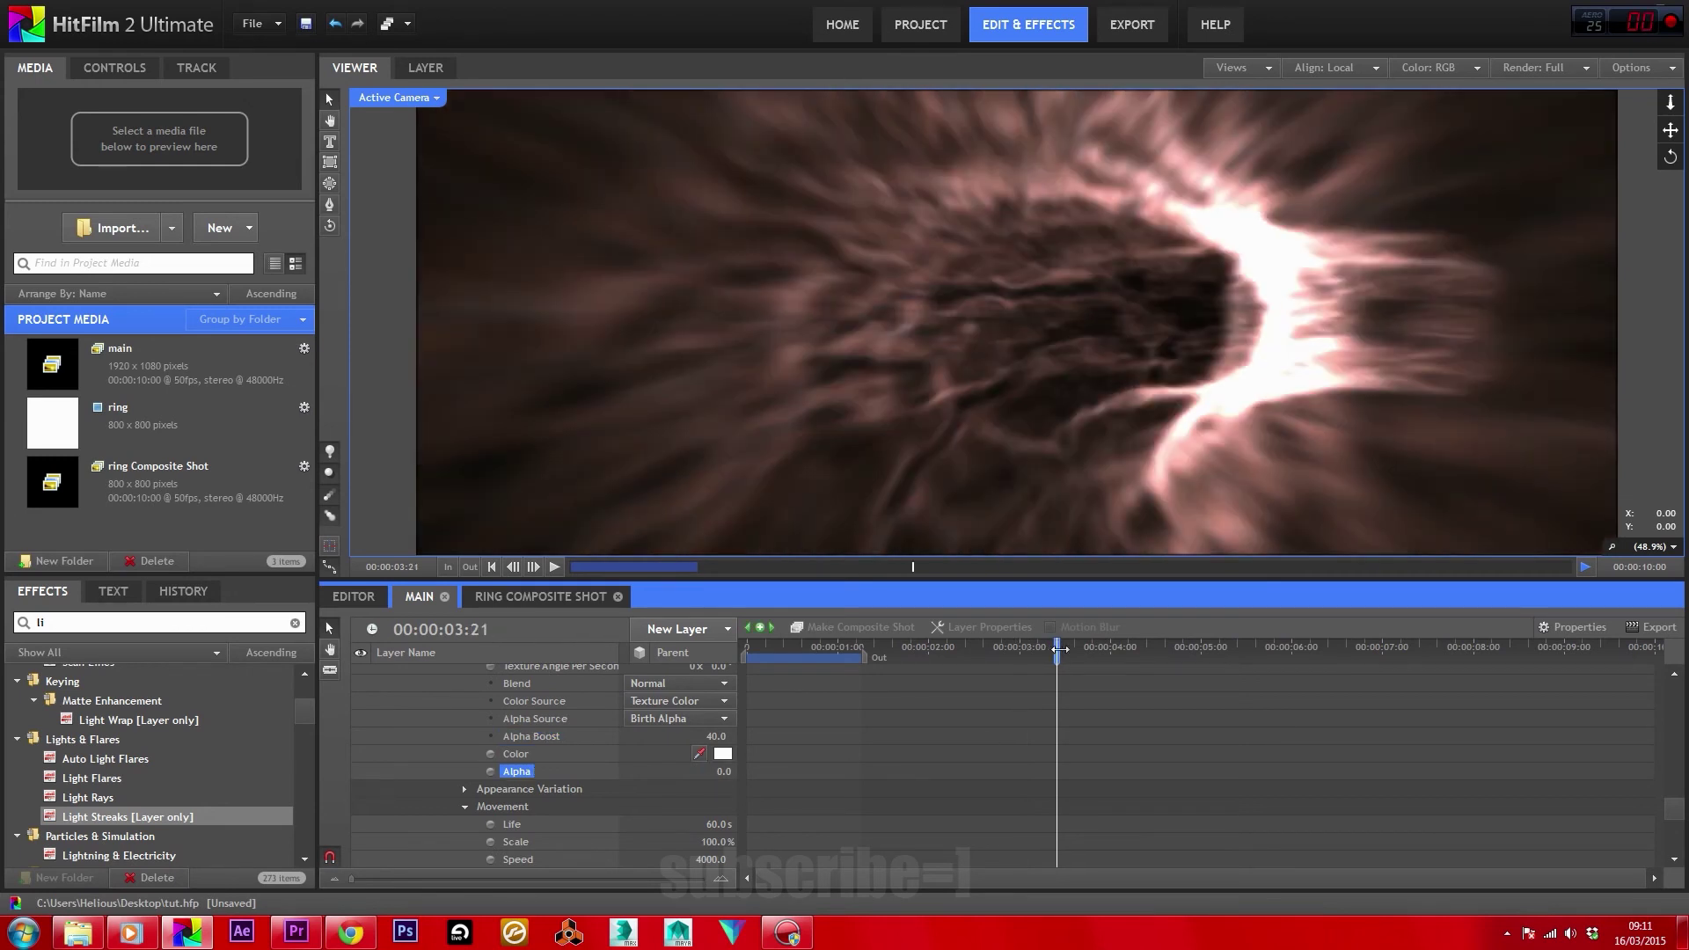
# Set the Particle System's Particles Per Second to 10.
pyautogui.scroll(10, 582, 737)
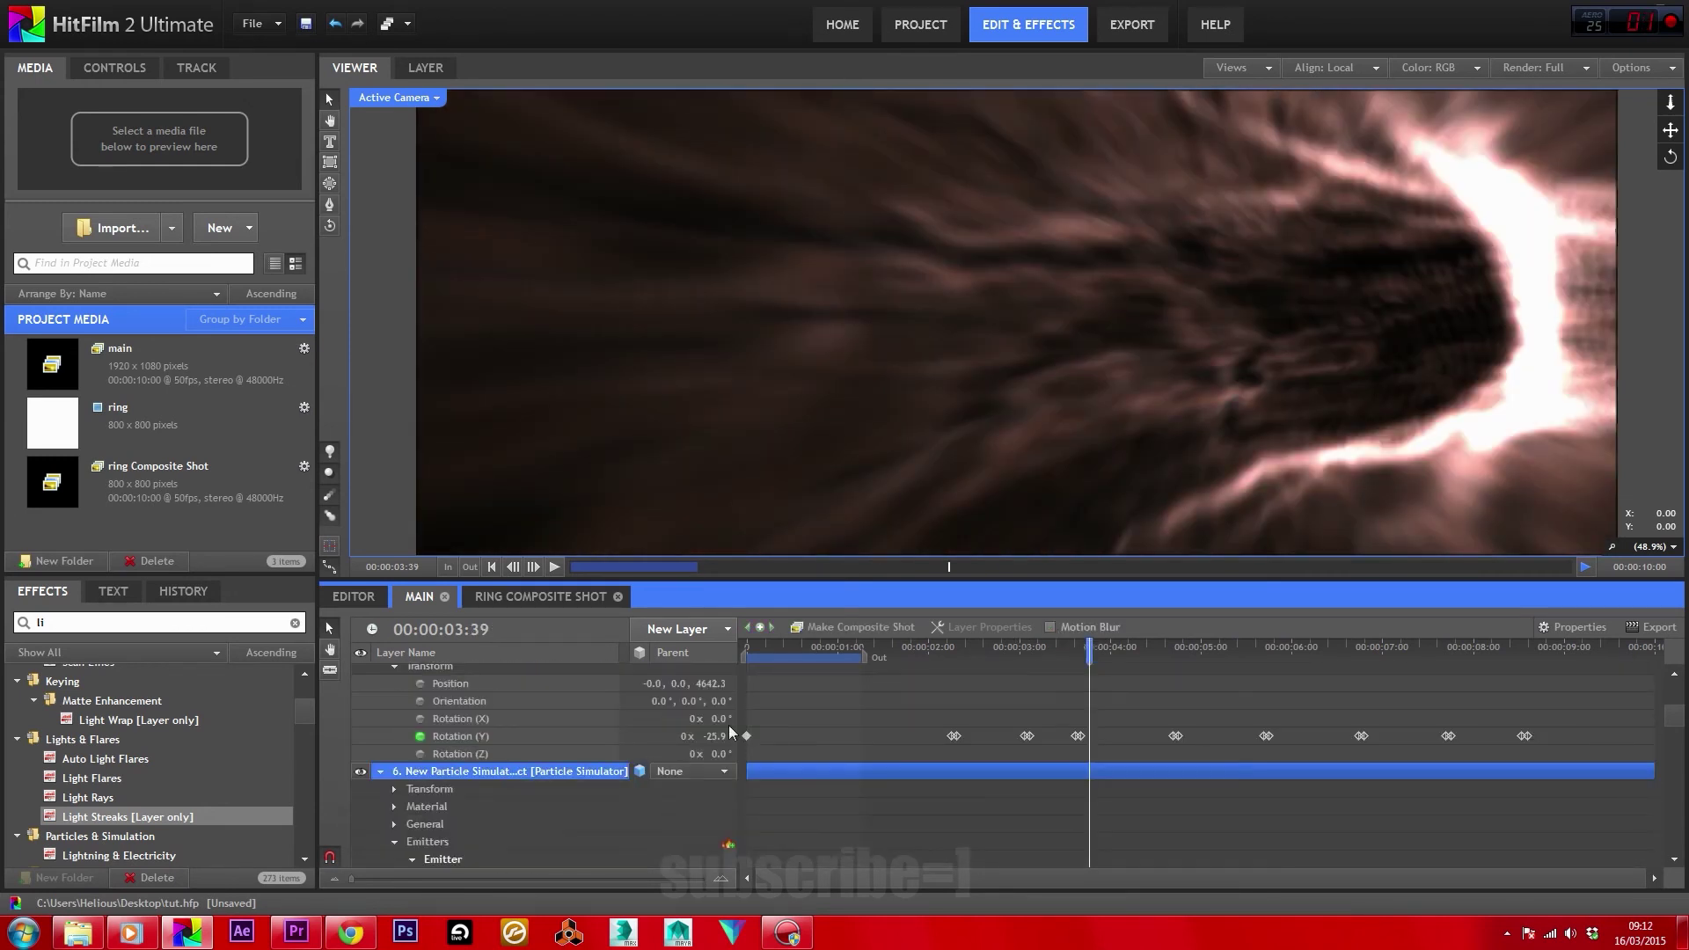
pyautogui.scroll(-5, 704, 750)
pyautogui.click(704, 755)
pyautogui.write('10')
pyautogui.press('Return')
# Add a new light layer to the main composite shot and show its properties.
pyautogui.scroll(1, 635, 755)
pyautogui.scroll(5, 635, 753)
pyautogui.click(676, 630)
pyautogui.click(686, 841)
pyautogui.click(380, 673)
# In the Top view at the start of the timeline, move the light along its depth axis.
pyautogui.click(413, 98)
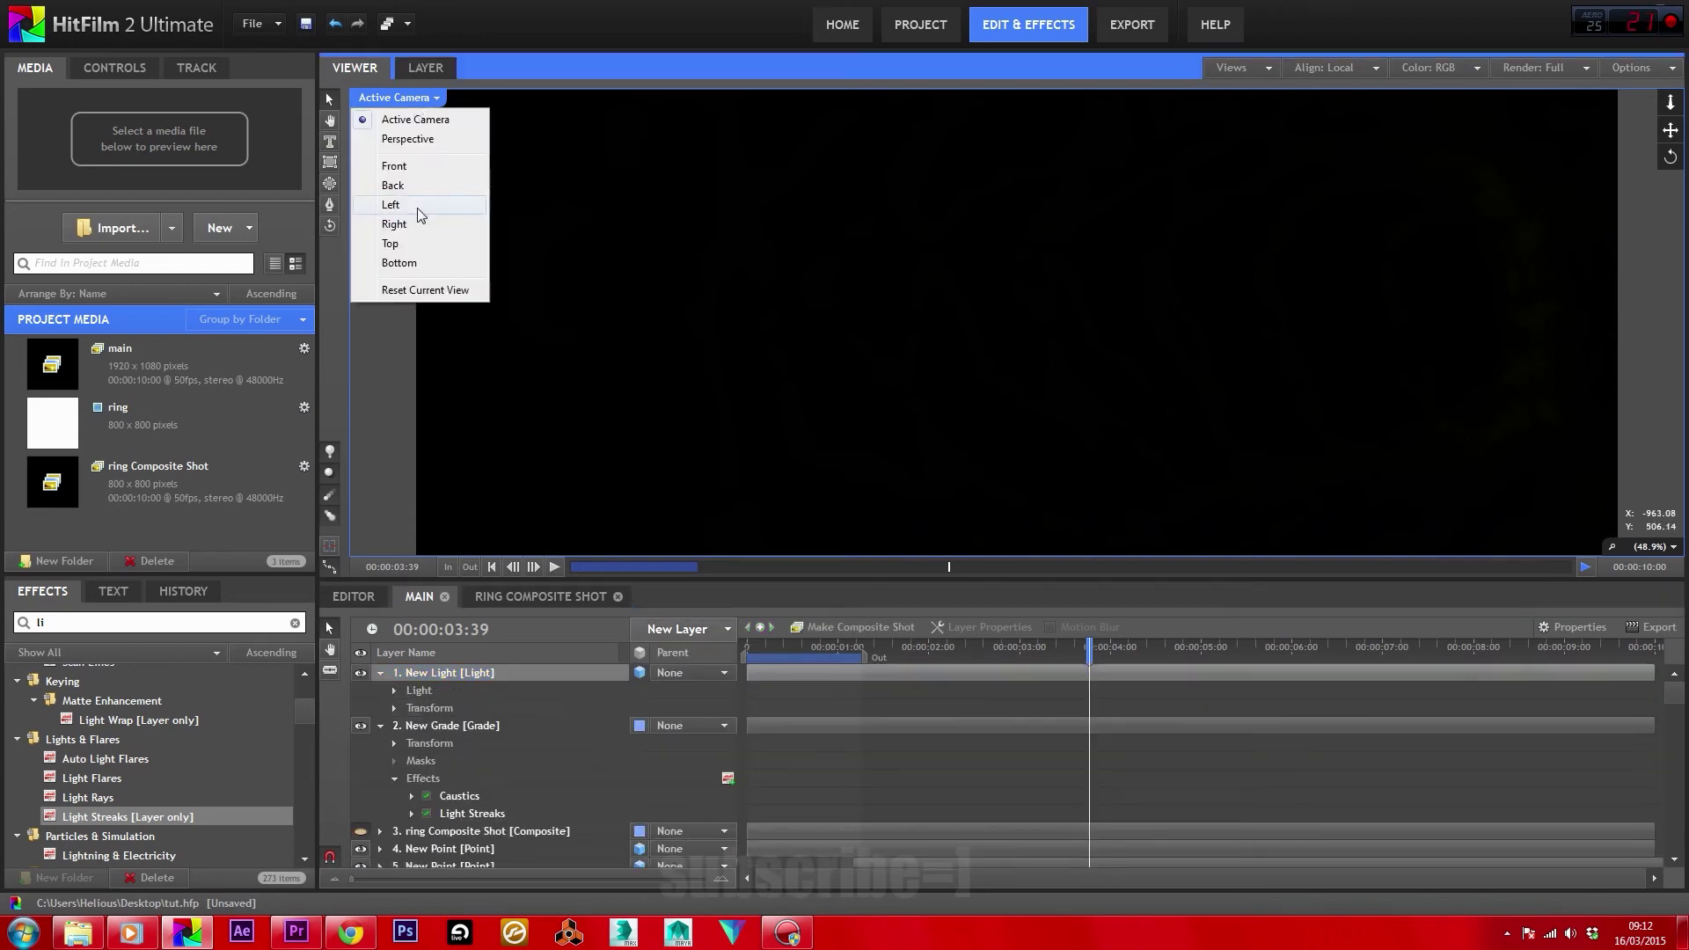
pyautogui.click(390, 243)
pyautogui.moveTo(806, 643); pyautogui.dragTo(744, 653)
pyautogui.moveTo(1017, 368); pyautogui.dragTo(1017, 447)
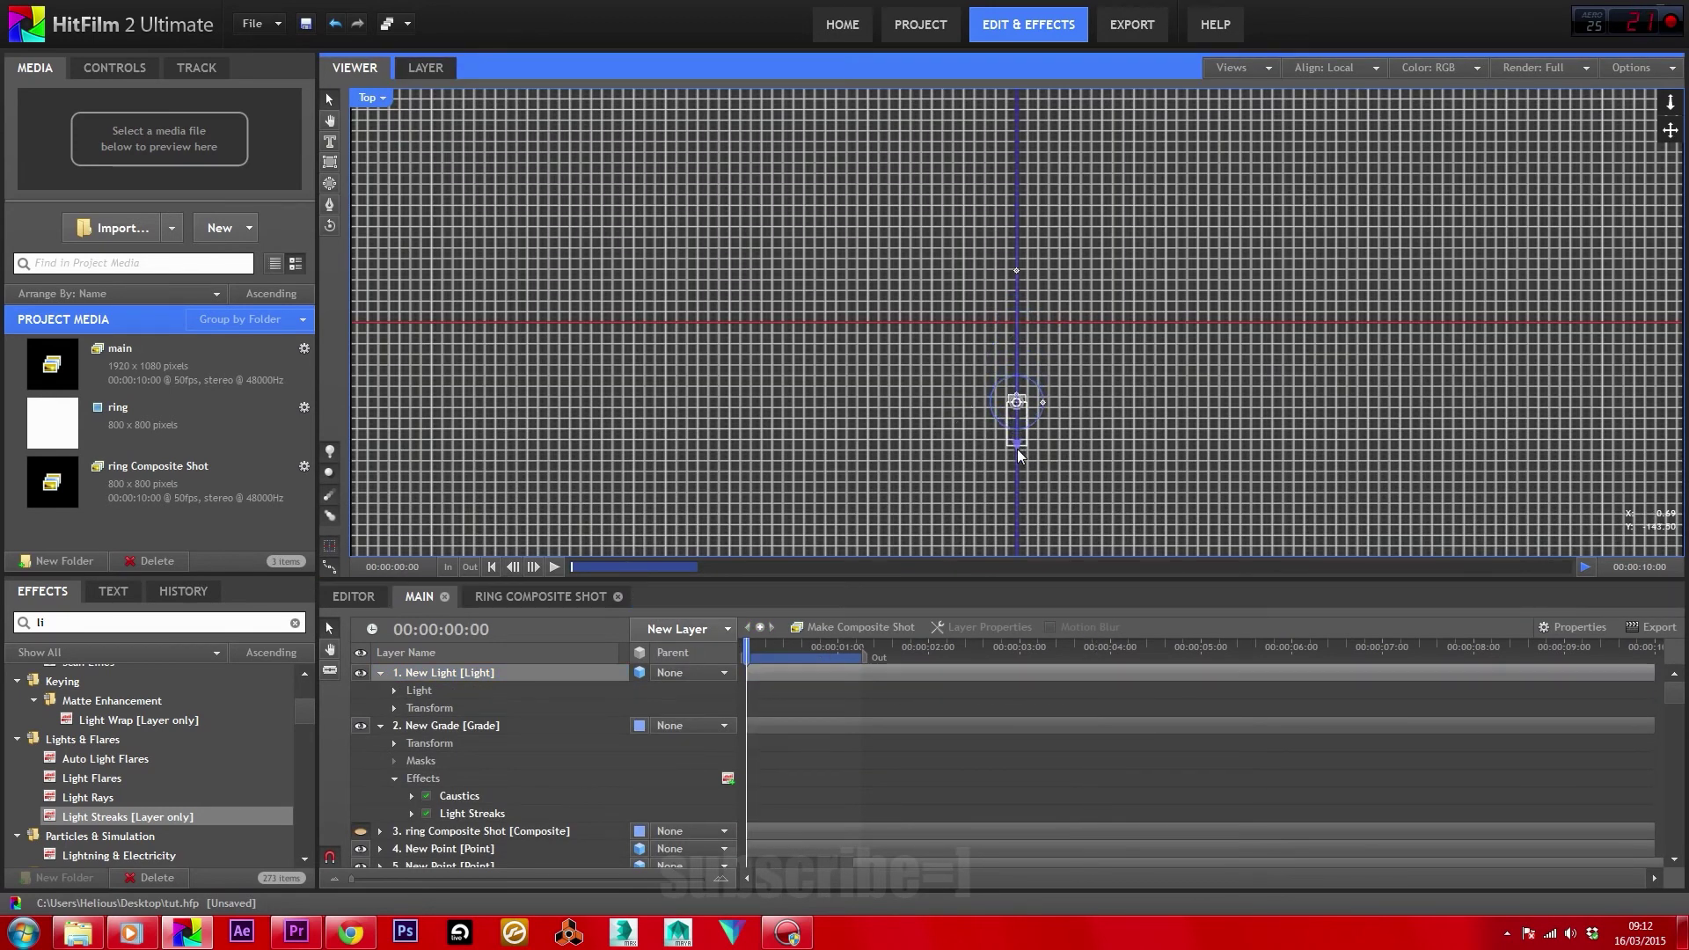
# Parent the light to the New Point on layer 5 and return to the Active Camera view.
pyautogui.click(673, 673)
pyautogui.click(695, 768)
pyautogui.moveTo(746, 672); pyautogui.dragTo(783, 662)
pyautogui.click(714, 672)
pyautogui.click(695, 749)
pyautogui.click(371, 97)
pyautogui.click(394, 116)
# Set the light's Falloff to Linear.
pyautogui.click(394, 691)
pyautogui.click(678, 761)
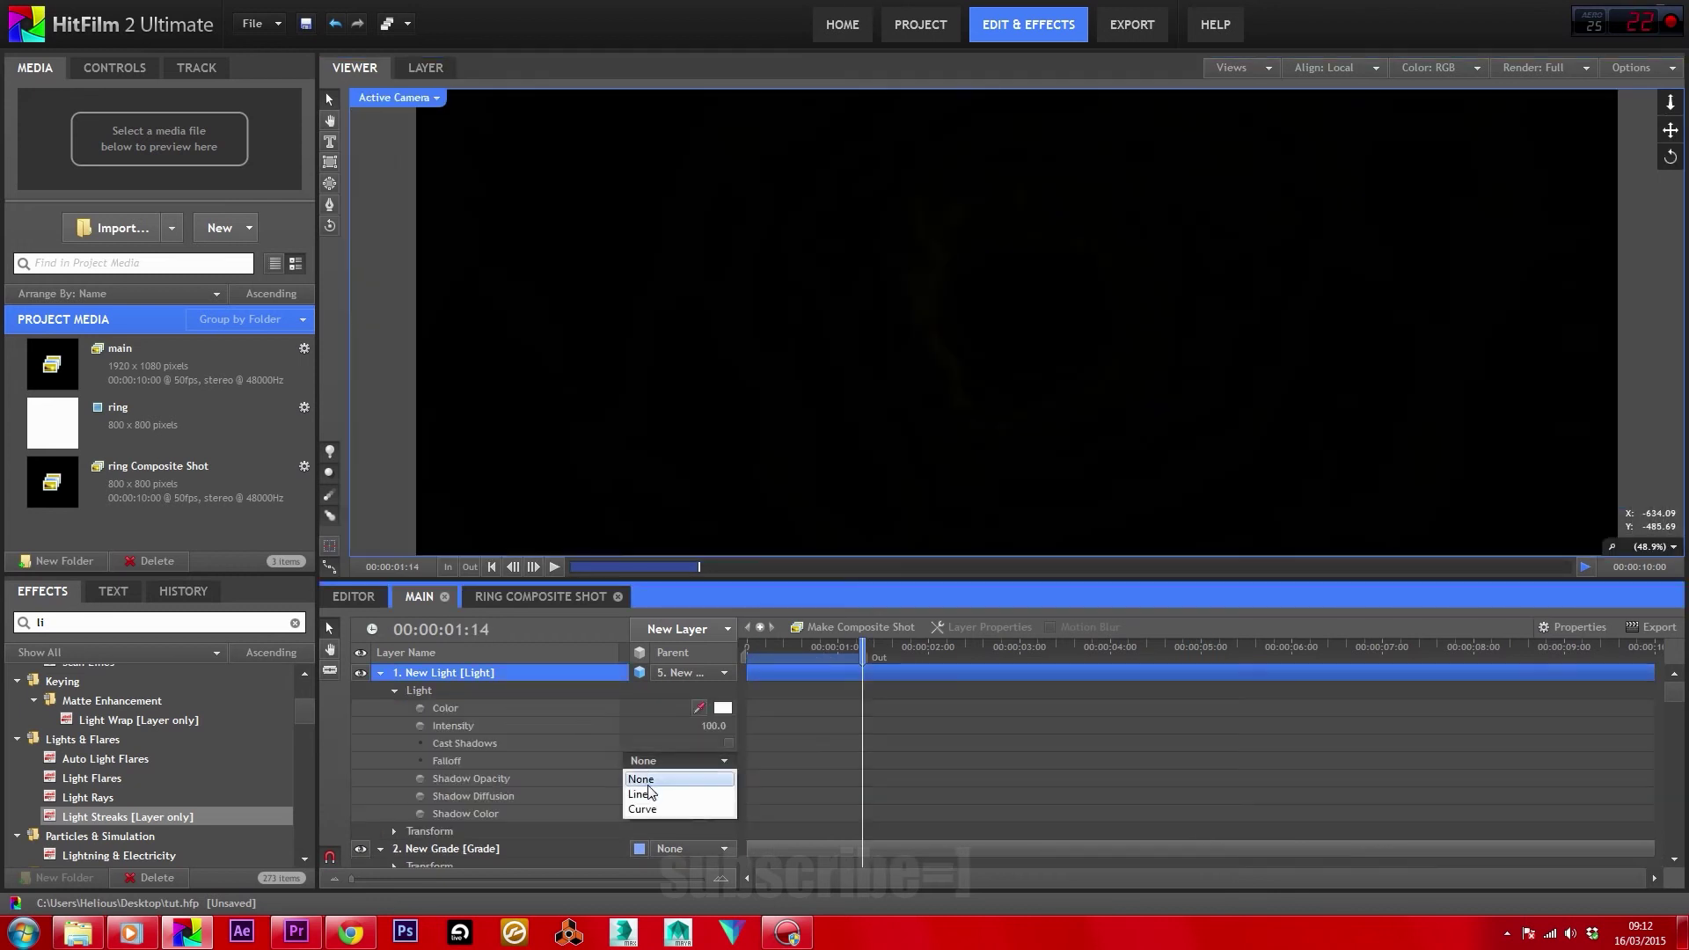
pyautogui.click(656, 794)
pyautogui.scroll(-10, 661, 752)
pyautogui.scroll(-10, 538, 730)
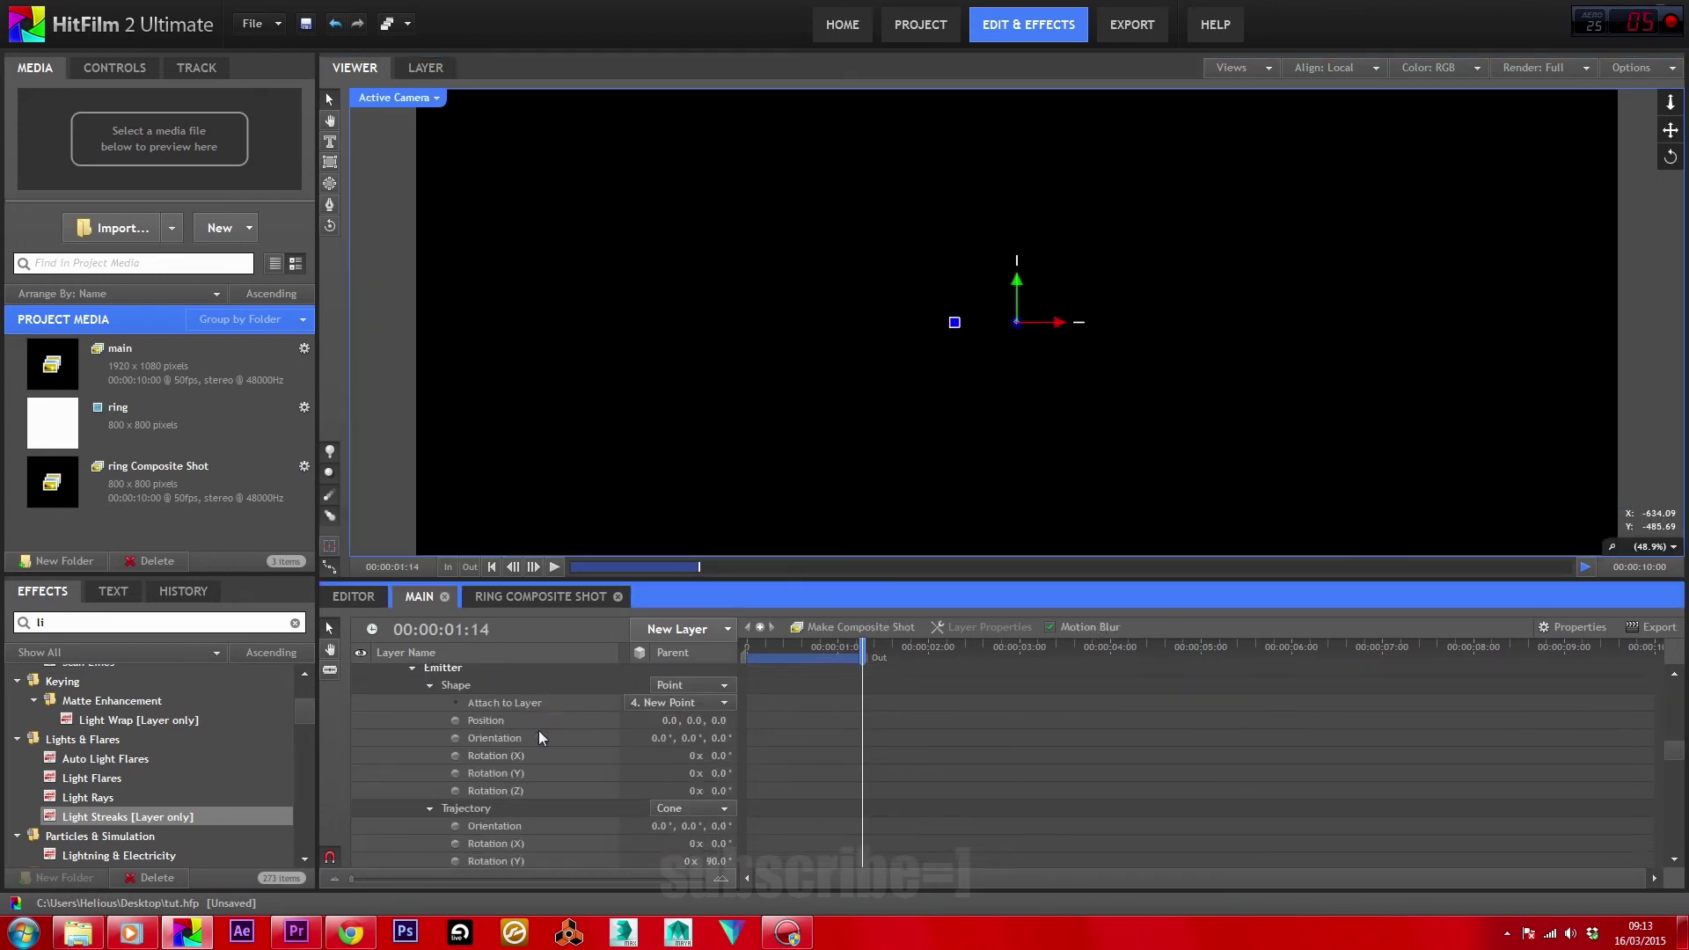
# In the Top view at the start of the timeline, select the light and set its parent to None.
pyautogui.click(395, 97)
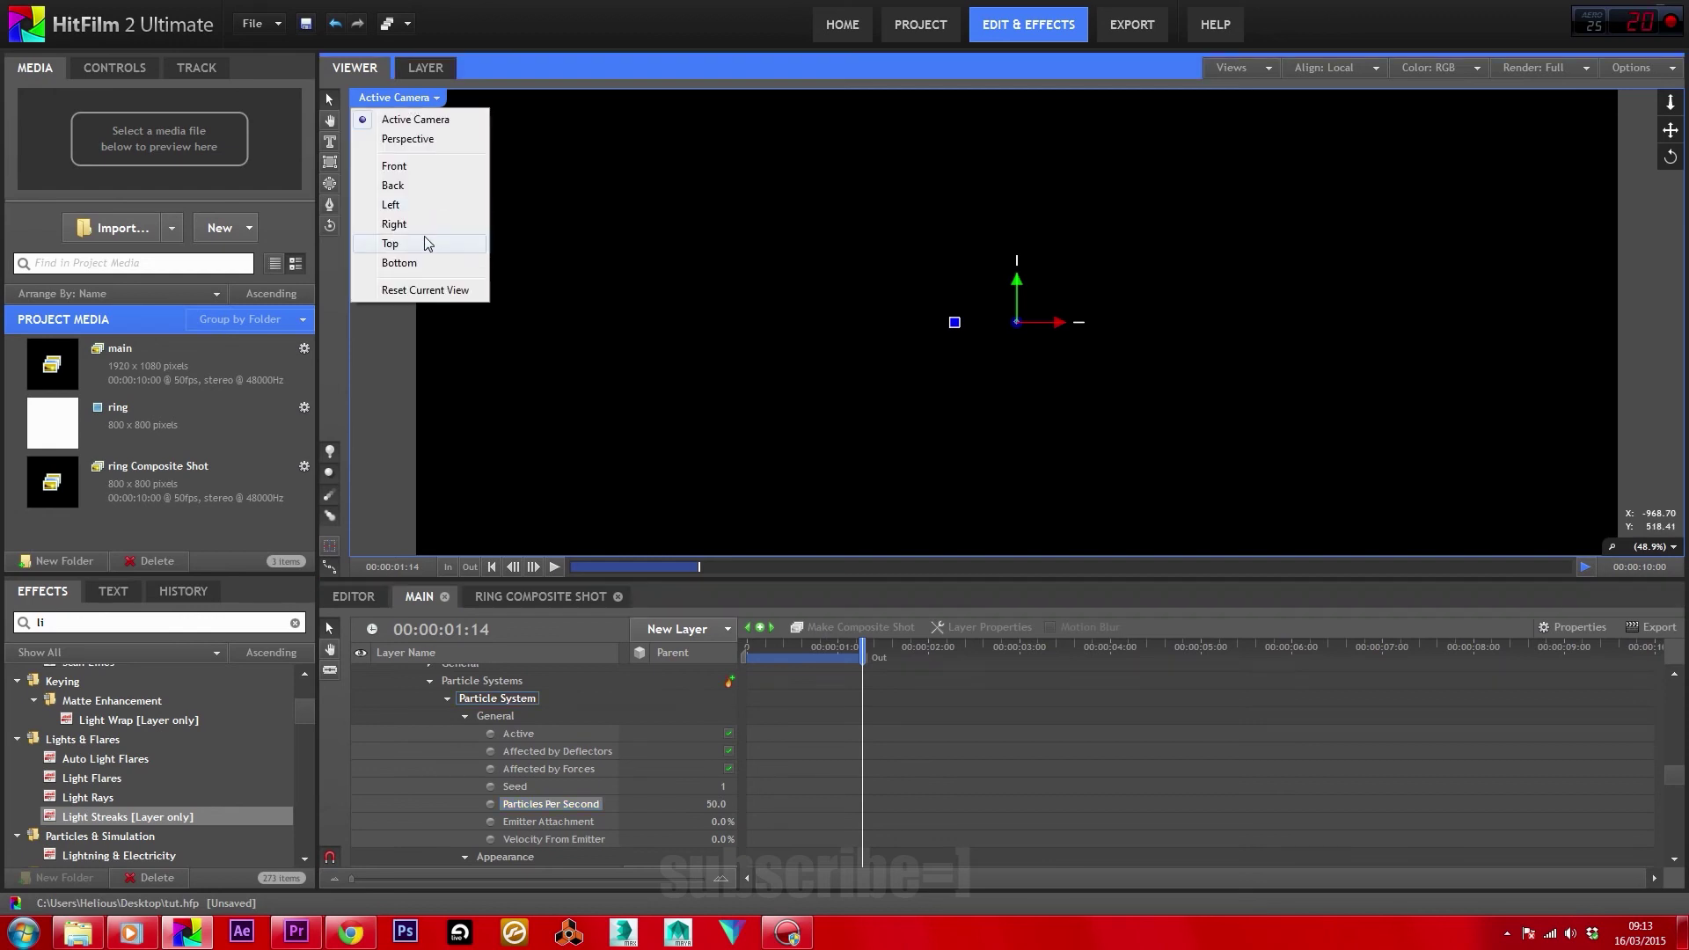
pyautogui.click(440, 245)
pyautogui.scroll(1, 929, 431)
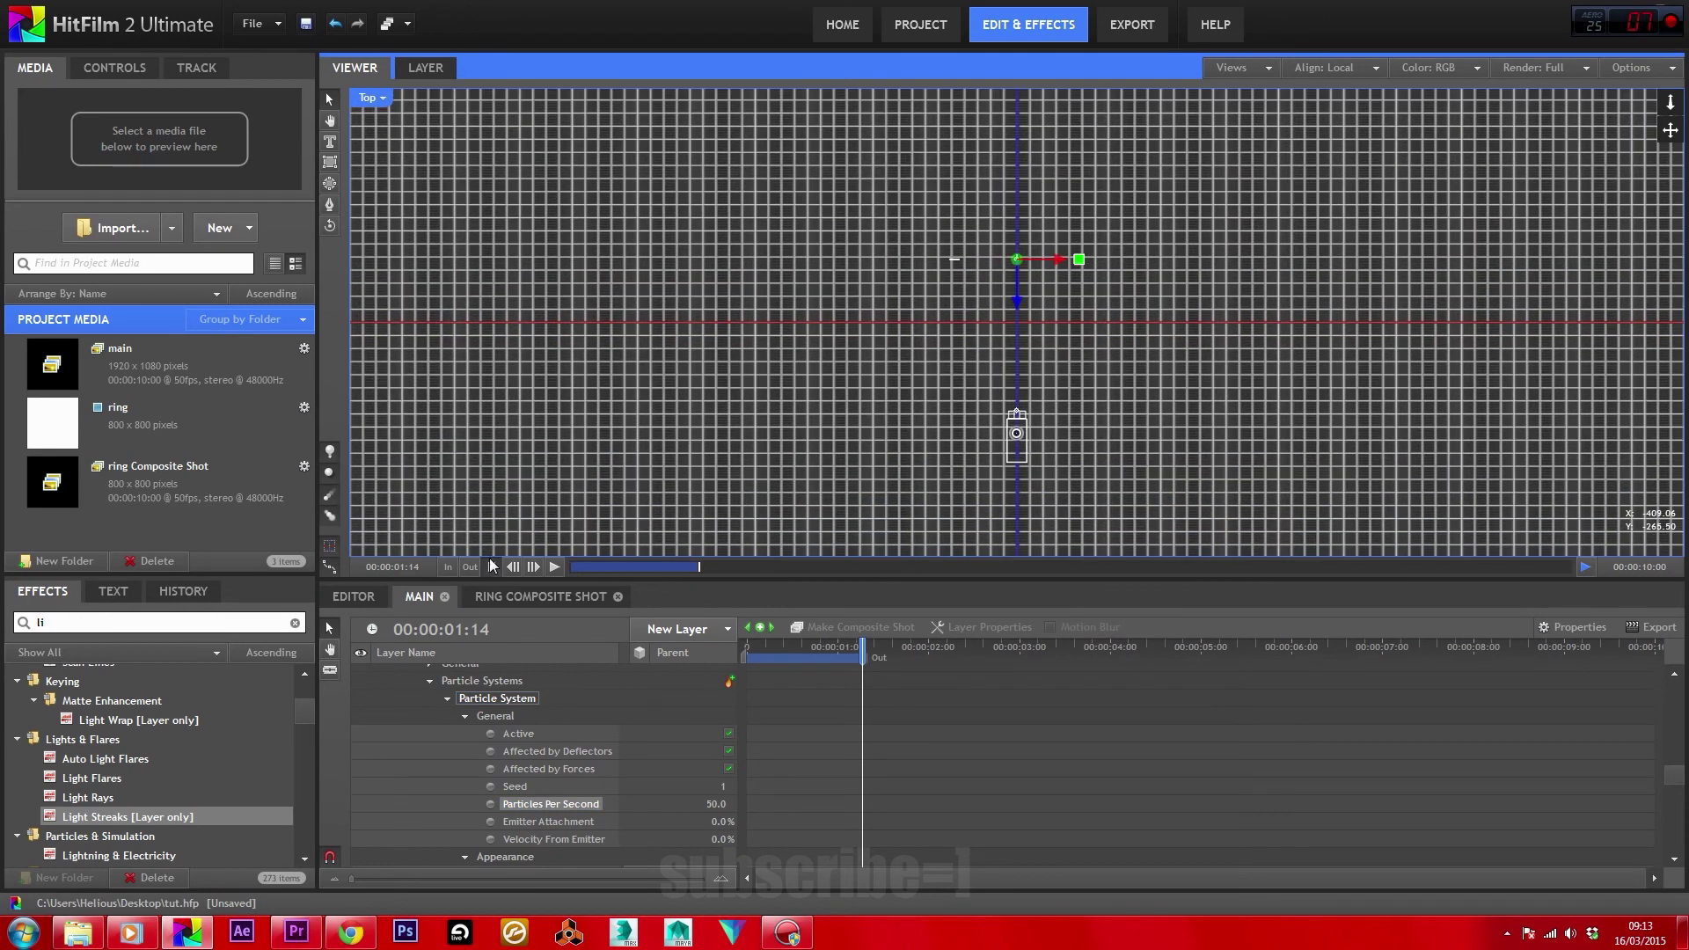
pyautogui.click(492, 567)
pyautogui.scroll(20, 564, 709)
pyautogui.click(587, 678)
pyautogui.click(691, 673)
pyautogui.click(682, 691)
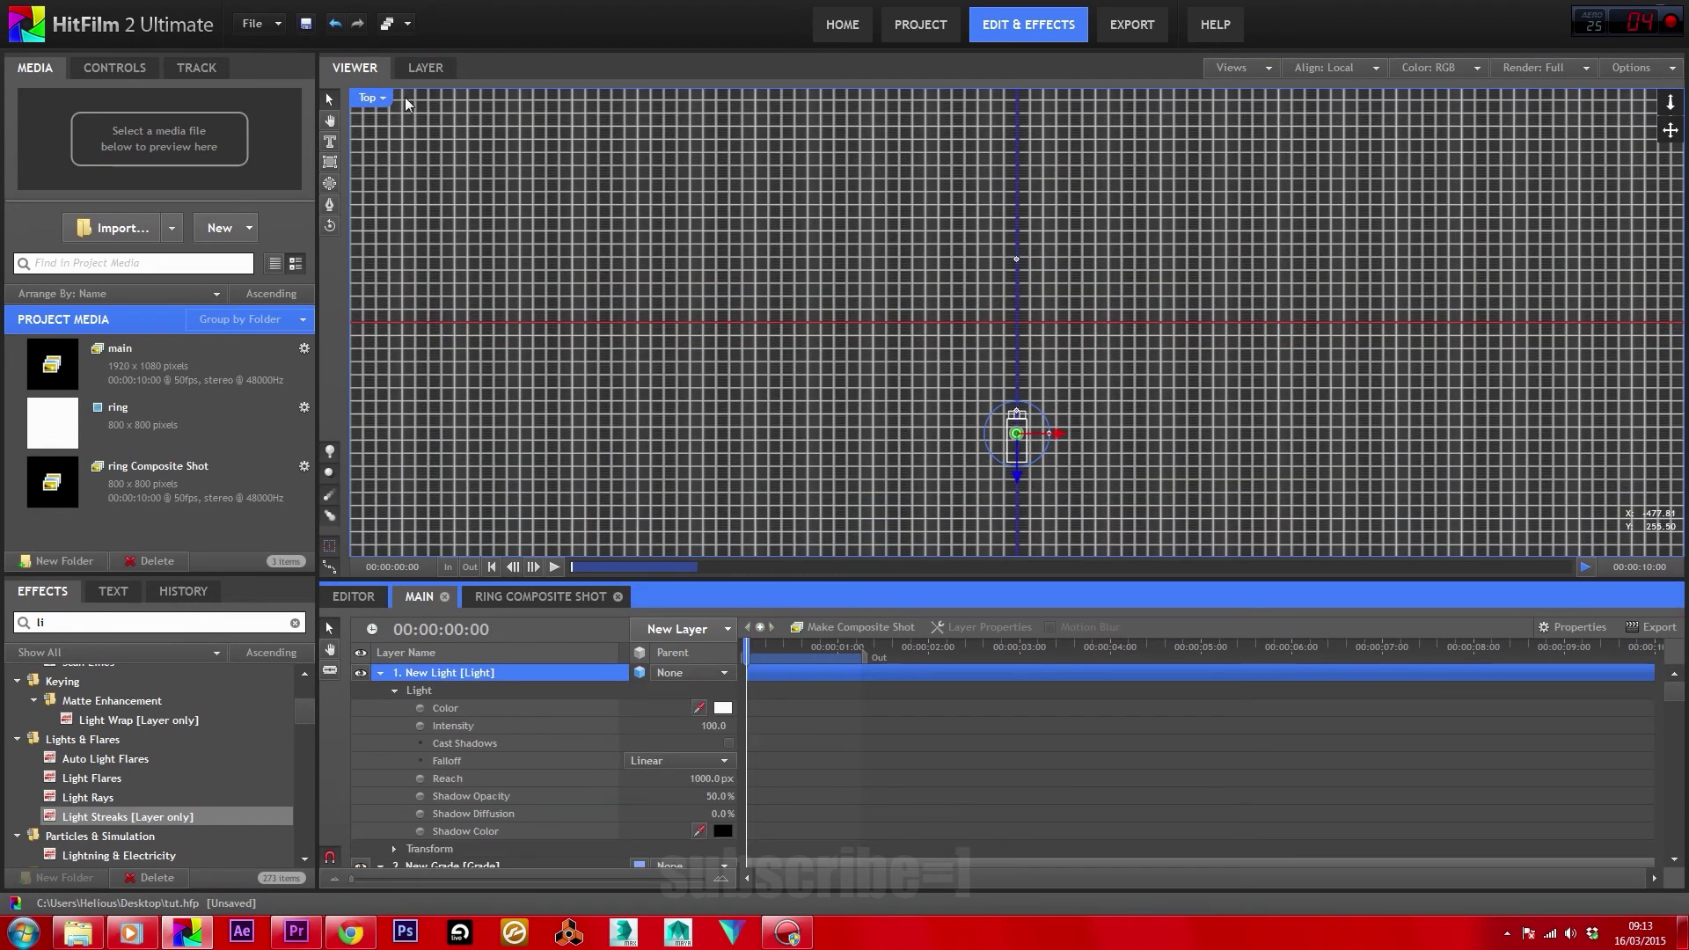
# Check the light's position in the Front view and the scene through the Active Camera view at 00:00:01:14.
pyautogui.click(373, 98)
pyautogui.click(404, 119)
pyautogui.click(411, 98)
pyautogui.click(431, 283)
pyautogui.scroll(-5, 924, 299)
pyautogui.moveTo(1018, 284)
pyautogui.mouseDown()
pyautogui.moveTo(1020, 220)
pyautogui.moveTo(1020, 283)
pyautogui.mouseUp()
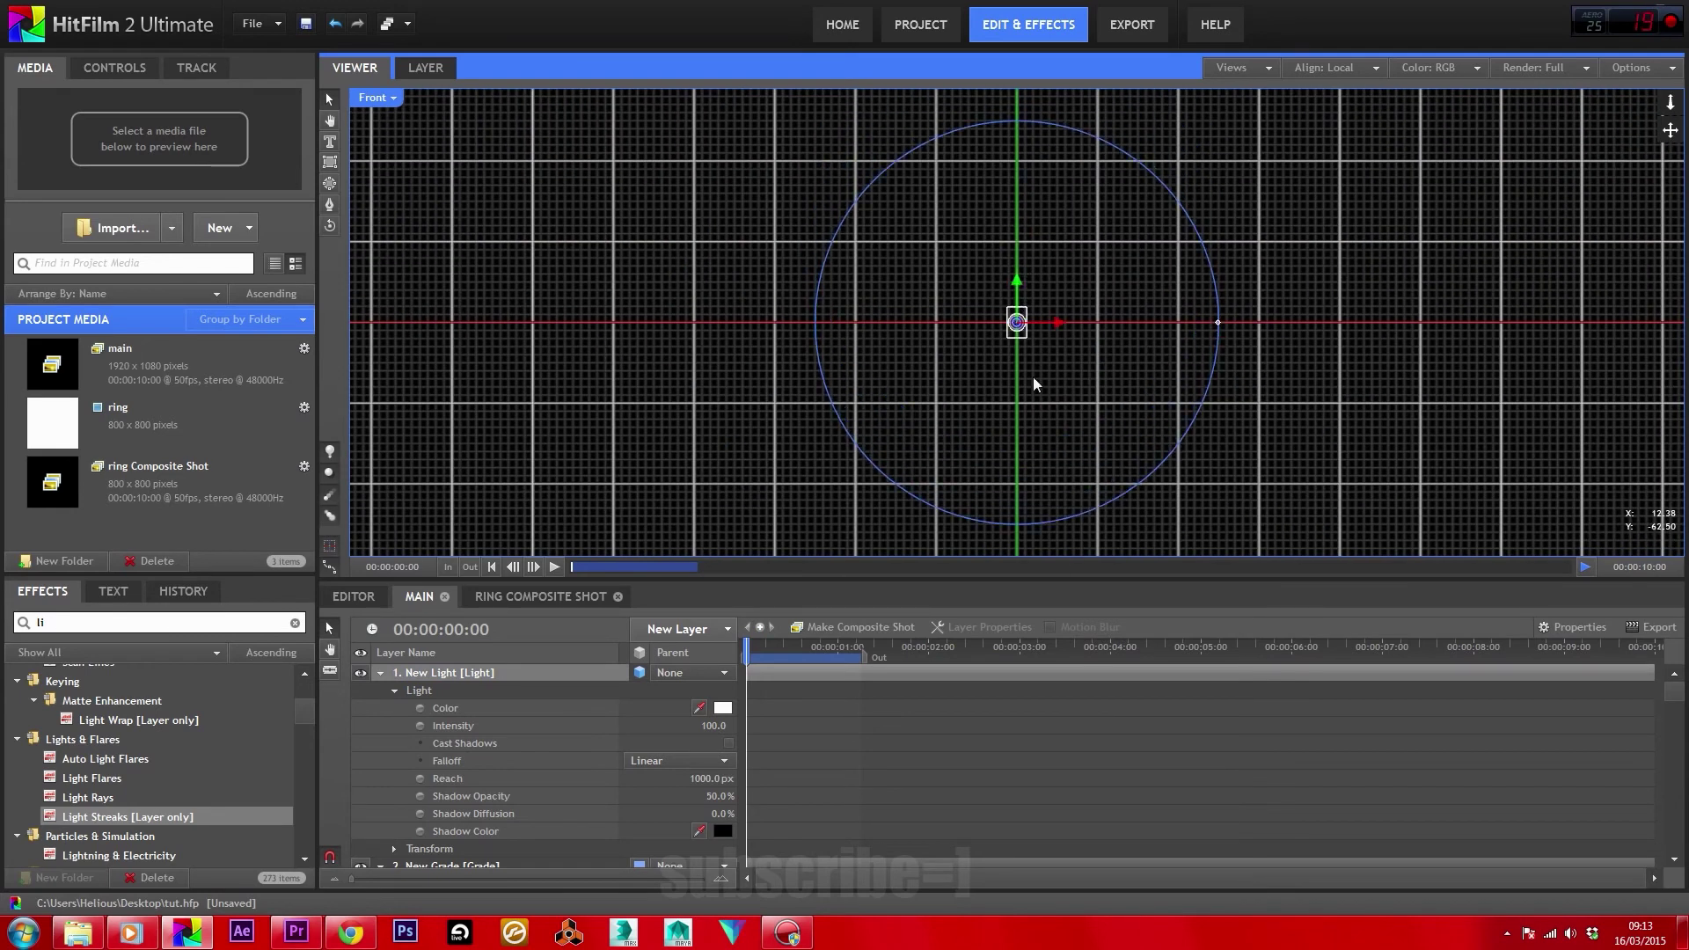
pyautogui.scroll(-5, 677, 674)
pyautogui.moveTo(752, 649); pyautogui.dragTo(862, 651)
pyautogui.click(381, 100)
pyautogui.click(386, 118)
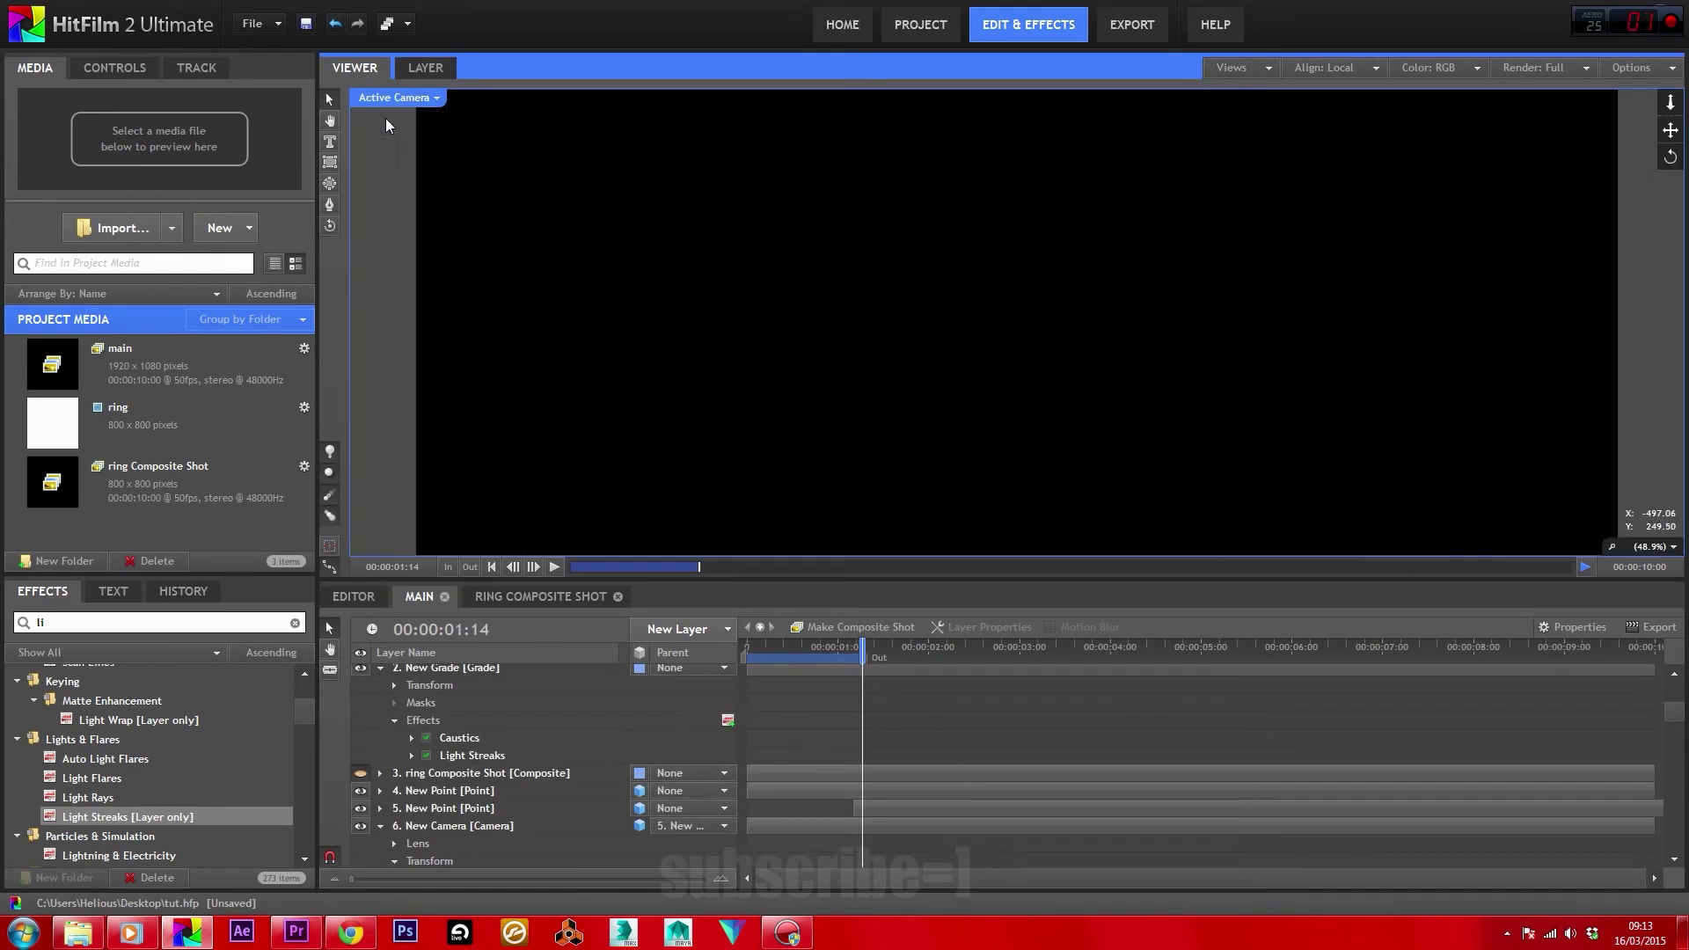
# Switch the viewer to a two-view layout and move the light along its depth axis to the camera's front end.
pyautogui.click(1242, 68)
pyautogui.click(1242, 109)
pyautogui.click(1332, 344)
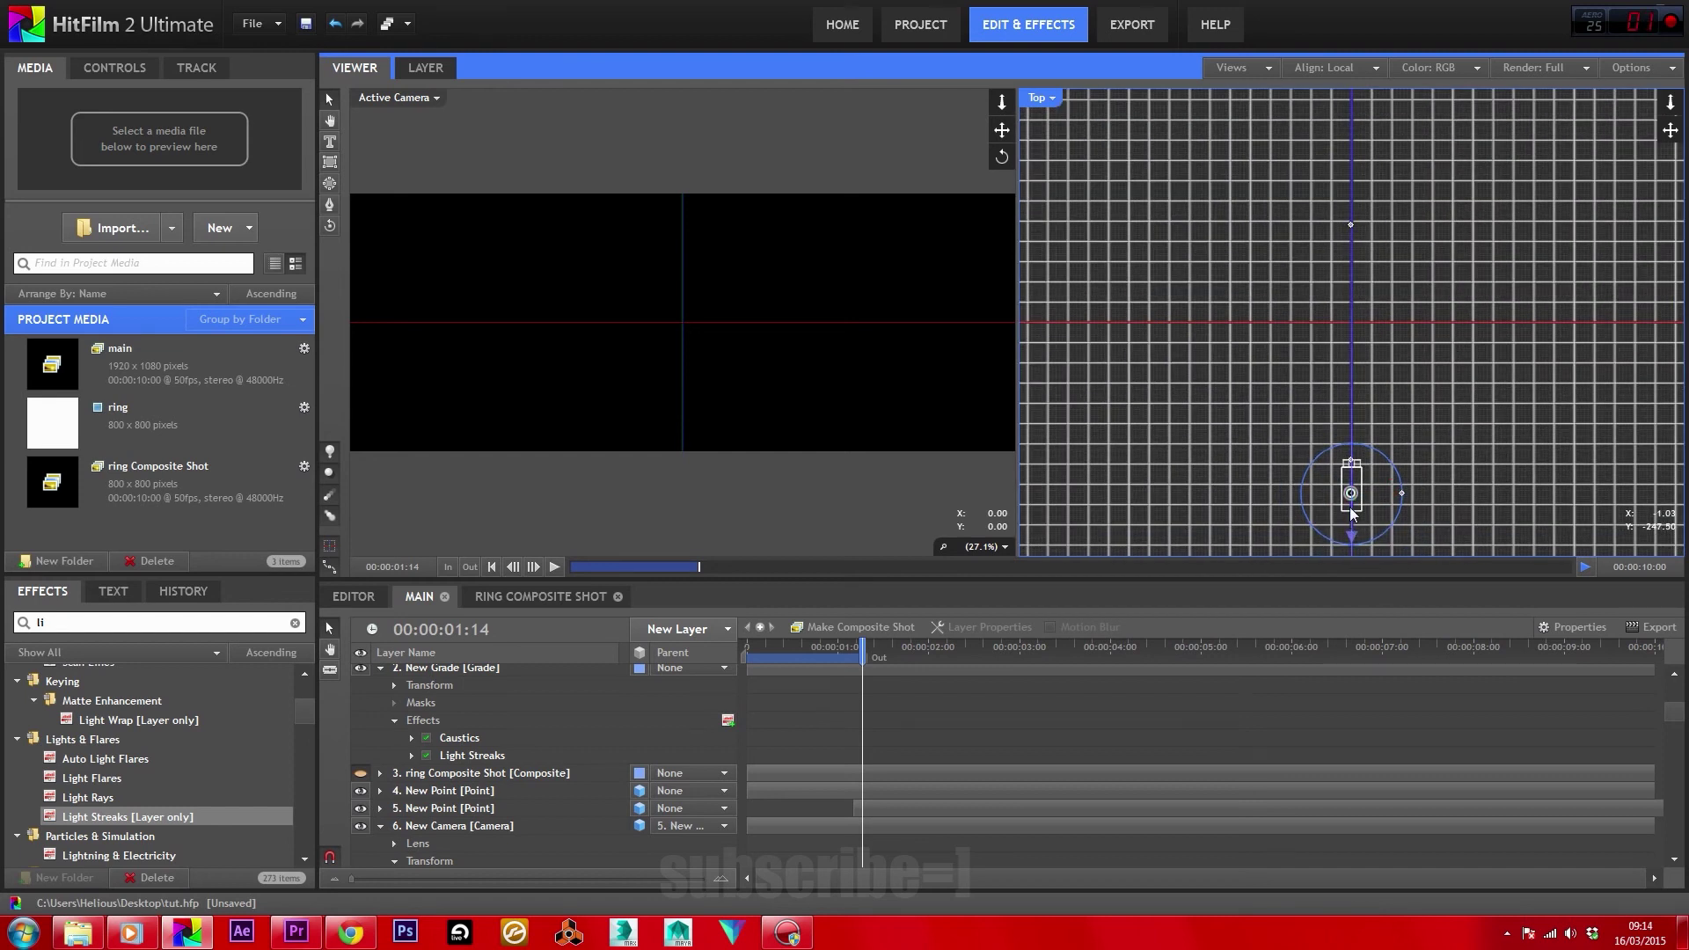
pyautogui.moveTo(1350, 507); pyautogui.dragTo(1350, 505)
# Collapse the expanded upper layers and move the light layer below the camera, directly above the particle simulator.
pyautogui.click(381, 668)
pyautogui.scroll(3, 380, 667)
pyautogui.click(379, 671)
pyautogui.moveTo(436, 673); pyautogui.dragTo(452, 769)
pyautogui.click(381, 762)
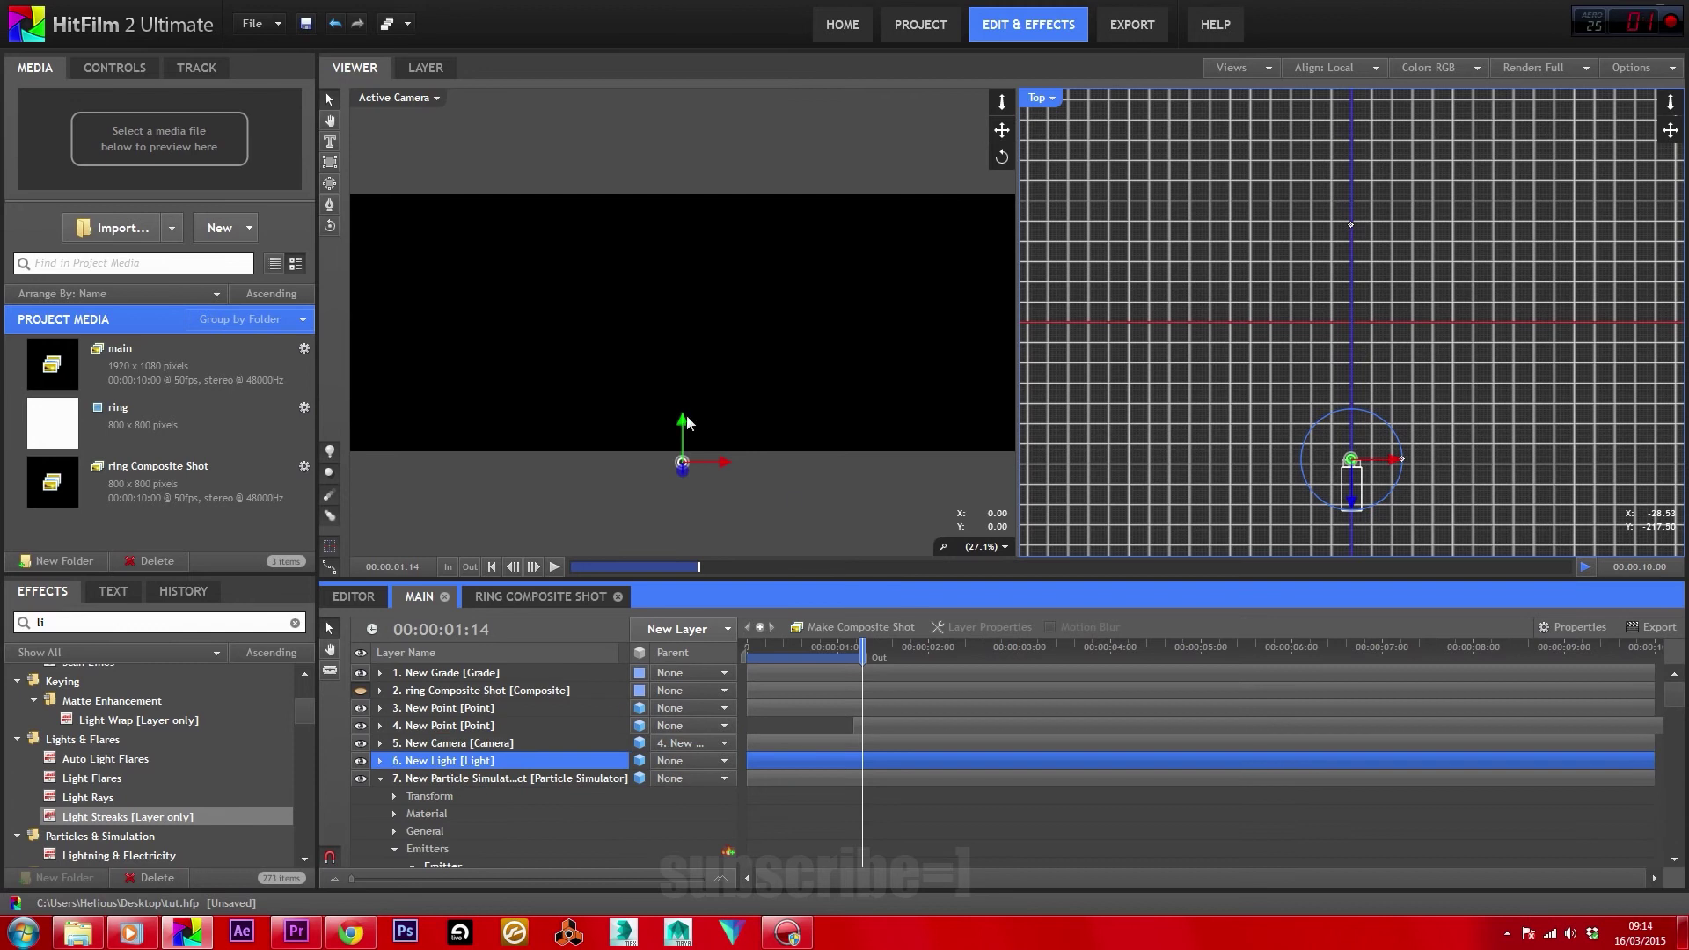
# Raise the light in the Active Camera view, nudge its depth and parent it to the New Point on layer 4.
pyautogui.moveTo(684, 419); pyautogui.dragTo(692, 355)
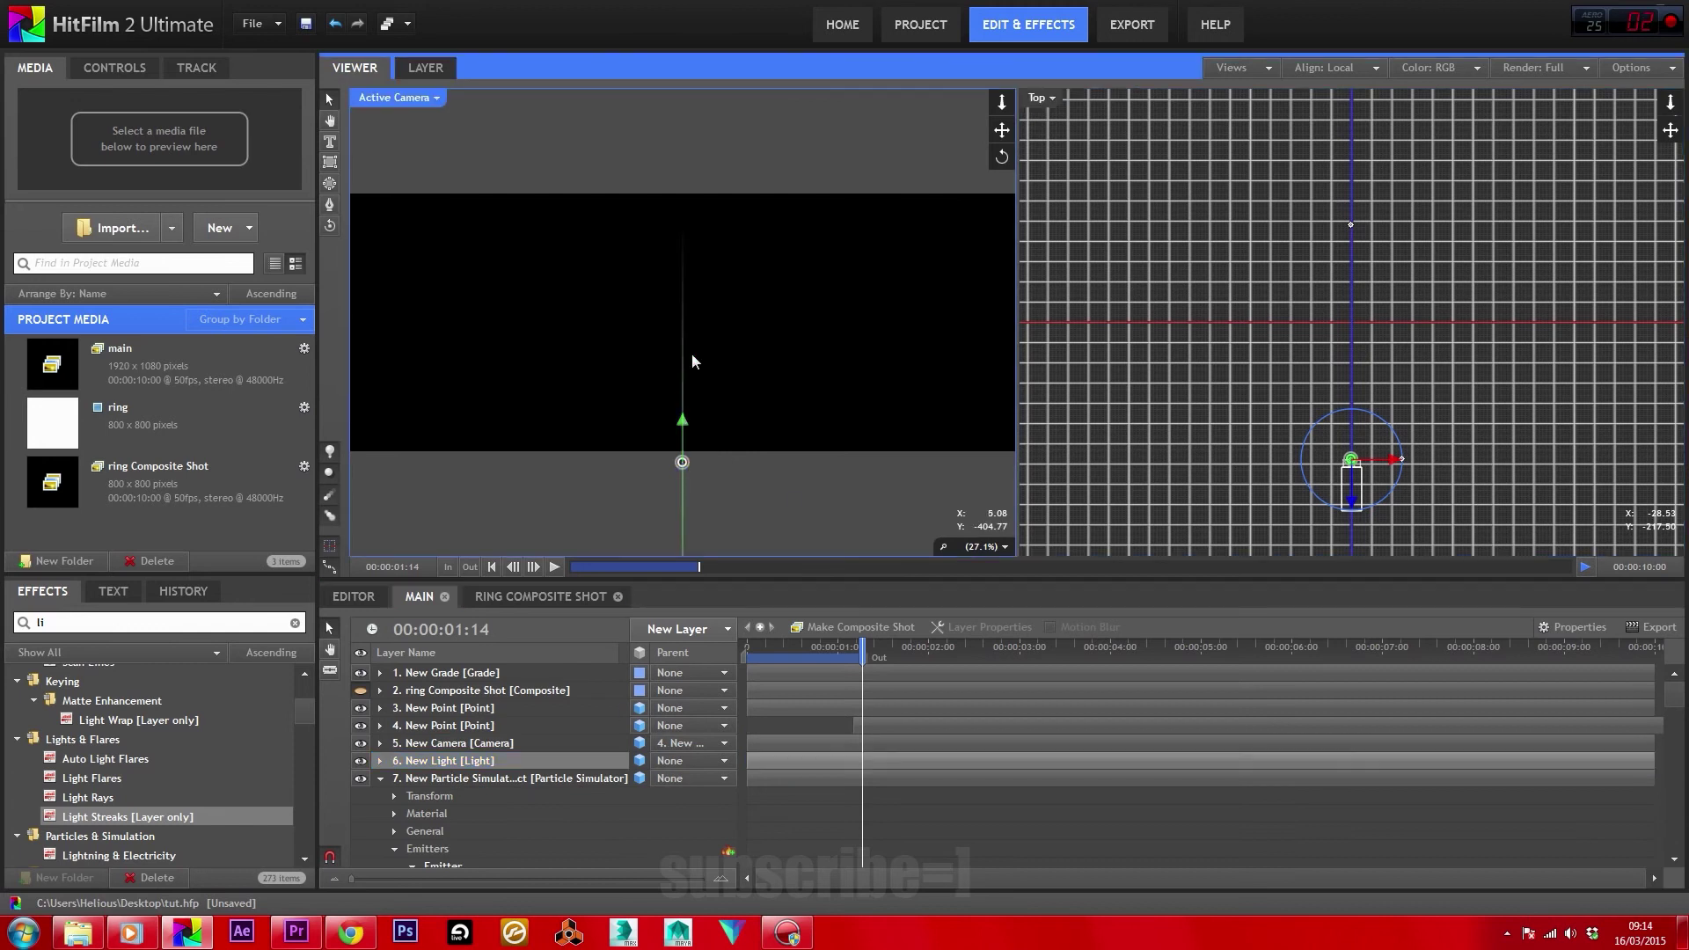
pyautogui.click(1353, 508)
pyautogui.click(514, 762)
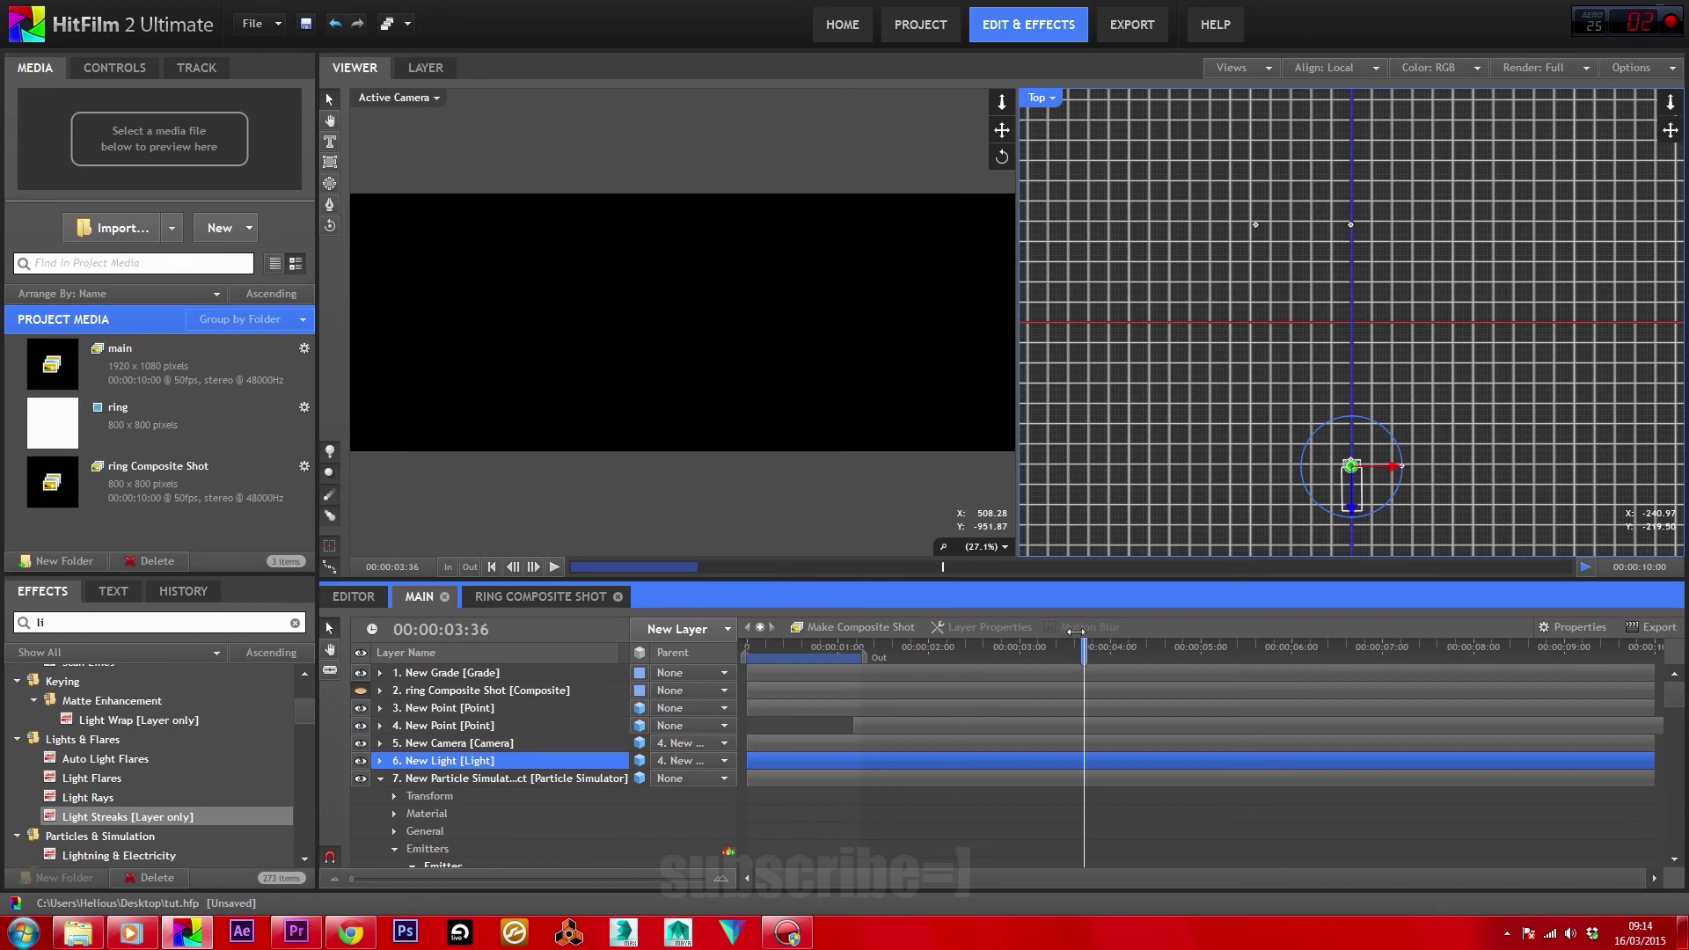
# Set the light's Reach to 5000 px, increase it to 8000 px and check the tunnel at 00:00:04:49.
pyautogui.click(379, 762)
pyautogui.click(690, 781)
pyautogui.write('5000')
pyautogui.press('Return')
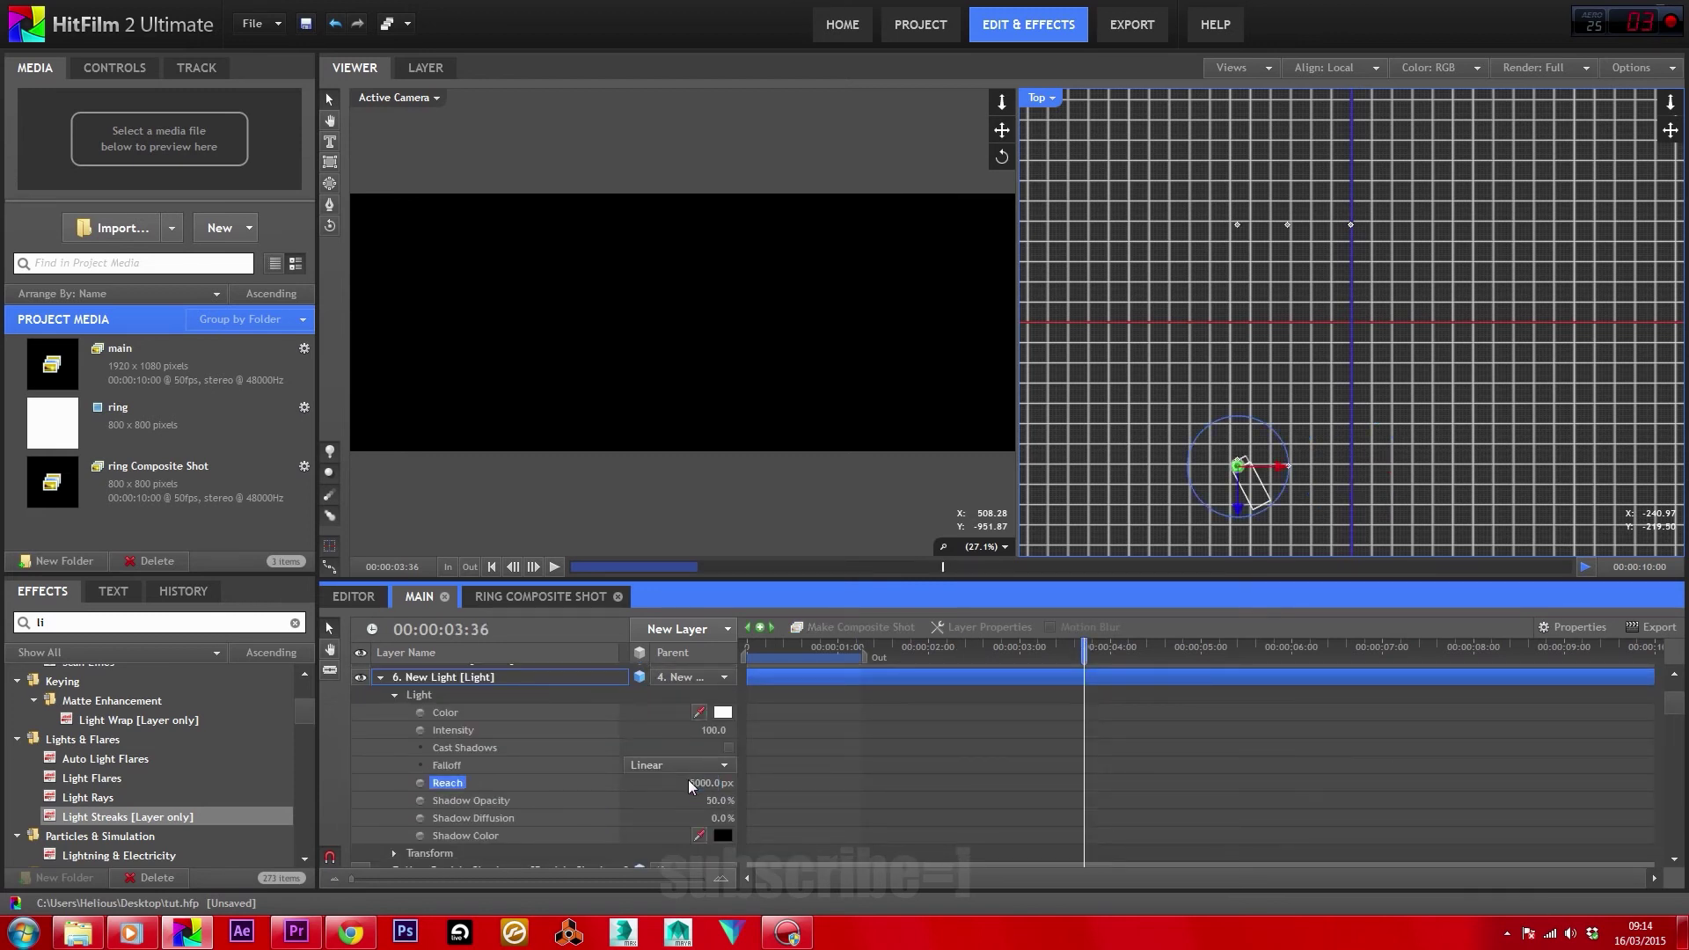
pyautogui.click(700, 782)
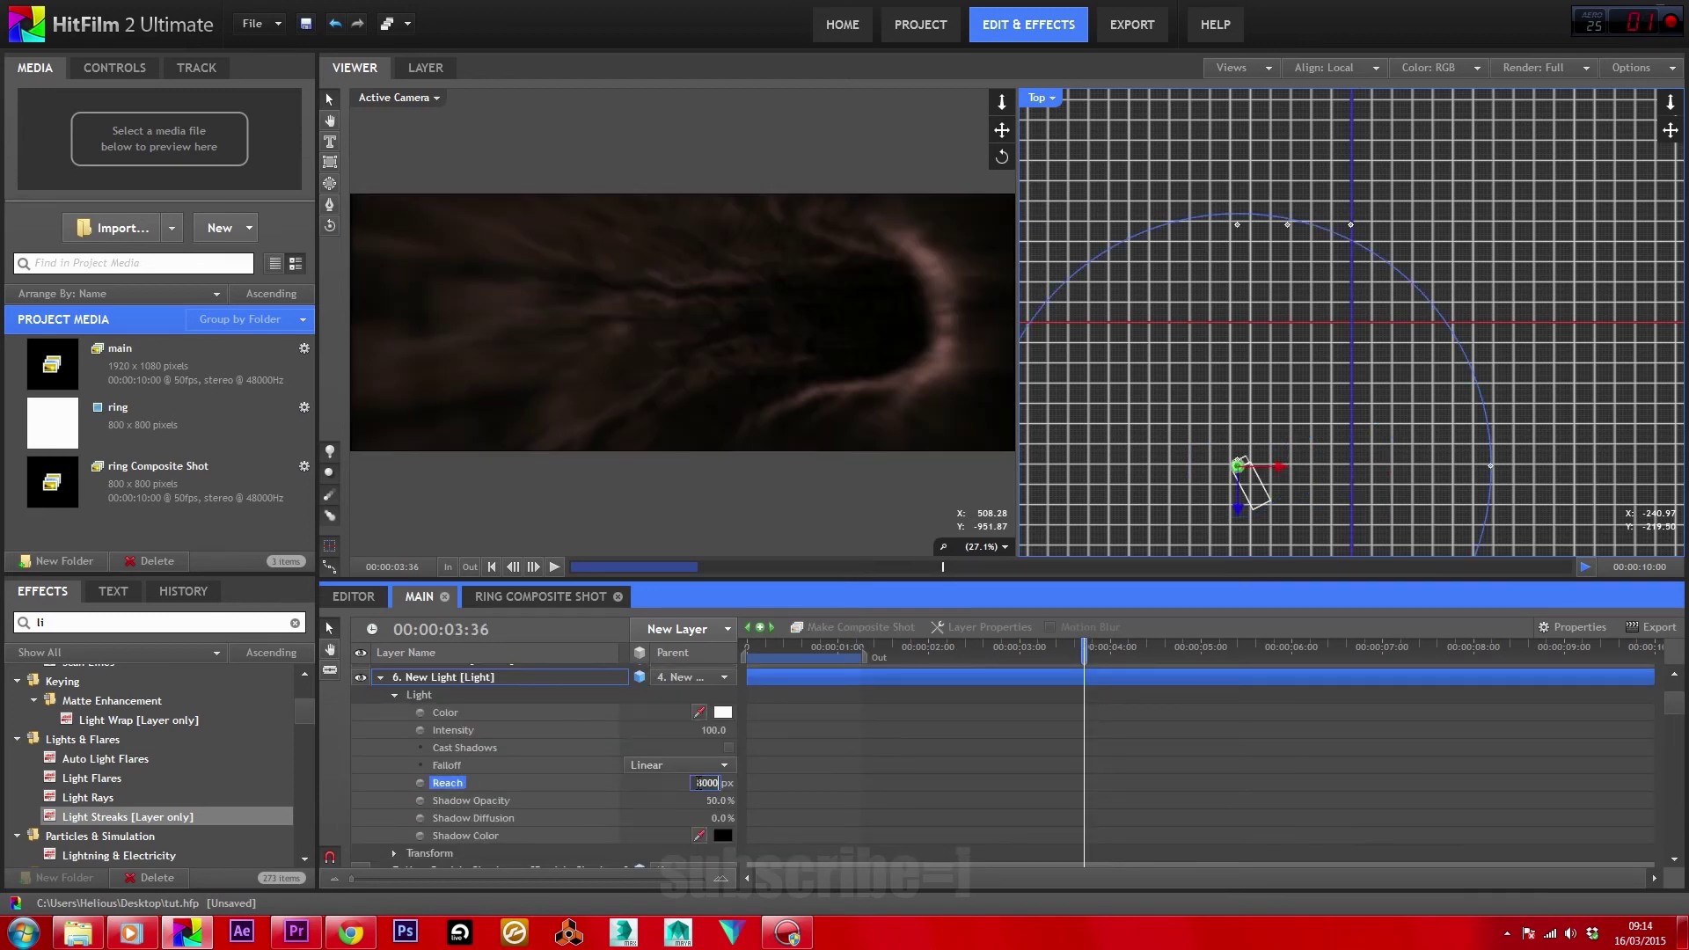
pyautogui.moveTo(1131, 645); pyautogui.dragTo(1198, 644)
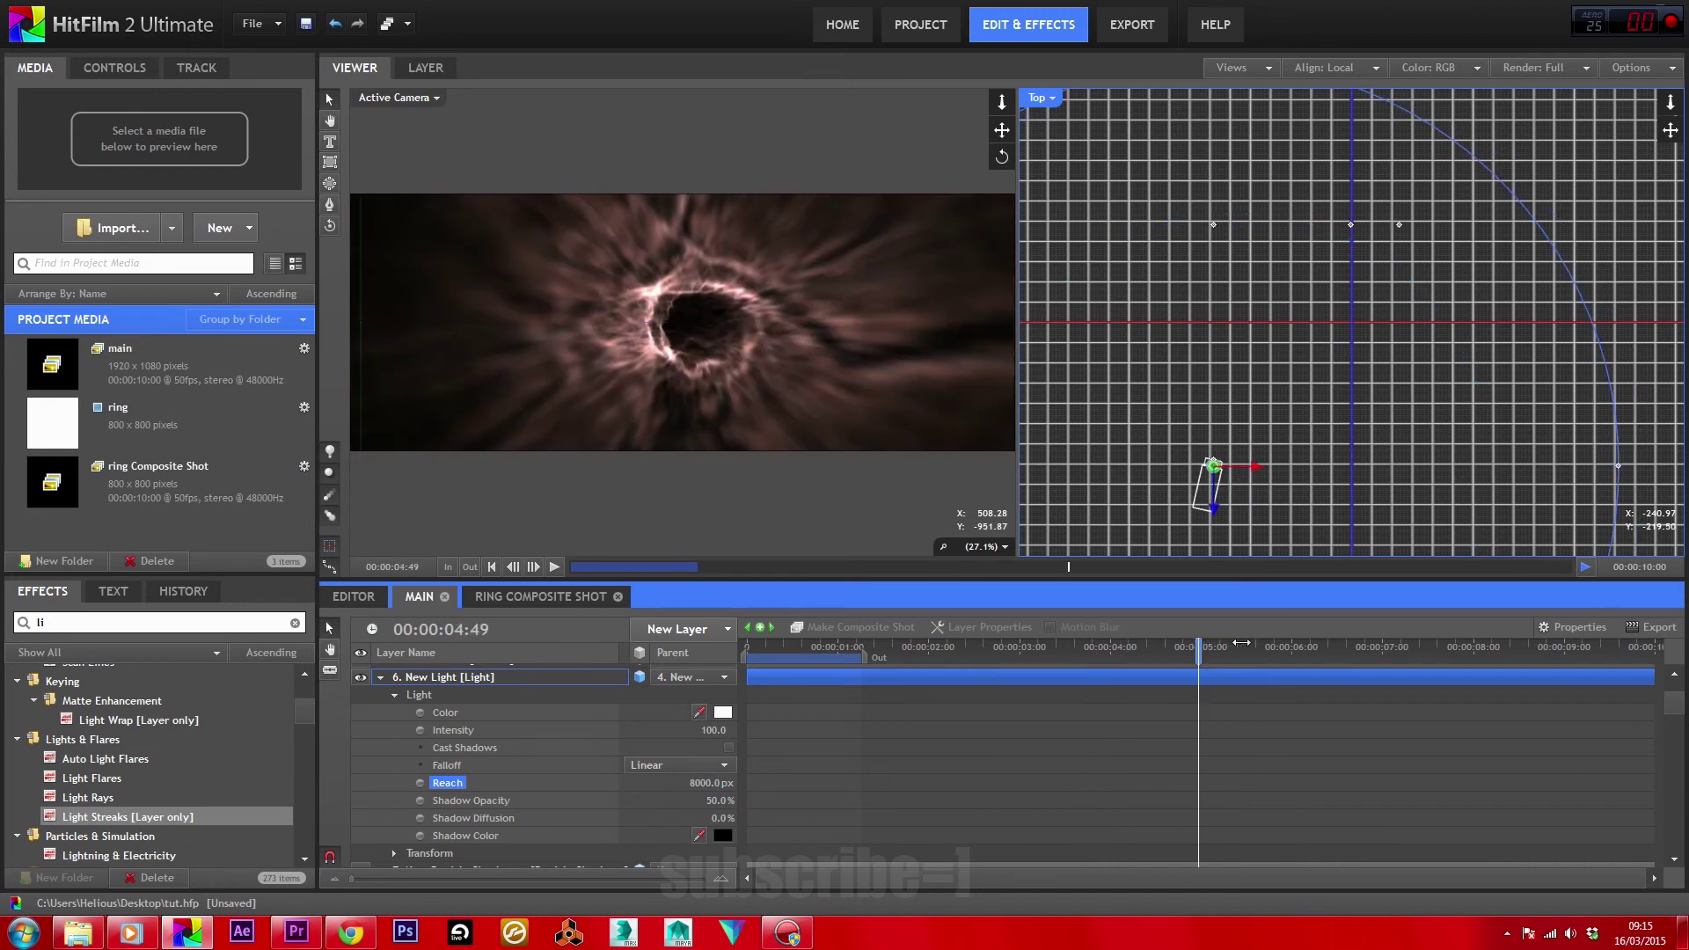
# At 00:00:05:39, set the particle system's Alpha Boost to 20.
pyautogui.click(1272, 647)
pyautogui.scroll(-8, 642, 804)
pyautogui.click(716, 799)
pyautogui.scroll(-5, 802, 800)
pyautogui.click(719, 760)
pyautogui.write('20')
pyautogui.press('Return')
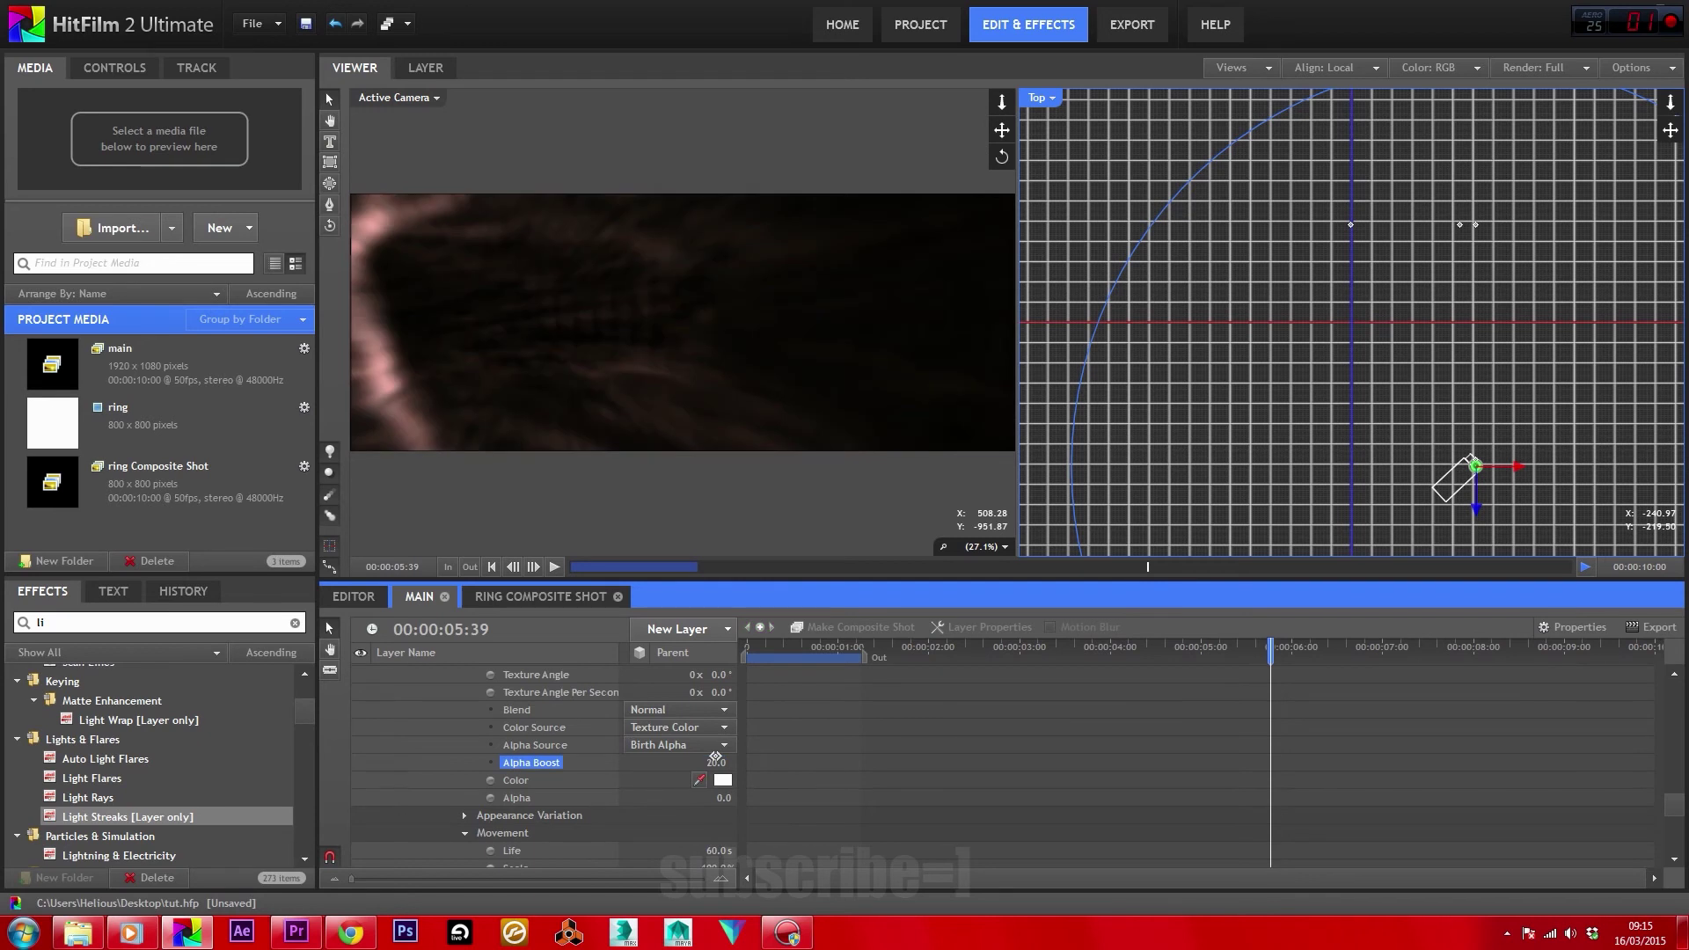
pyautogui.press('Return')
# Render a RAM preview of the tunnel from the start of the timeline and play it back.
pyautogui.click(492, 567)
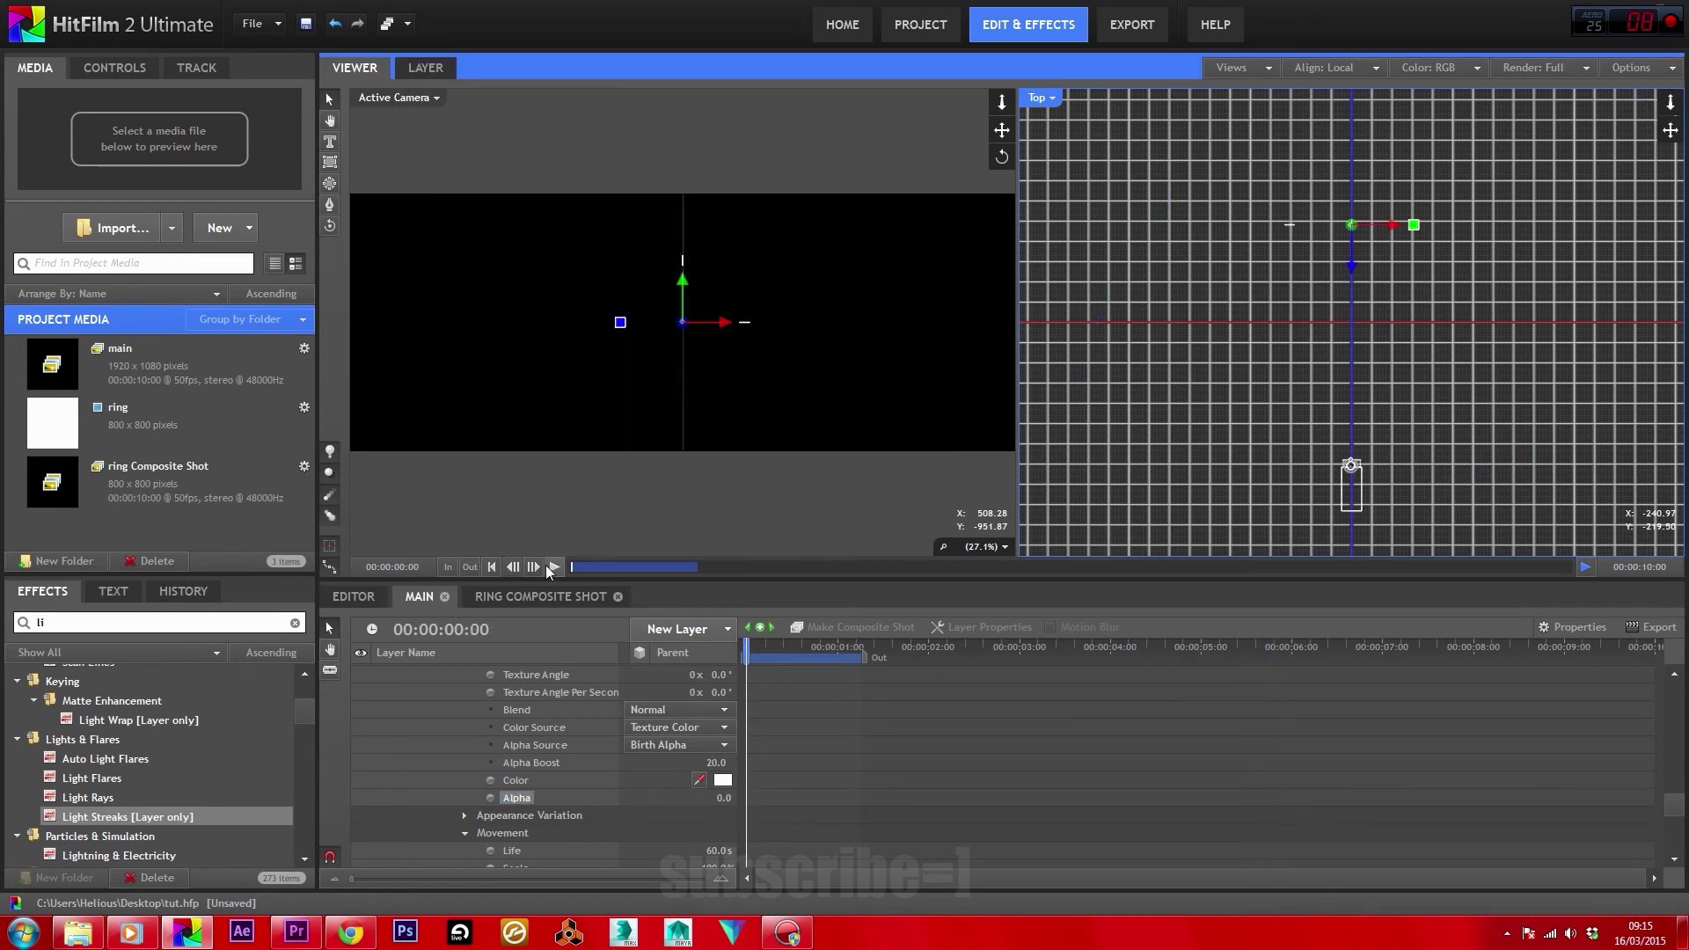
pyautogui.click(1586, 568)
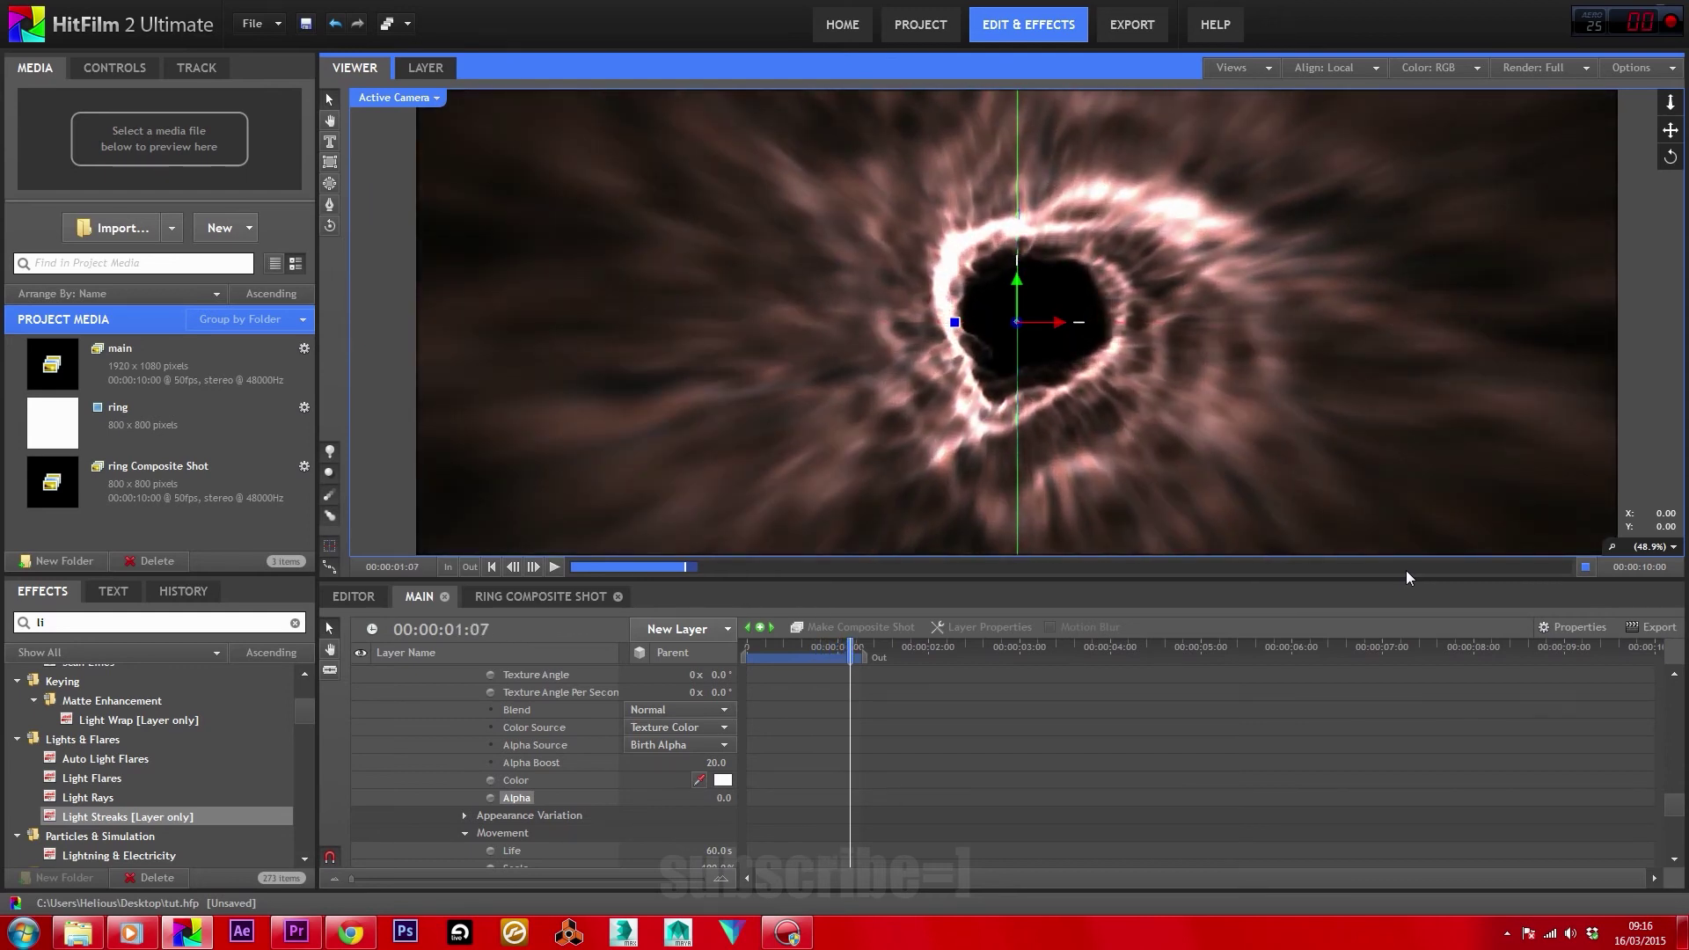
pyautogui.click(552, 570)
# Set the camera lens Zoom to 1000 and check the tunnel at 00:00:05:13.
pyautogui.scroll(15, 549, 717)
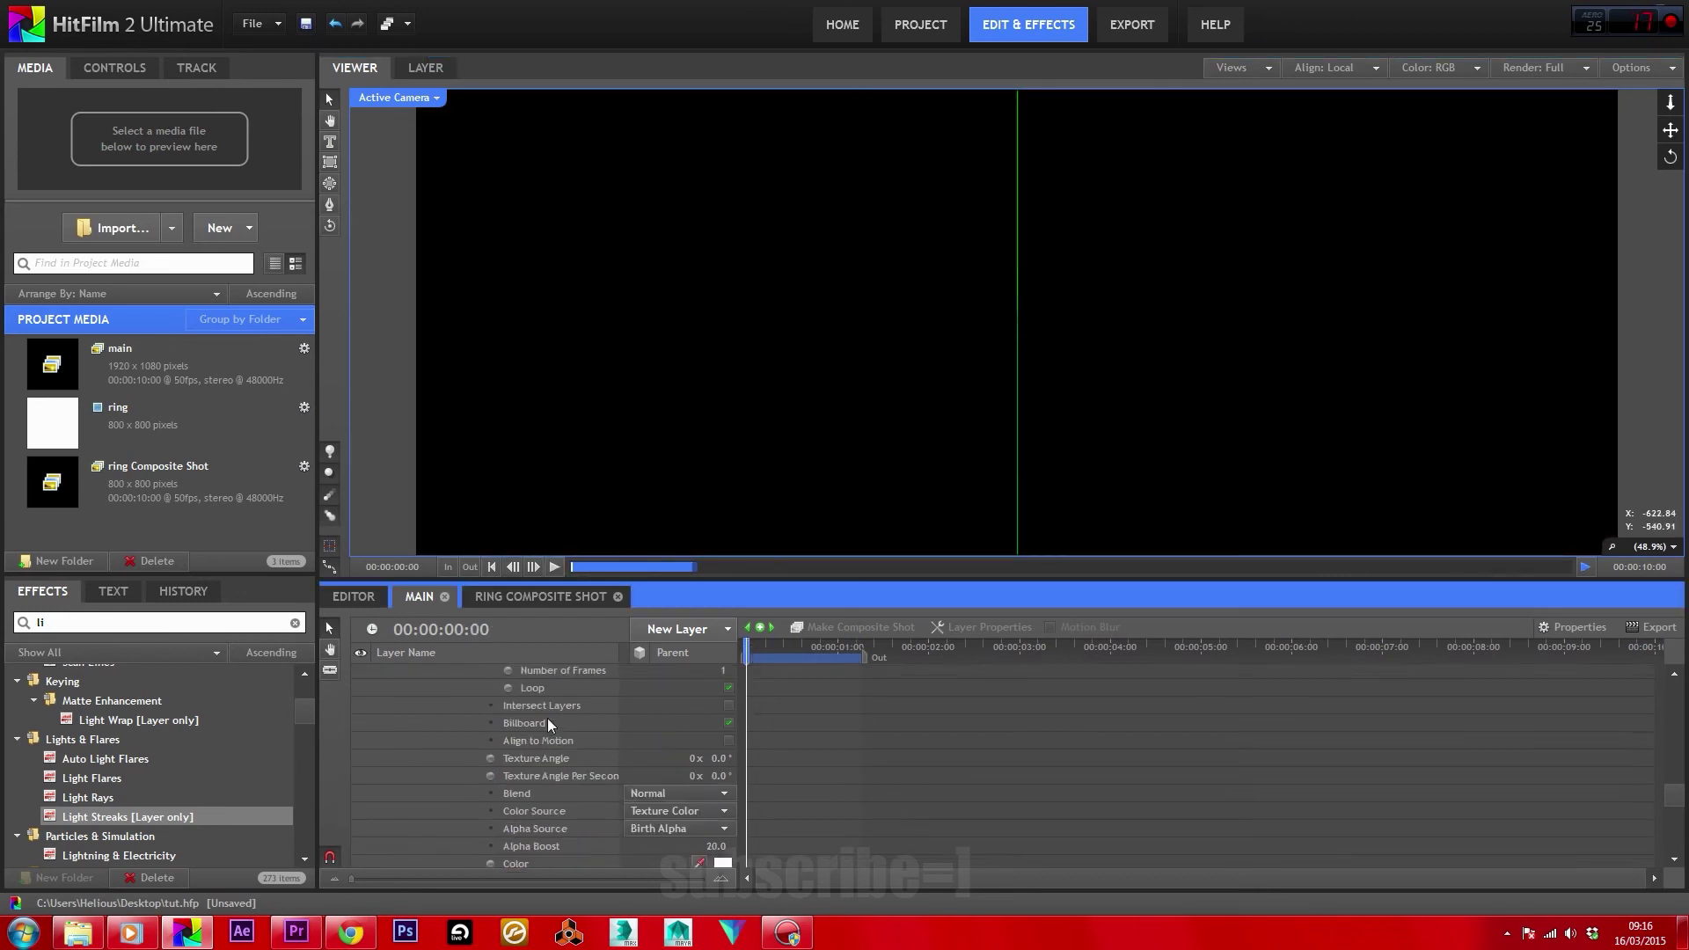
pyautogui.scroll(1, 460, 723)
pyautogui.click(380, 733)
pyautogui.click(395, 750)
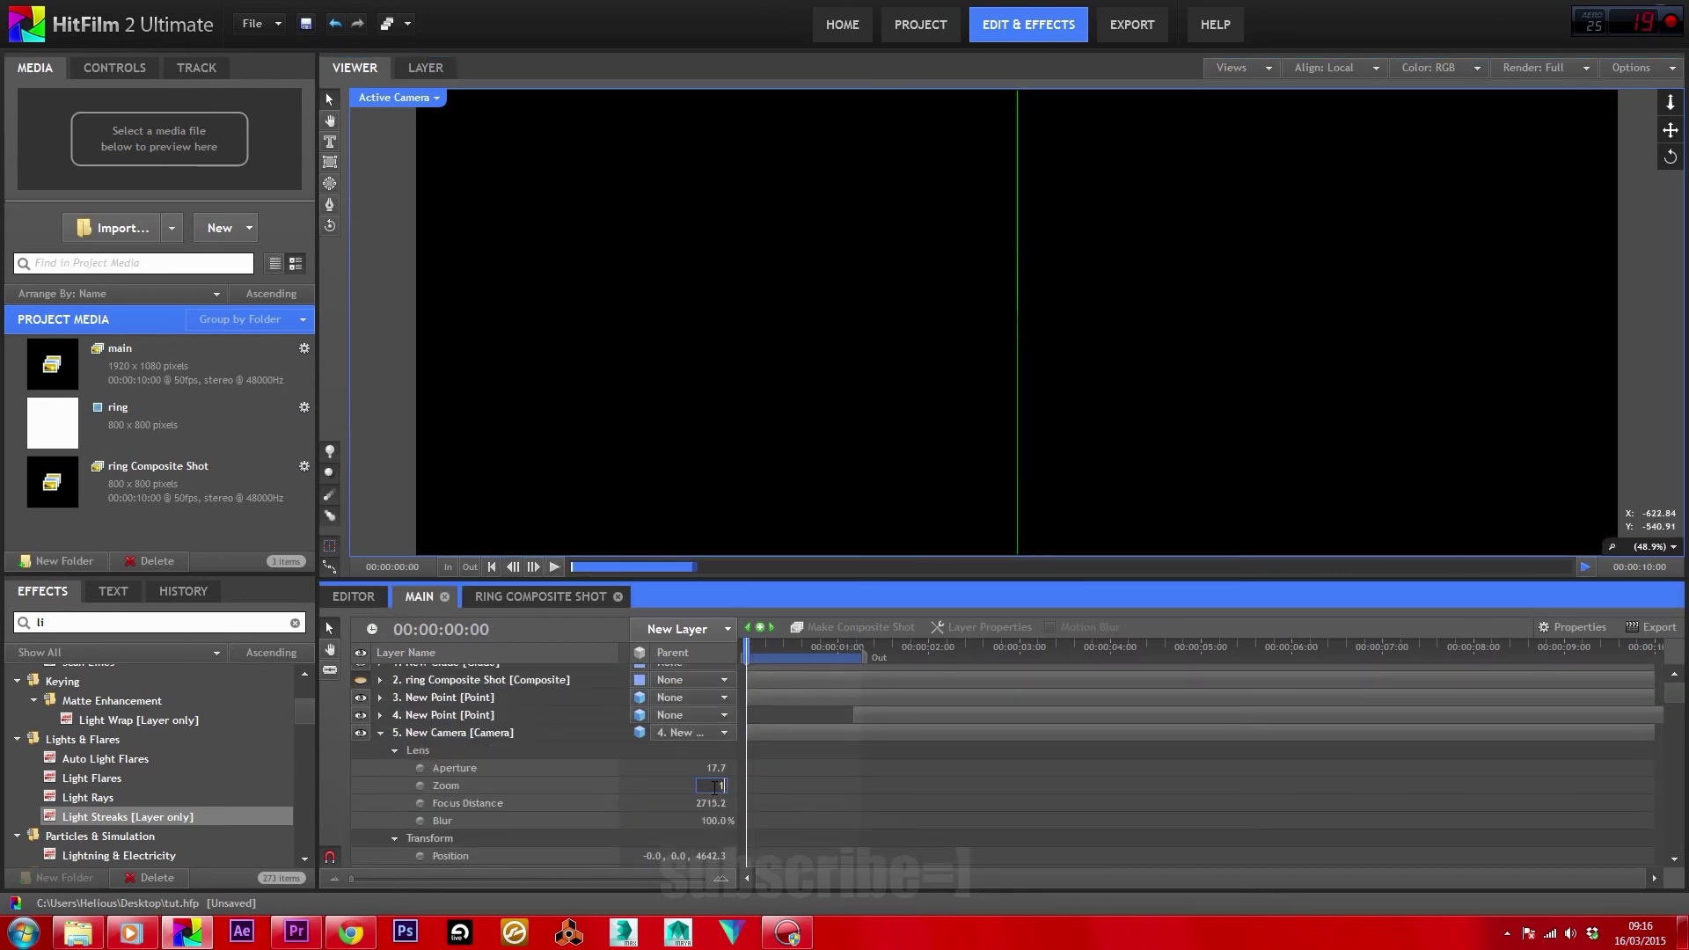
pyautogui.click(710, 785)
pyautogui.moveTo(810, 646); pyautogui.dragTo(1223, 705)
# Try a light Reach of 7000 px, and reduce it further to 6000 px.
pyautogui.scroll(1, 383, 744)
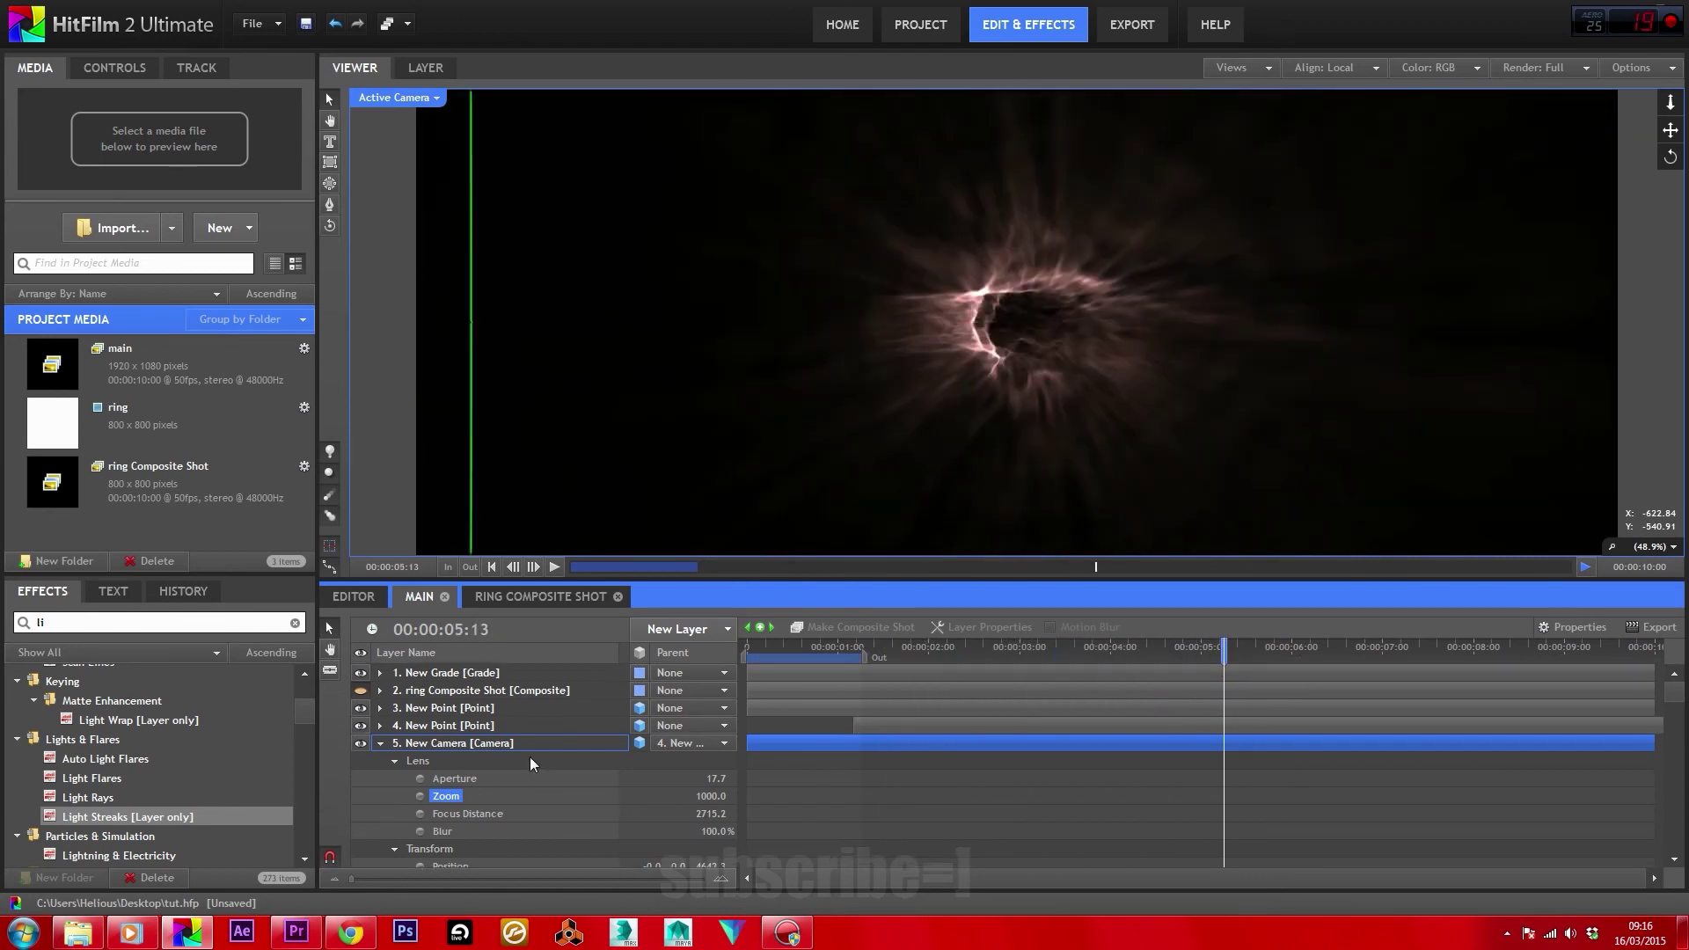
pyautogui.scroll(-4, 546, 796)
pyautogui.click(711, 841)
pyautogui.write('7000')
pyautogui.press('Return')
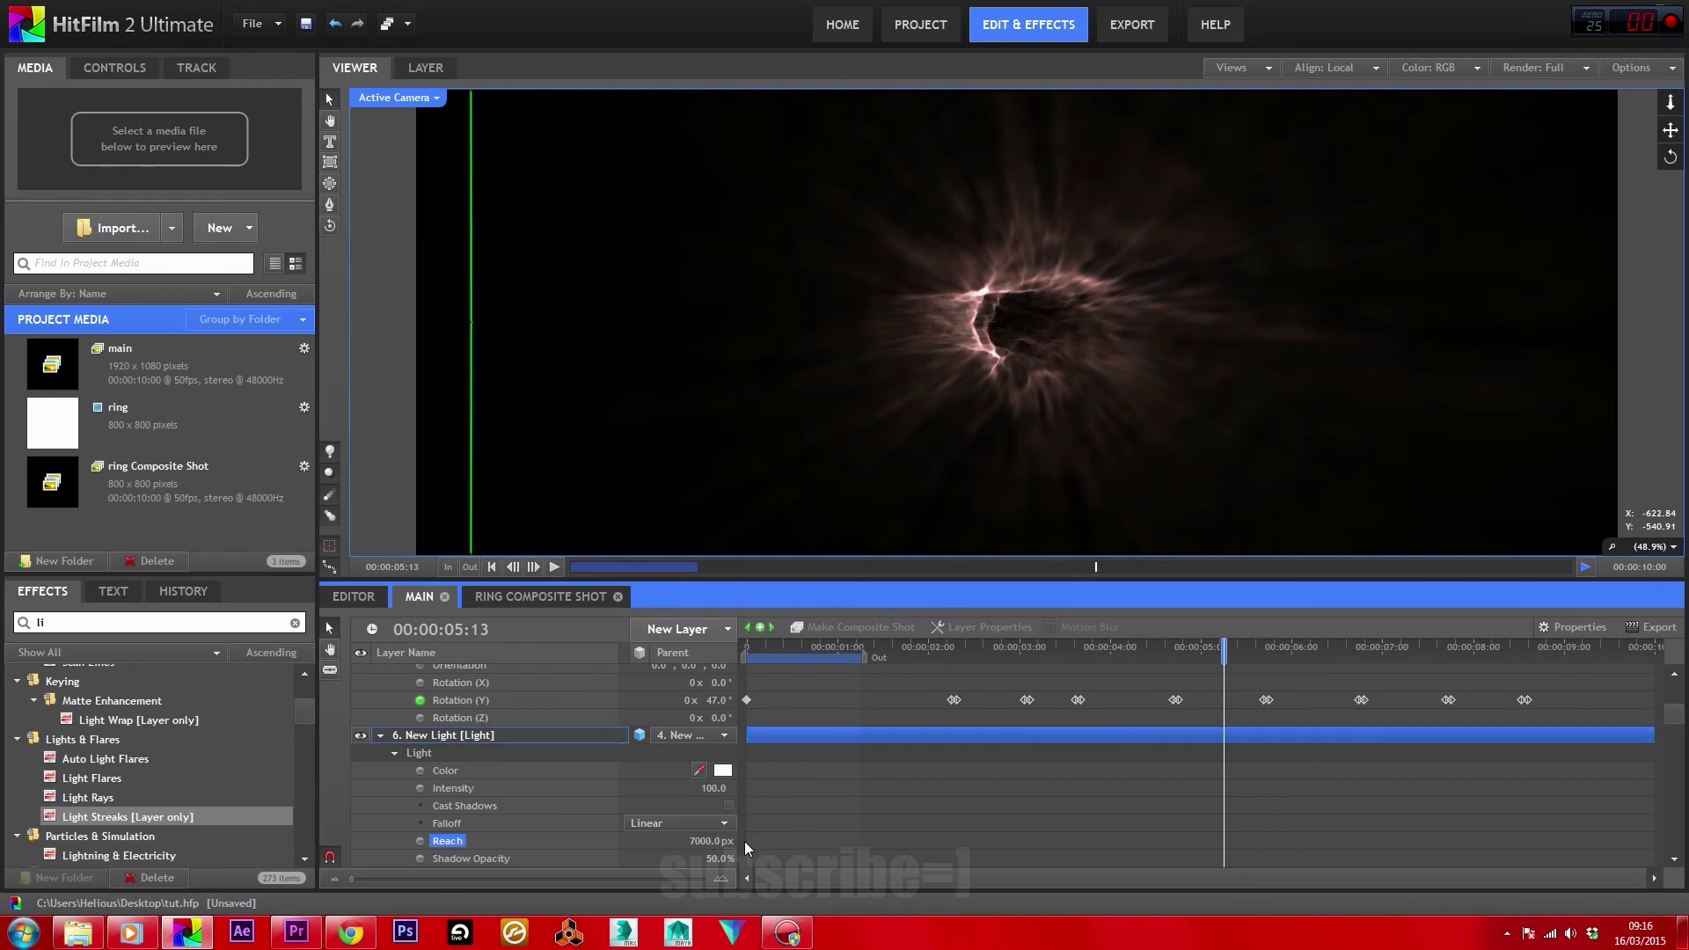
pyautogui.click(712, 841)
pyautogui.write('6000')
pyautogui.press('Return')
# In the Top view at the start of the timeline, nudge the light along its depth axis and return to Active Camera.
pyautogui.click(387, 244)
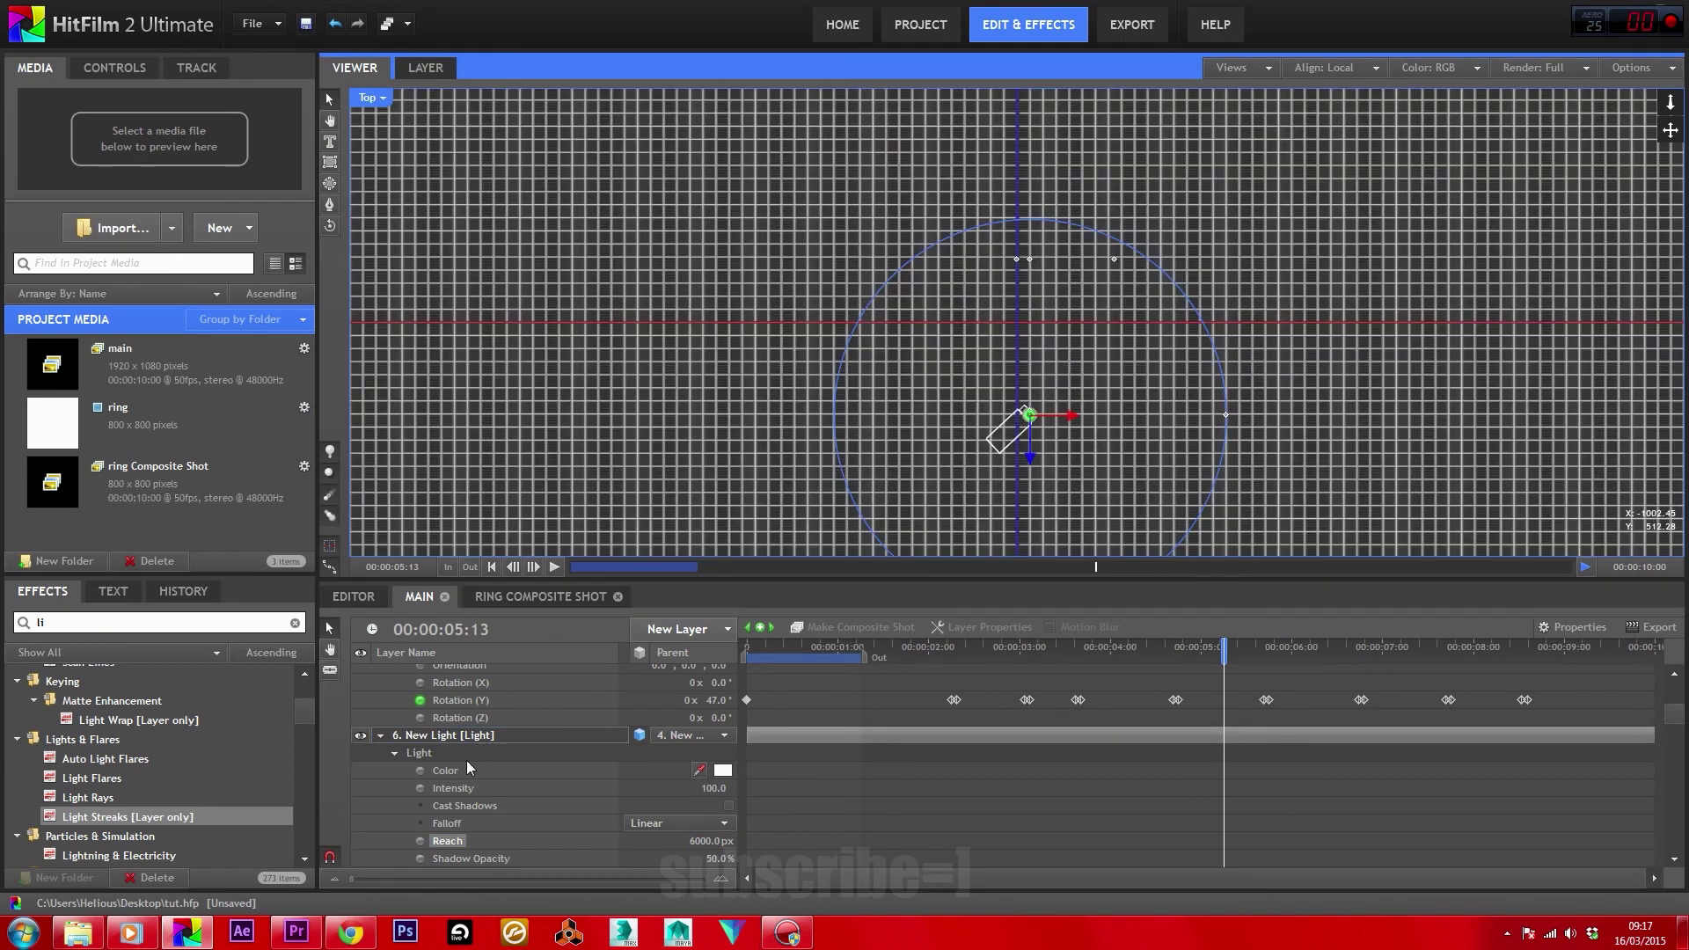
pyautogui.scroll(-3, 466, 760)
pyautogui.press('Home')
pyautogui.moveTo(1015, 469); pyautogui.dragTo(1015, 476)
pyautogui.click(371, 97)
pyautogui.click(385, 115)
# At 00:00:01:28, set the particle system's Alpha Boost to 30.
pyautogui.moveTo(795, 652); pyautogui.dragTo(888, 655)
pyautogui.scroll(-8, 527, 774)
pyautogui.click(713, 789)
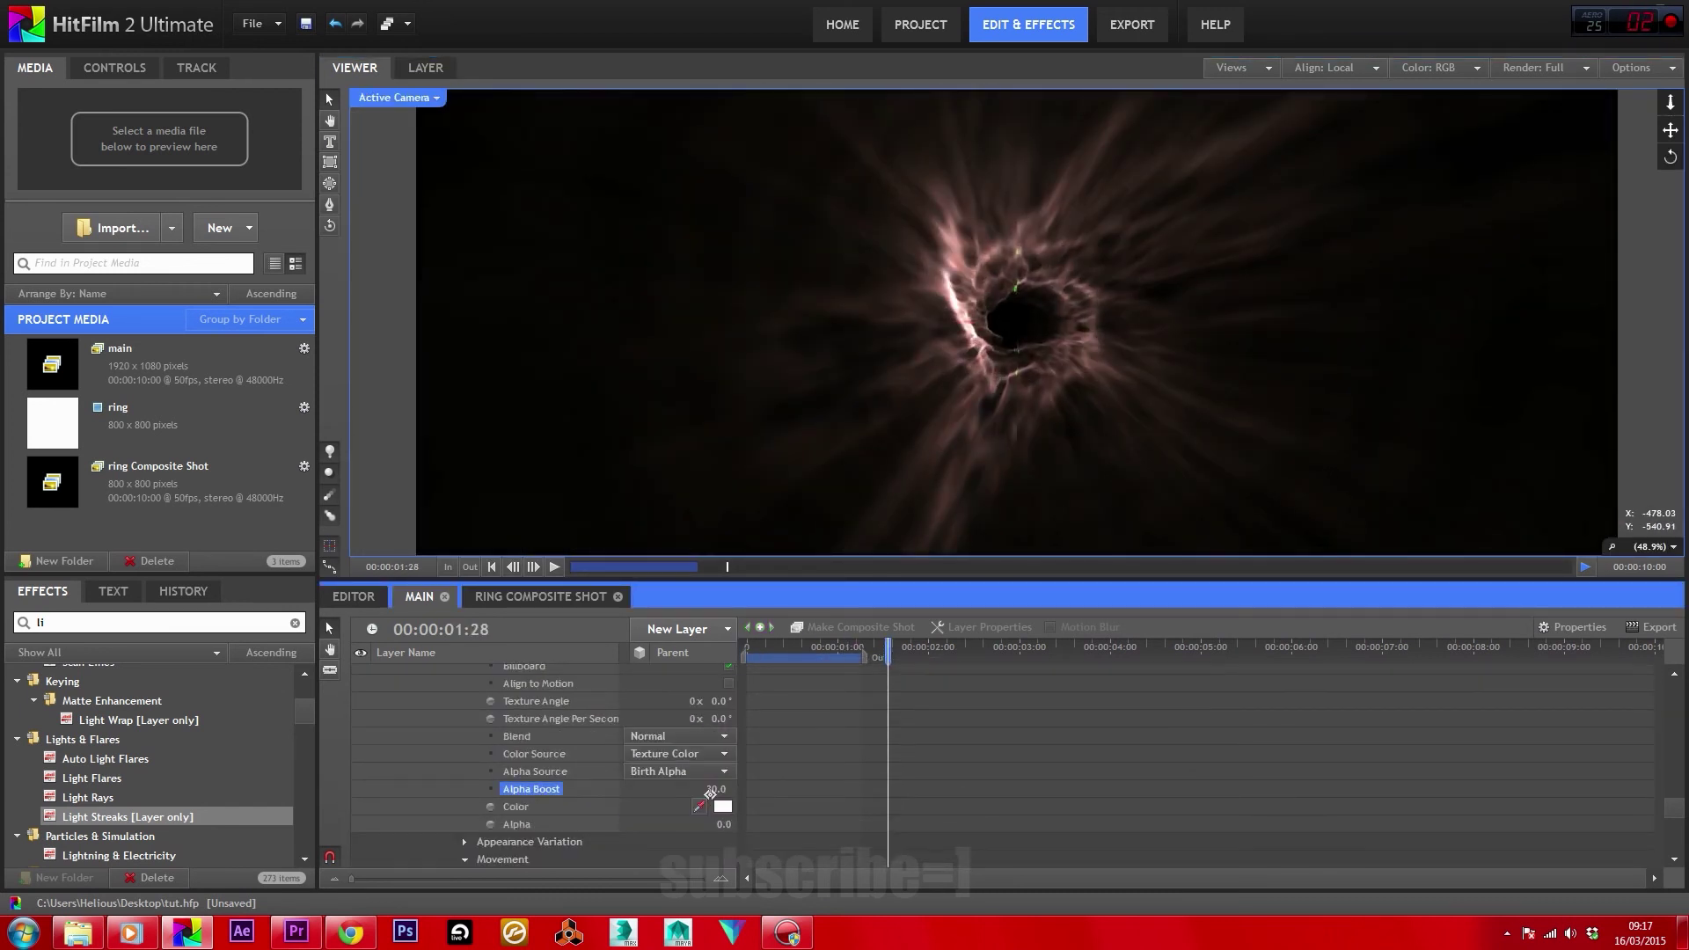
pyautogui.write('300')
pyautogui.press('Return')
# Move the Caustics effect below Light Streaks on the grade layer and expand its settings.
pyautogui.scroll(20, 641, 732)
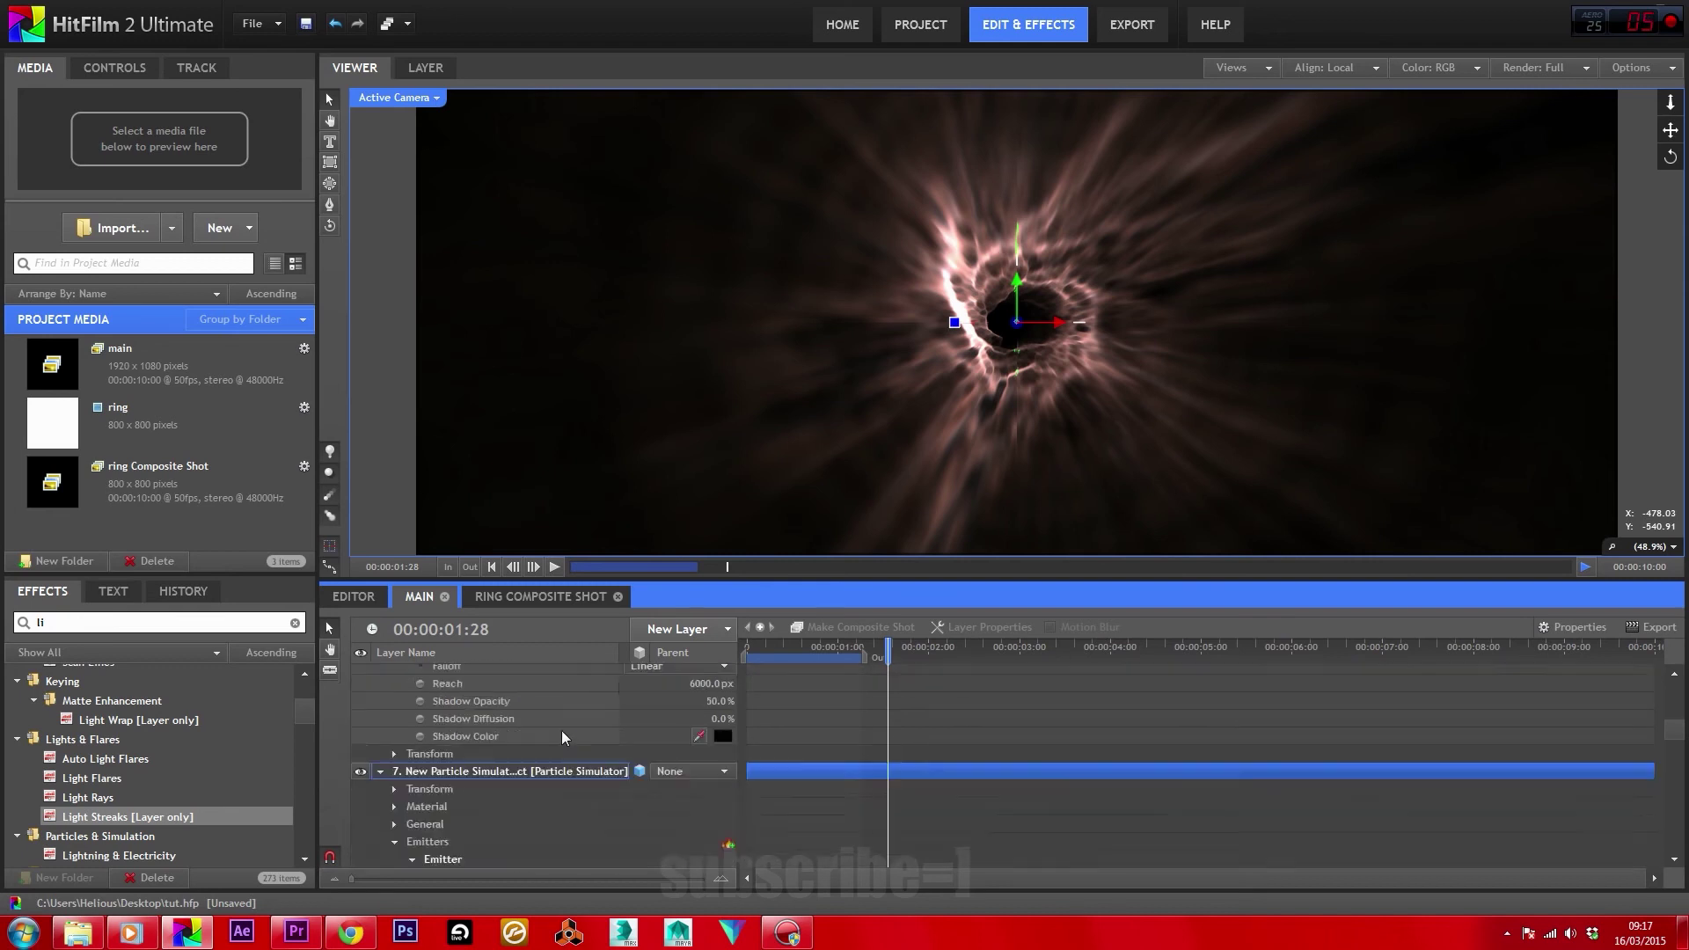
pyautogui.click(380, 673)
pyautogui.rightClick(453, 748)
pyautogui.moveTo(454, 748); pyautogui.dragTo(461, 762)
pyautogui.click(410, 760)
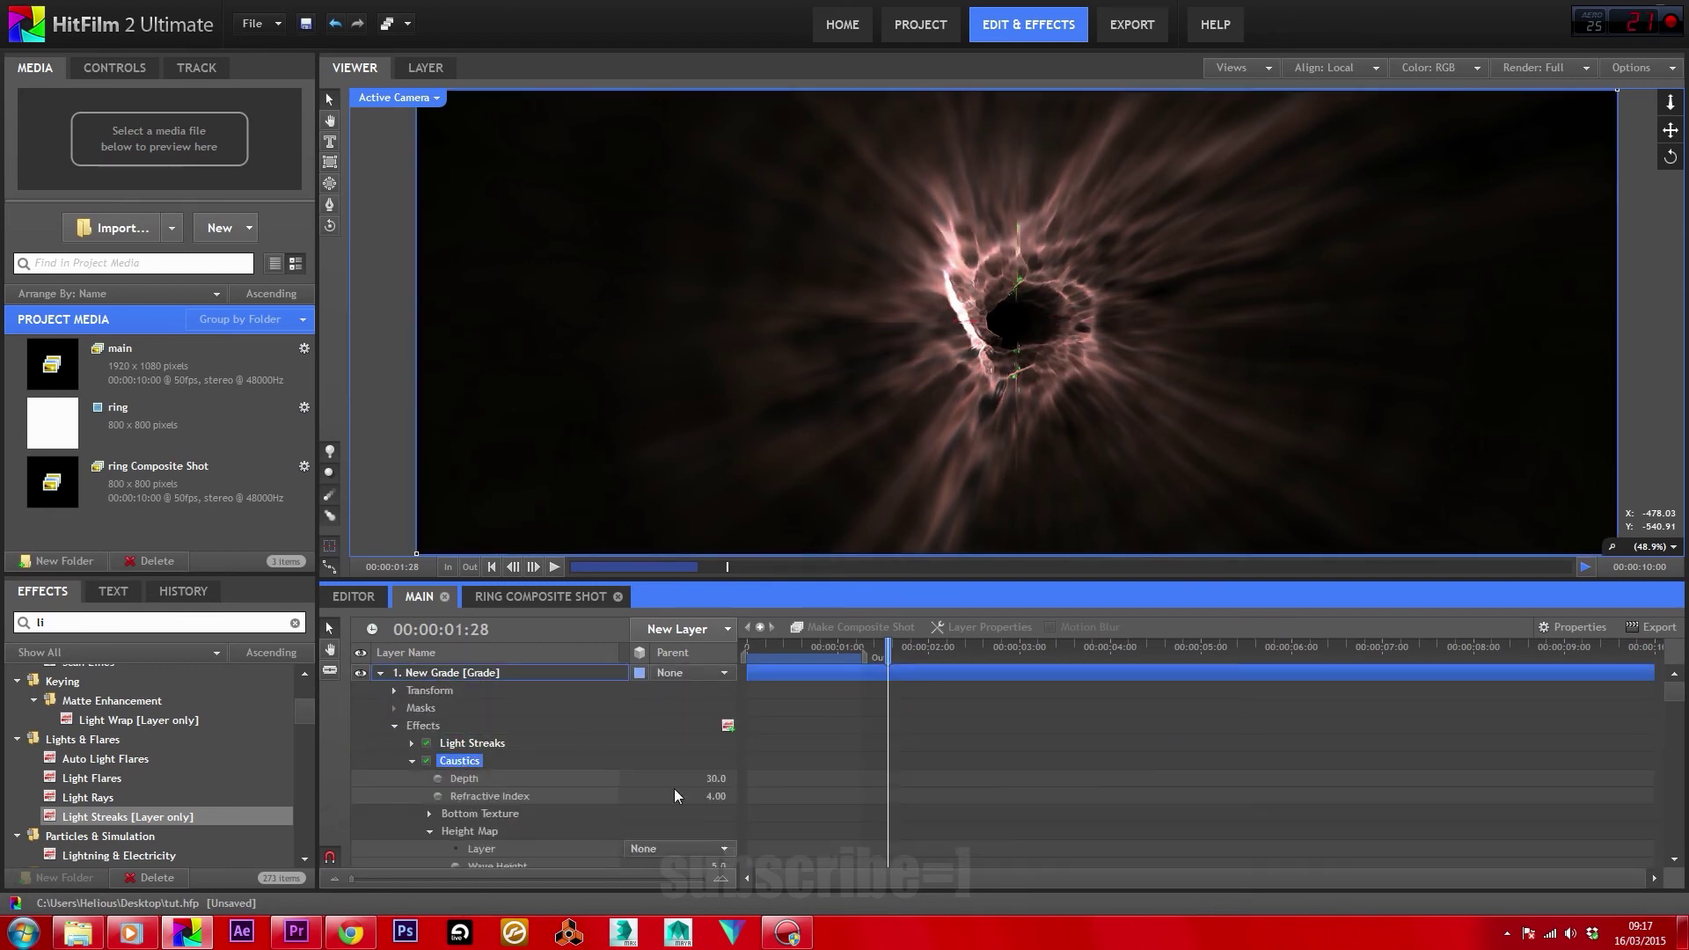
# Open the Wave Height value of the Caustics height map for editing and examine the tunnel at 00:00:01:49.
pyautogui.click(814, 778)
pyautogui.scroll(-3, 566, 811)
pyautogui.click(708, 742)
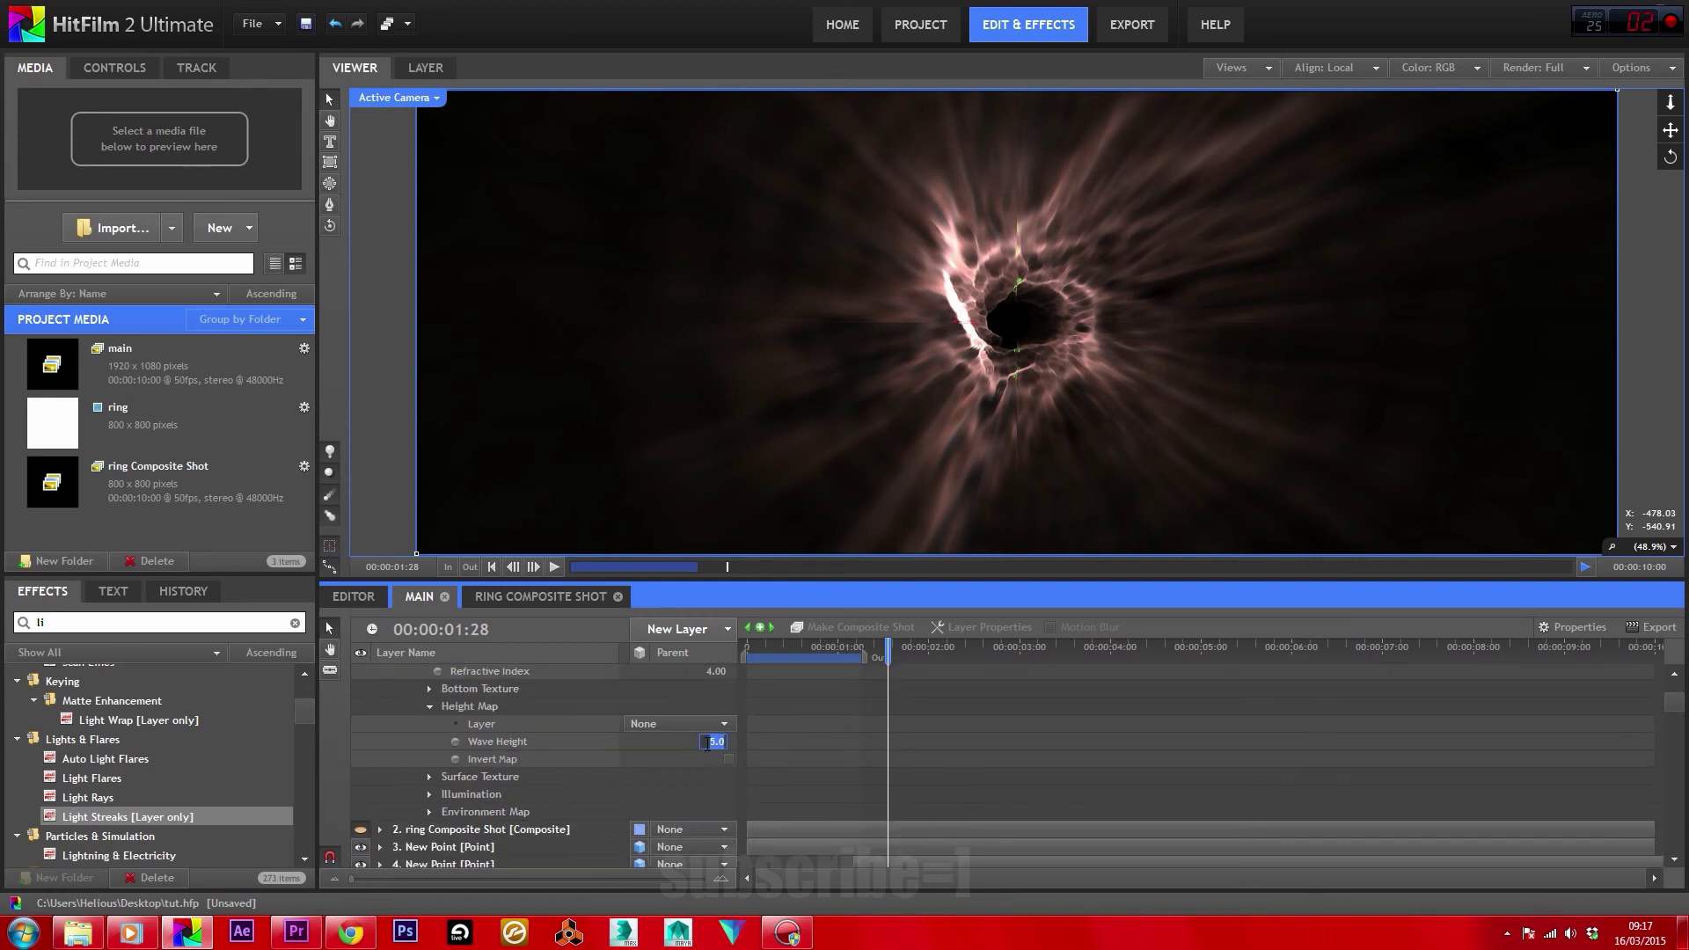
pyautogui.moveTo(964, 649); pyautogui.dragTo(925, 649)
# Set the particle system's Particles Per Second to 100.
pyautogui.scroll(-1, 683, 740)
pyautogui.scroll(-8, 683, 740)
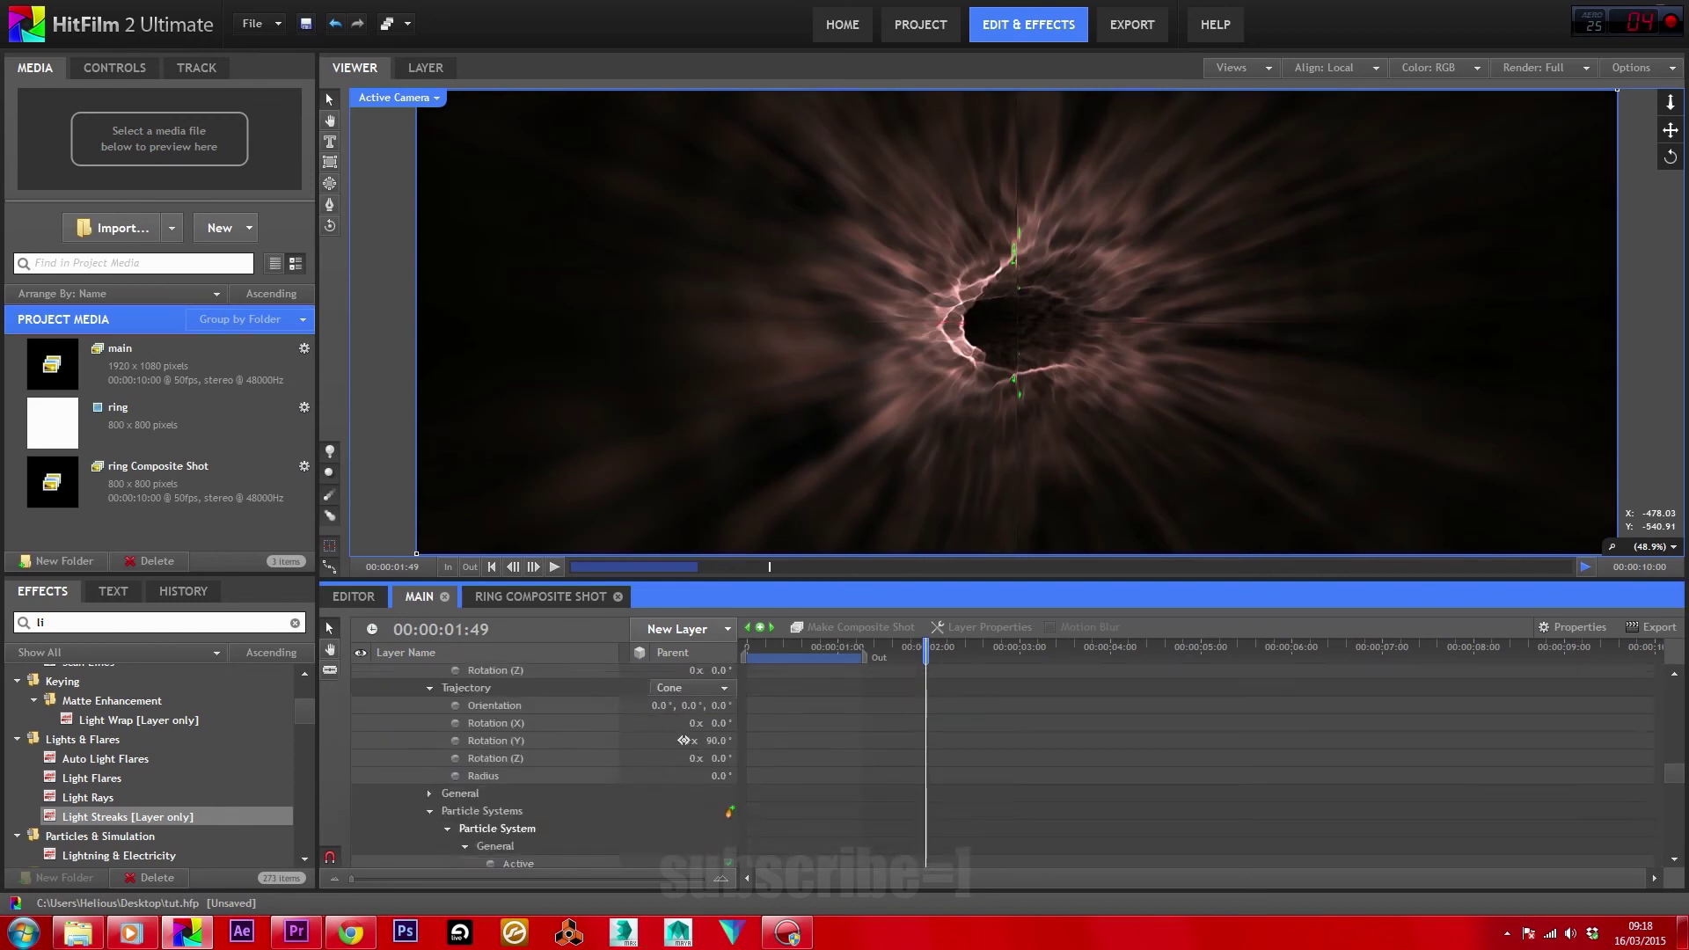
pyautogui.click(715, 766)
# Set the Alpha in the particle system's appearance settings to 0.
pyautogui.scroll(-5, 746, 767)
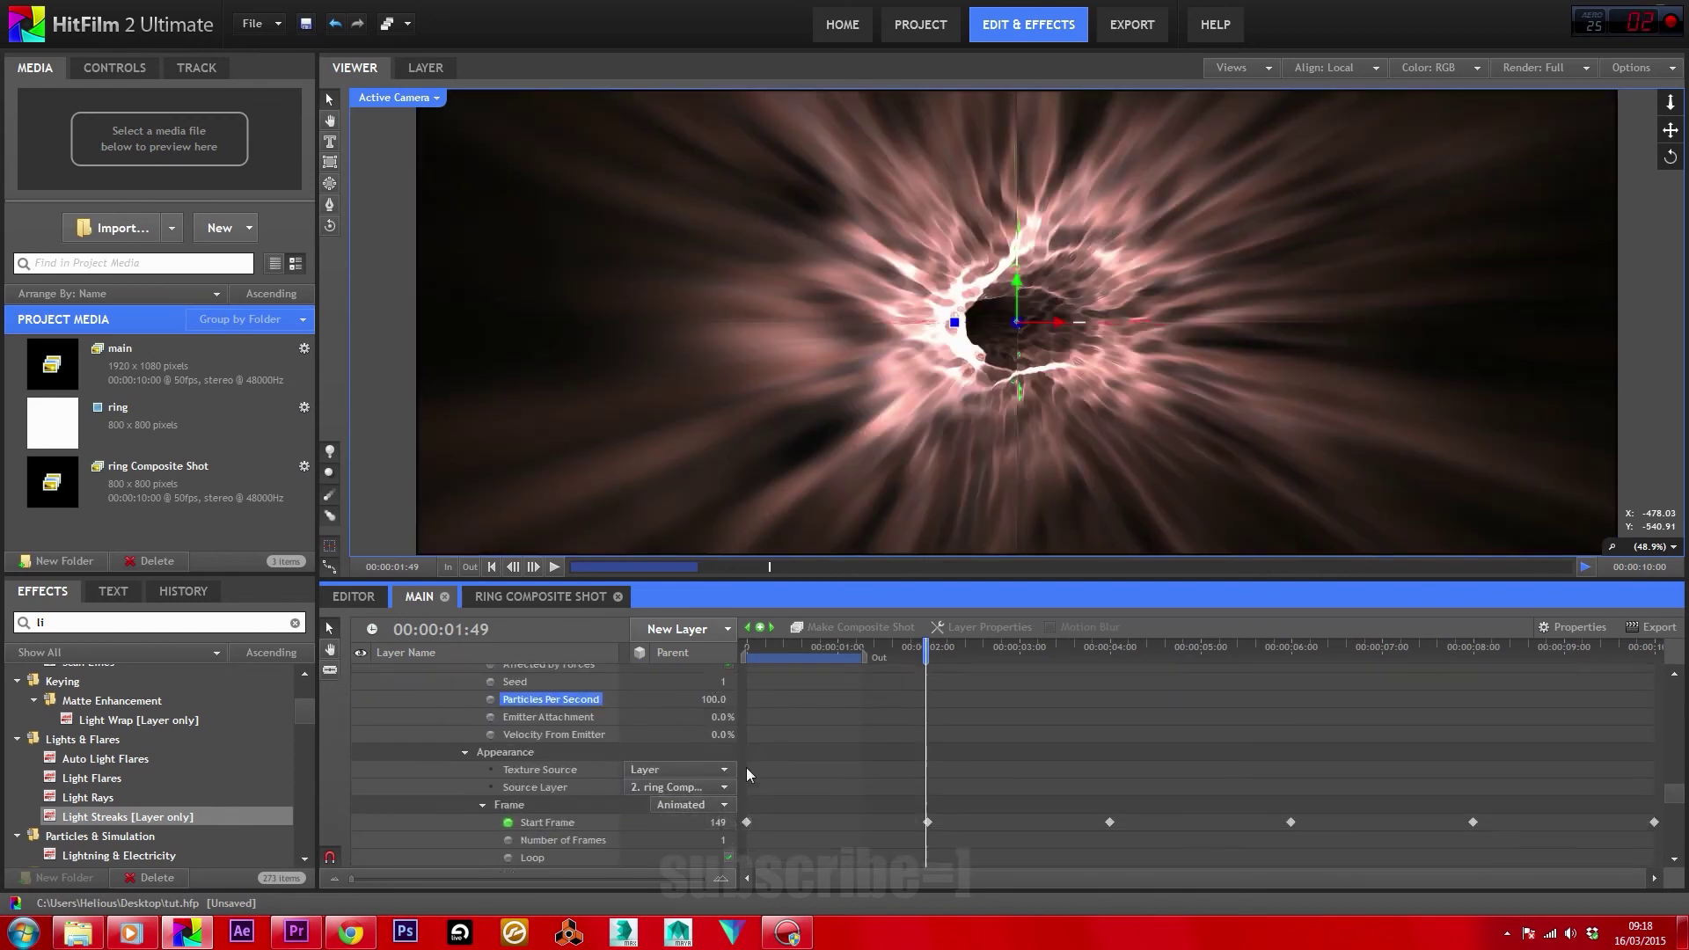
pyautogui.click(719, 827)
pyautogui.write('0')
pyautogui.press('Return')
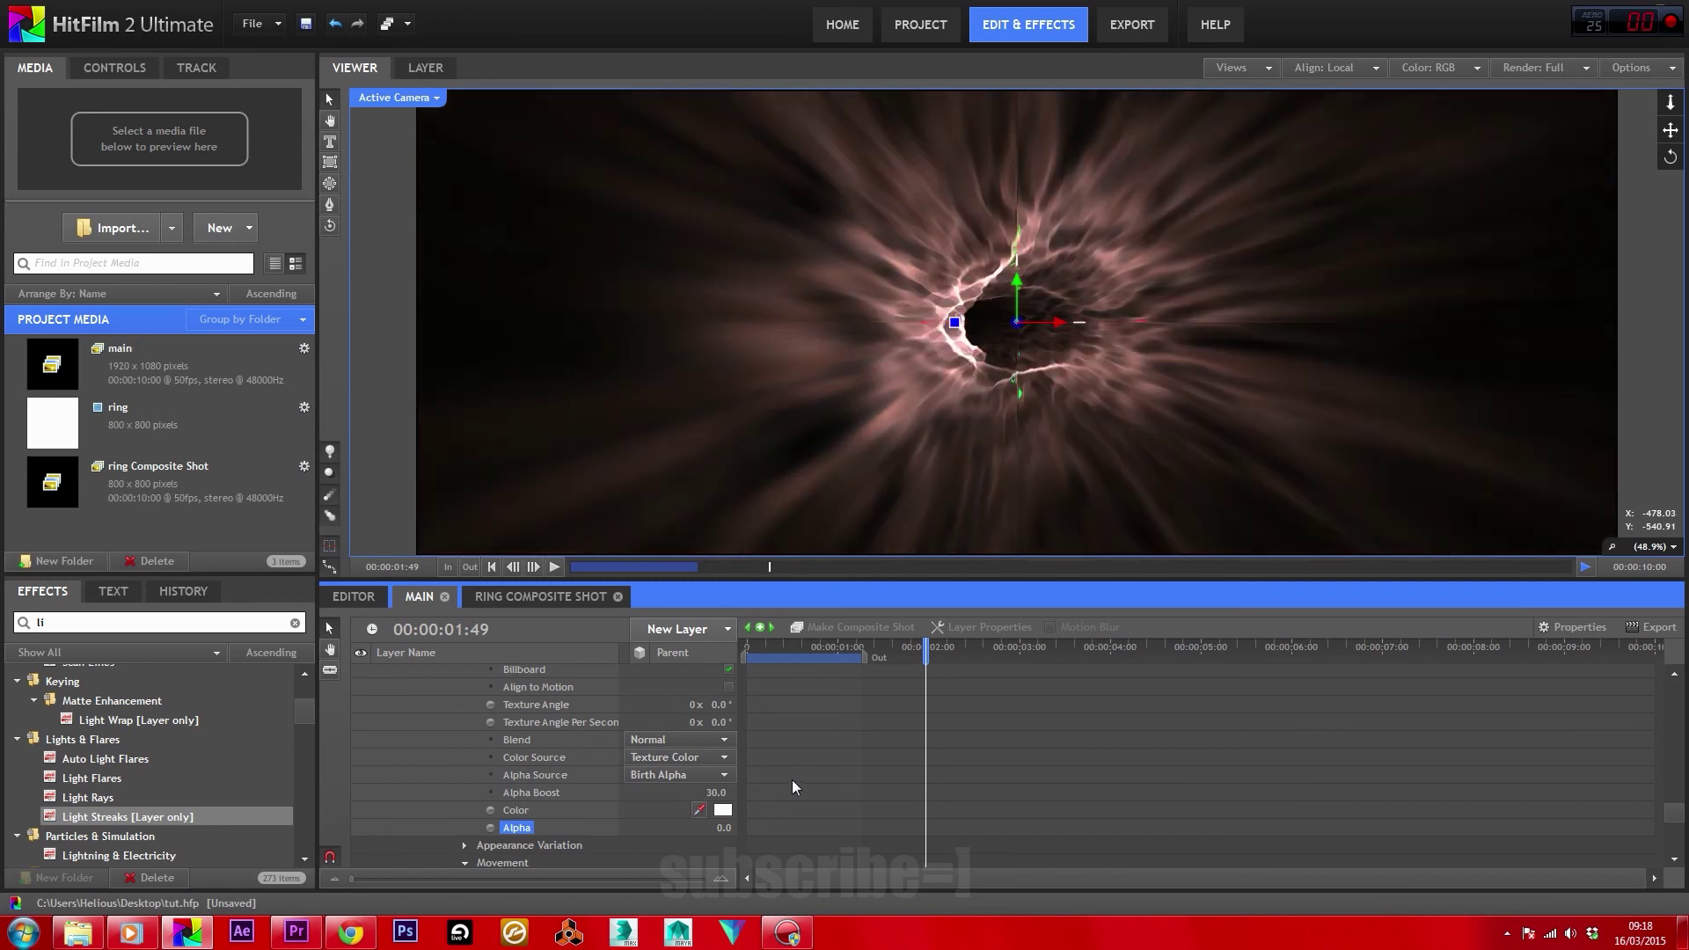
# Enlarge the viewer area and render a RAM preview from the start of the timeline.
pyautogui.click(492, 567)
pyautogui.moveTo(704, 578); pyautogui.dragTo(748, 658)
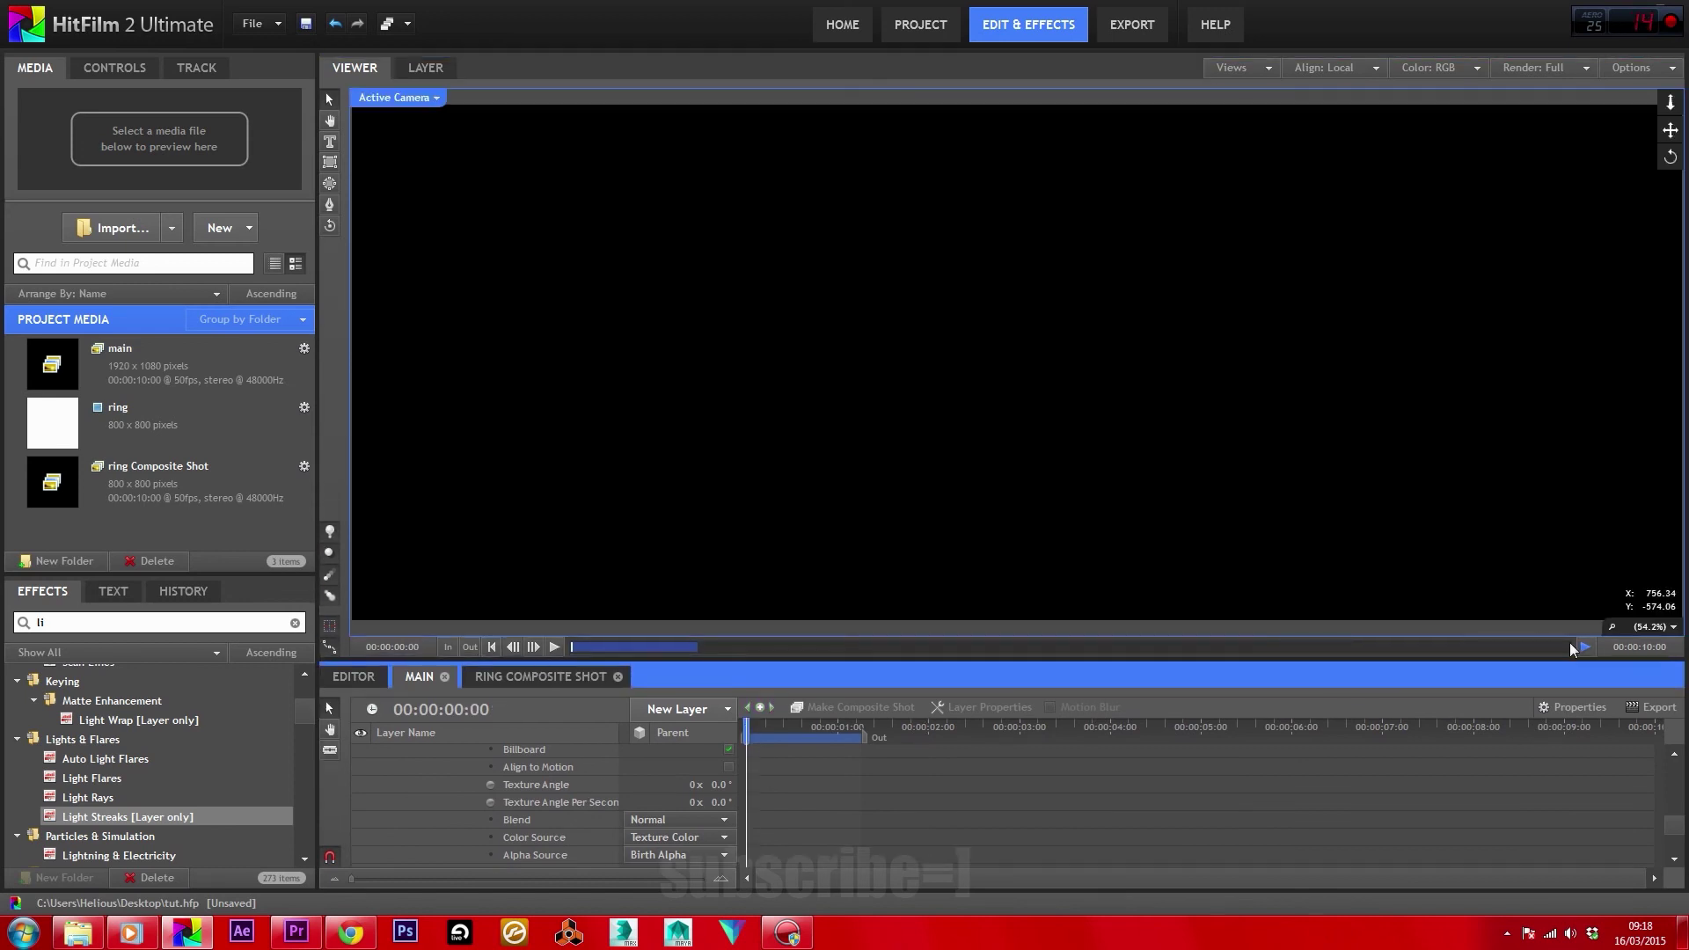
pyautogui.click(1587, 647)
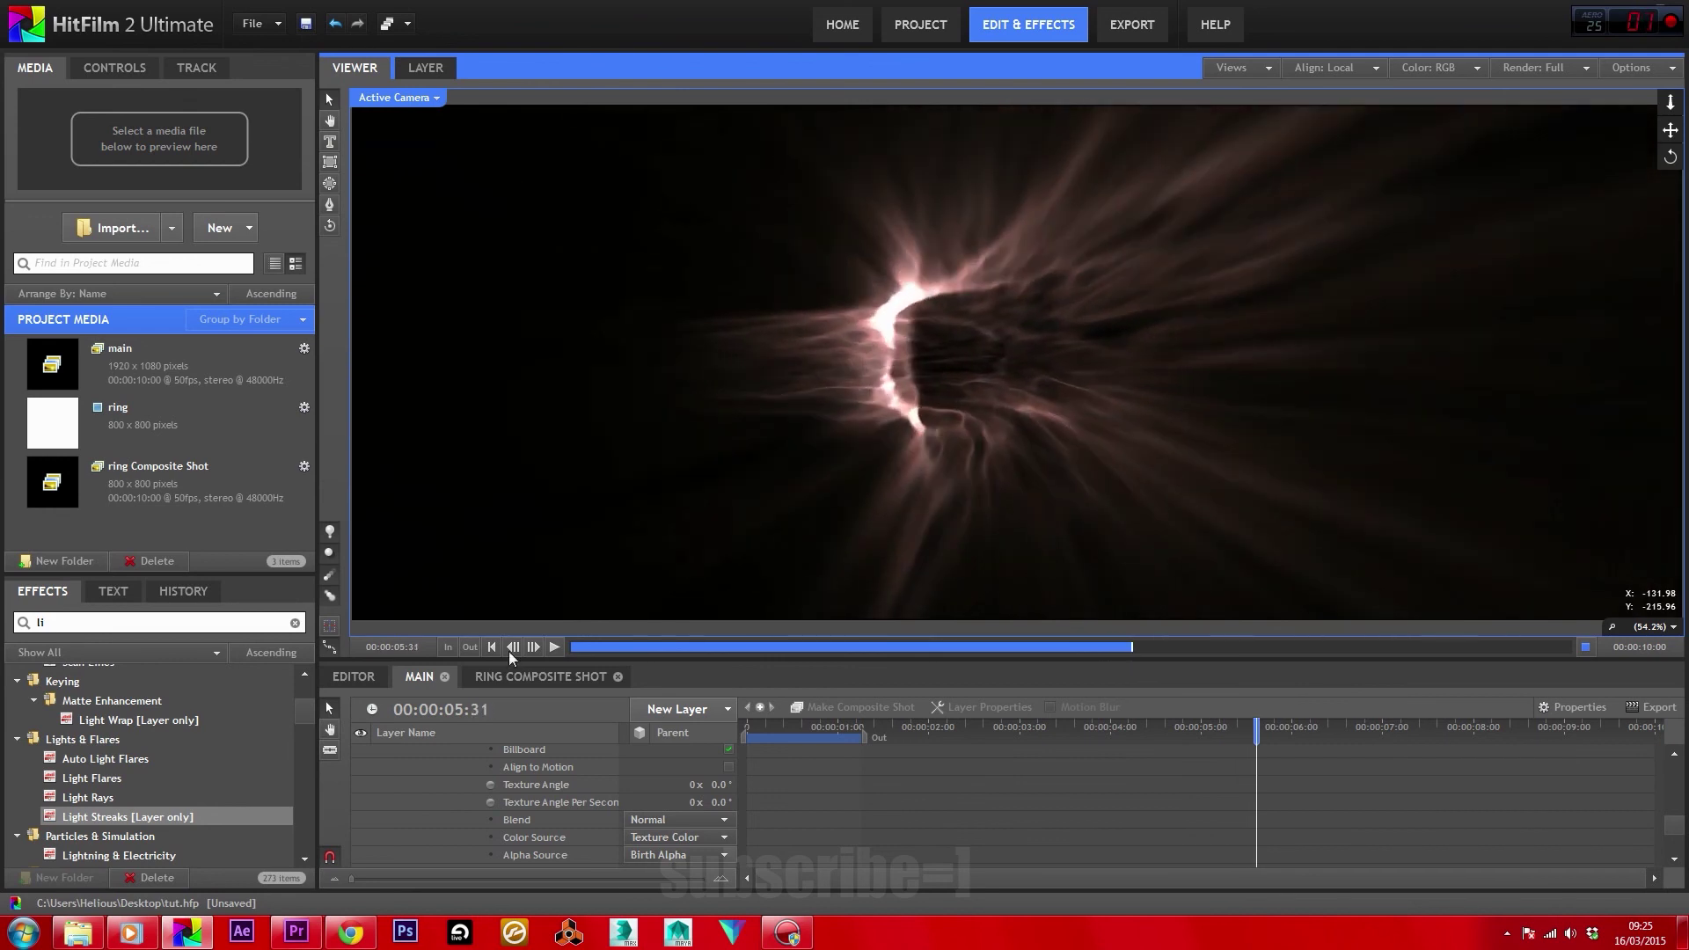
# Play back the cached tunnel animation and return to the beginning.
pyautogui.click(552, 648)
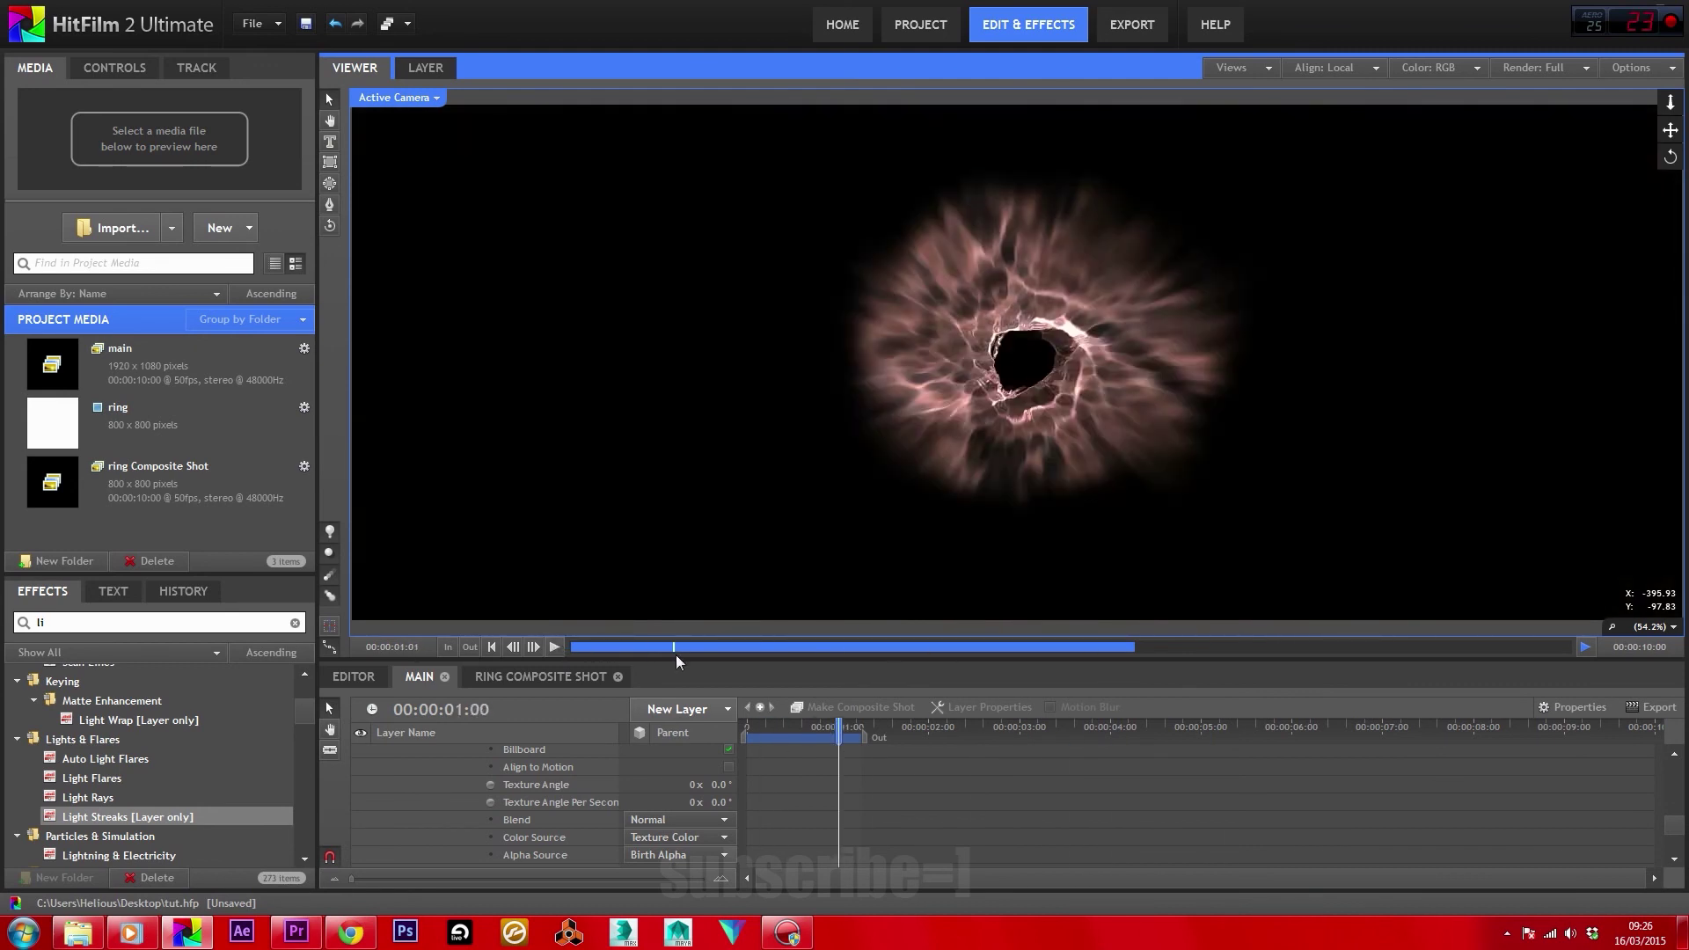
pyautogui.click(554, 646)
pyautogui.click(553, 647)
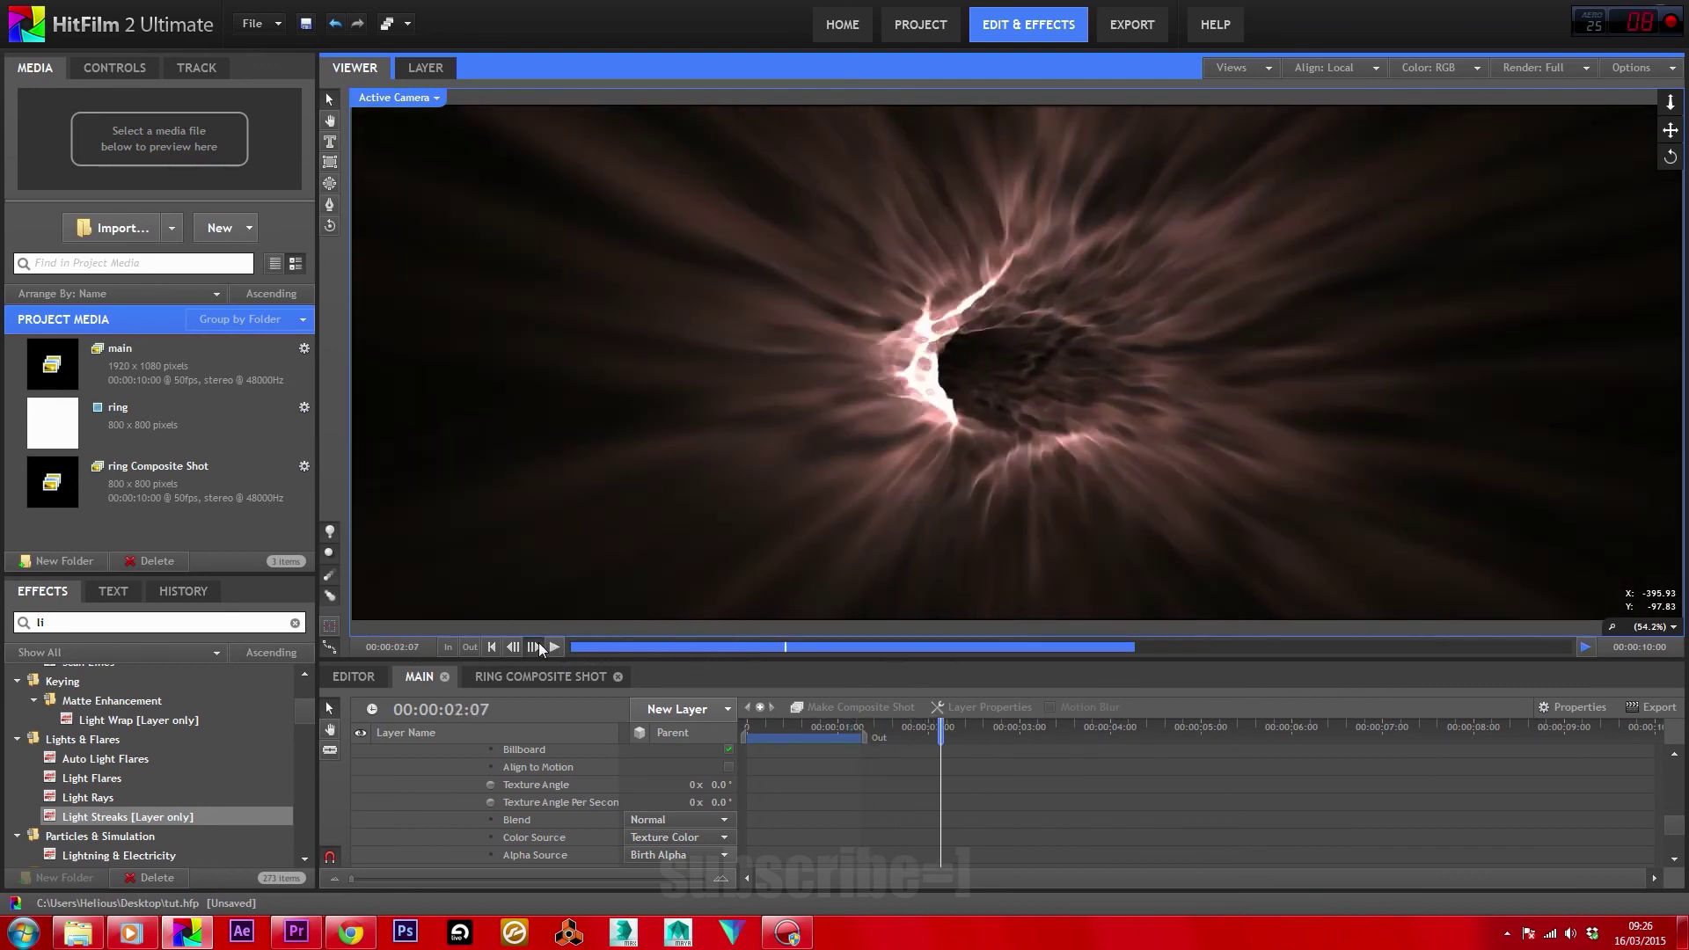
pyautogui.click(554, 648)
pyautogui.moveTo(647, 648); pyautogui.dragTo(572, 648)
# Retime the camera's Rotation (Y) keyframes between about 3 and 6 seconds to follow the tunnel's turns.
pyautogui.moveTo(747, 730); pyautogui.dragTo(1011, 736)
pyautogui.scroll(7, 656, 818)
pyautogui.click(709, 832)
pyautogui.scroll(8, 753, 807)
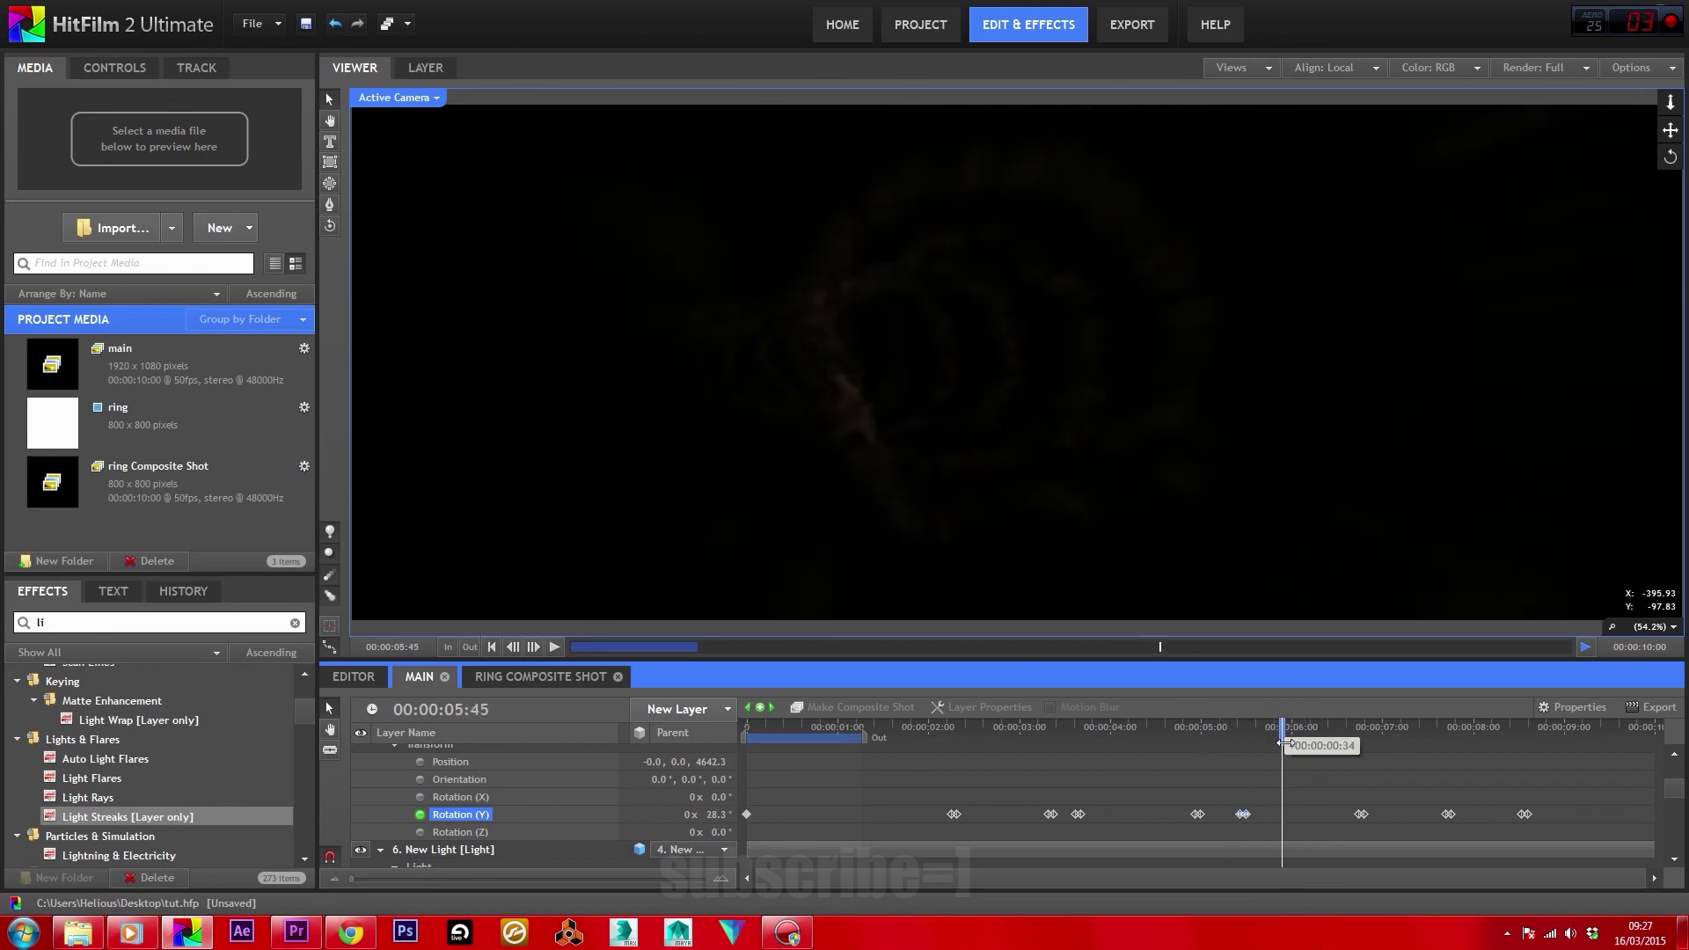
# Shift the camera's last pair of Rotation (Y) keyframes to just before 9 seconds and the preceding pair to about 7.3 seconds.
pyautogui.moveTo(1511, 736); pyautogui.dragTo(1514, 736)
pyautogui.moveTo(1513, 804); pyautogui.dragTo(1537, 823)
pyautogui.moveTo(1524, 814); pyautogui.dragTo(1553, 814)
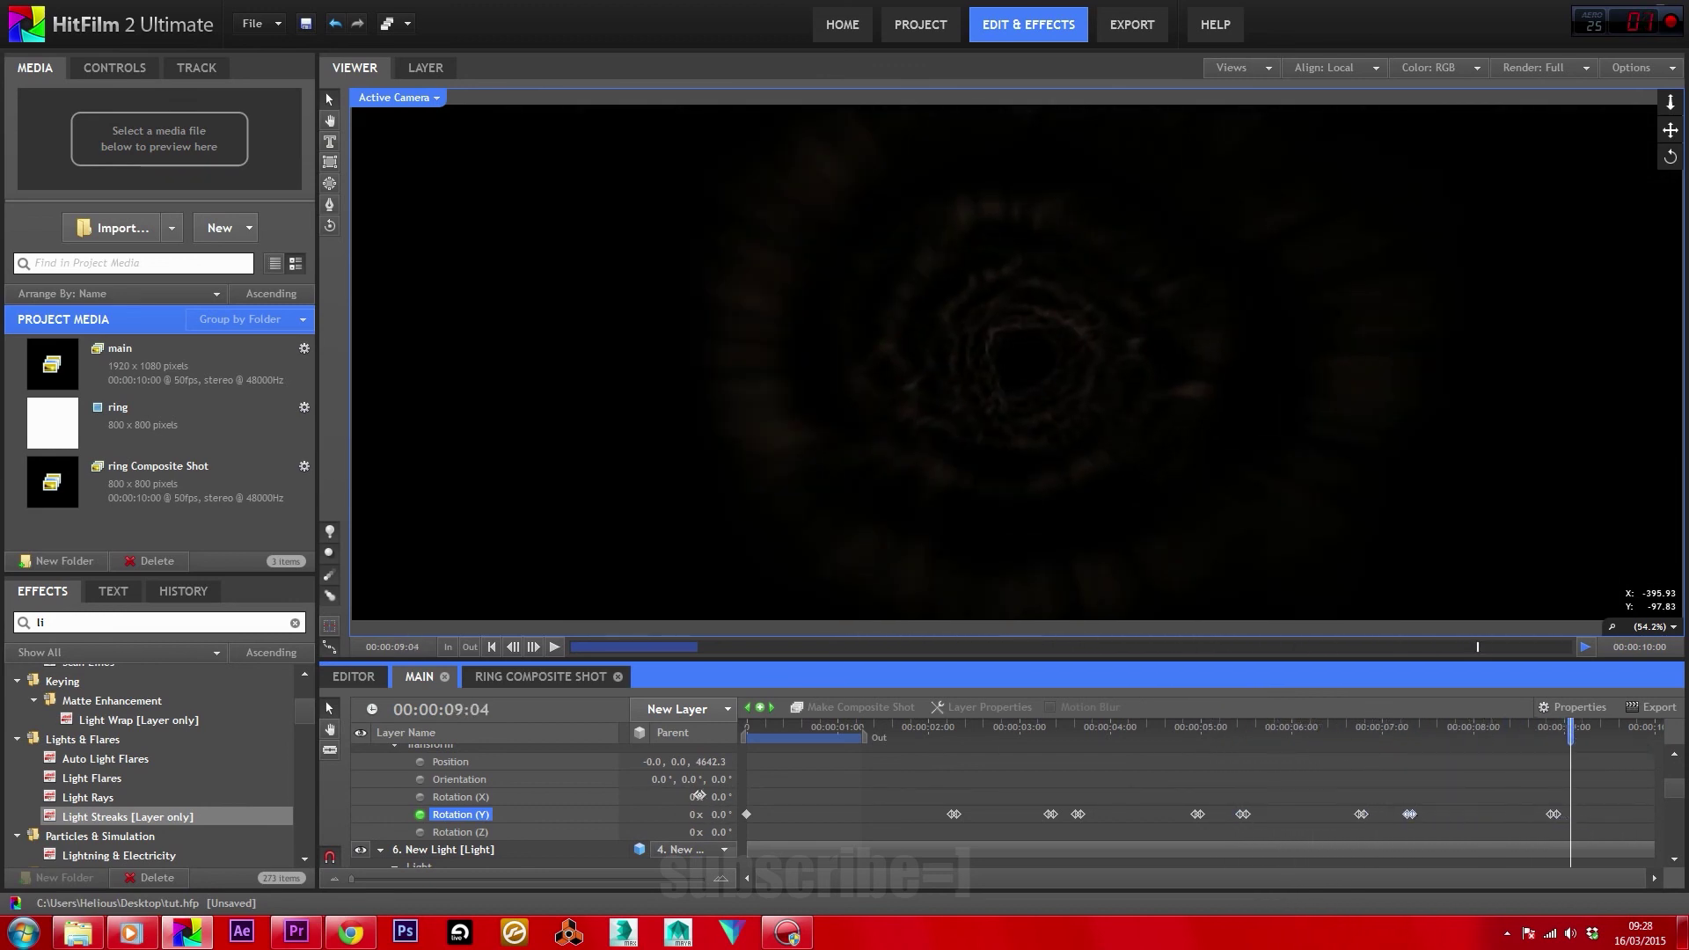
# Enter 100 for a property further down the layer settings and check the tunnel at about 2 seconds.
pyautogui.scroll(-10, 649, 796)
pyautogui.moveTo(1570, 732); pyautogui.dragTo(1445, 734)
pyautogui.click(713, 797)
pyautogui.write('100')
pyautogui.press('Return')
pyautogui.moveTo(904, 735)
pyautogui.mouseDown()
pyautogui.moveTo(833, 735)
pyautogui.moveTo(933, 737)
pyautogui.mouseUp()
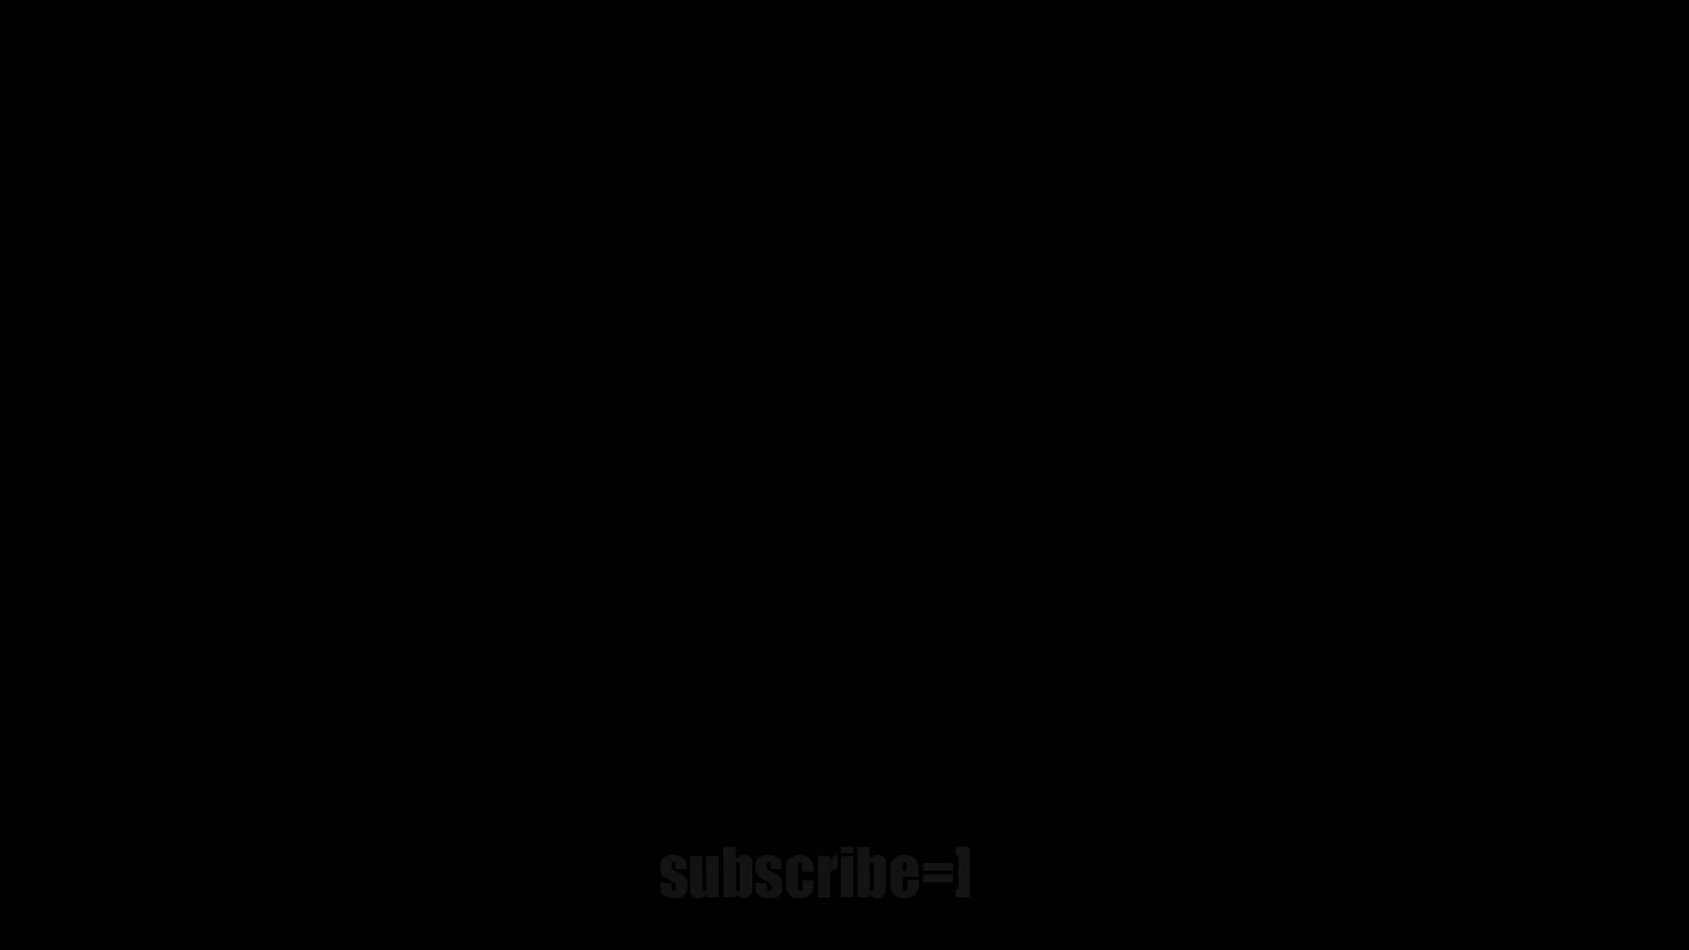